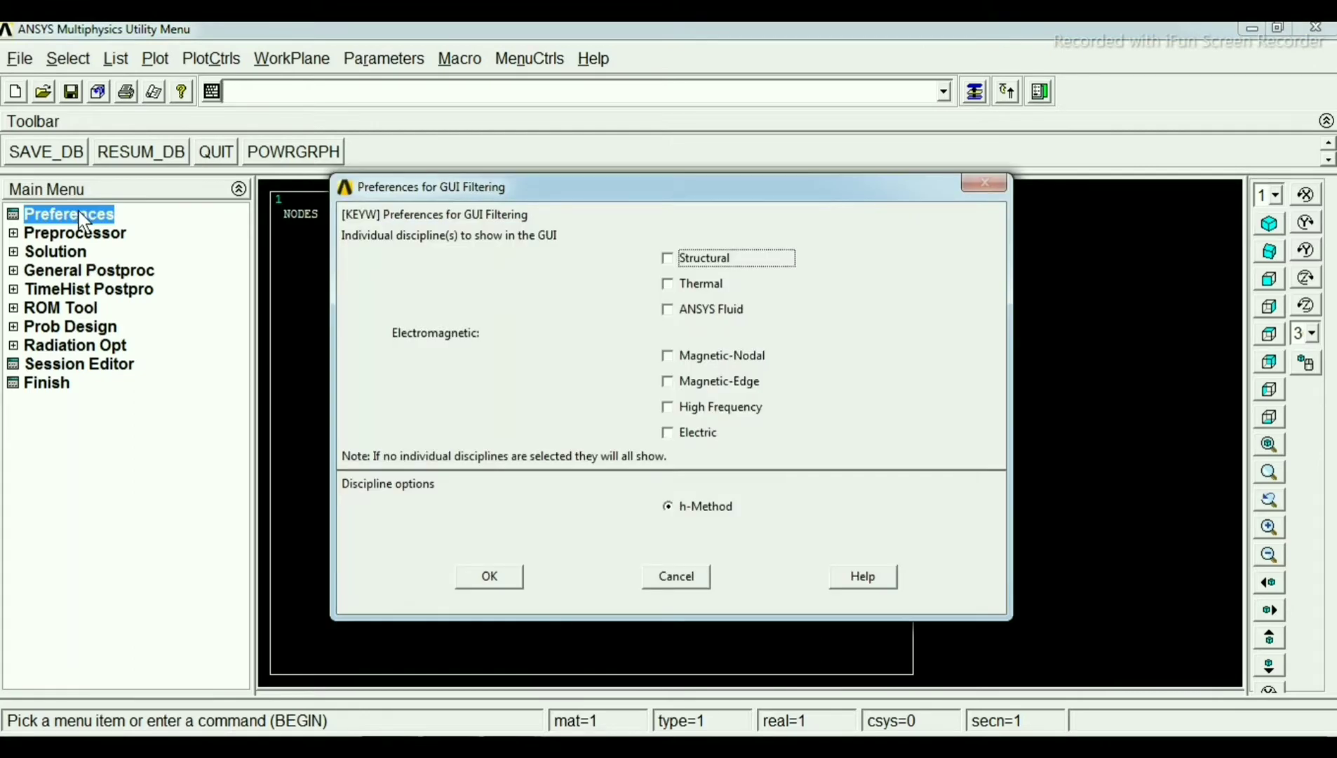
Step: Restrict the GUI filtering preferences to the Structural discipline
click(668, 260)
click(489, 577)
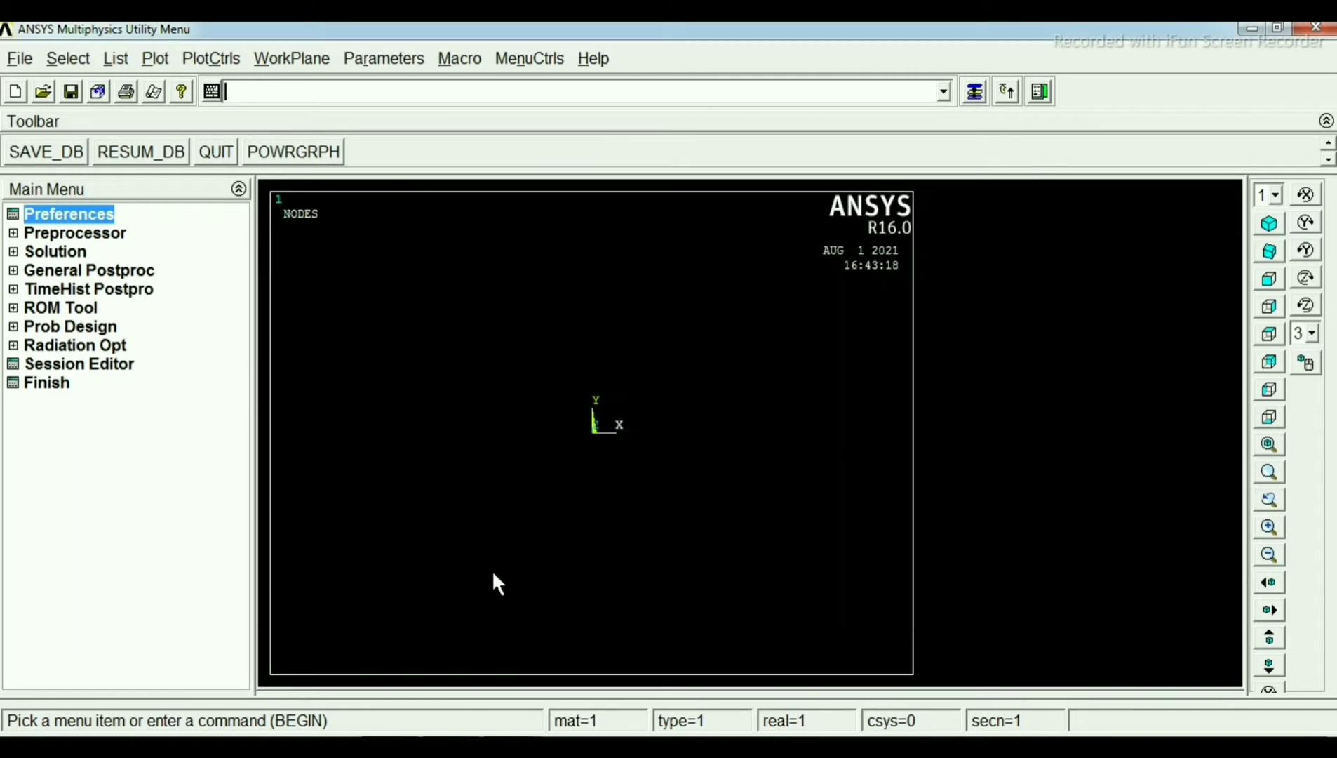
Step: Add the Beam 2 node 188 element from the library as element type reference number 1
click(57, 235)
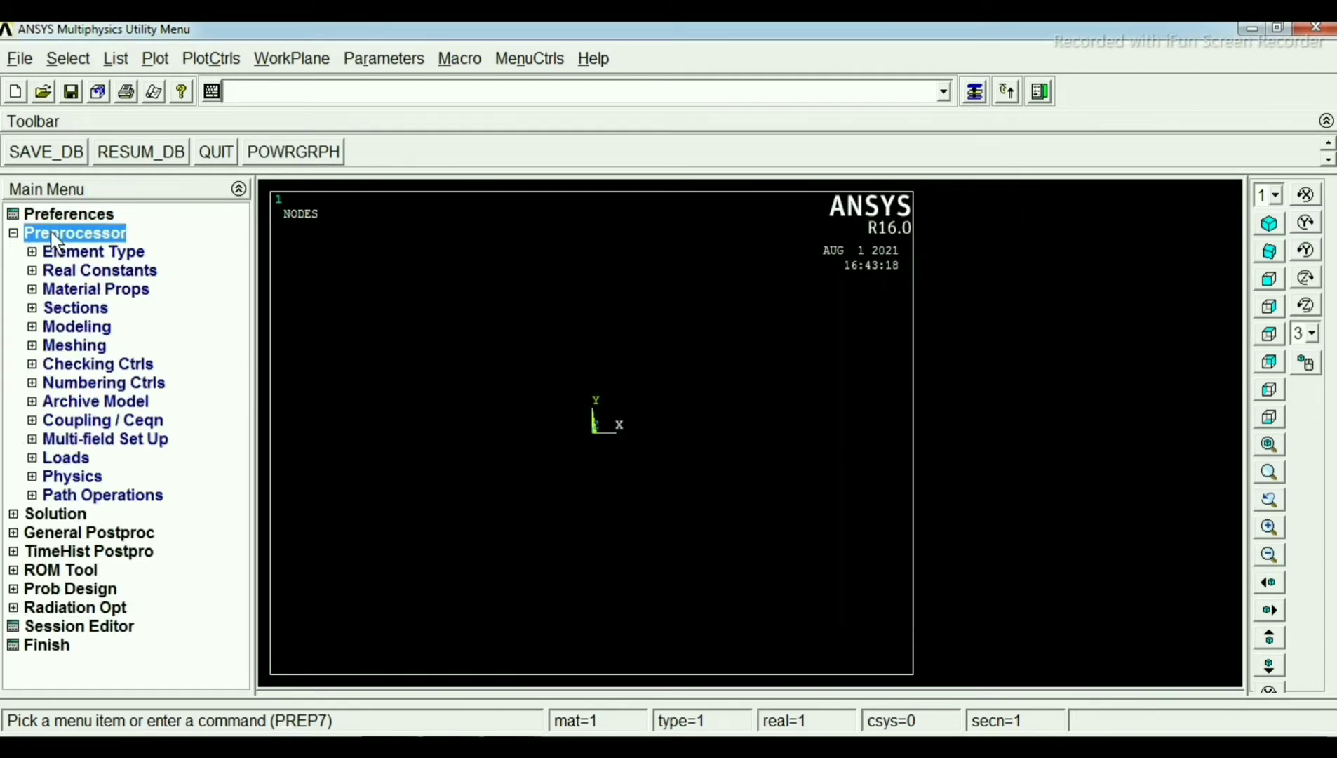
click(86, 252)
click(107, 271)
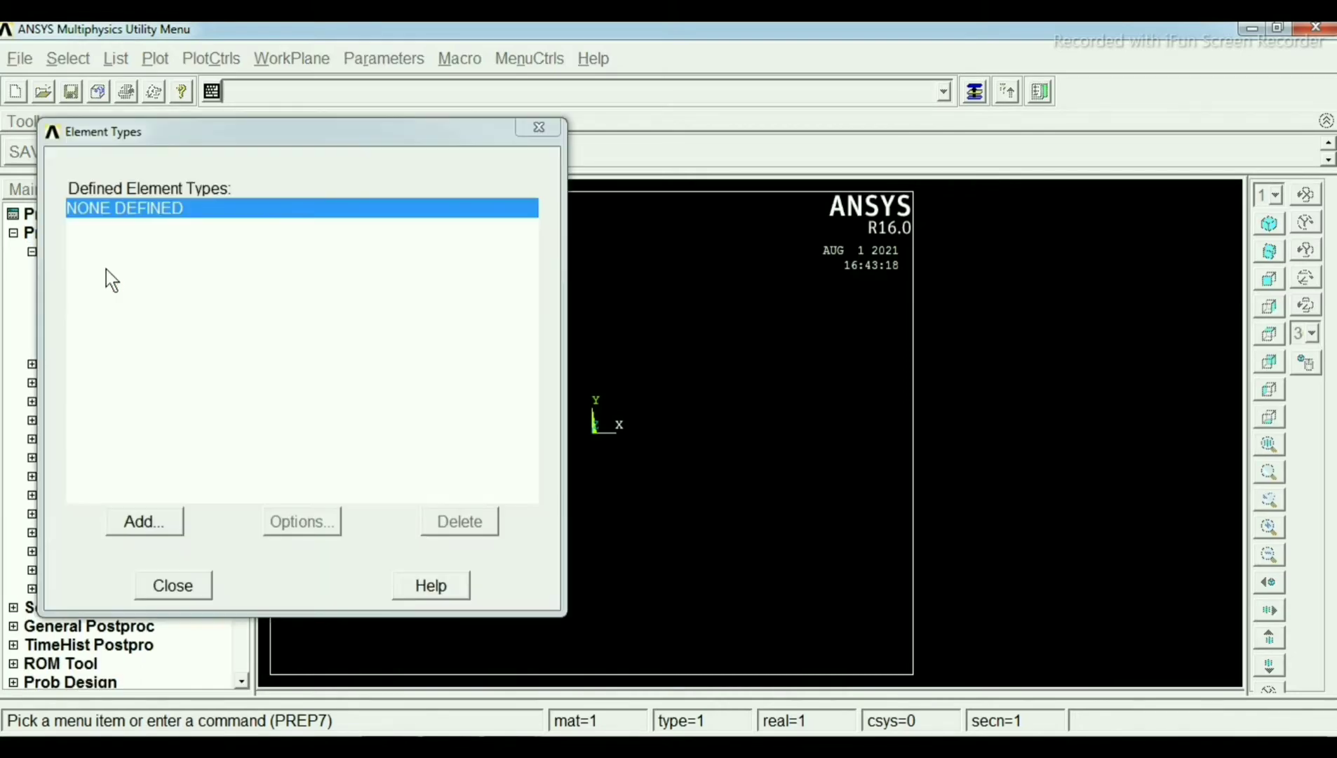
click(152, 520)
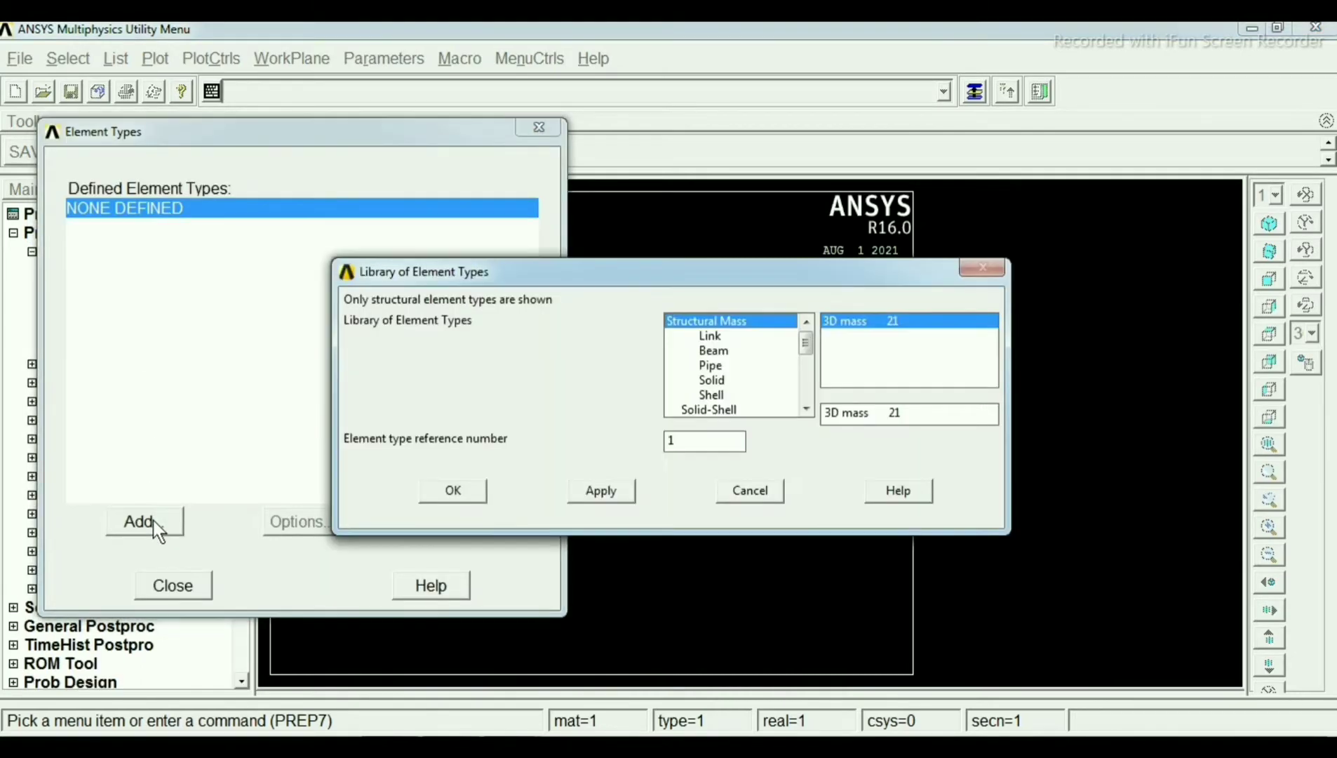
click(724, 349)
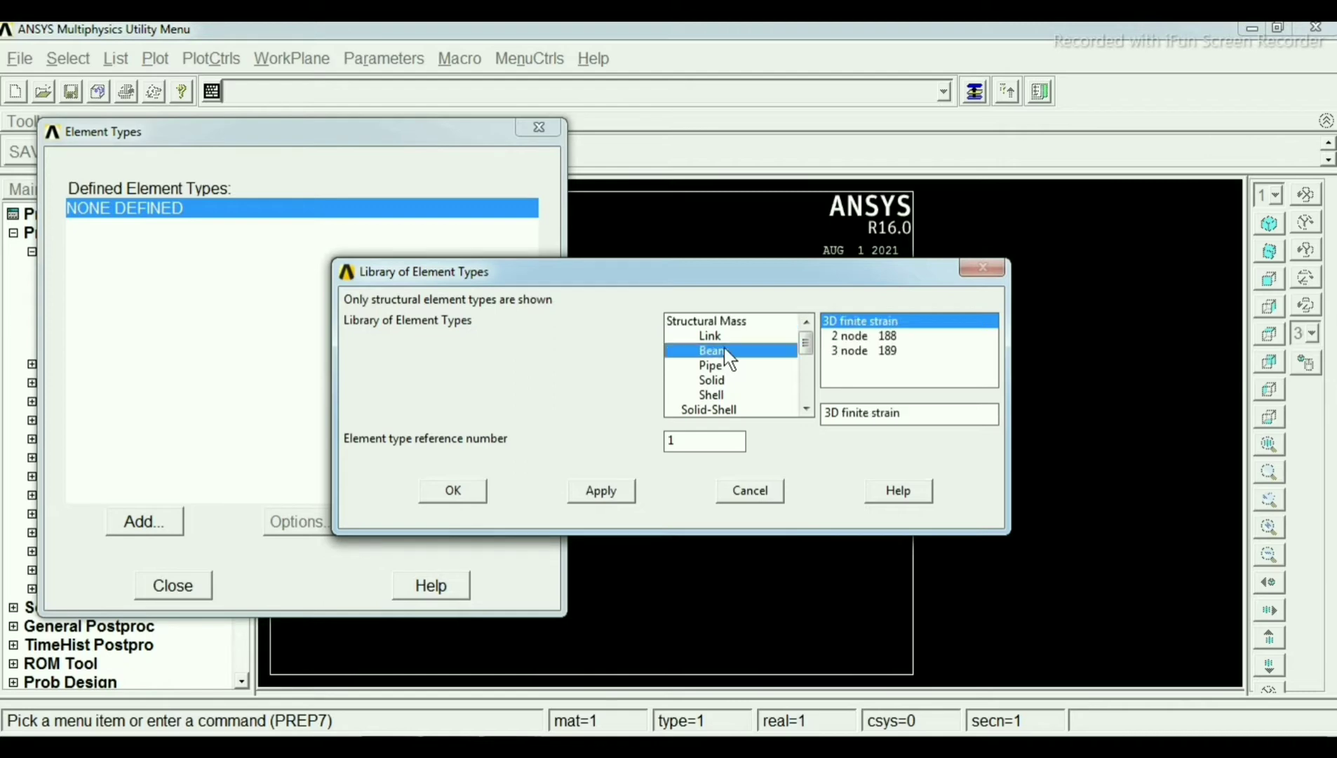
click(870, 338)
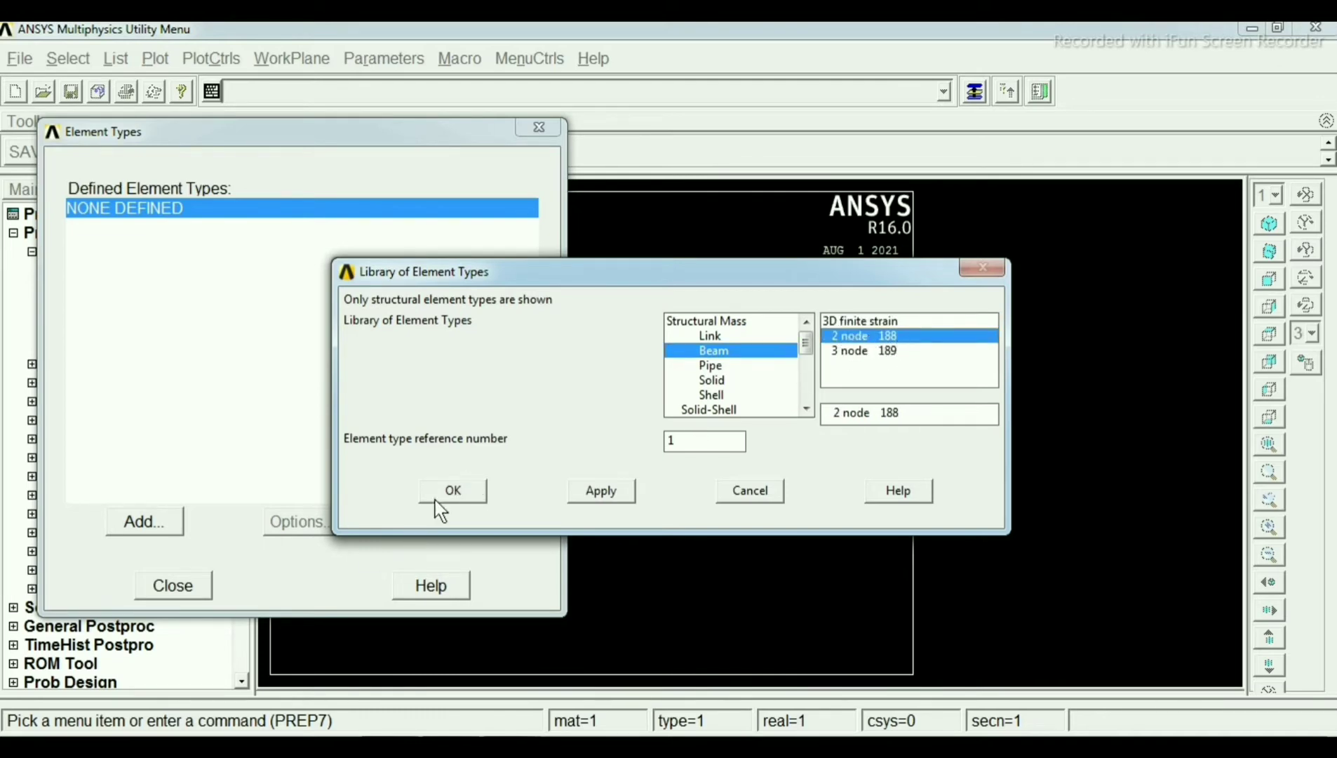
click(455, 490)
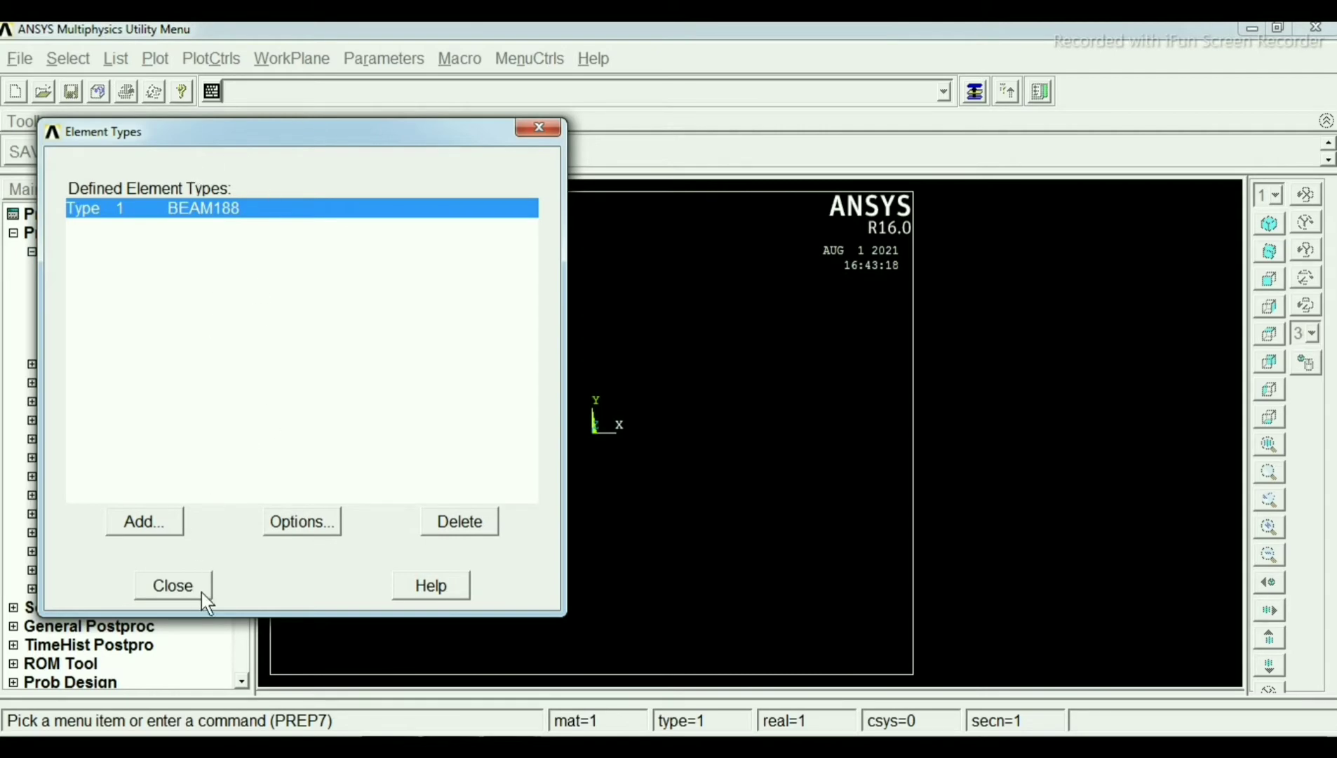
click(173, 585)
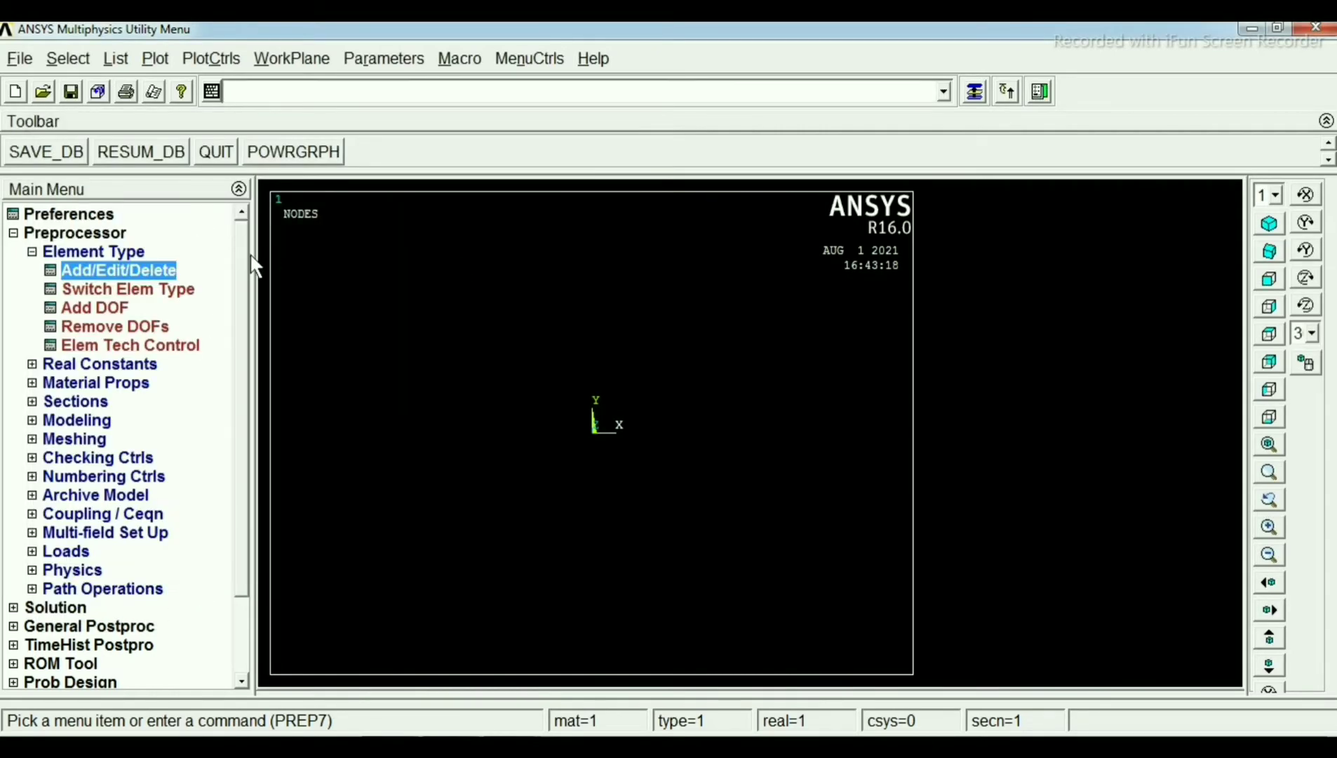
click(14, 234)
click(14, 234)
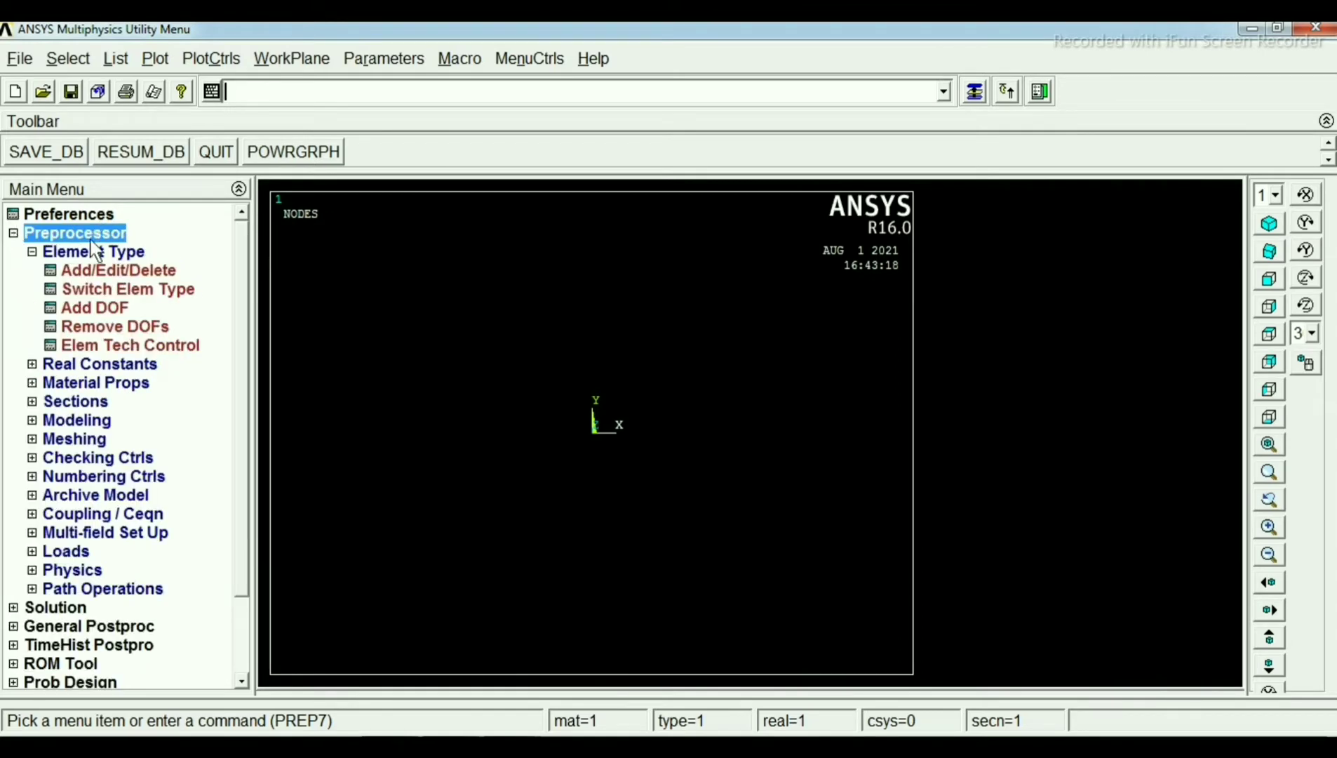
click(32, 251)
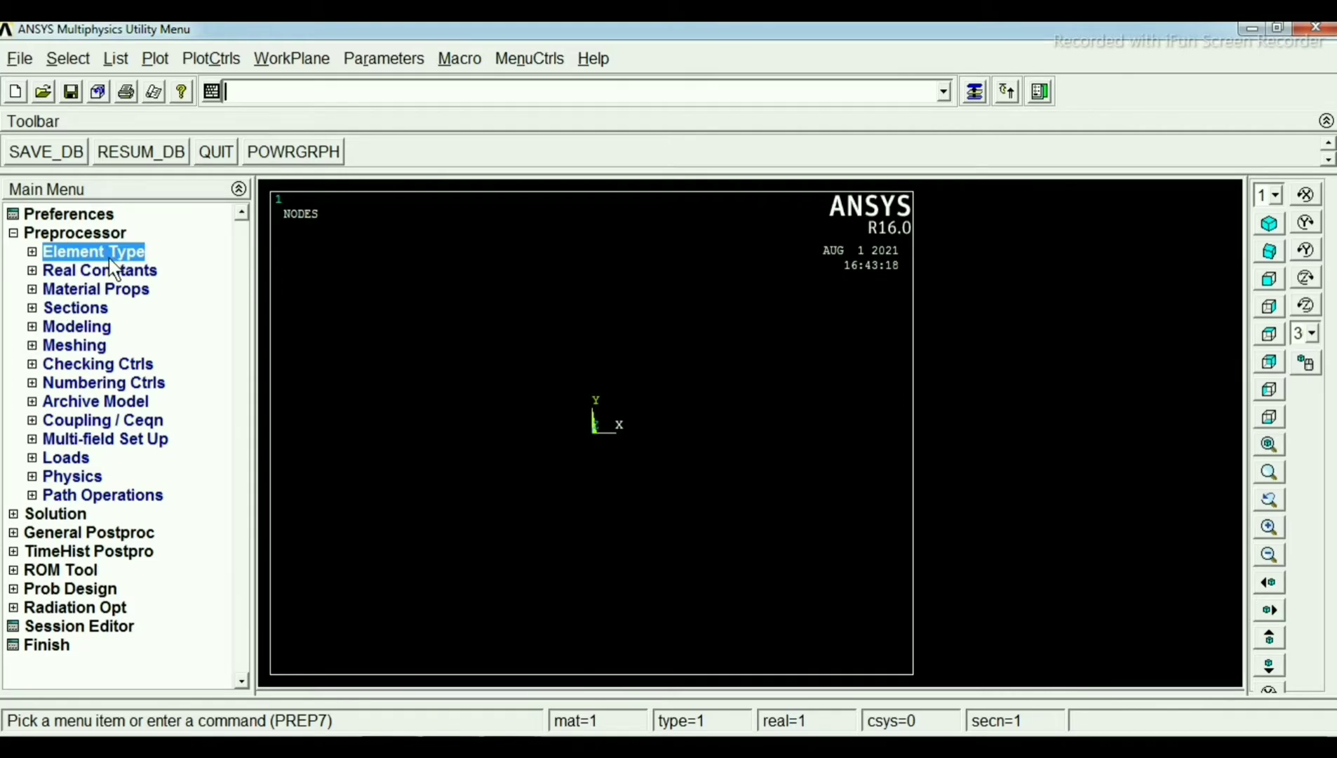
Step: Open the structural linear elastic isotropic properties for material model number 1
click(75, 290)
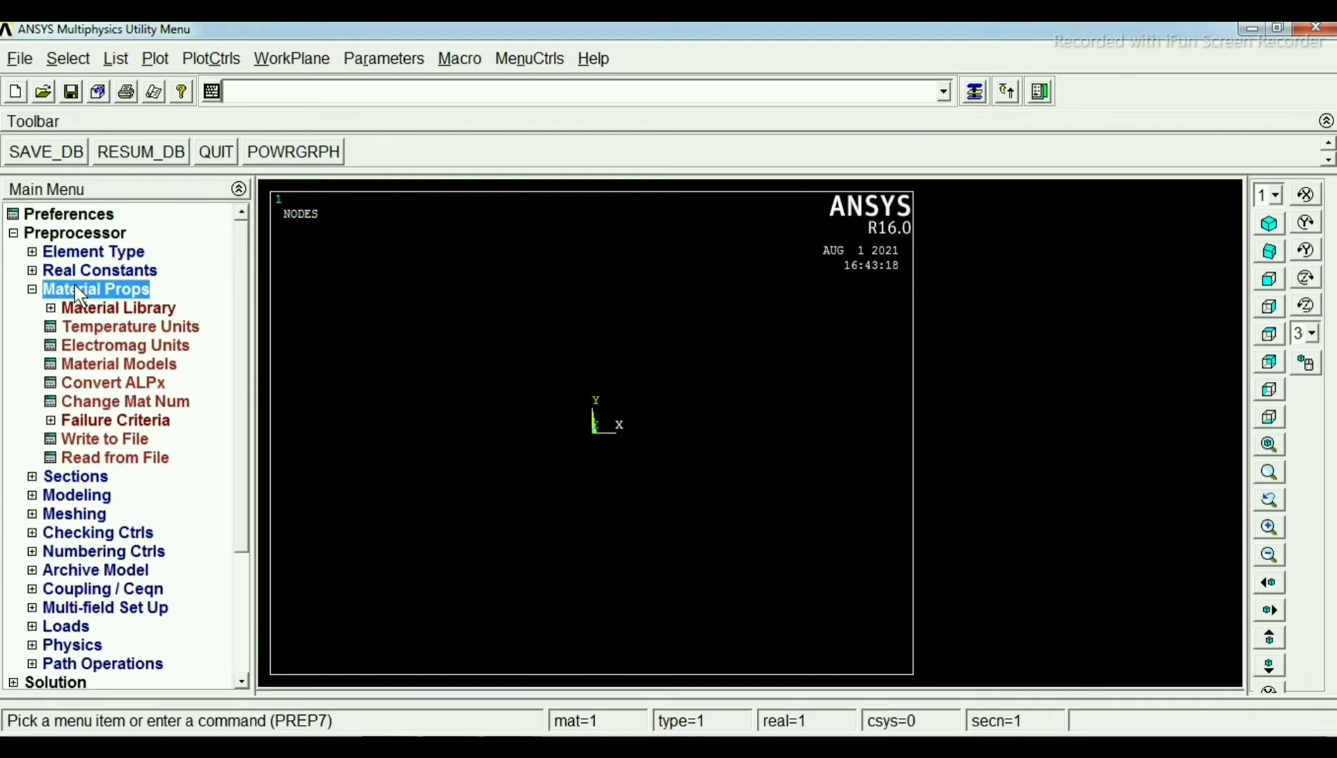
click(118, 362)
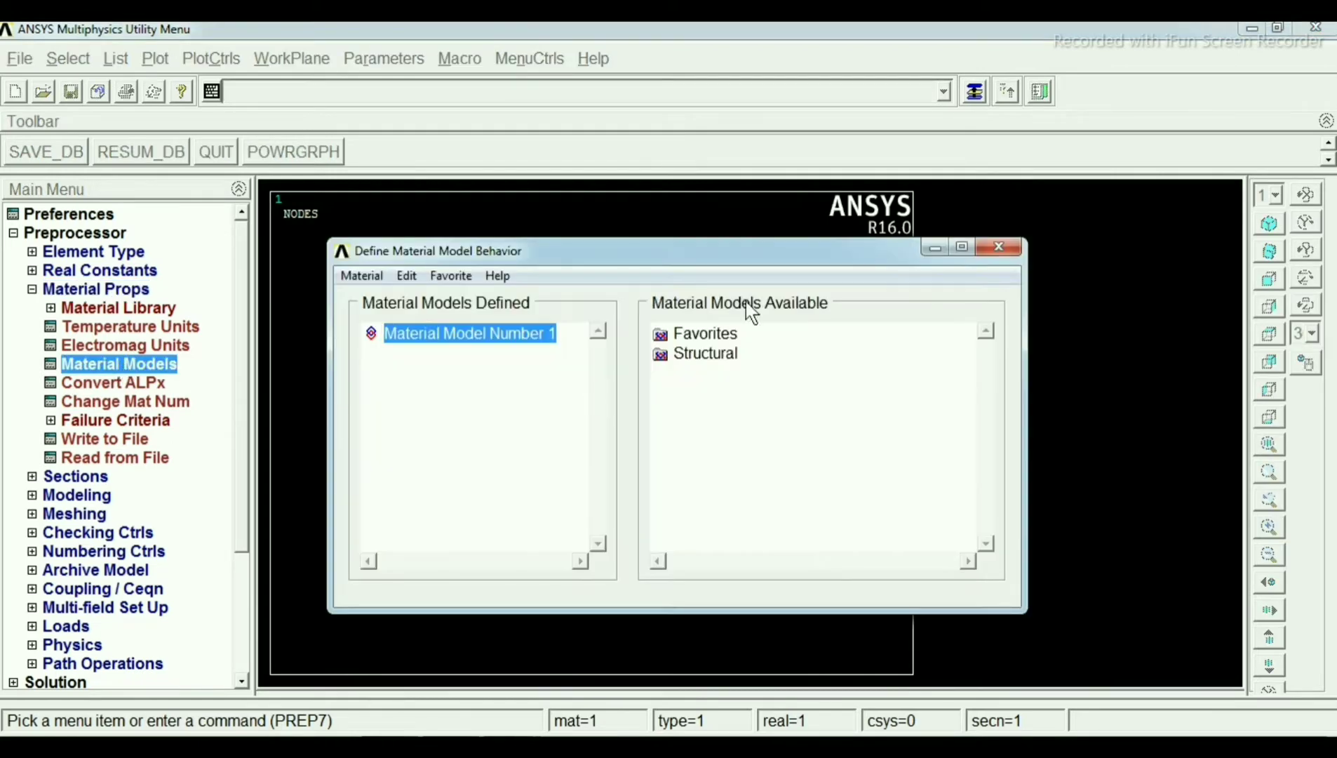
double_click(689, 354)
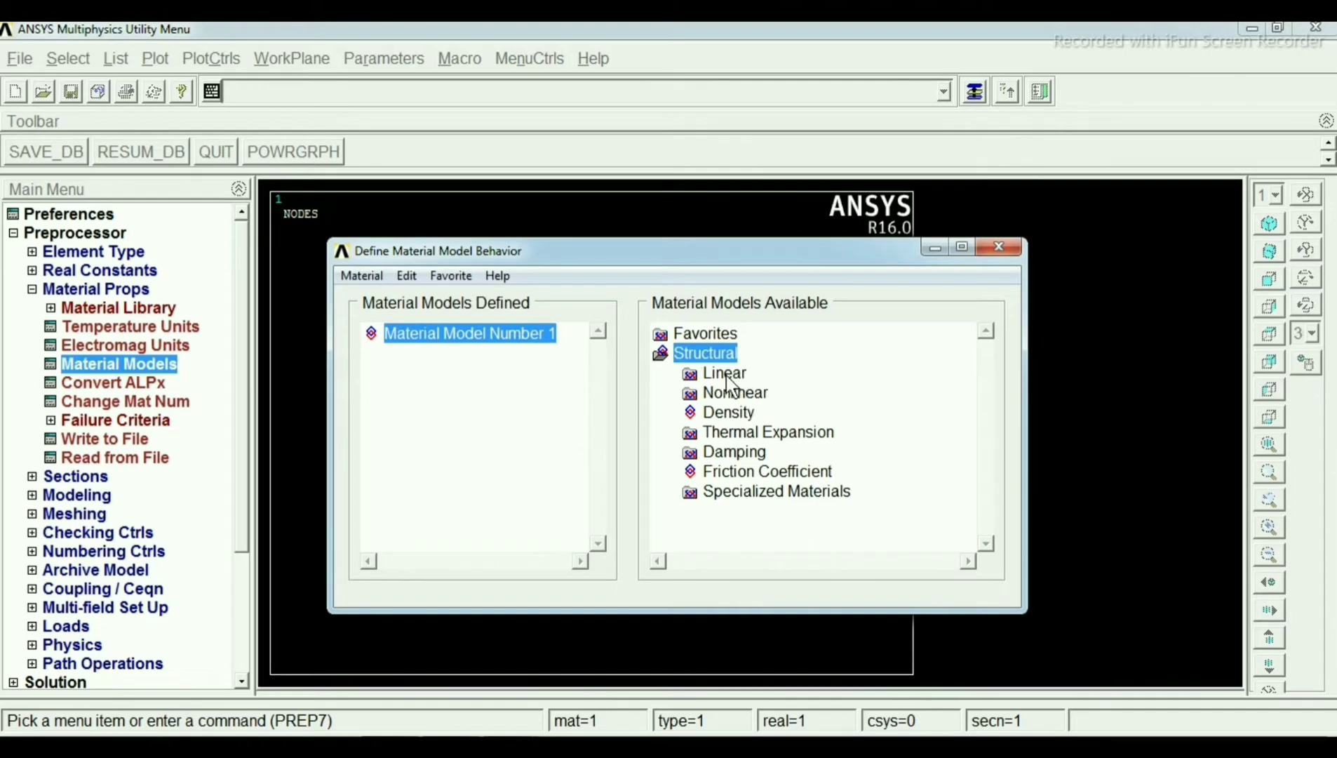
double_click(726, 374)
double_click(740, 394)
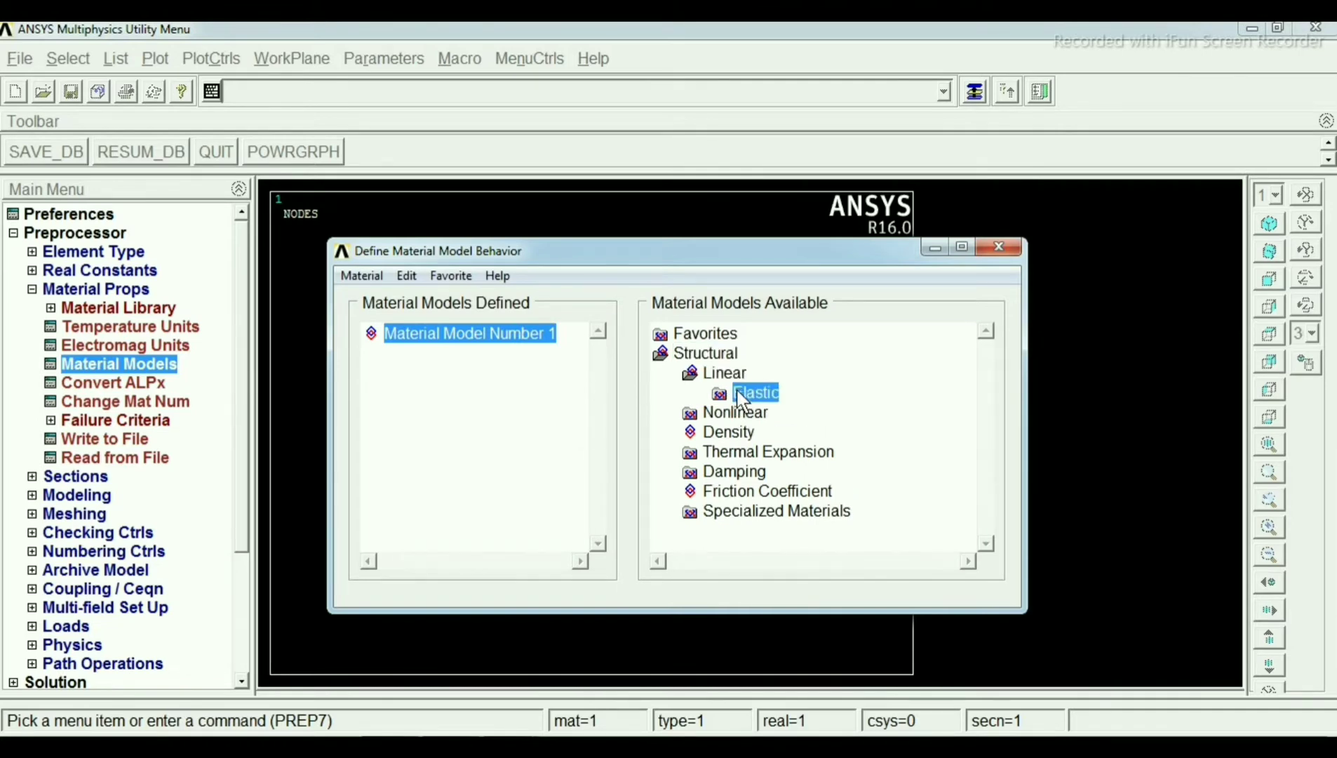
double_click(790, 412)
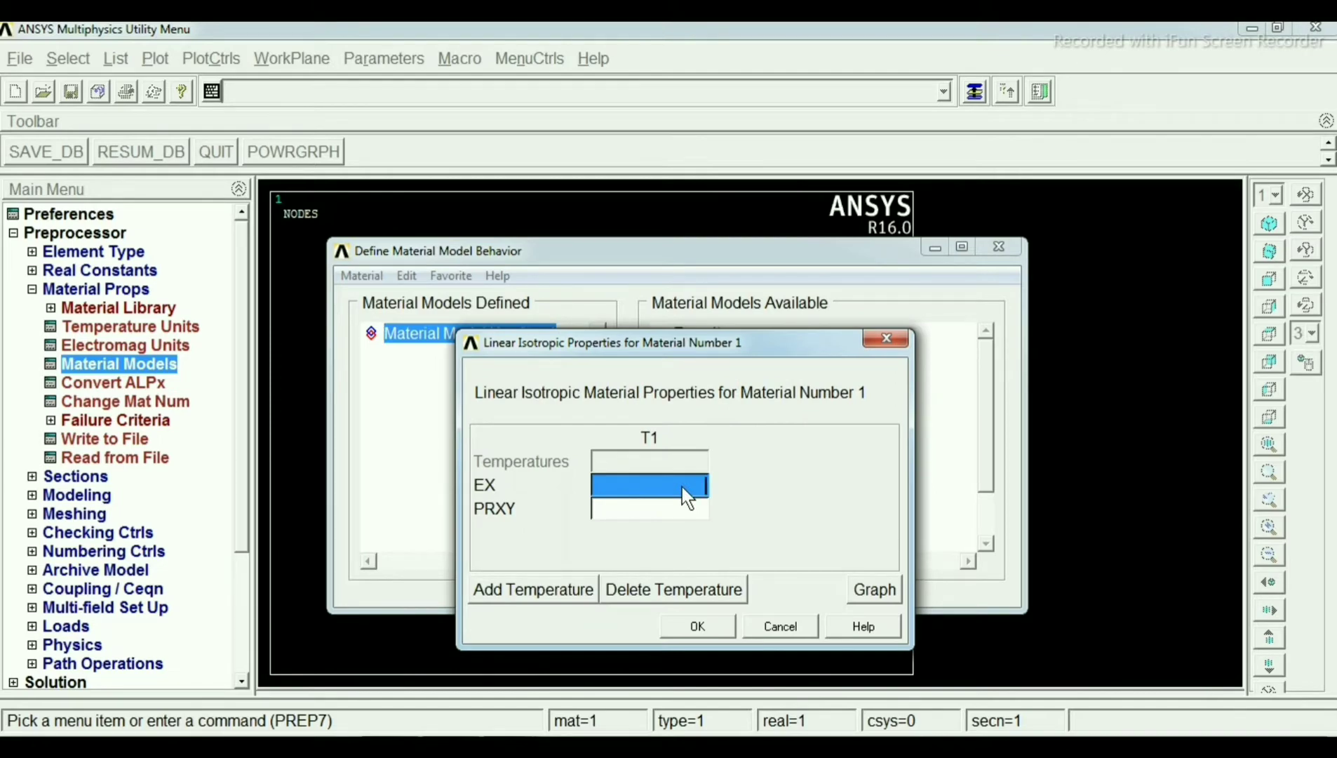
Step: Check the given material data in the Windows Photo Viewer problem sheet, and set EX to 20e3 and PRXY to 0.3 for material 1
click(463, 743)
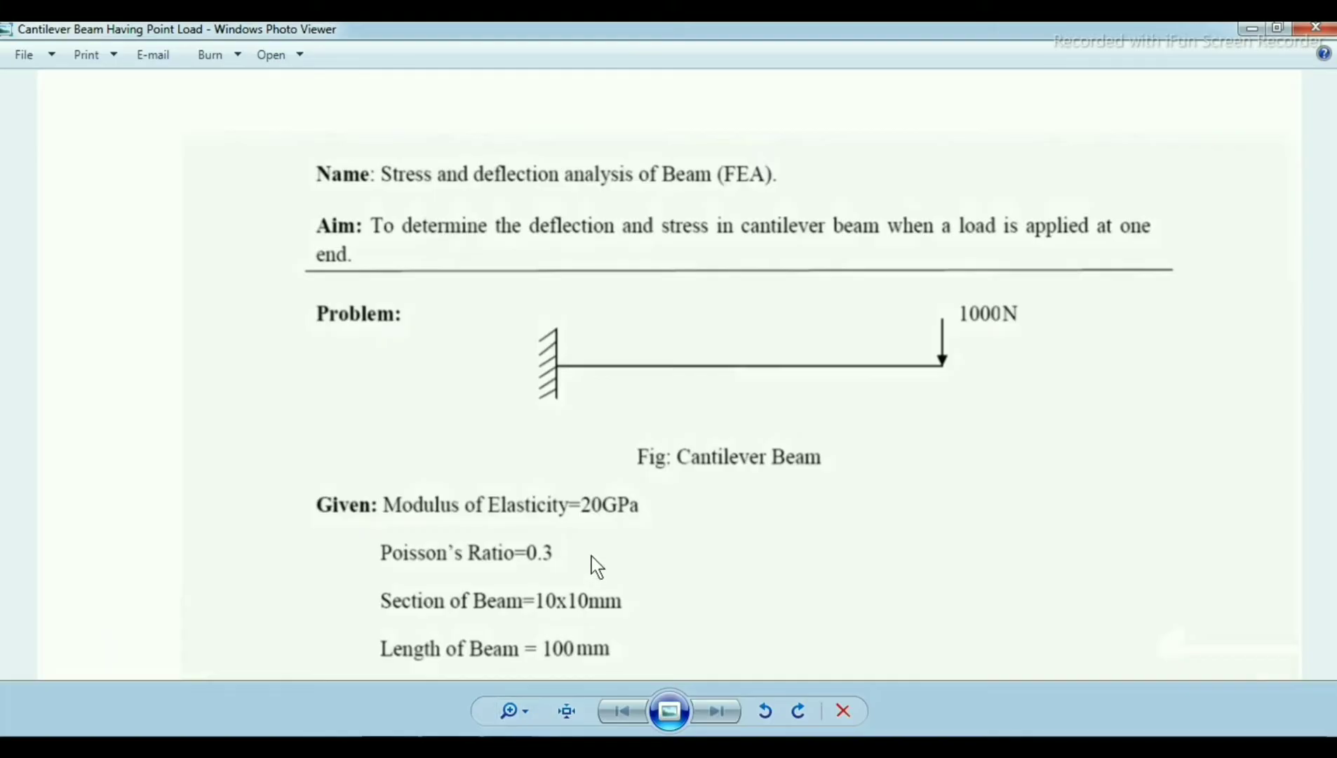
click(516, 745)
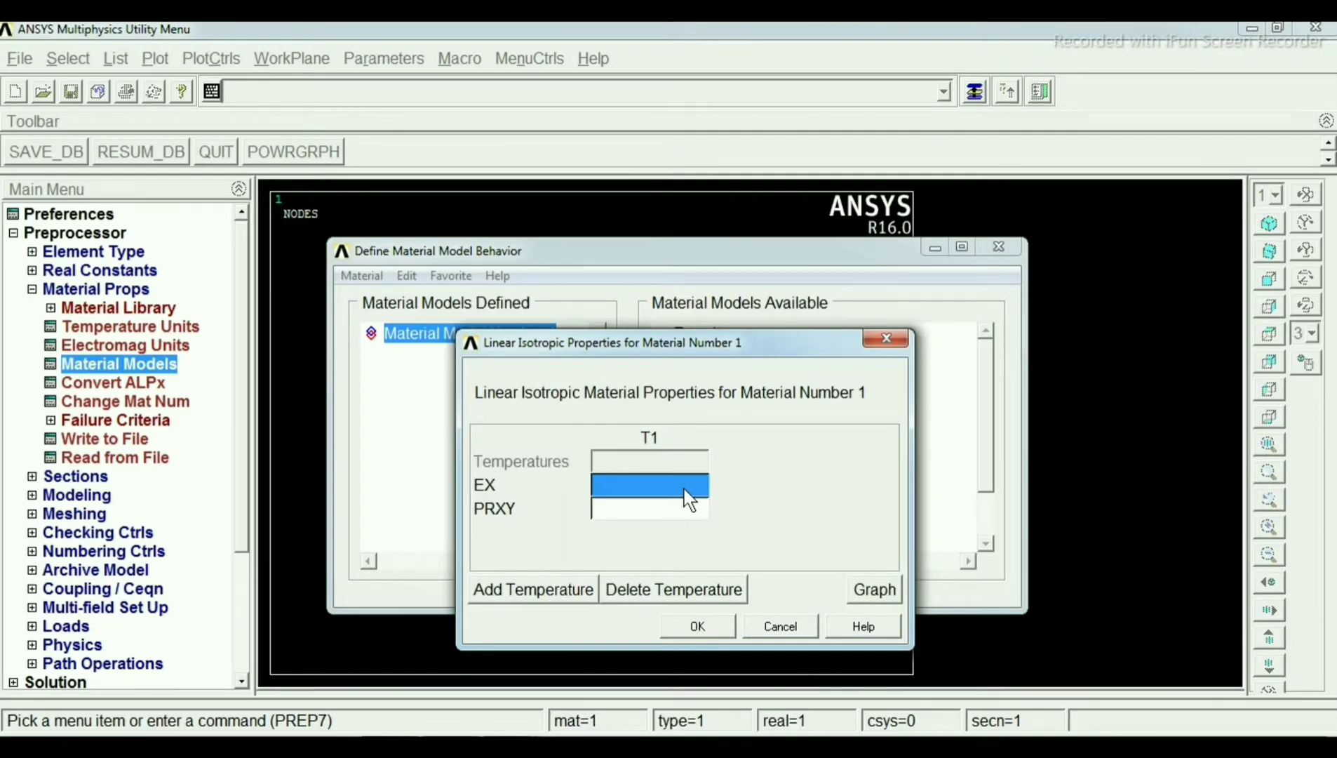
text(20)
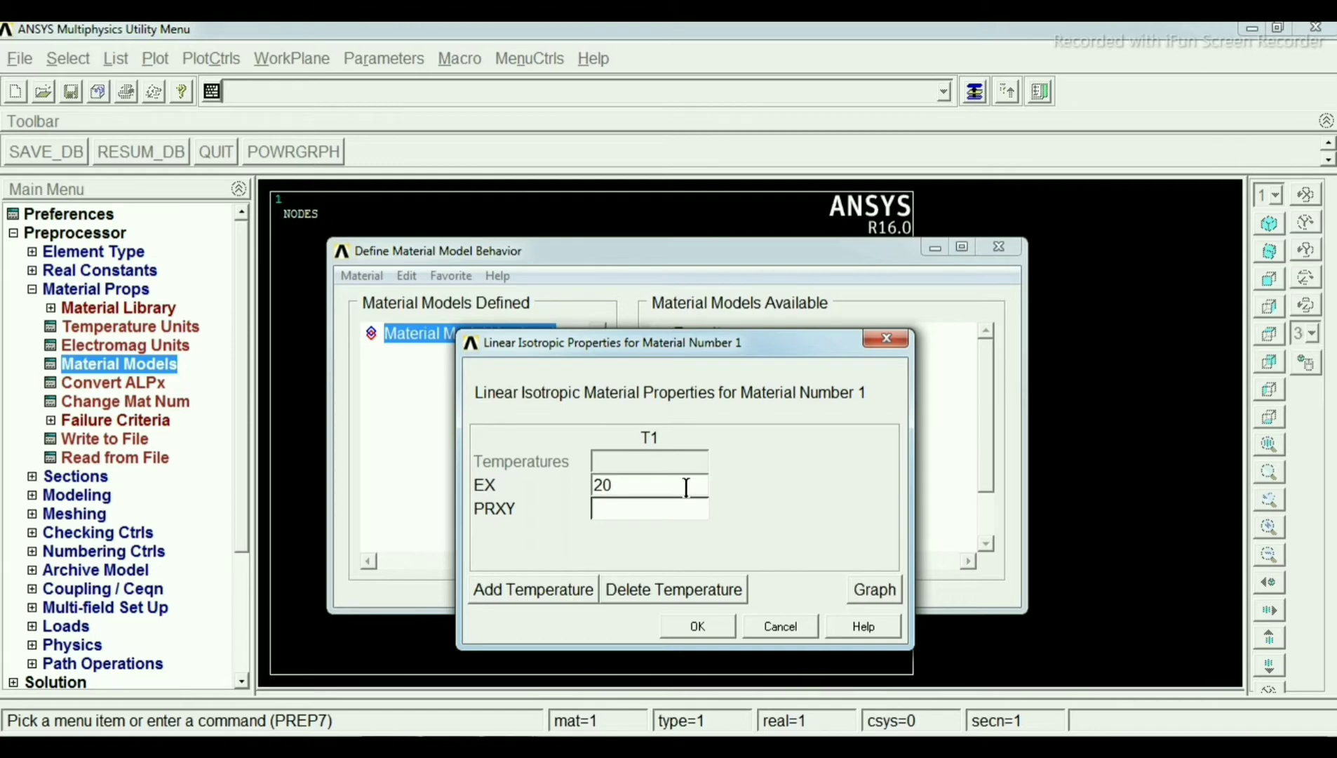
text(e3)
drag(720, 342, 752, 237)
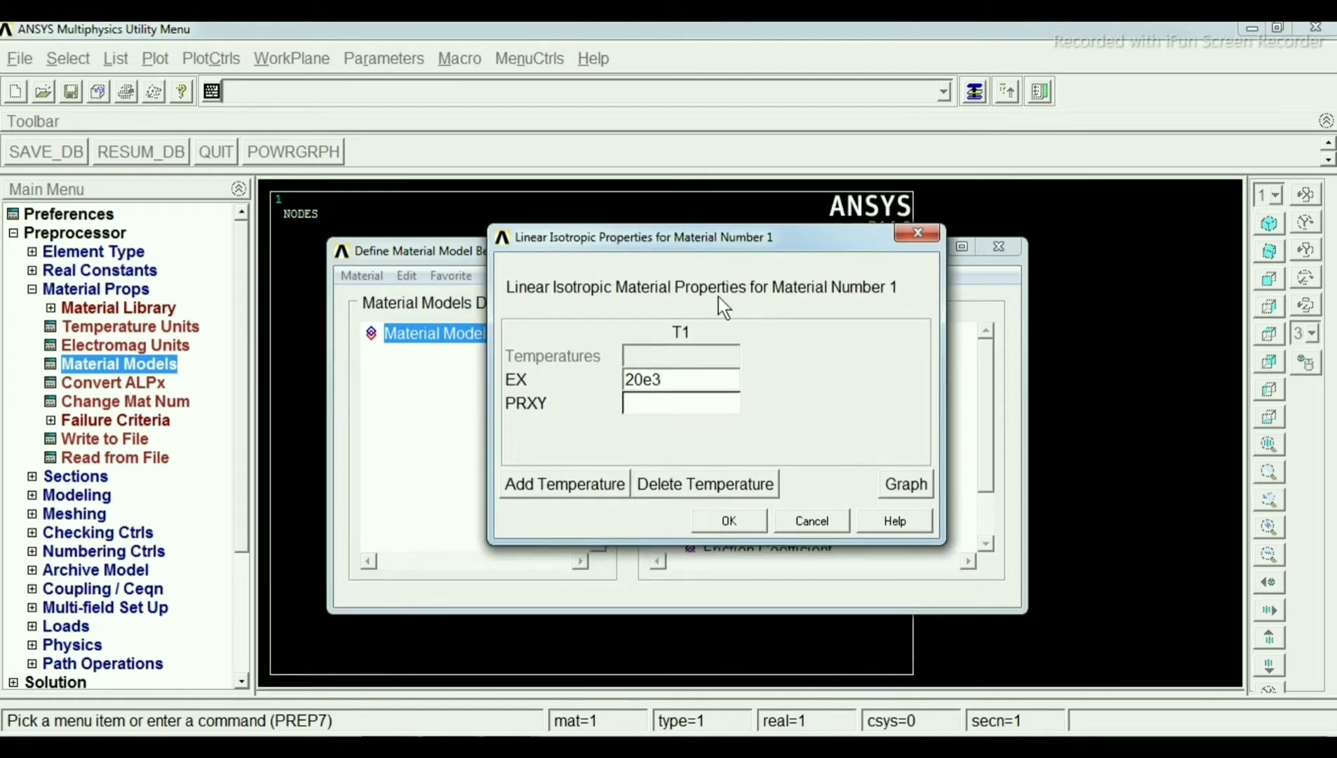
click(658, 402)
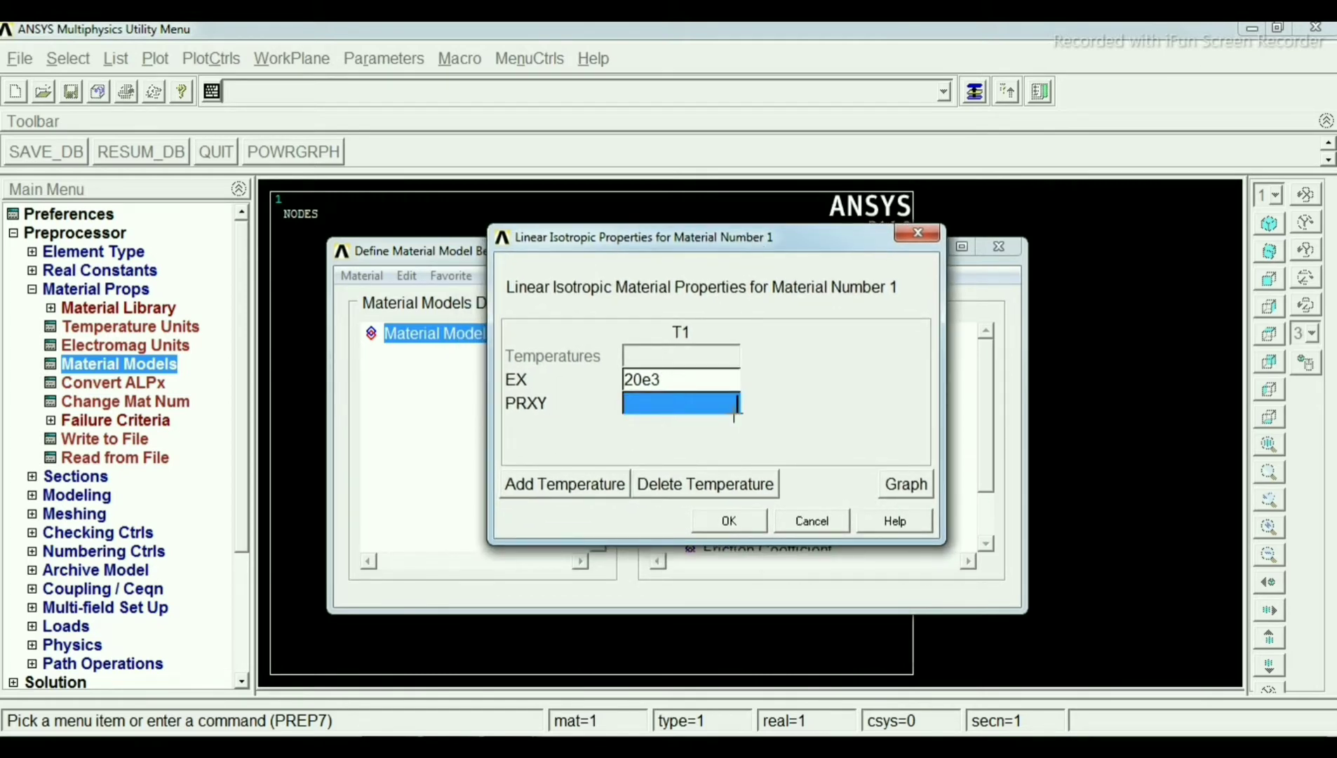
text(0)
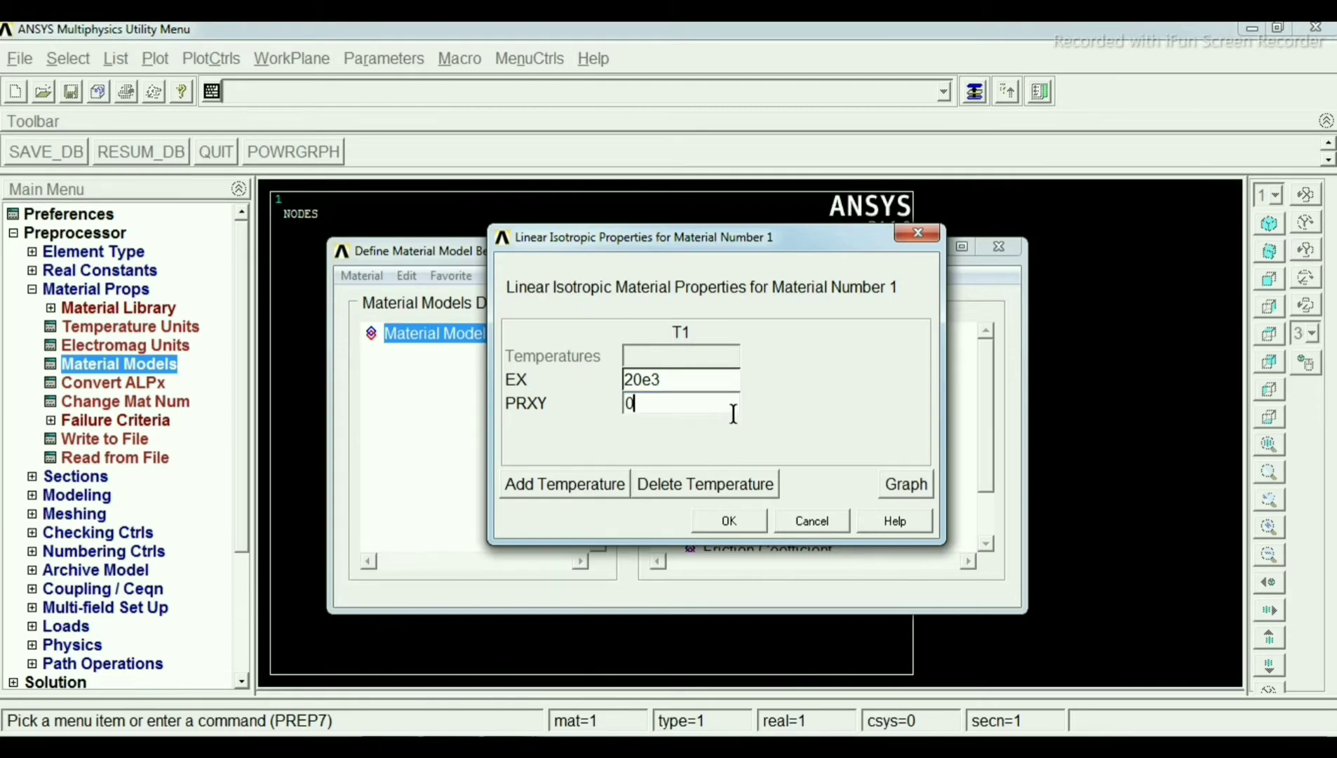
text(.3)
click(748, 524)
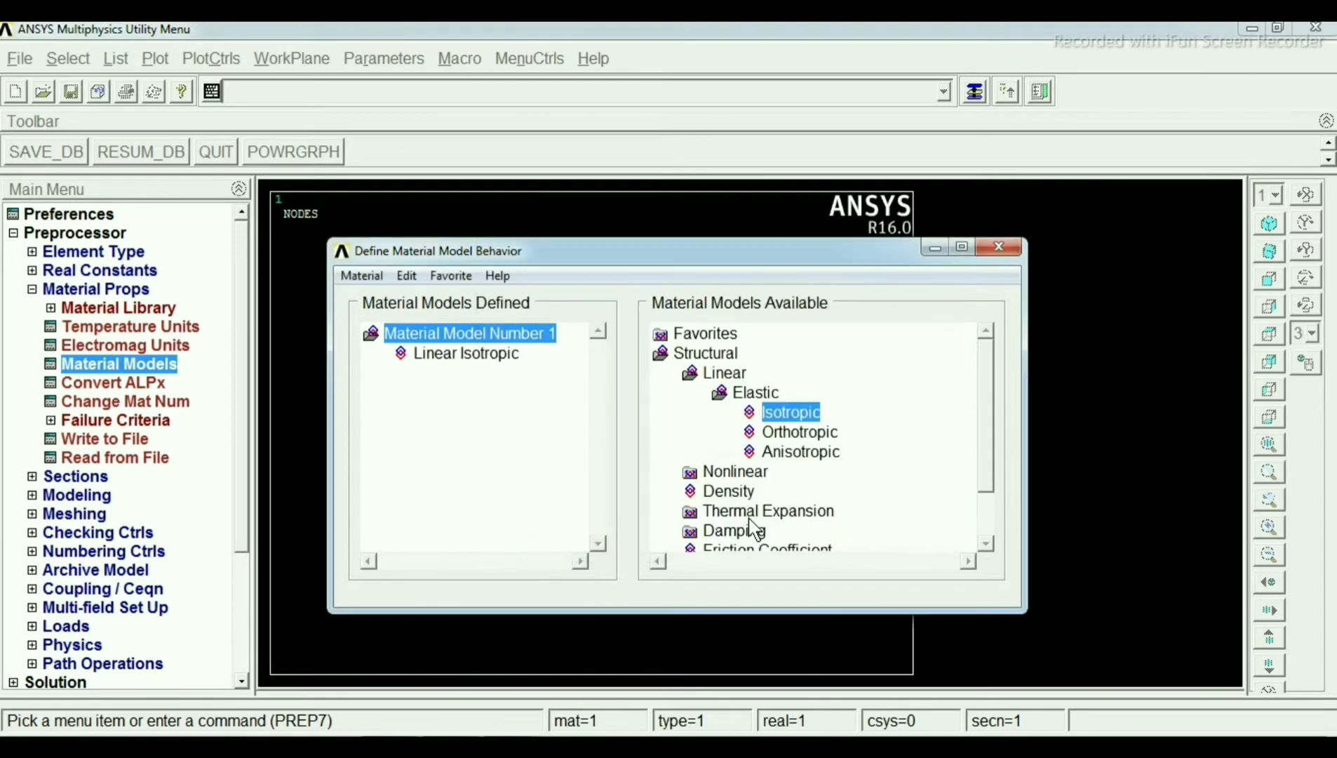
click(999, 248)
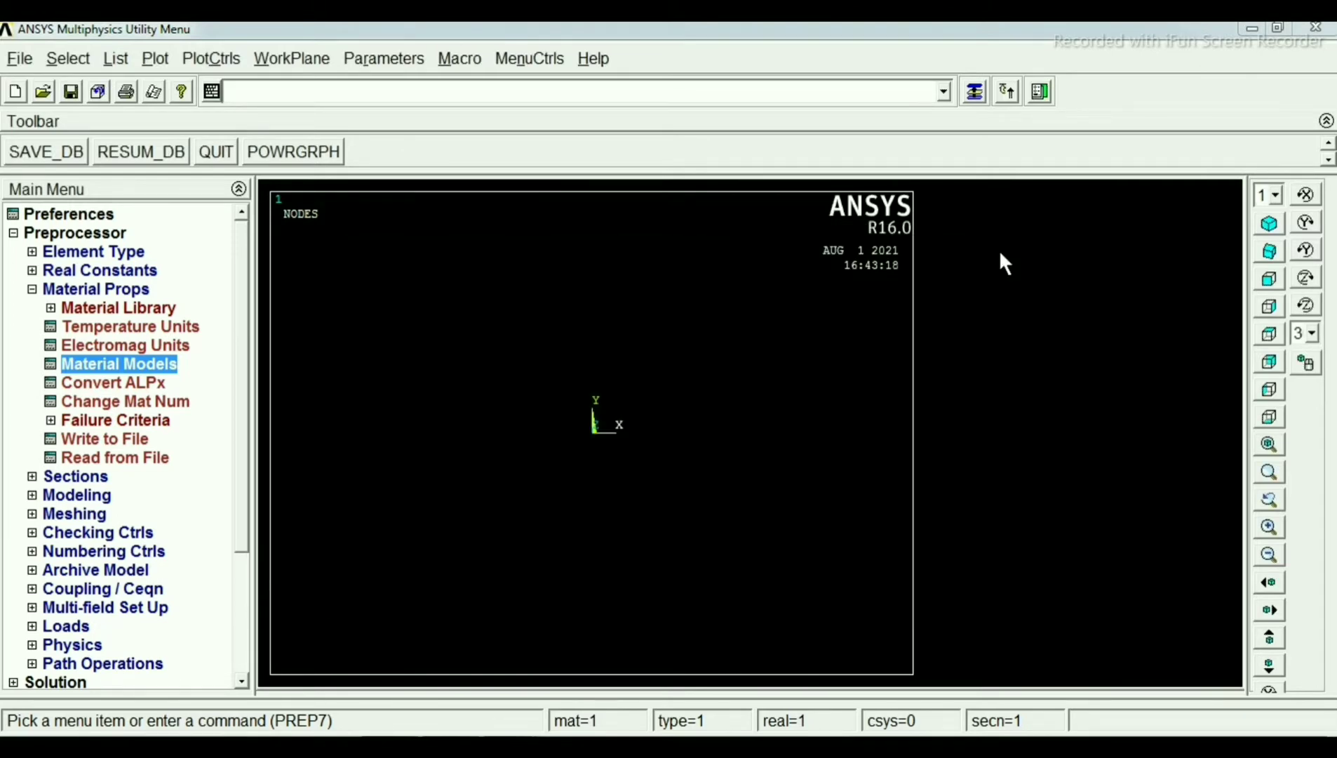
click(32, 290)
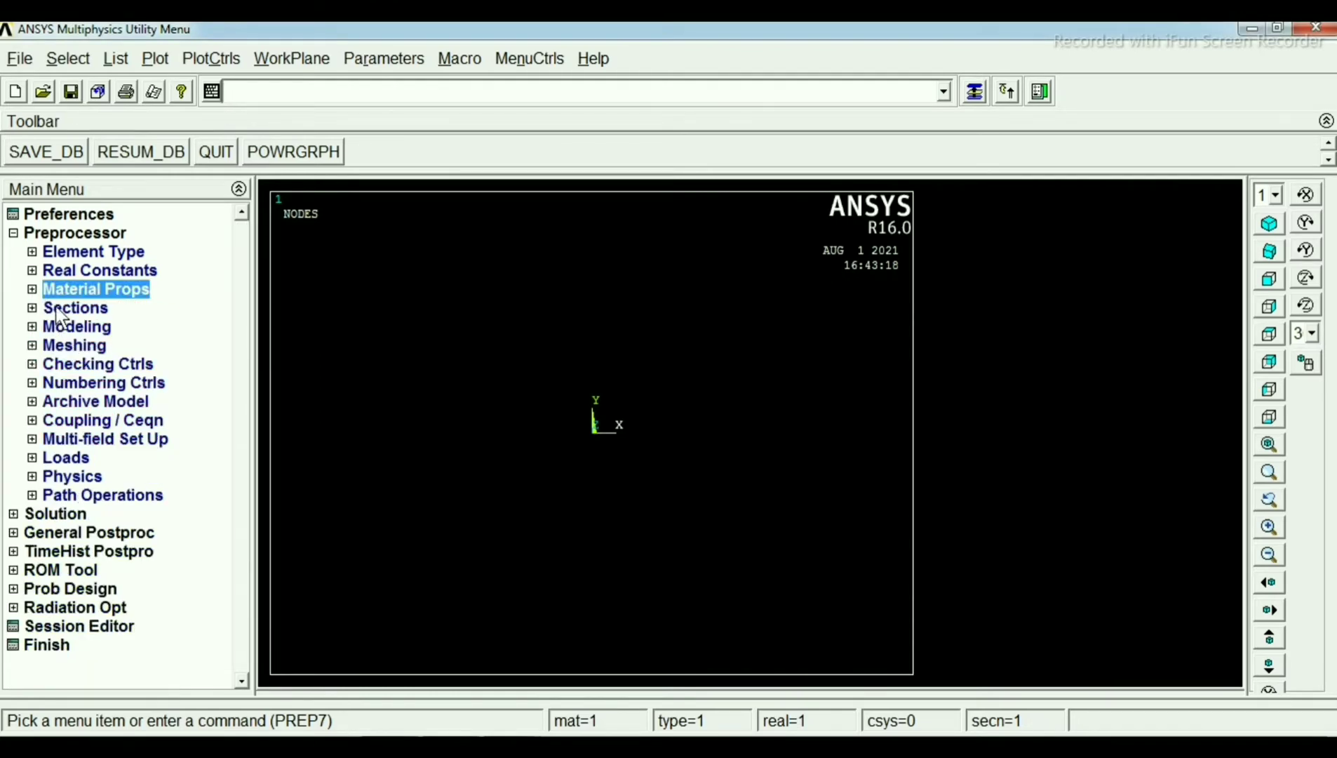
Step: Define a common rectangular beam section with ID 1, width B 10 mm and height H 10 mm
click(59, 310)
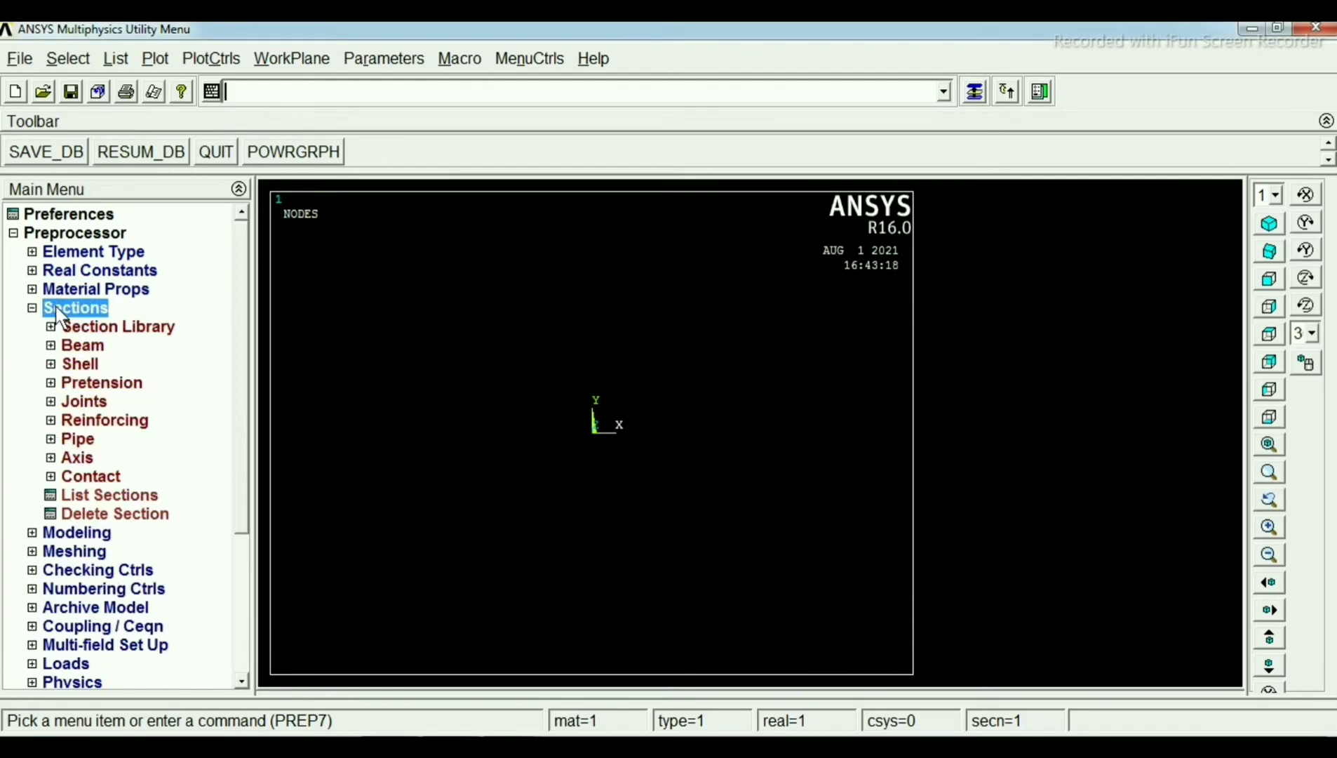
click(82, 344)
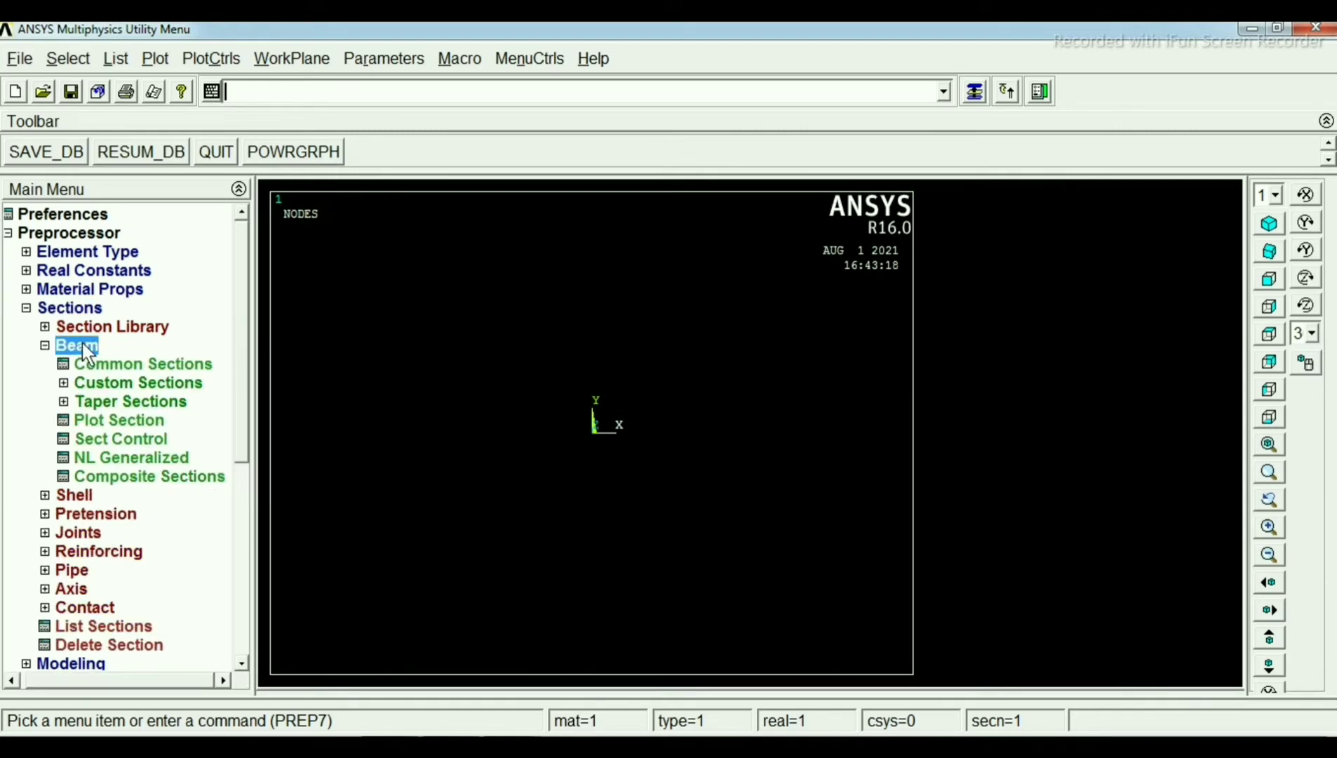
click(143, 363)
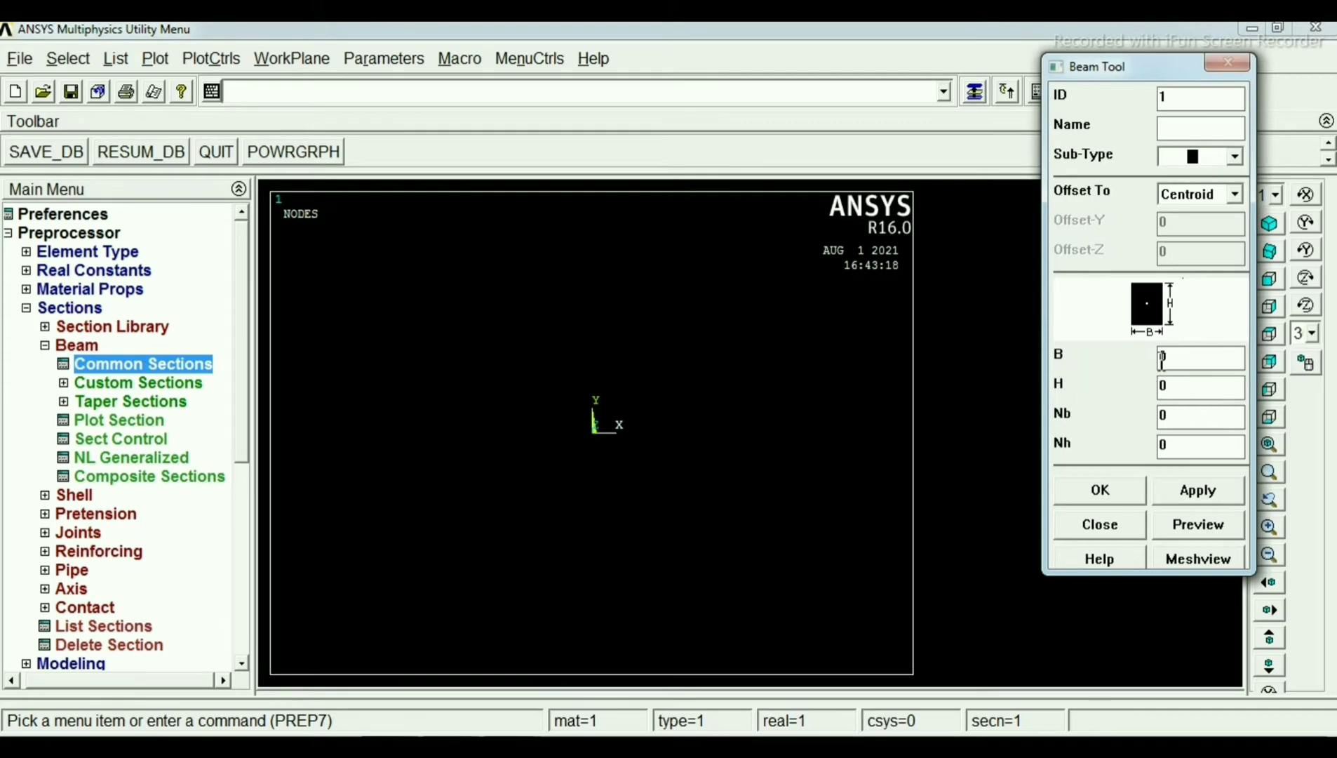
drag(1184, 357, 1138, 353)
drag(1206, 383, 1111, 416)
text(10)
click(1116, 491)
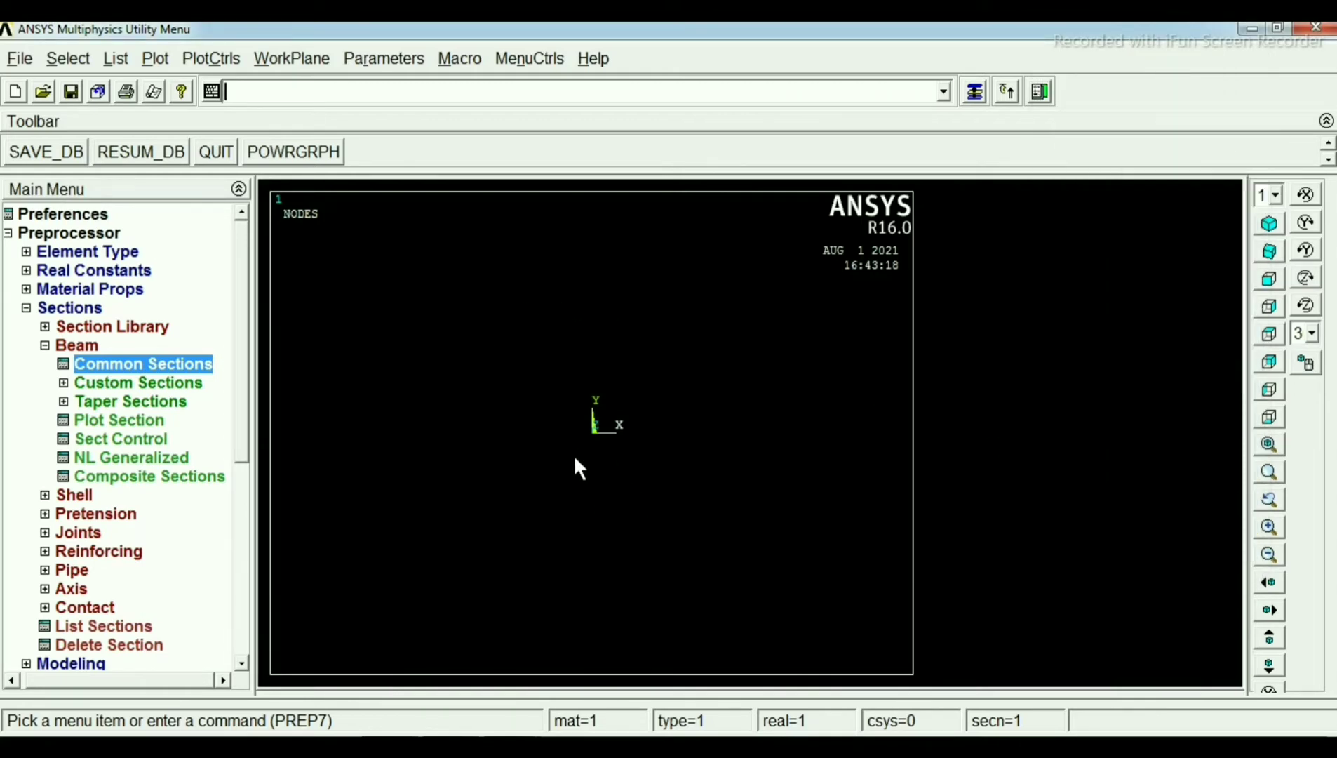
click(25, 309)
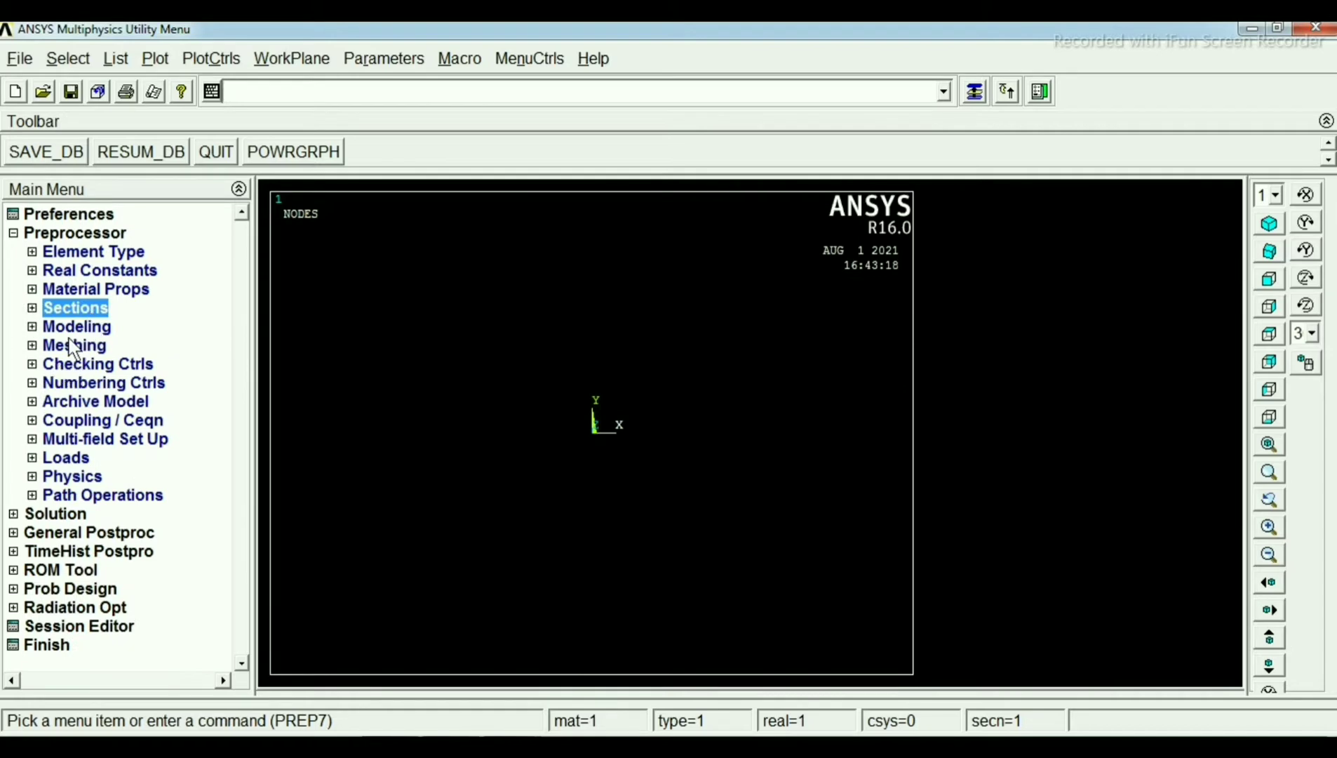
Step: Create keypoint 1 at the origin of the active coordinate system
click(32, 327)
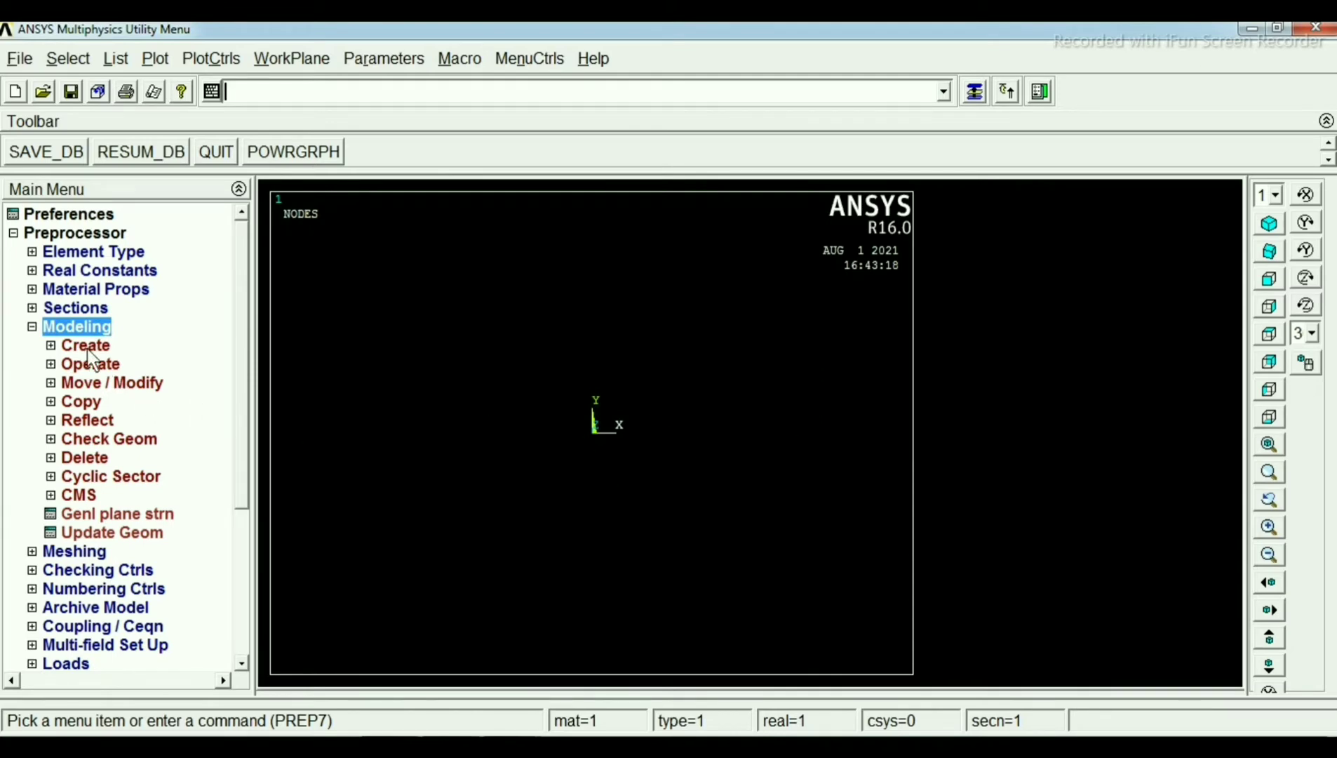
click(82, 346)
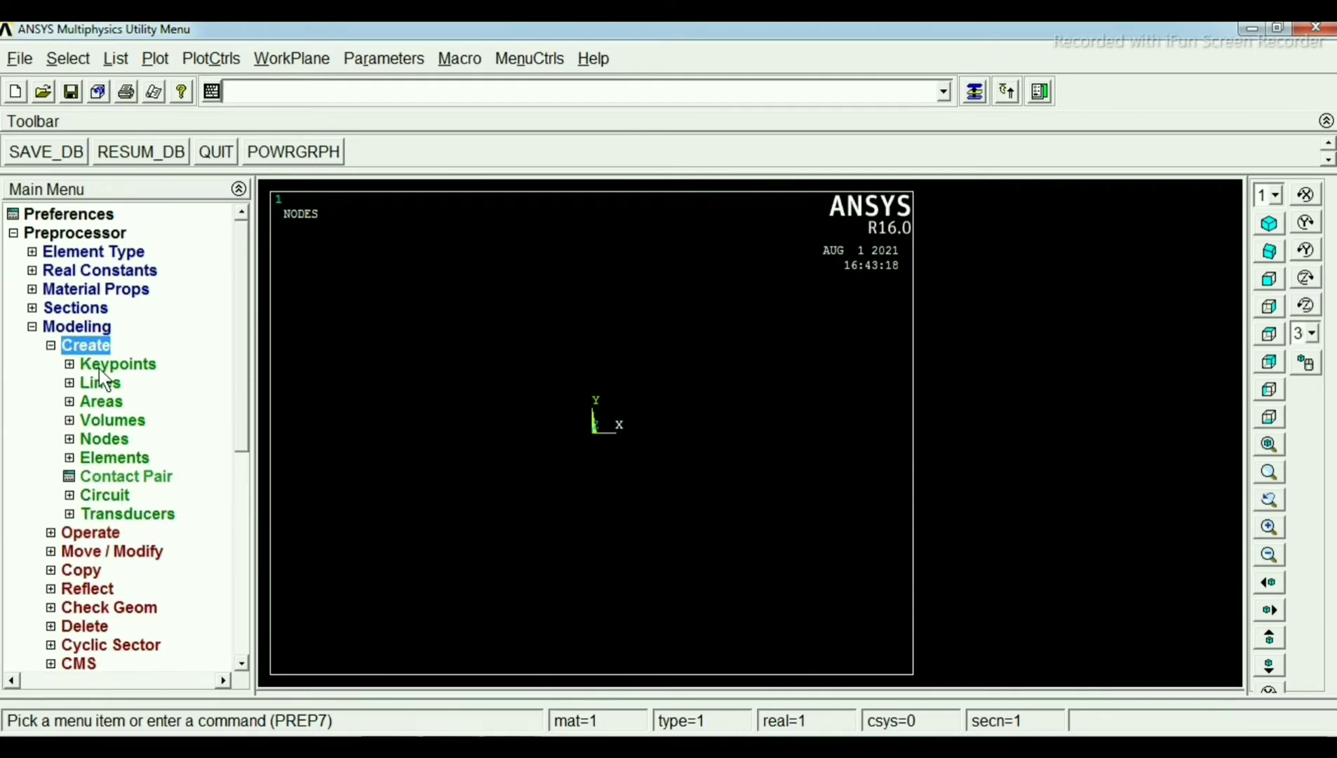
click(103, 364)
click(150, 398)
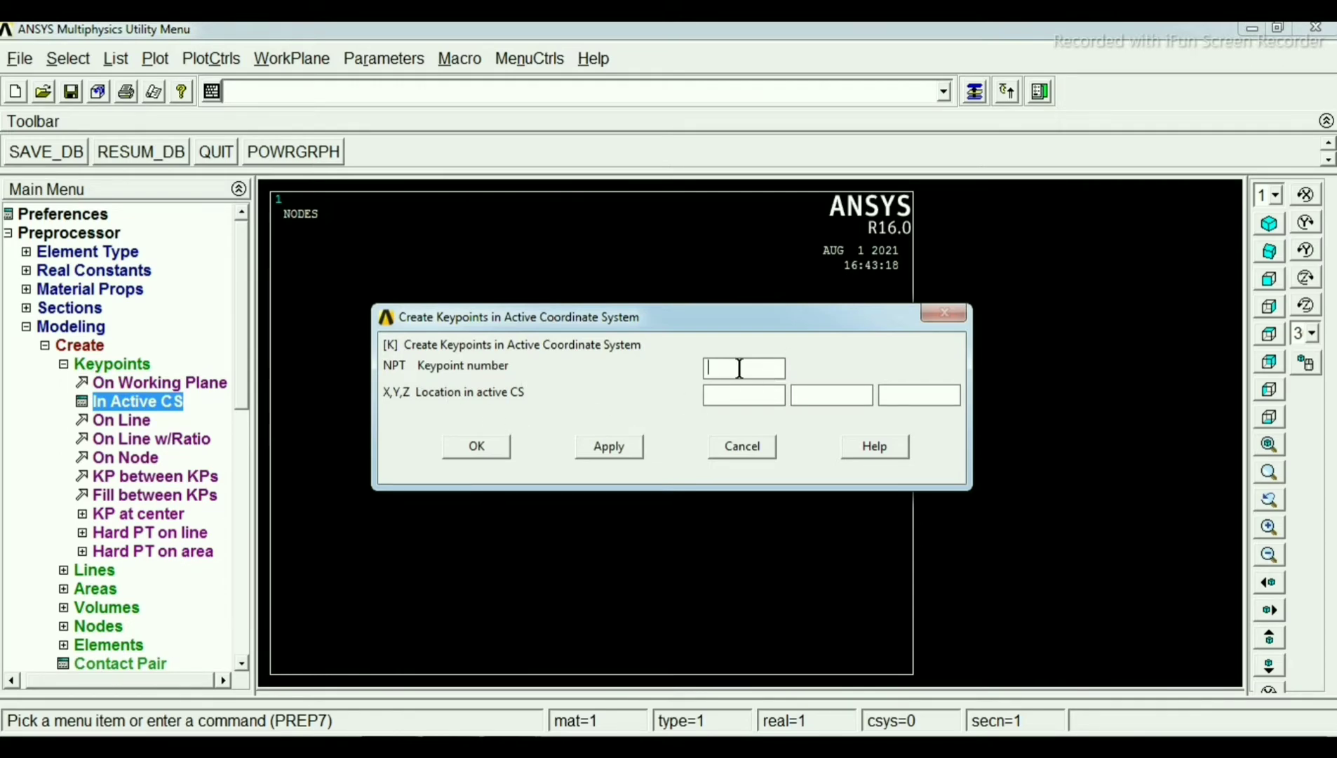
text(1)
click(621, 445)
Step: Create keypoint 2 at X 100, Y 0, Z 0 in the active coordinate system
text(2)
click(748, 397)
text(1)
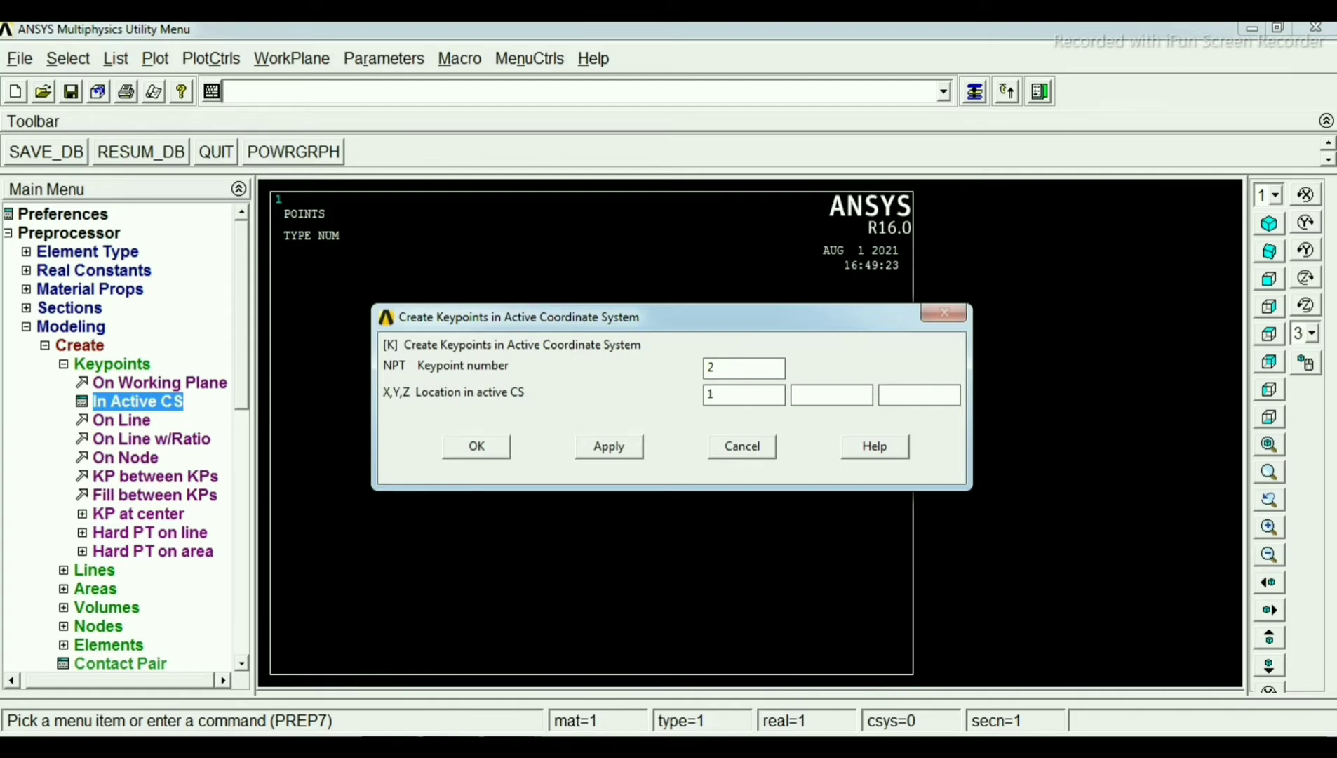
text(00)
click(841, 393)
text(0)
click(912, 397)
text(0)
click(501, 451)
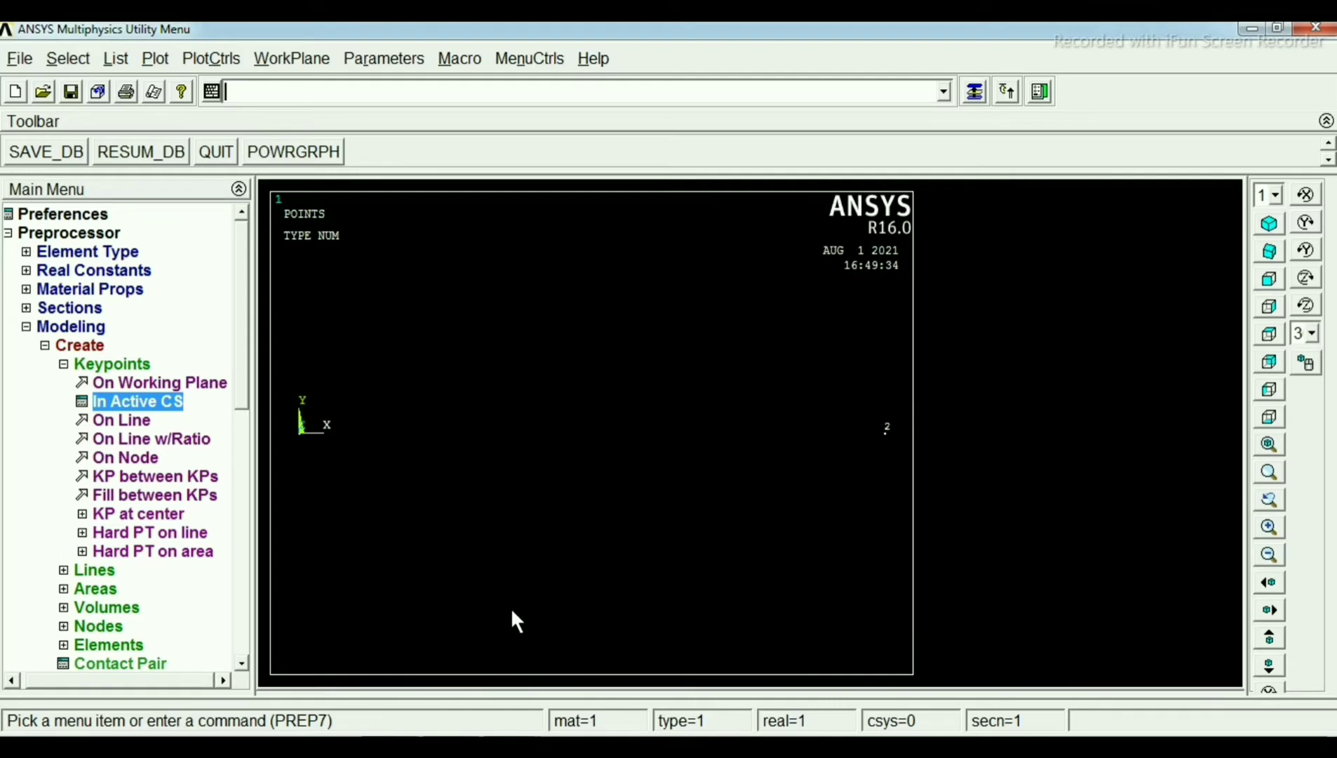
Step: Recheck the beam problem sheet in Windows Photo Viewer, and create a straight line from keypoint 1 to keypoint 2 in ANSYS
key(alt+Tab)
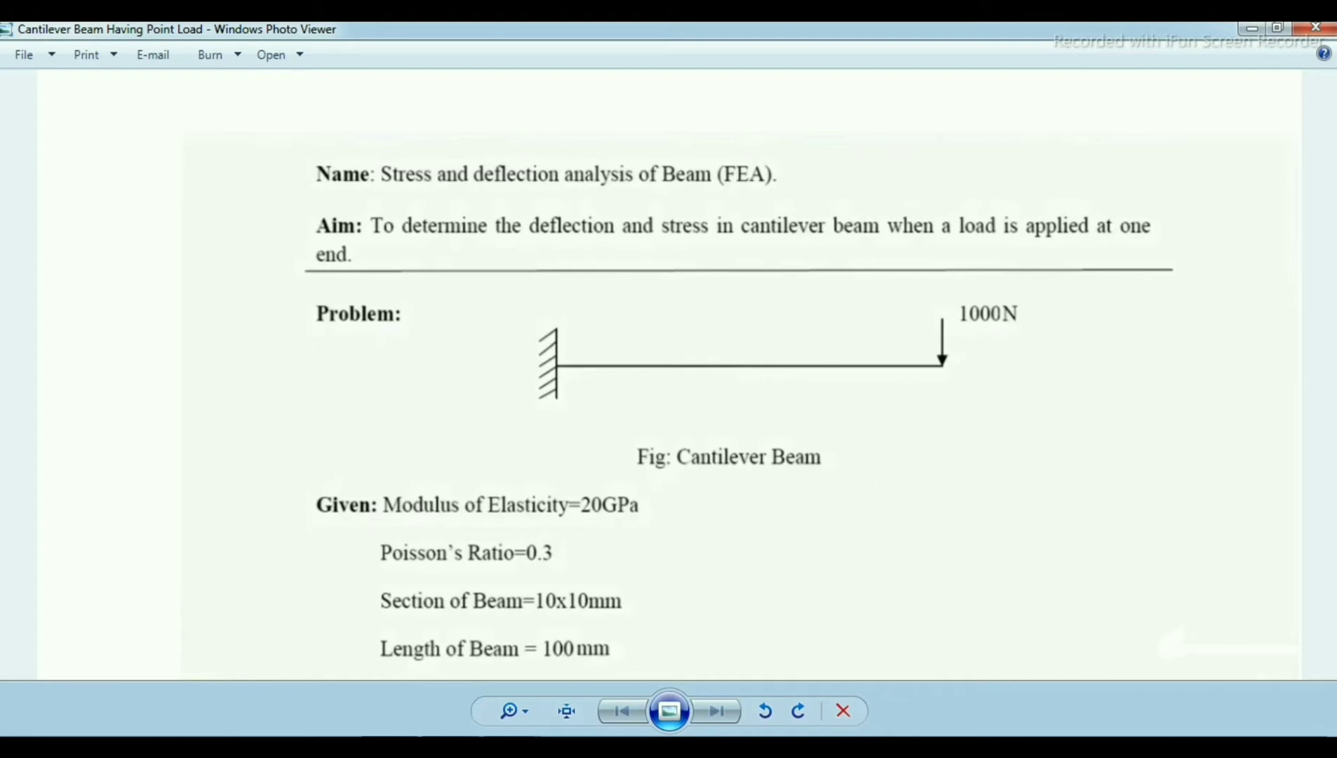
key(alt+Tab)
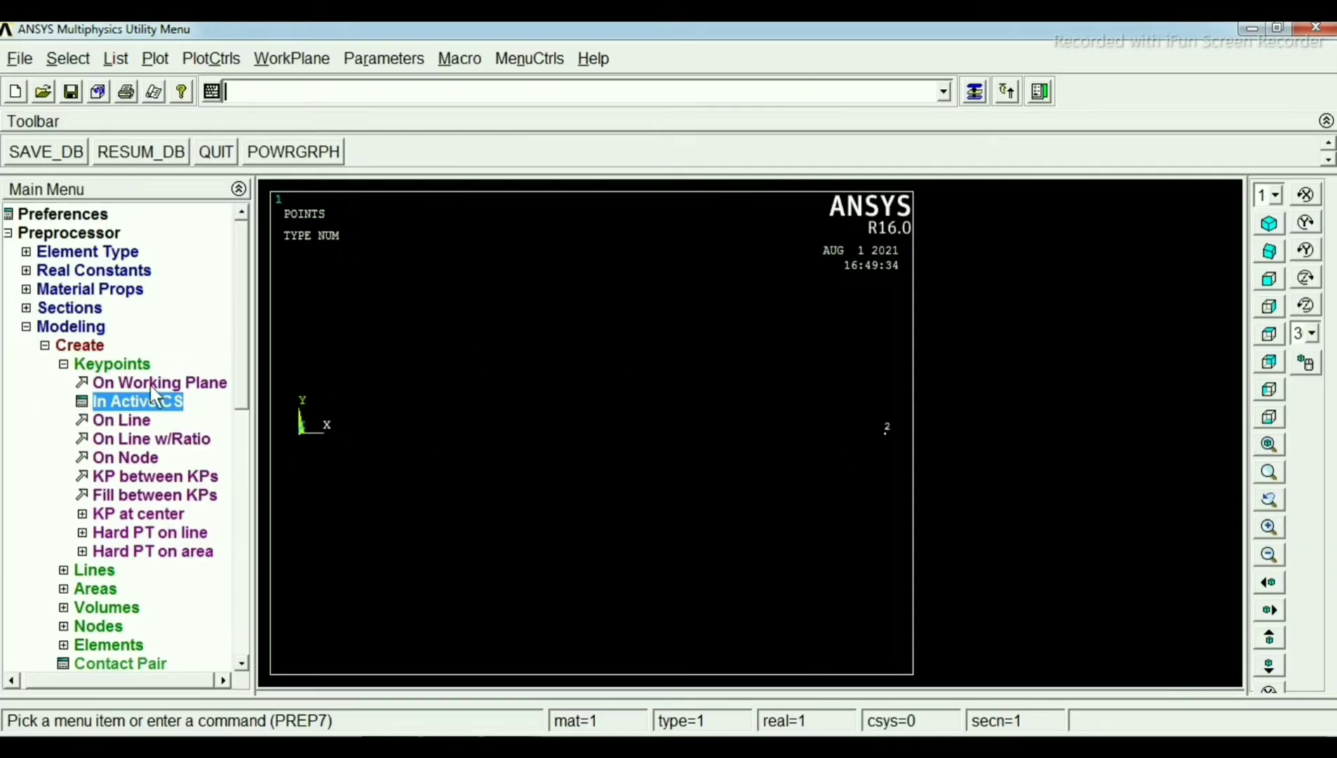
drag(241, 331, 243, 388)
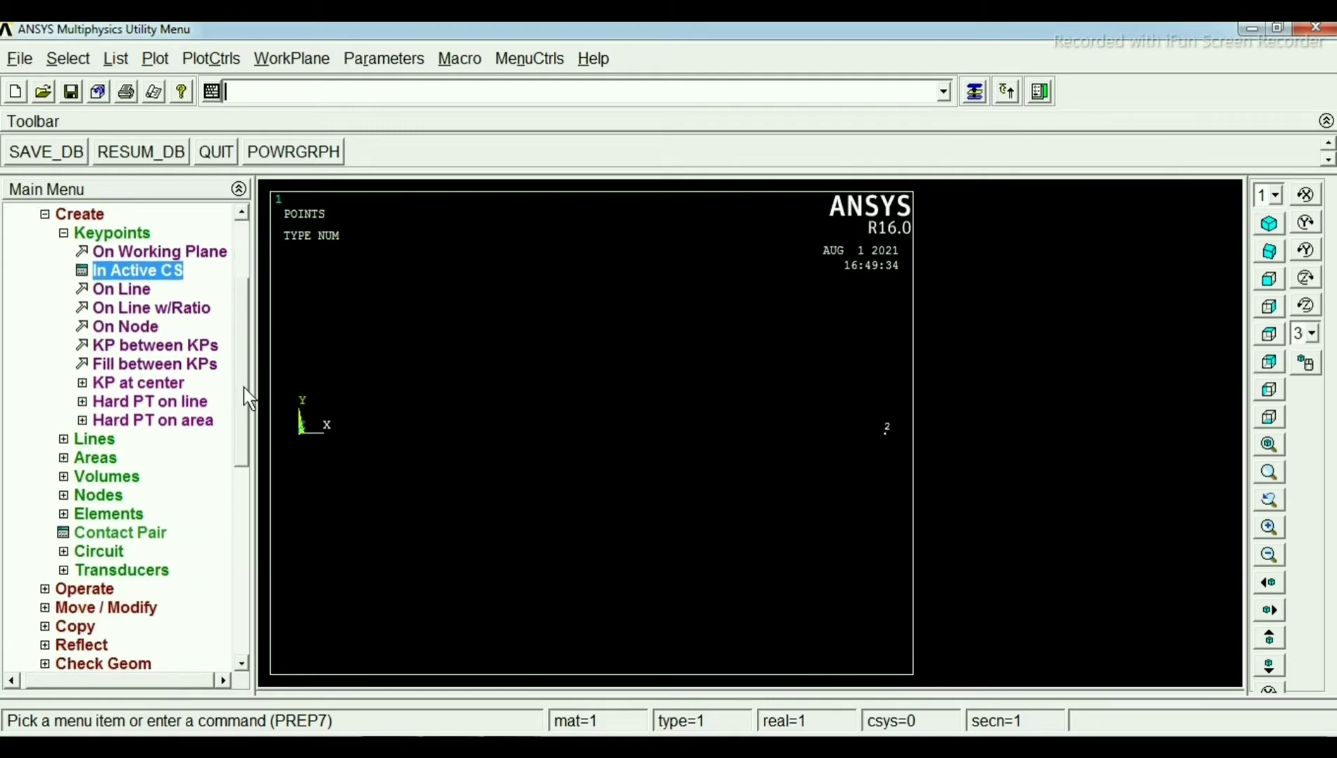
click(79, 440)
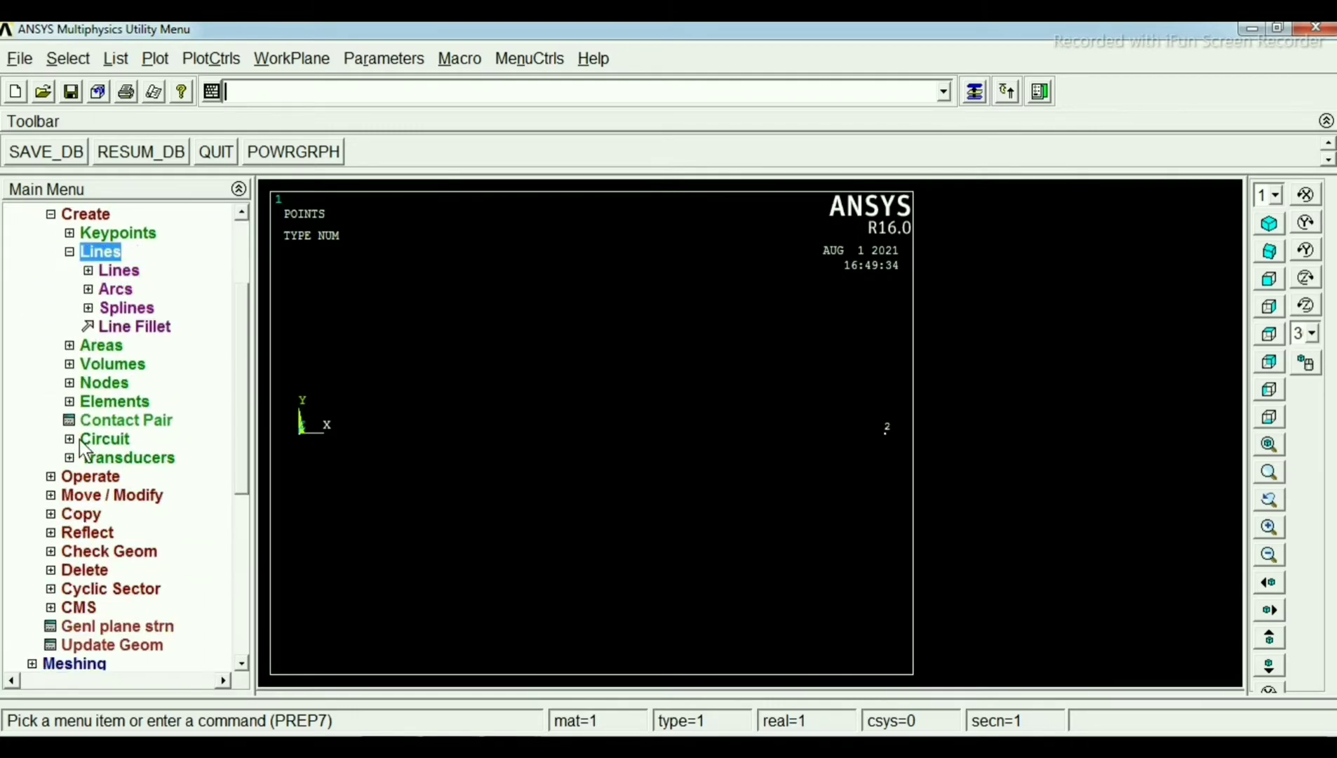
click(118, 270)
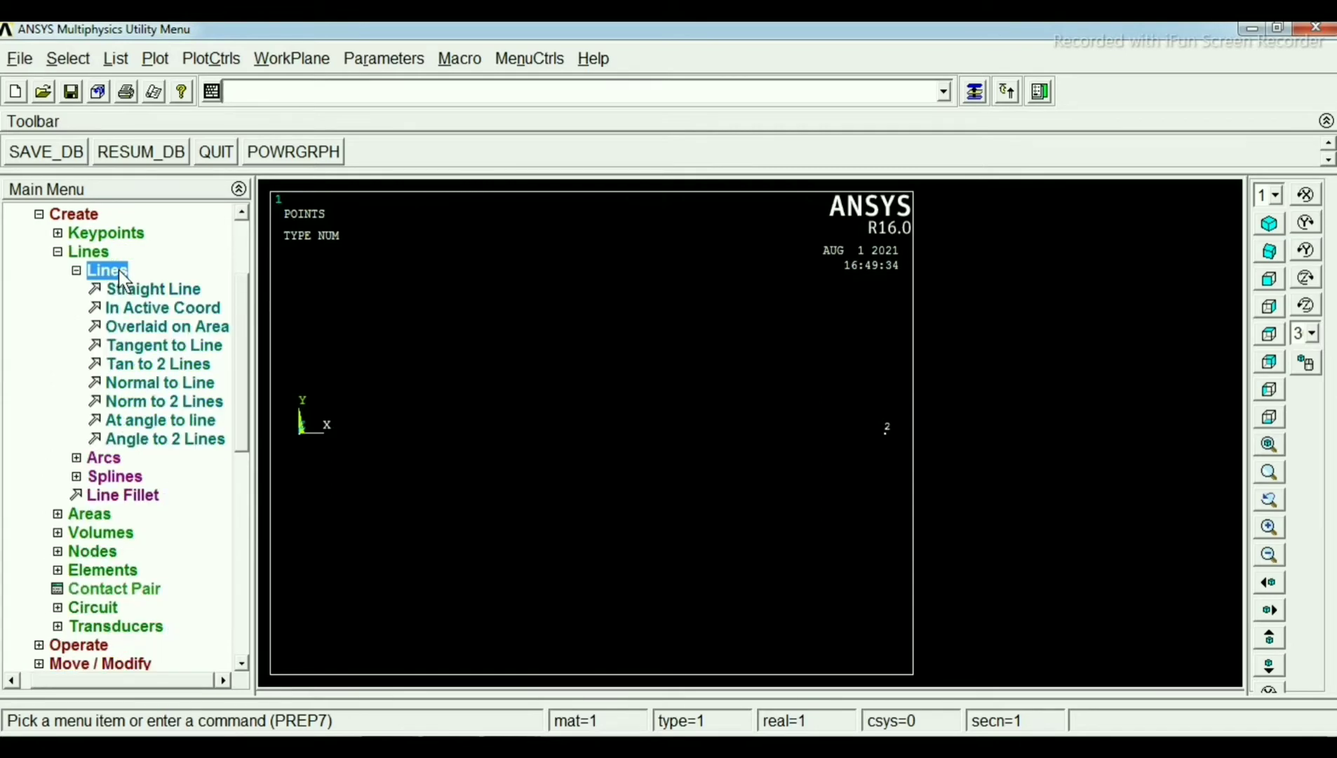
click(153, 289)
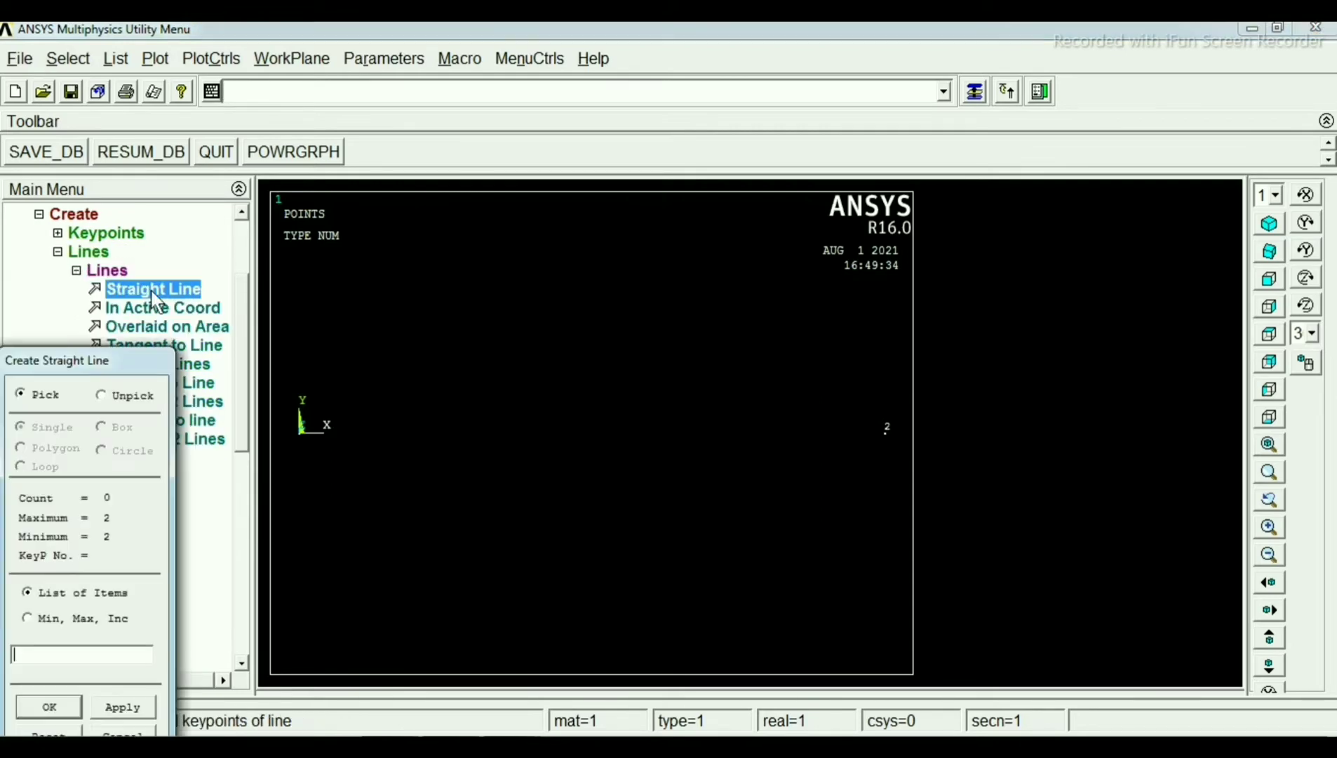
click(303, 422)
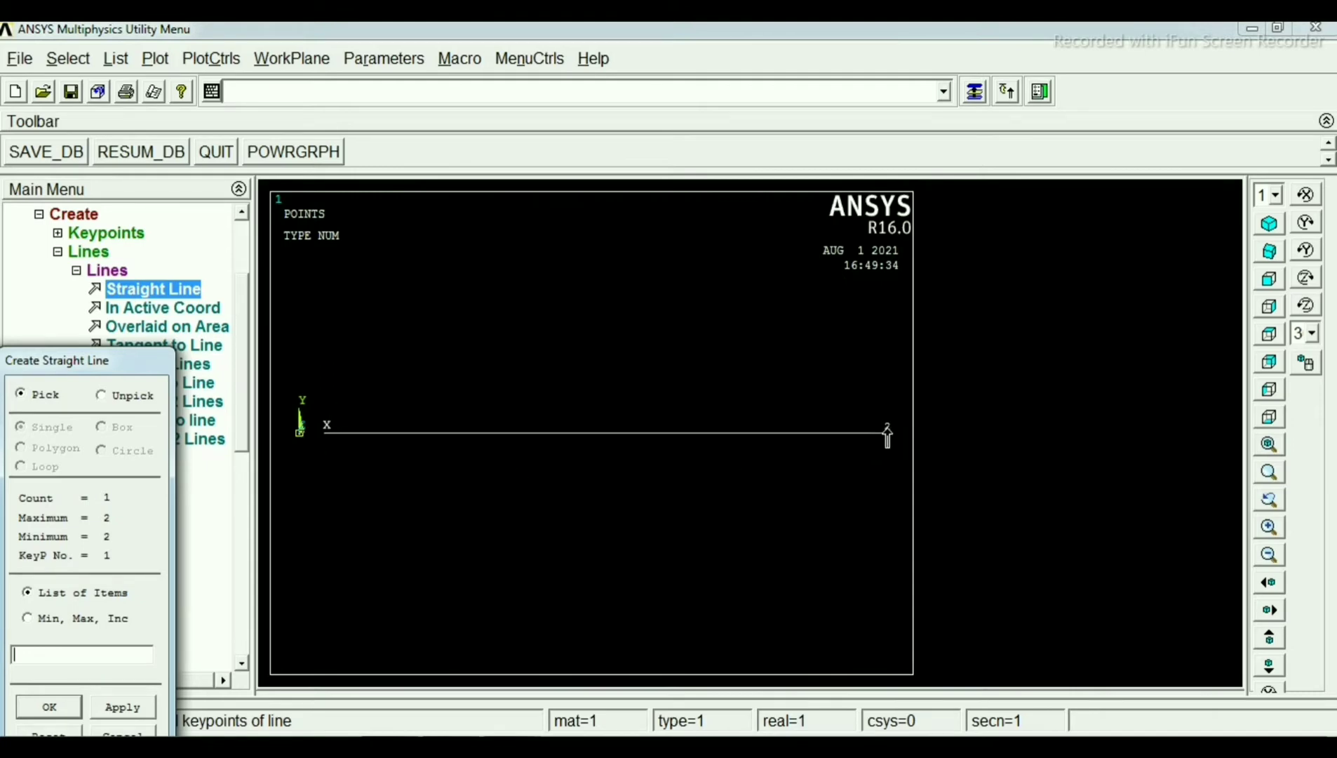
click(887, 429)
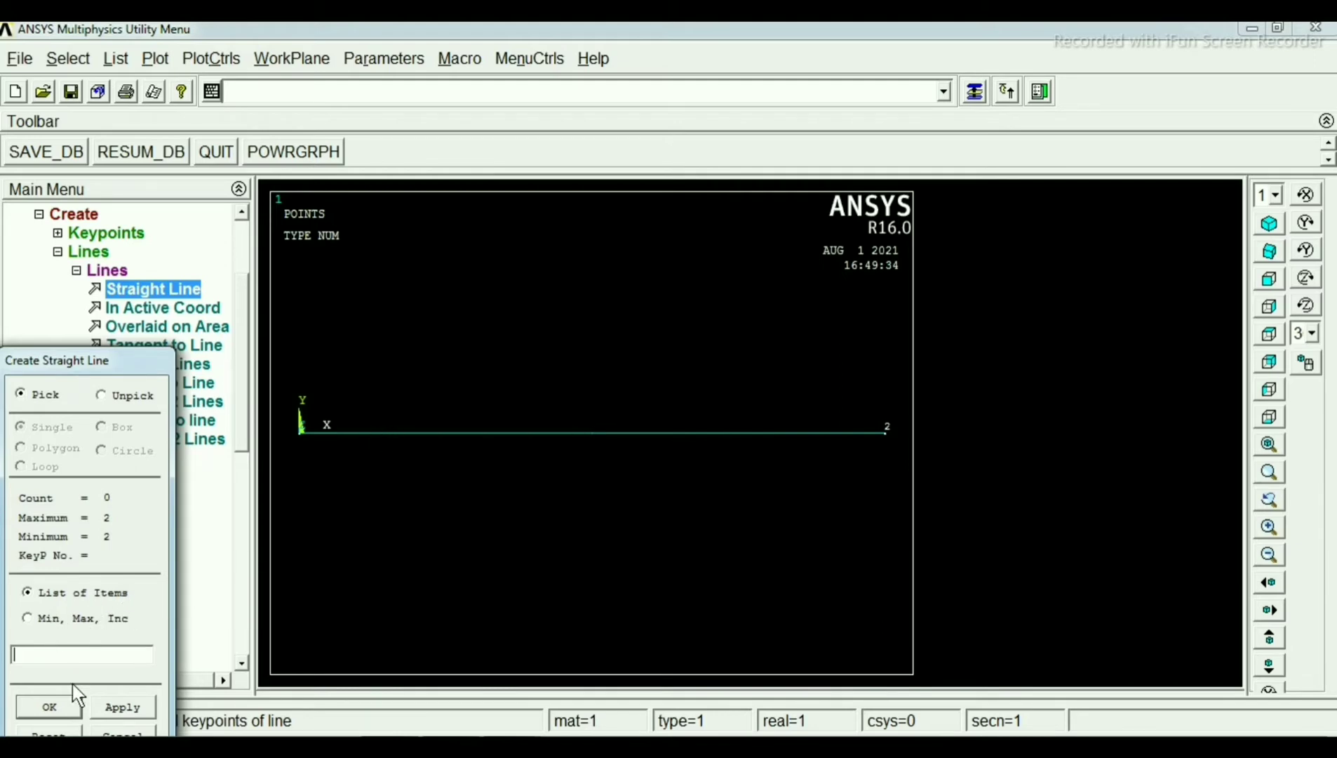
click(49, 706)
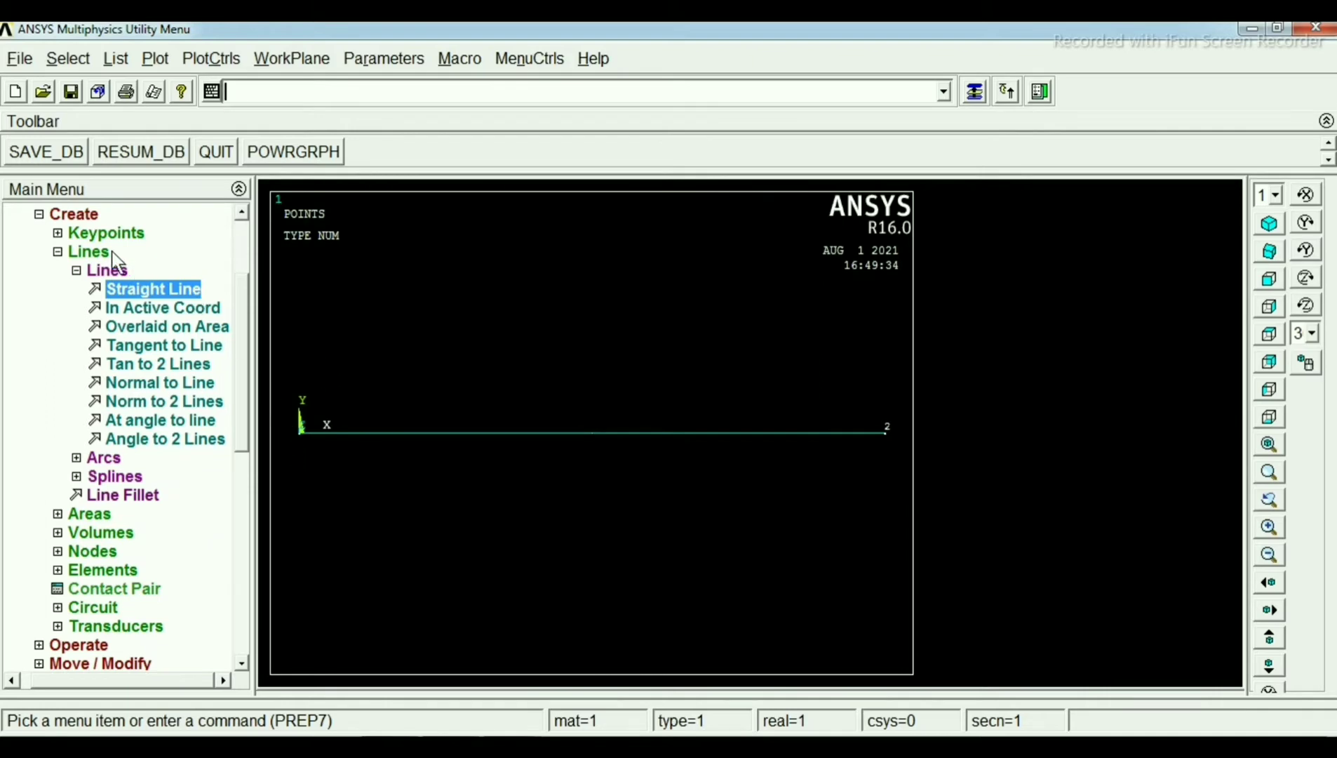
Step: Display the beam line together with its keypoints using Multi-Plots
click(157, 58)
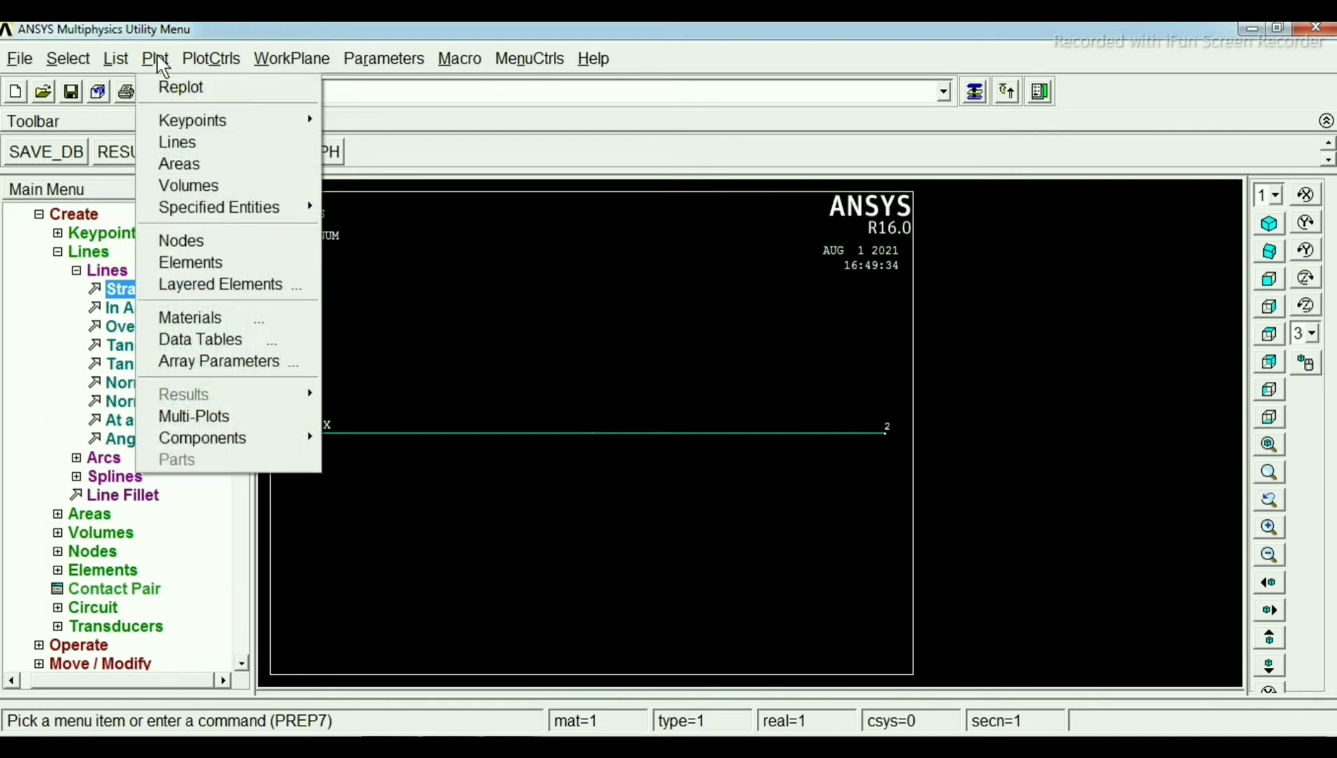
click(242, 415)
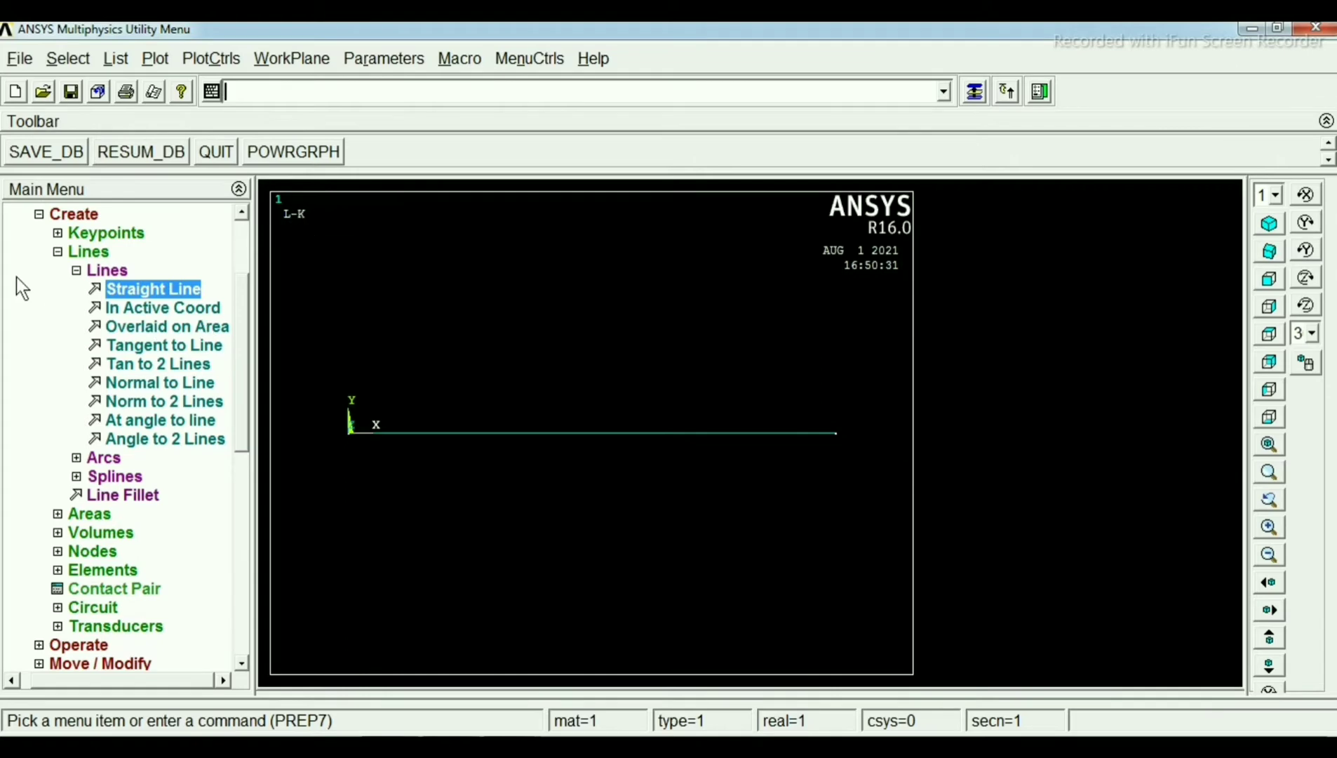
click(76, 271)
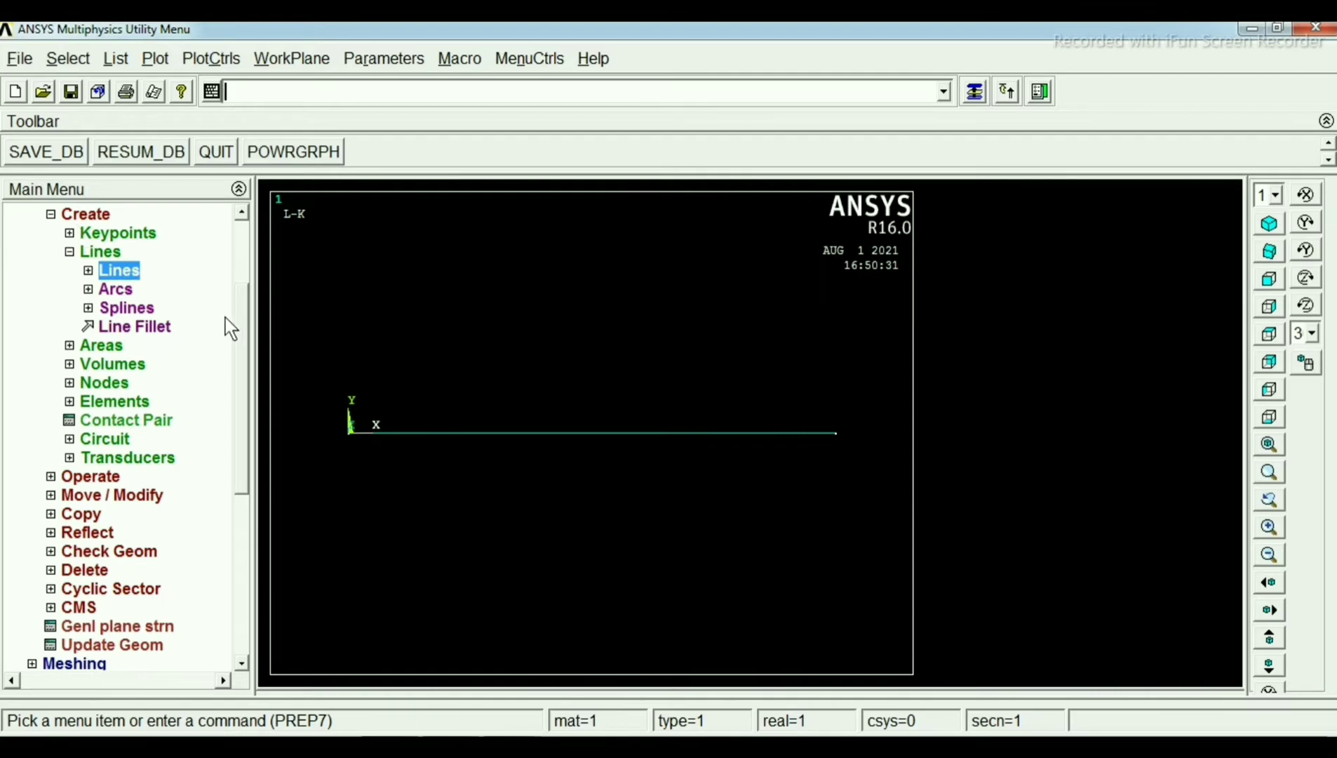
Step: Assign 30 element divisions to the beam line using the MeshTool's line size controls
drag(249, 319, 239, 282)
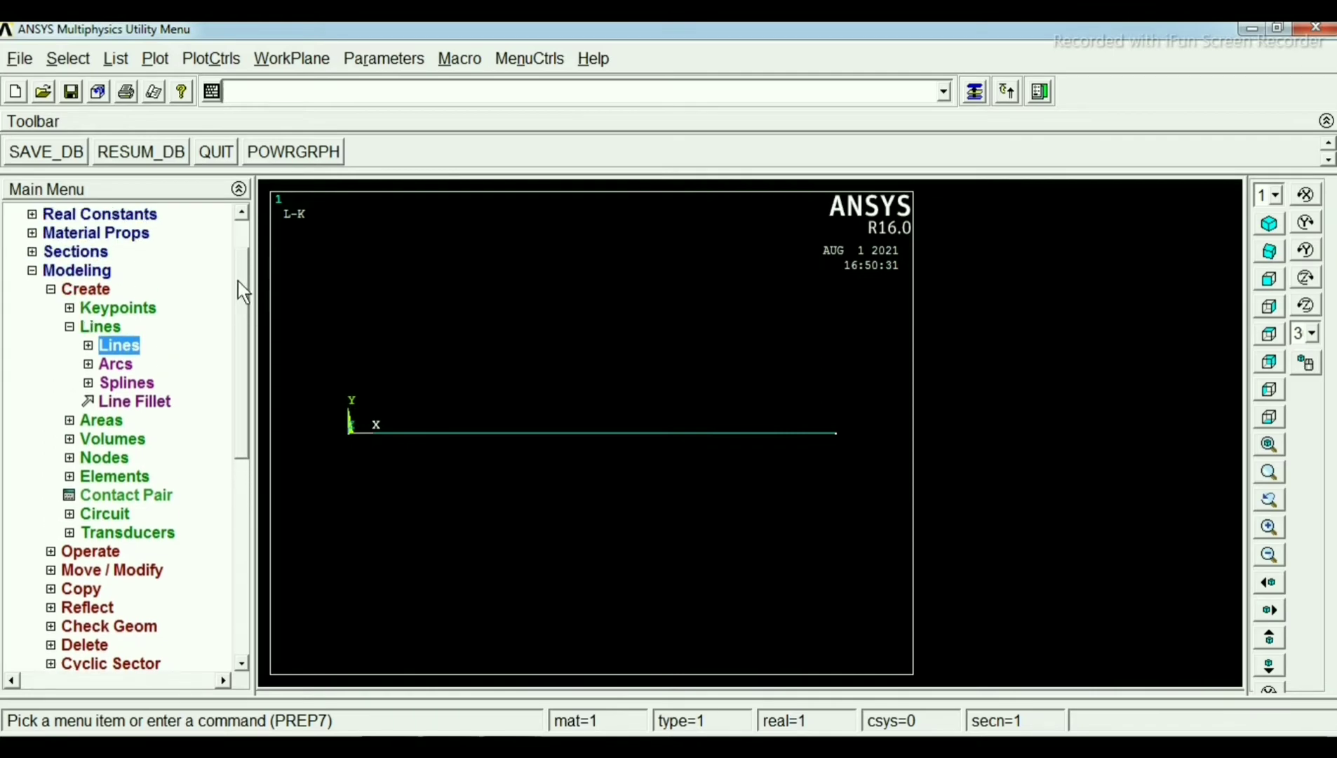
click(31, 270)
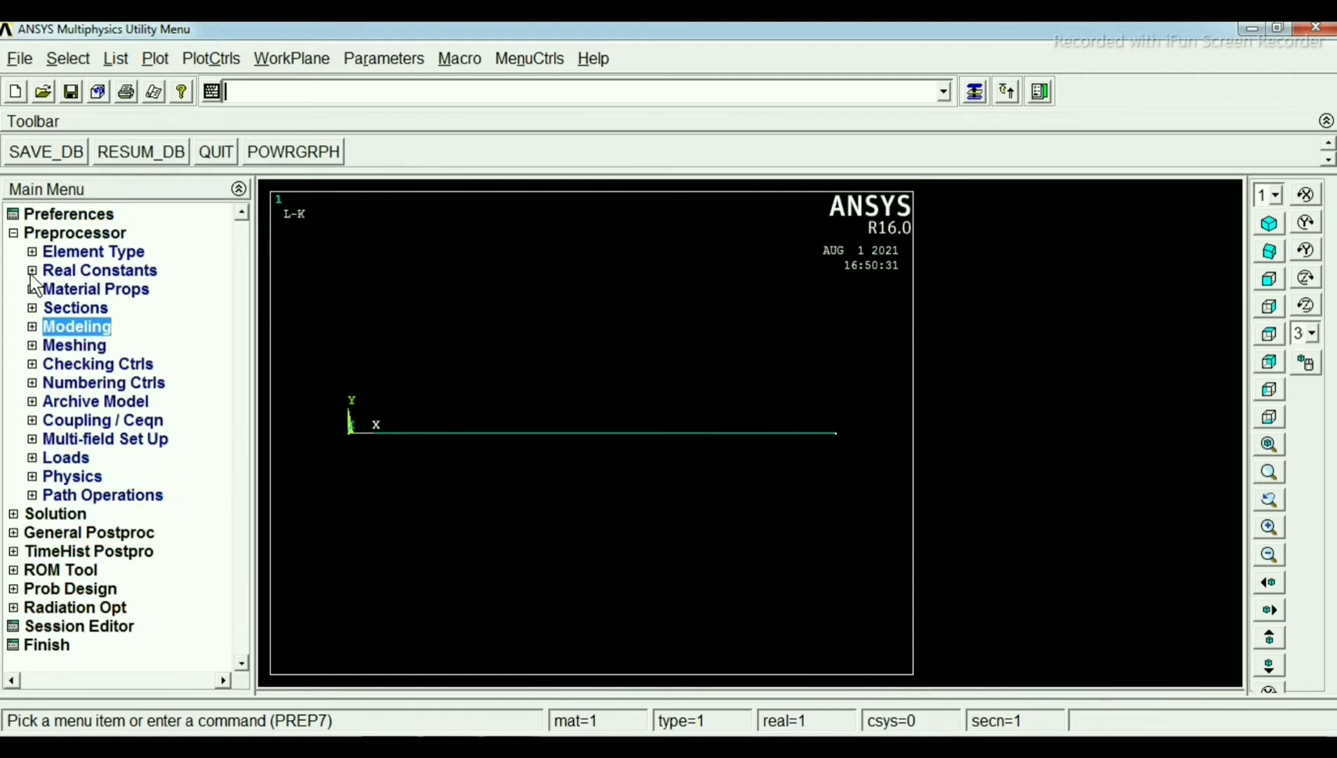
click(34, 345)
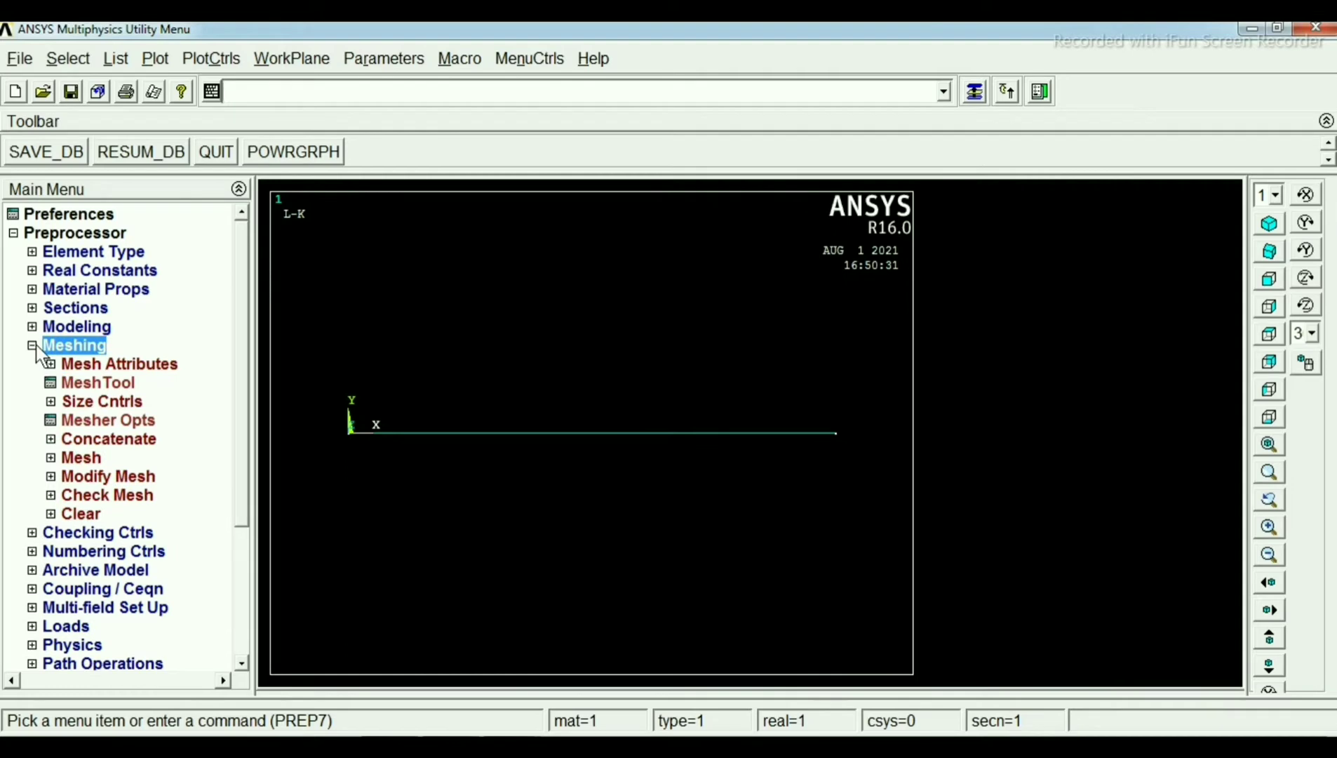
click(106, 384)
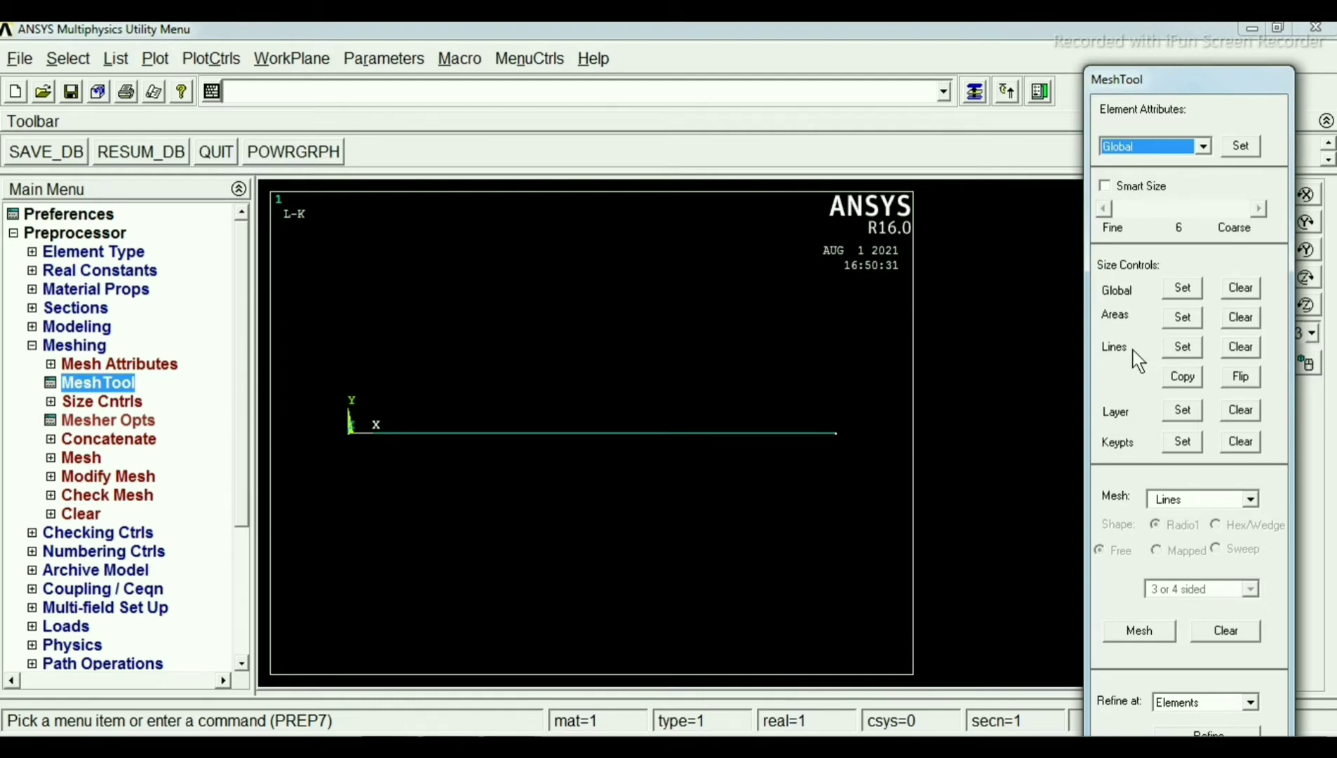
click(1181, 347)
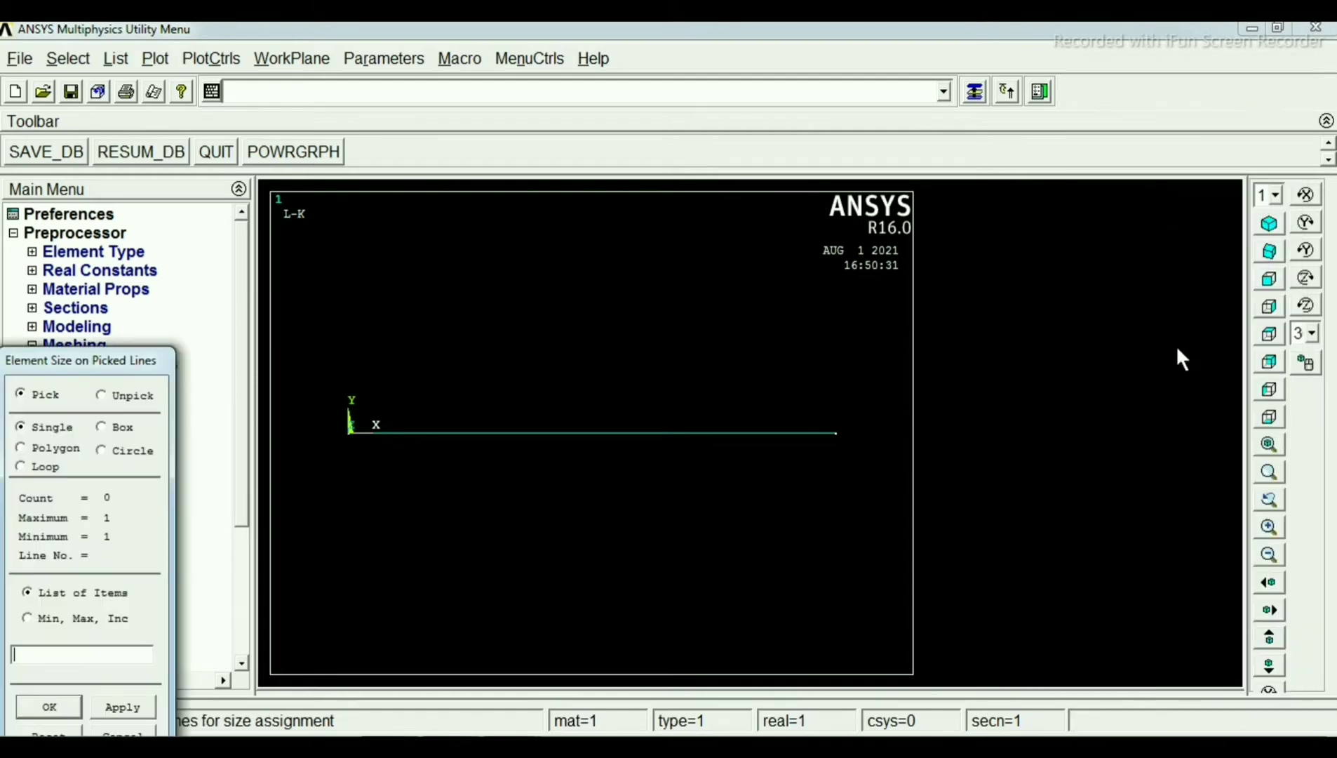
click(463, 433)
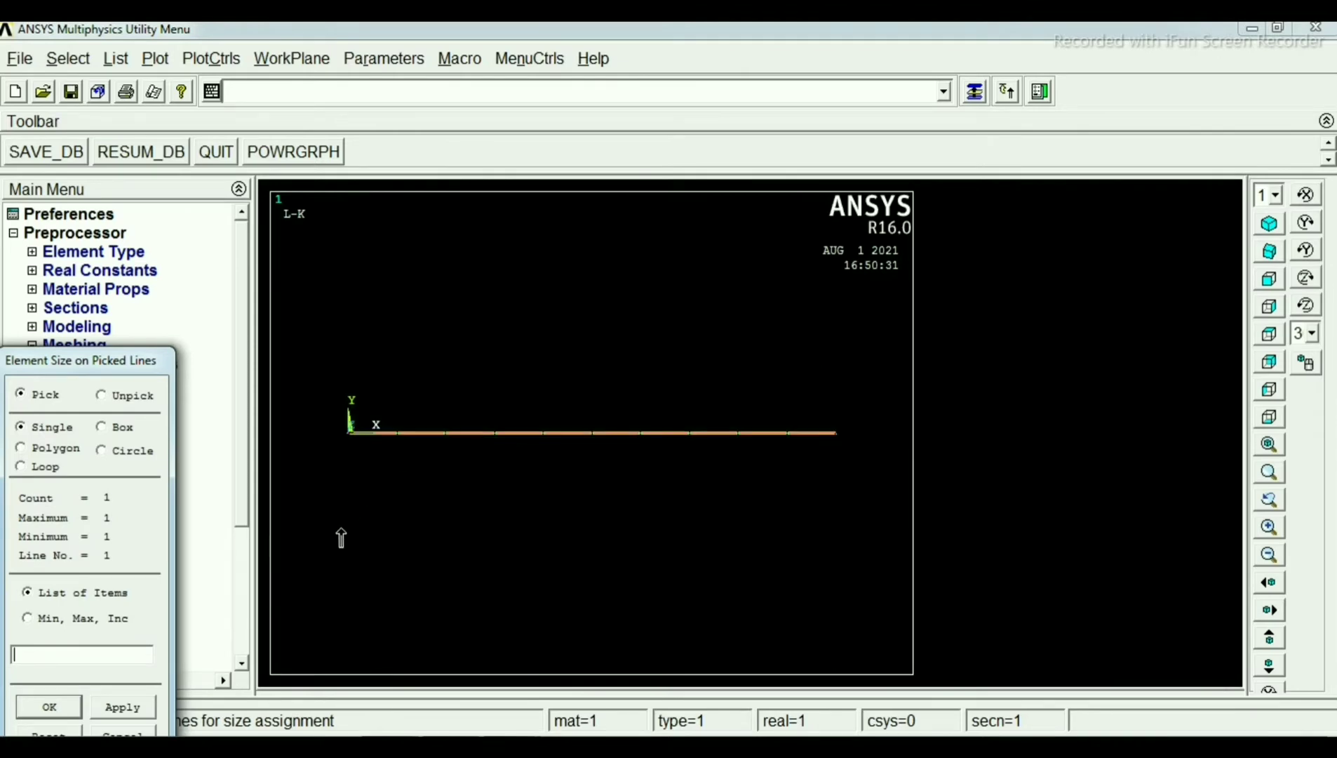
click(60, 708)
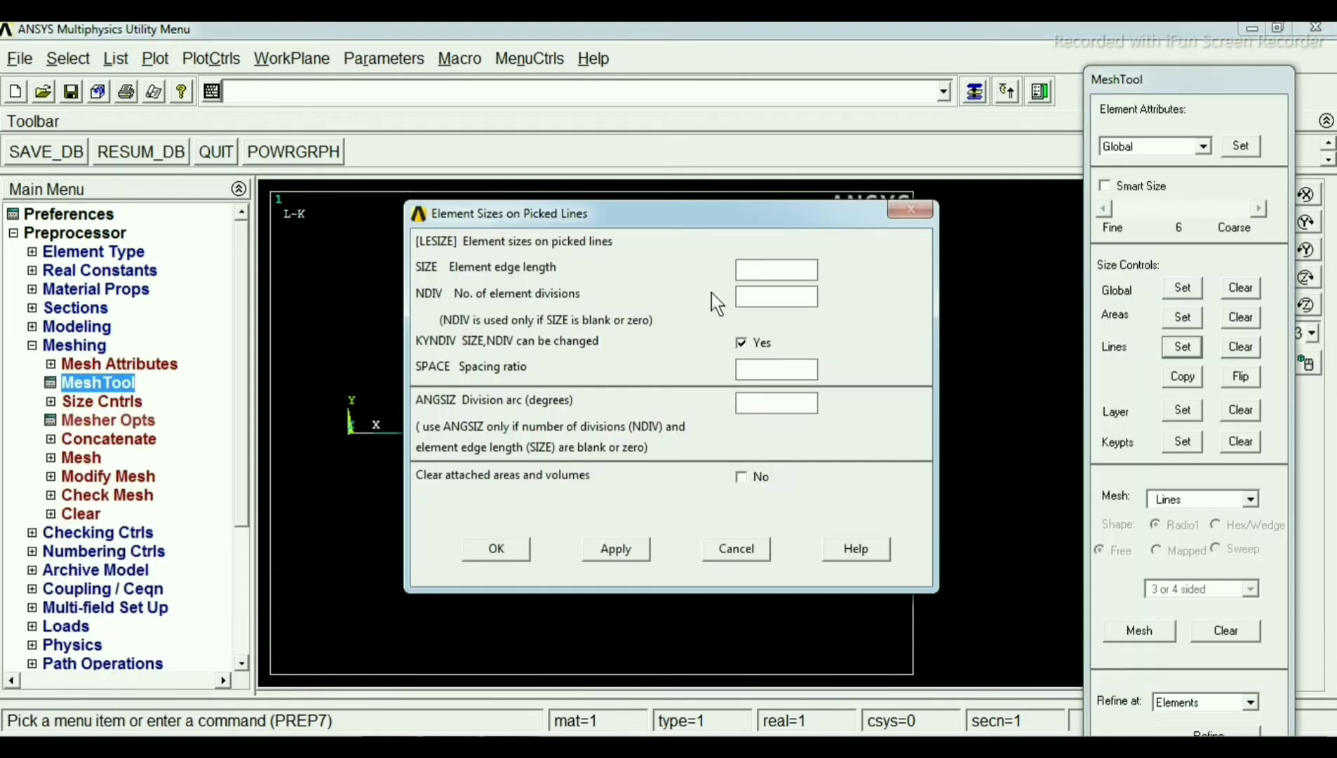
click(773, 297)
text(30)
click(510, 557)
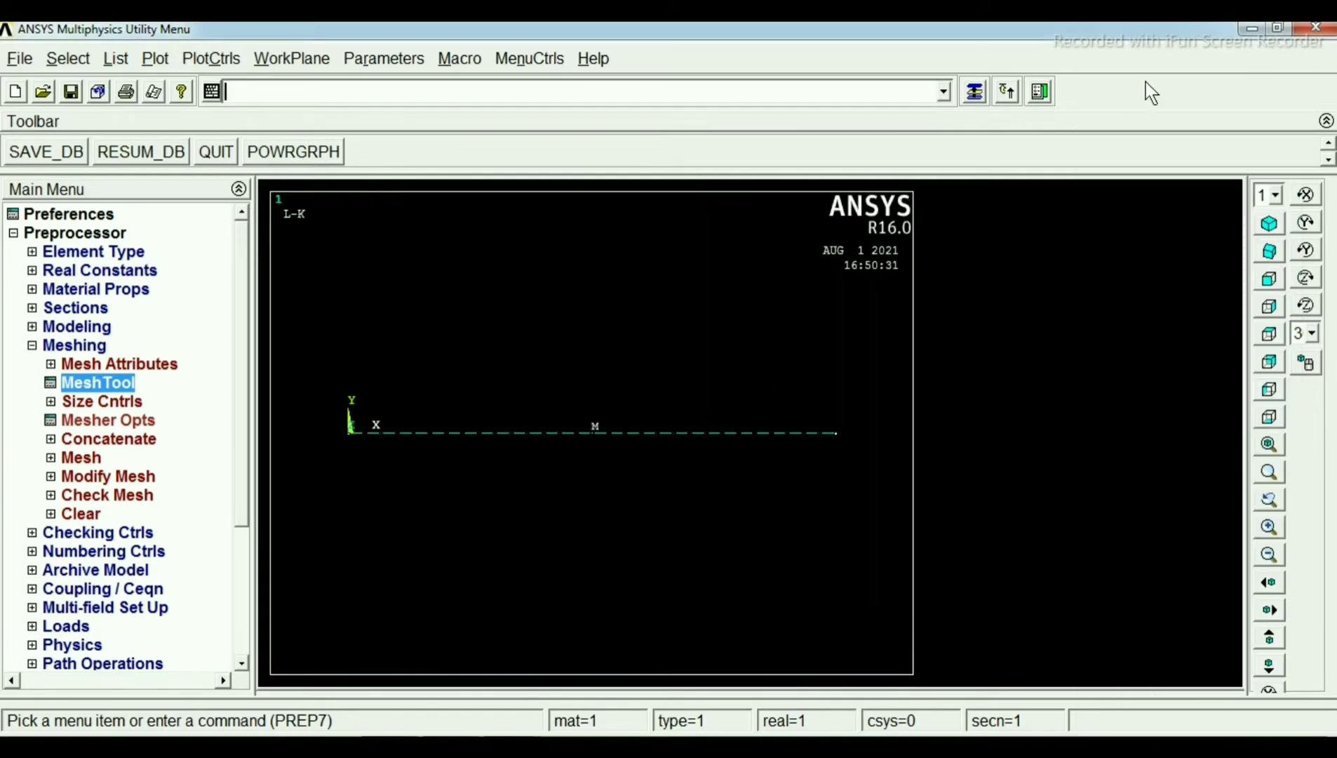
Step: Mesh the beam line with the MeshTool, and close the MeshTool
click(975, 92)
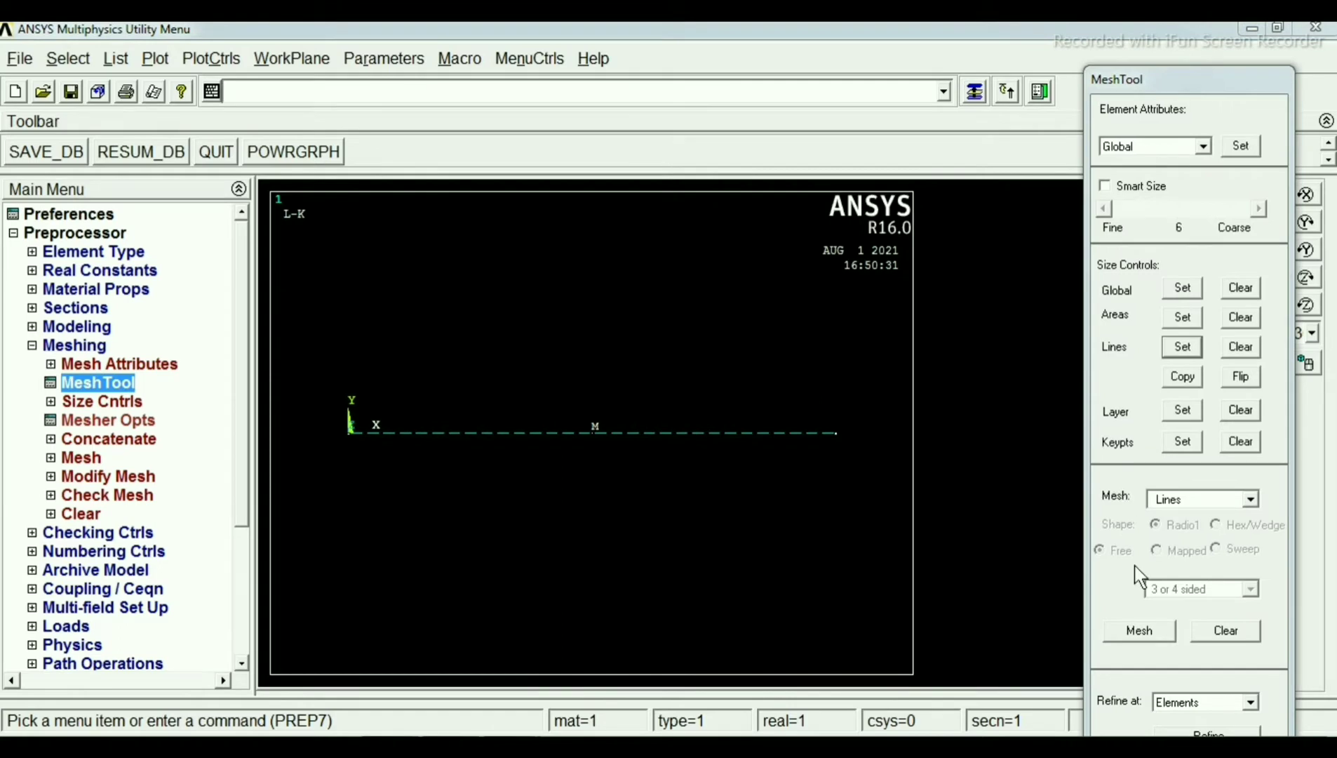
click(1140, 631)
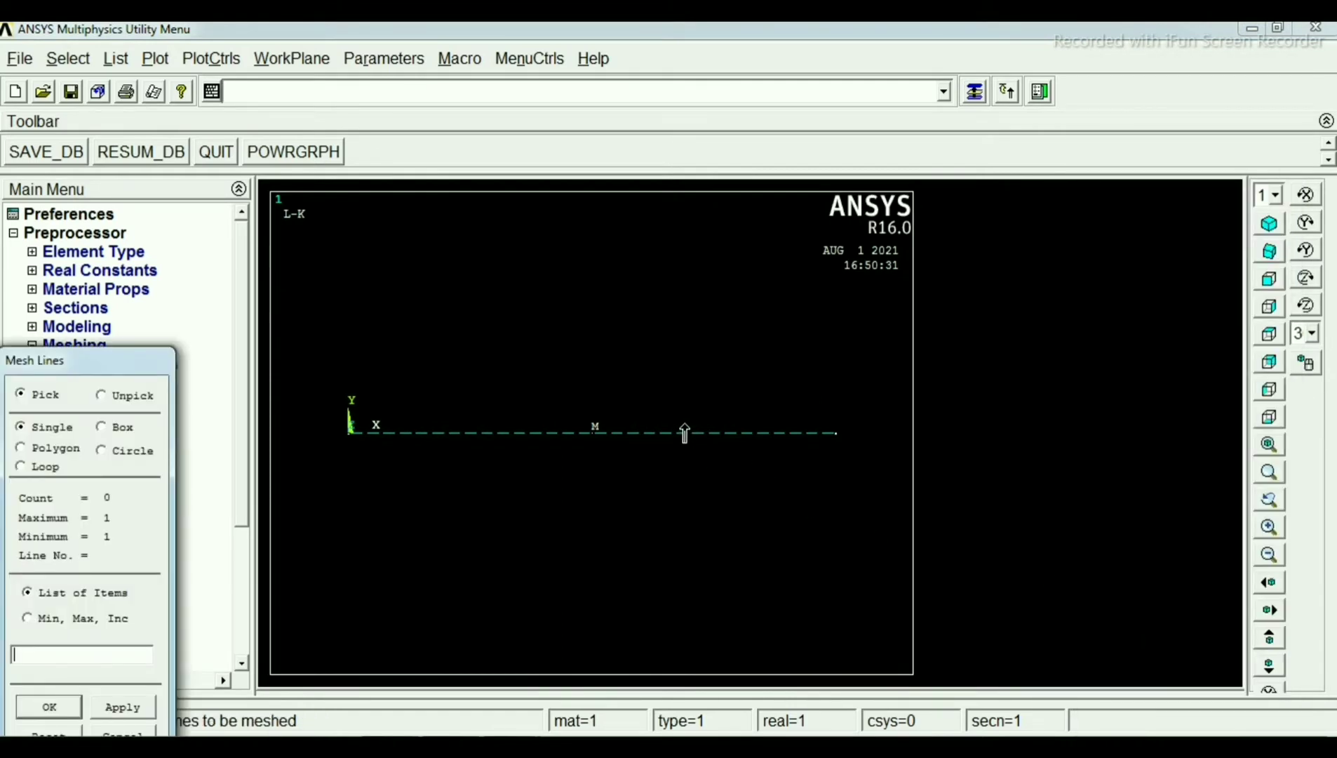
click(685, 433)
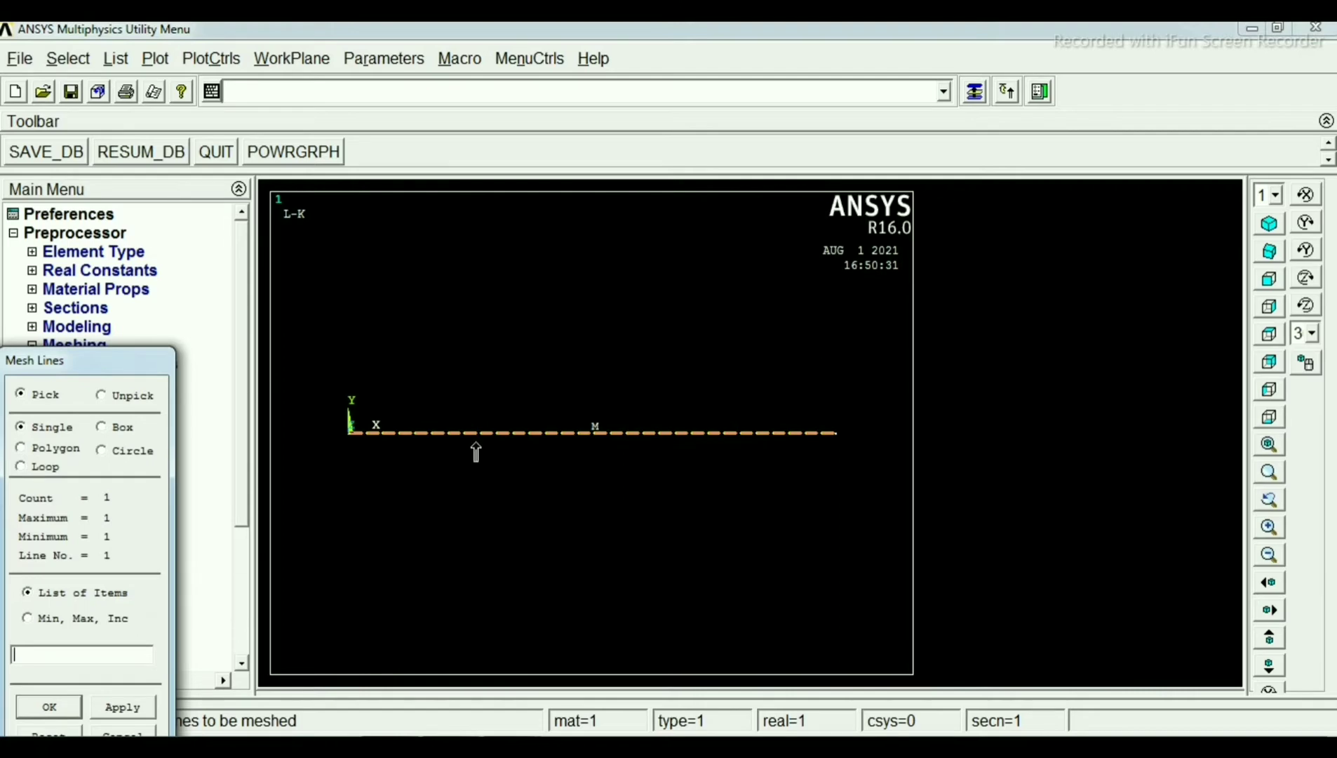
click(50, 707)
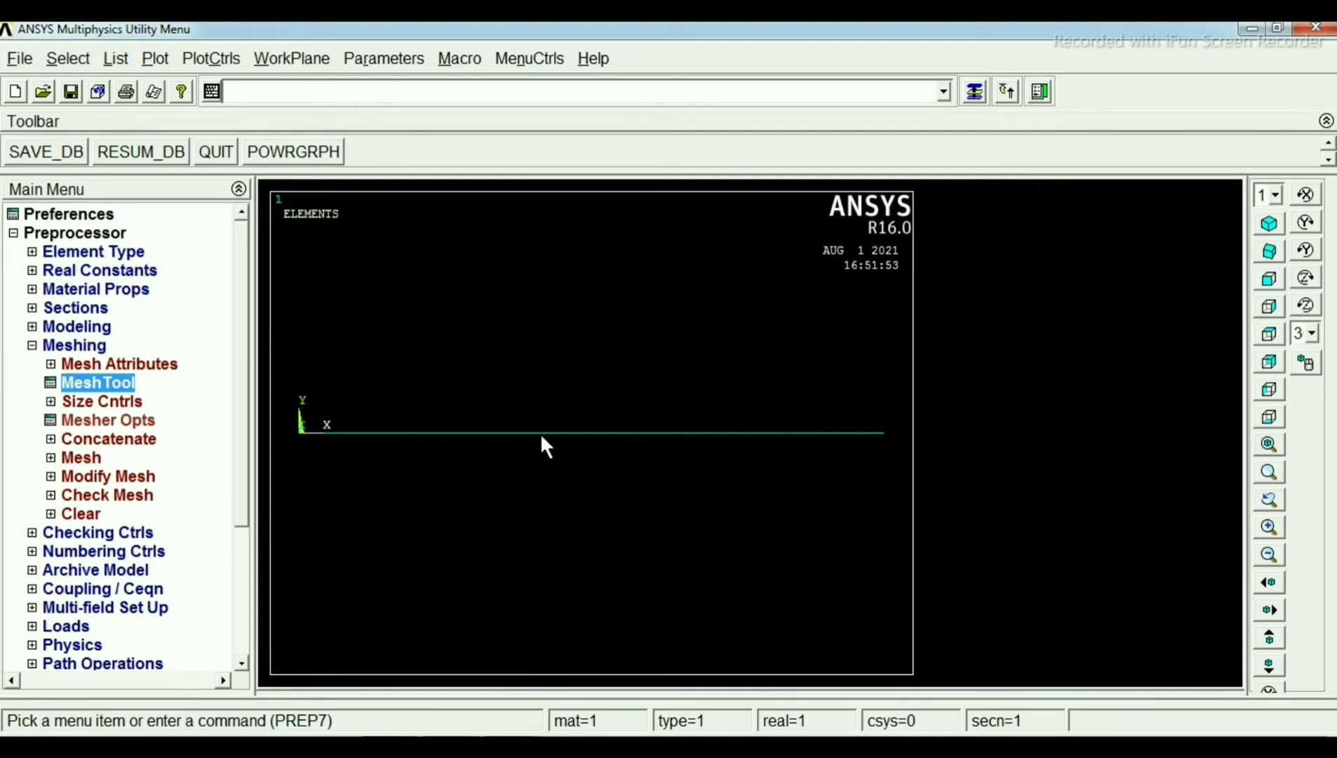
click(977, 91)
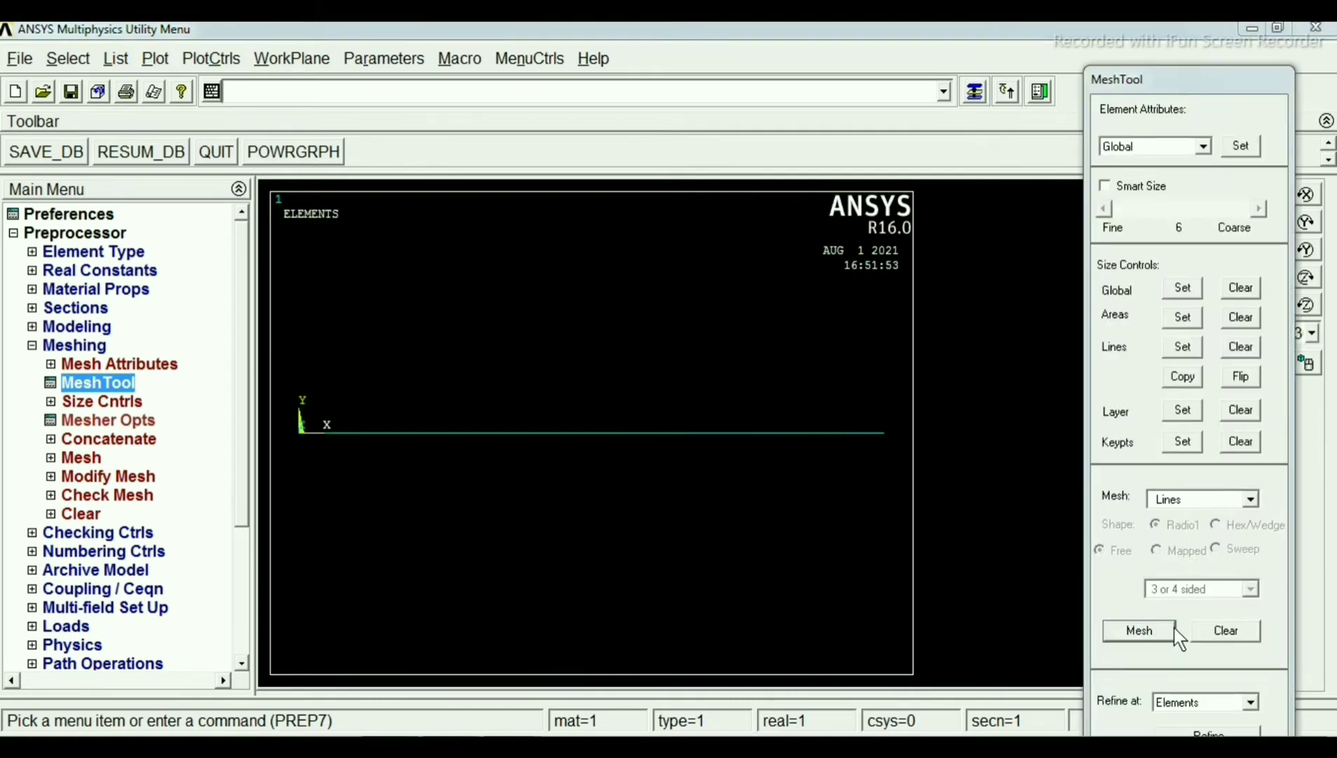
drag(1143, 85, 916, 23)
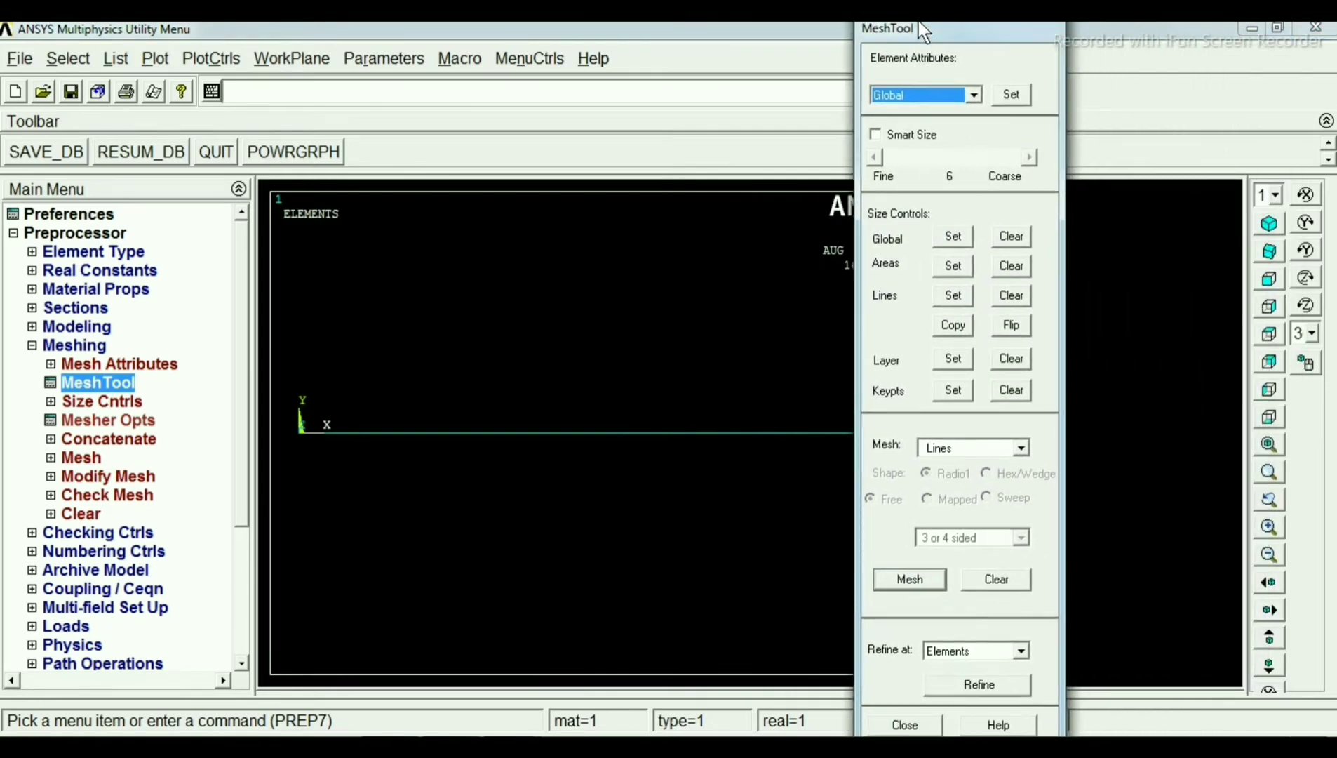
click(905, 725)
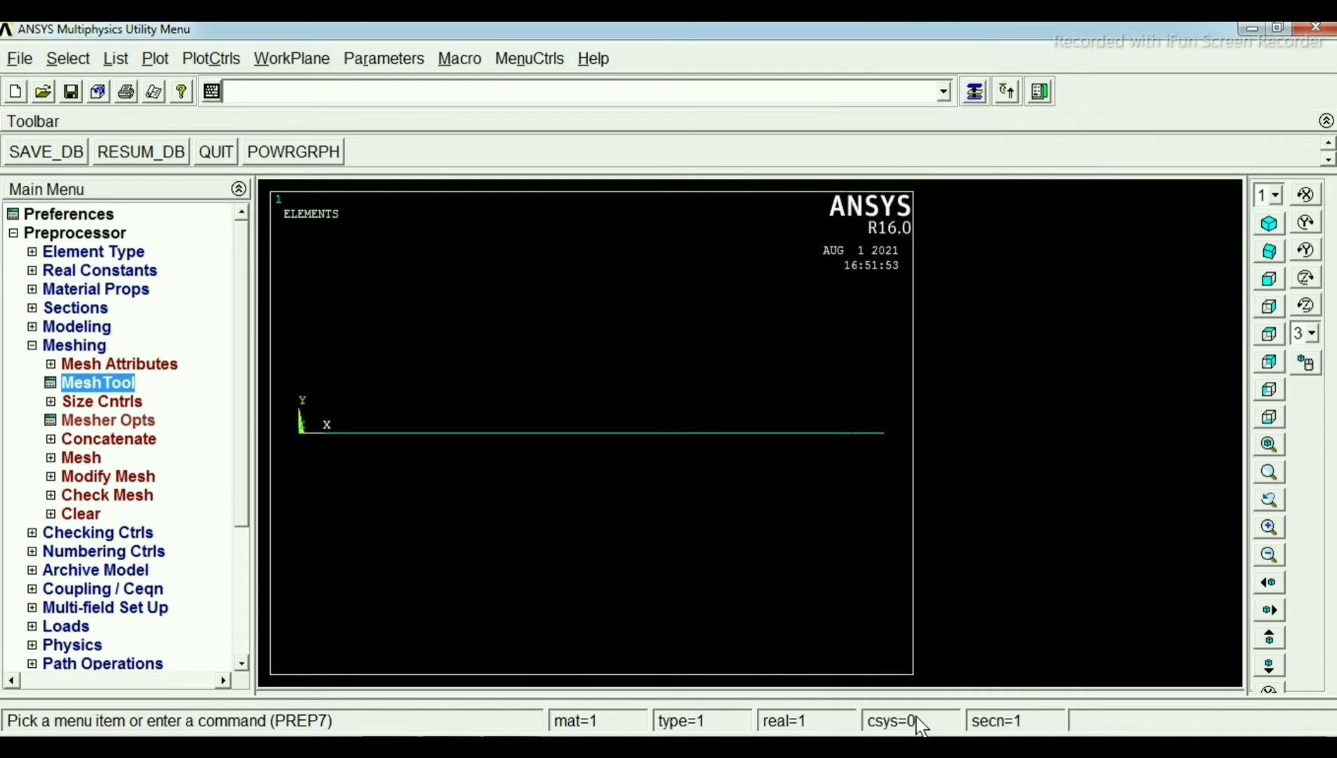
click(975, 91)
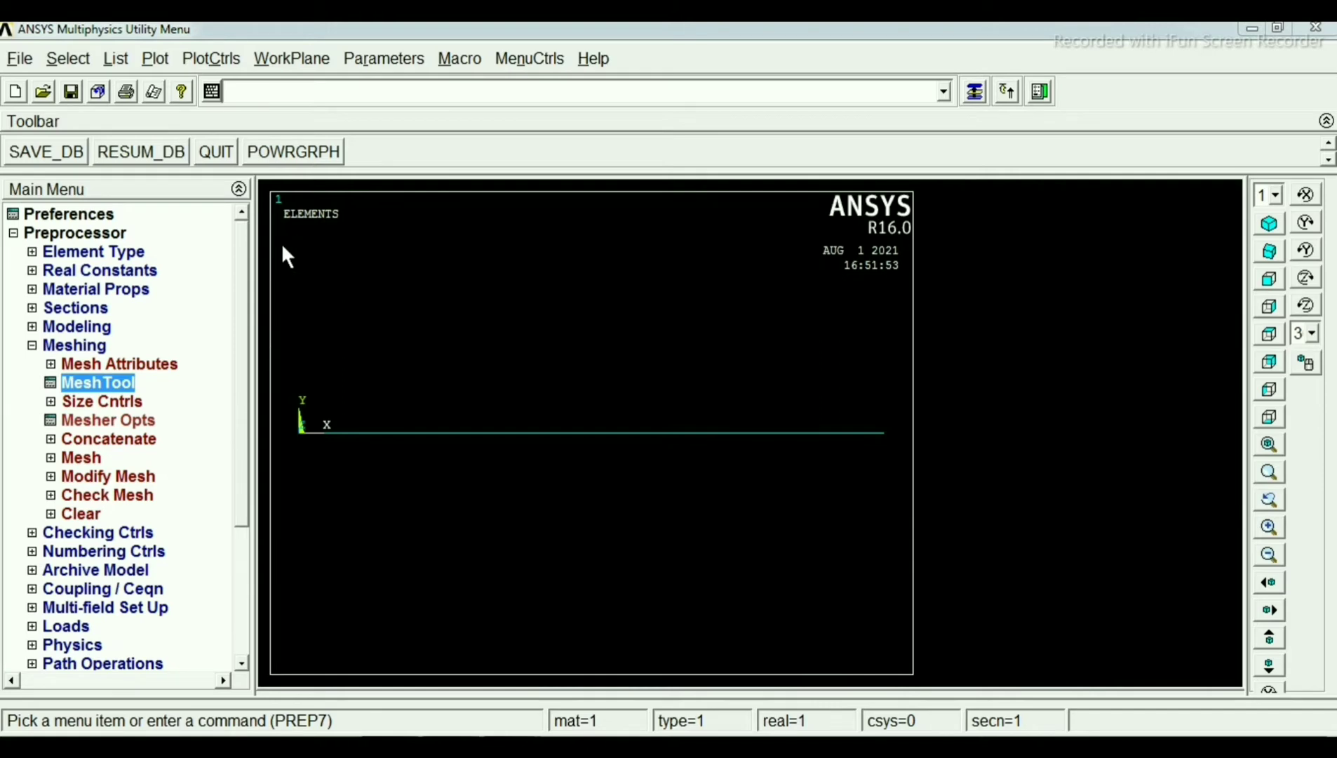
click(240, 322)
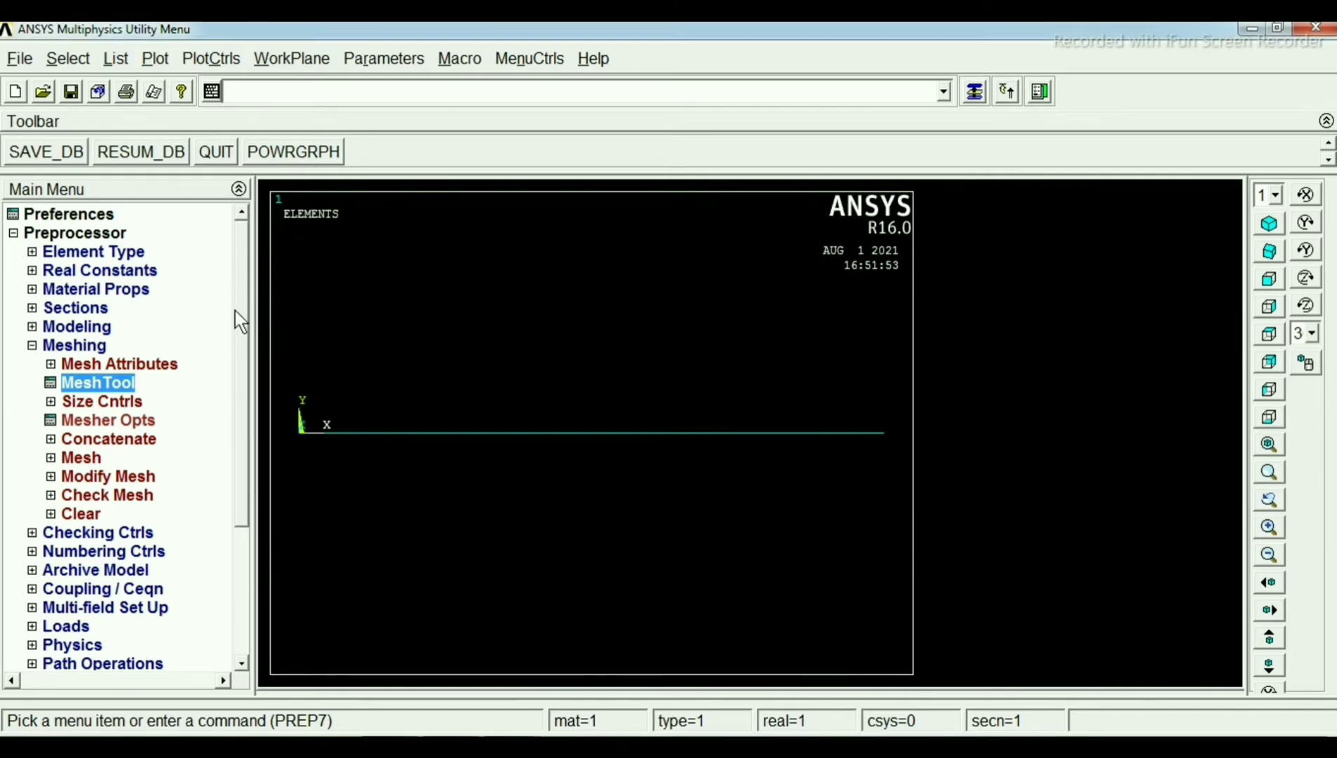
click(31, 345)
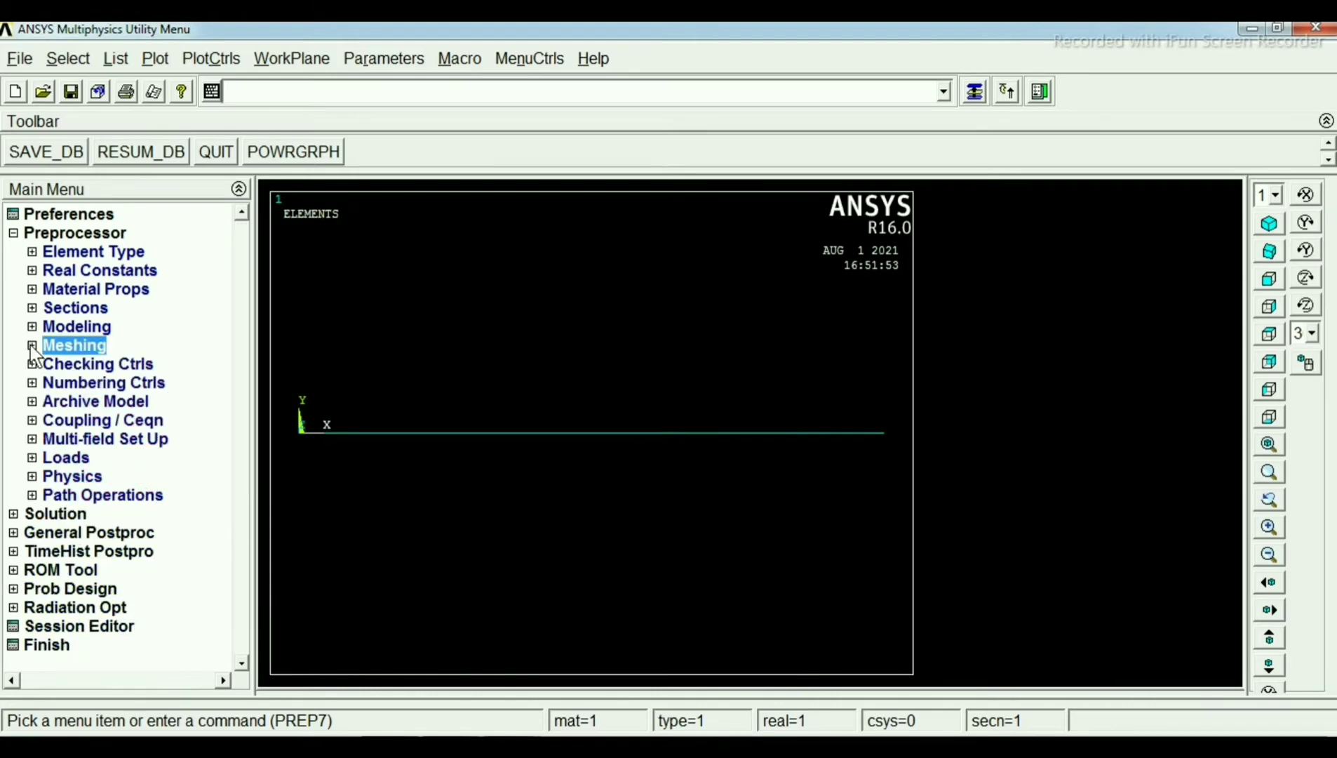
click(31, 346)
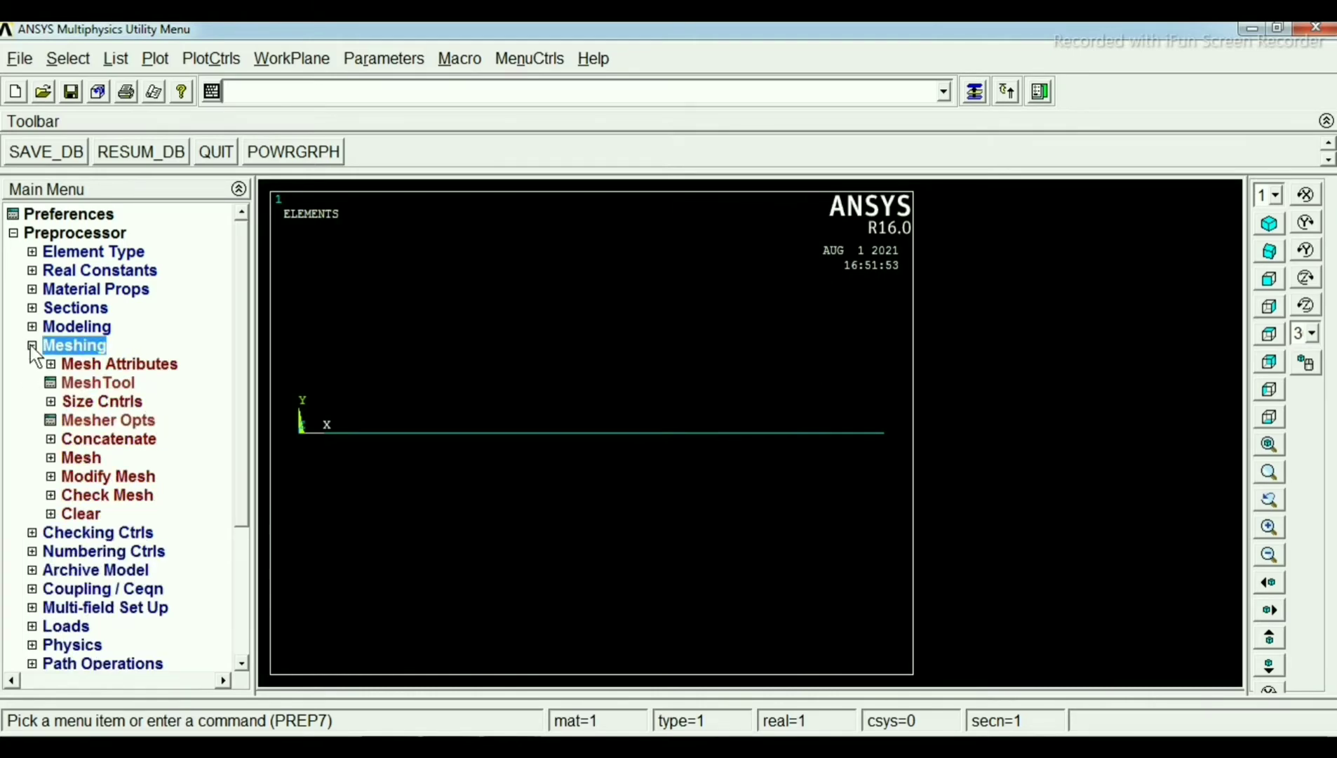
click(31, 345)
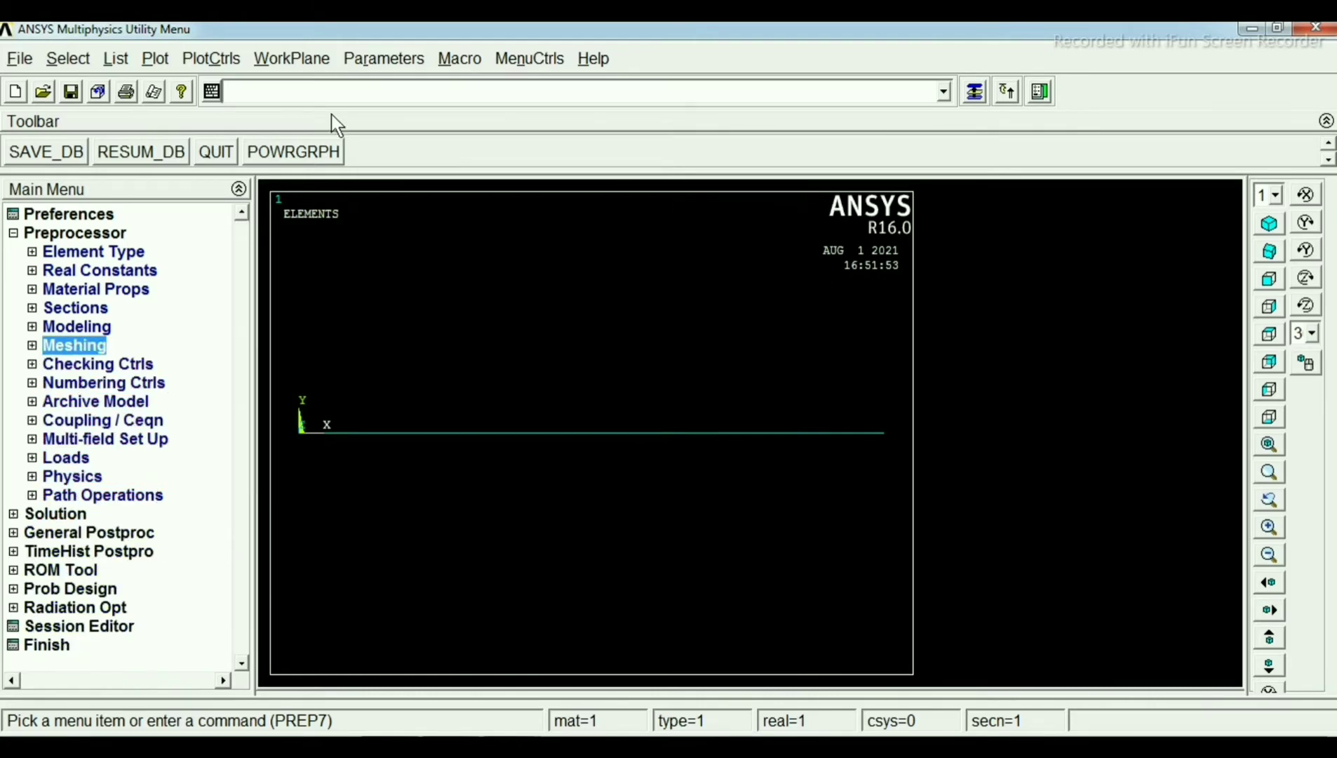
Step: Display the meshed beam's elements, line, keypoints and nodes together using Multi-Plots
click(161, 58)
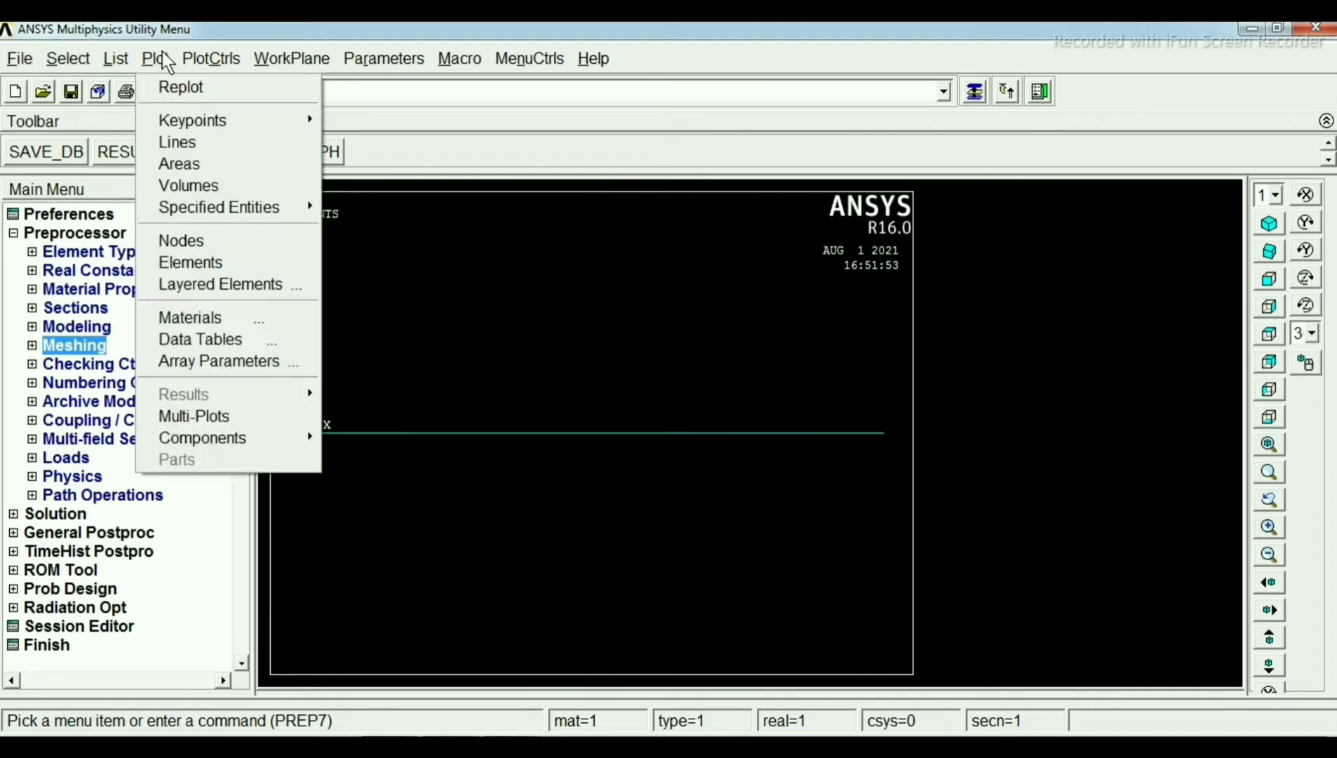
click(217, 410)
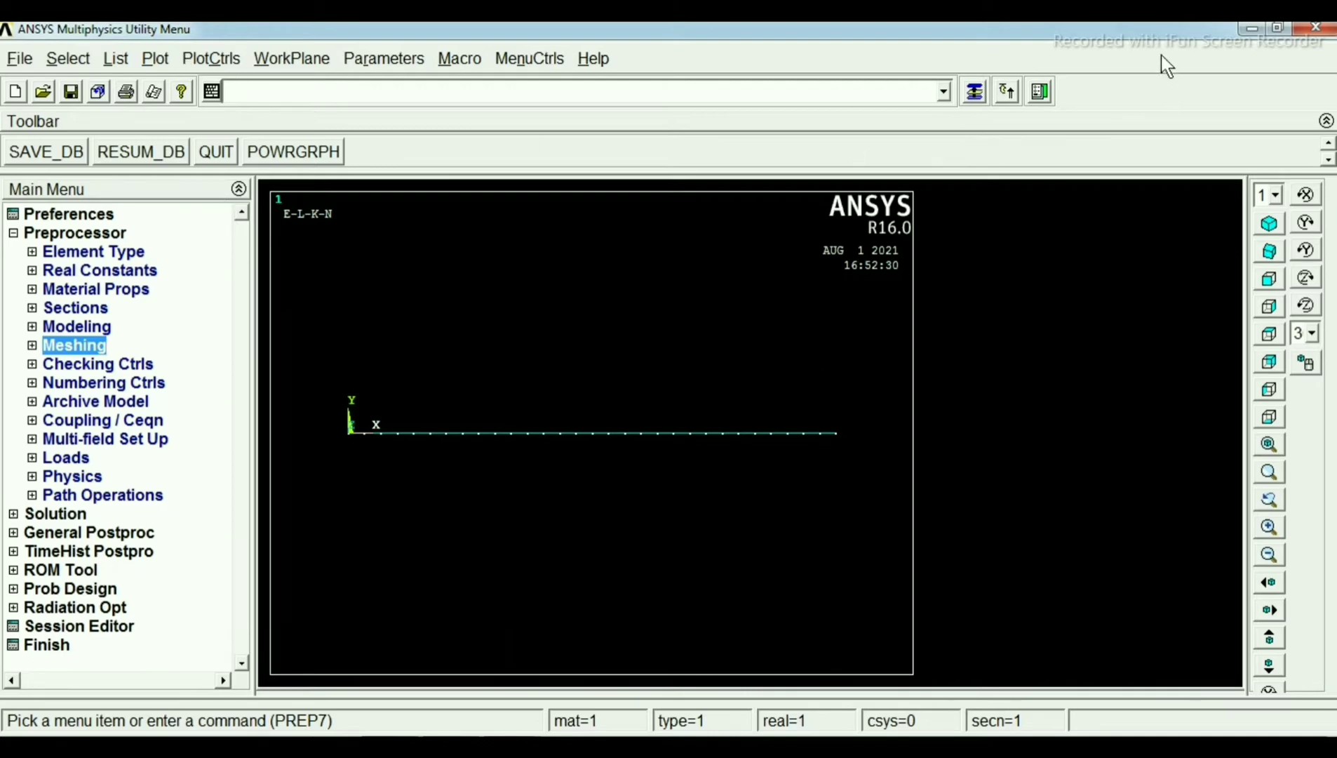
click(172, 59)
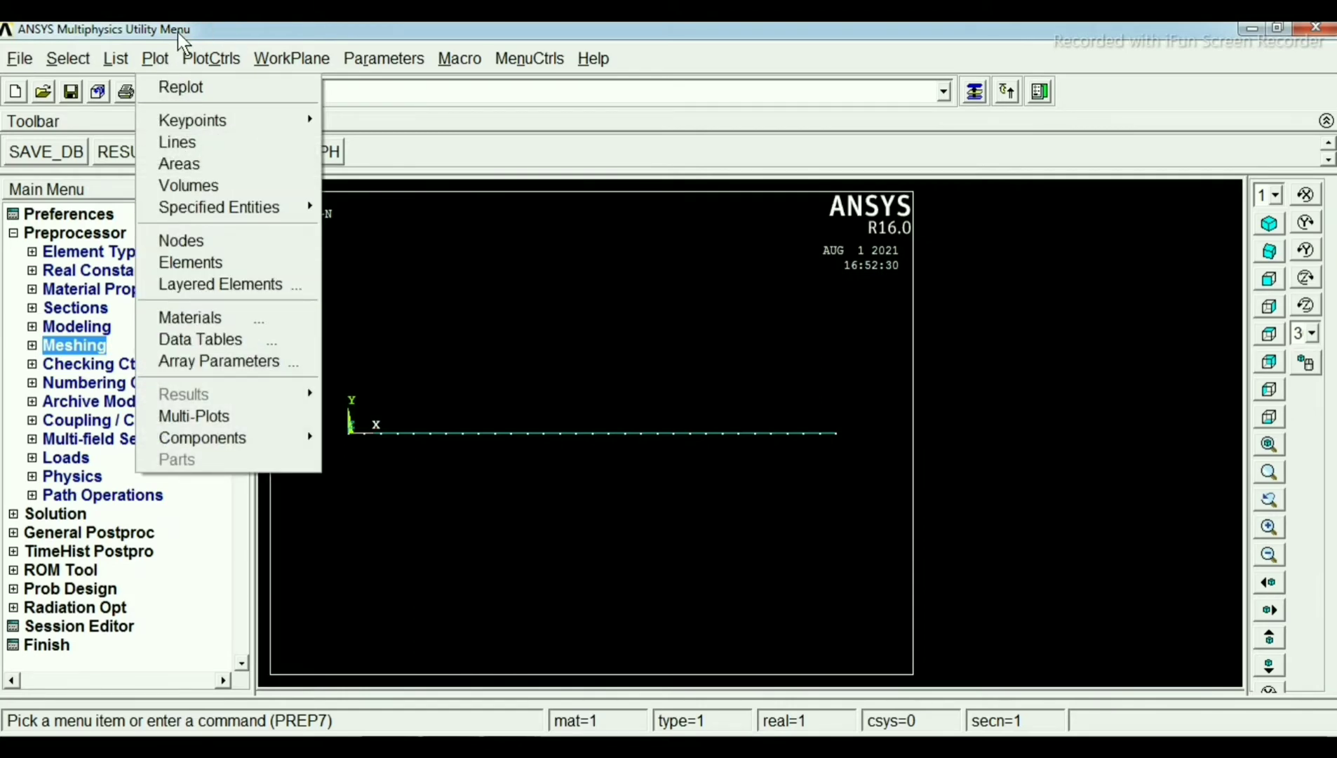
mouse_move(274, 207)
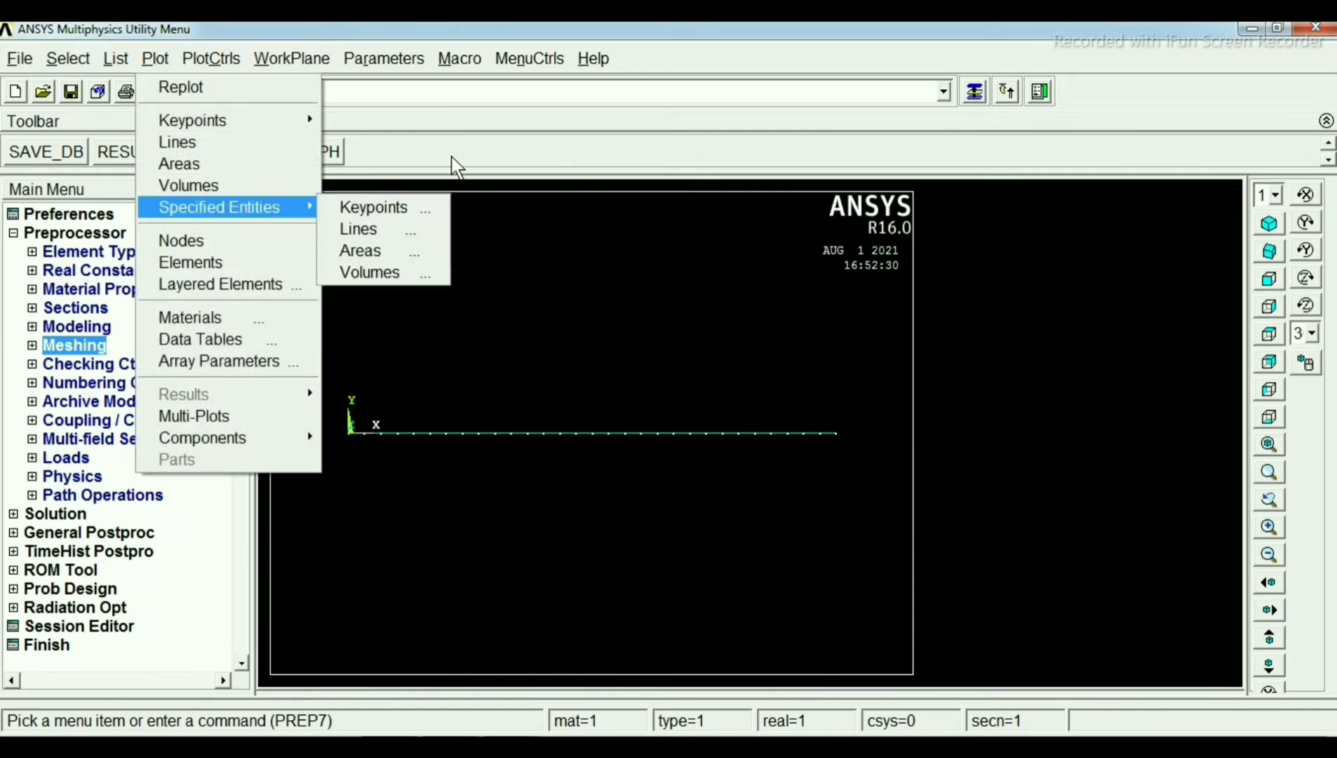
click(452, 157)
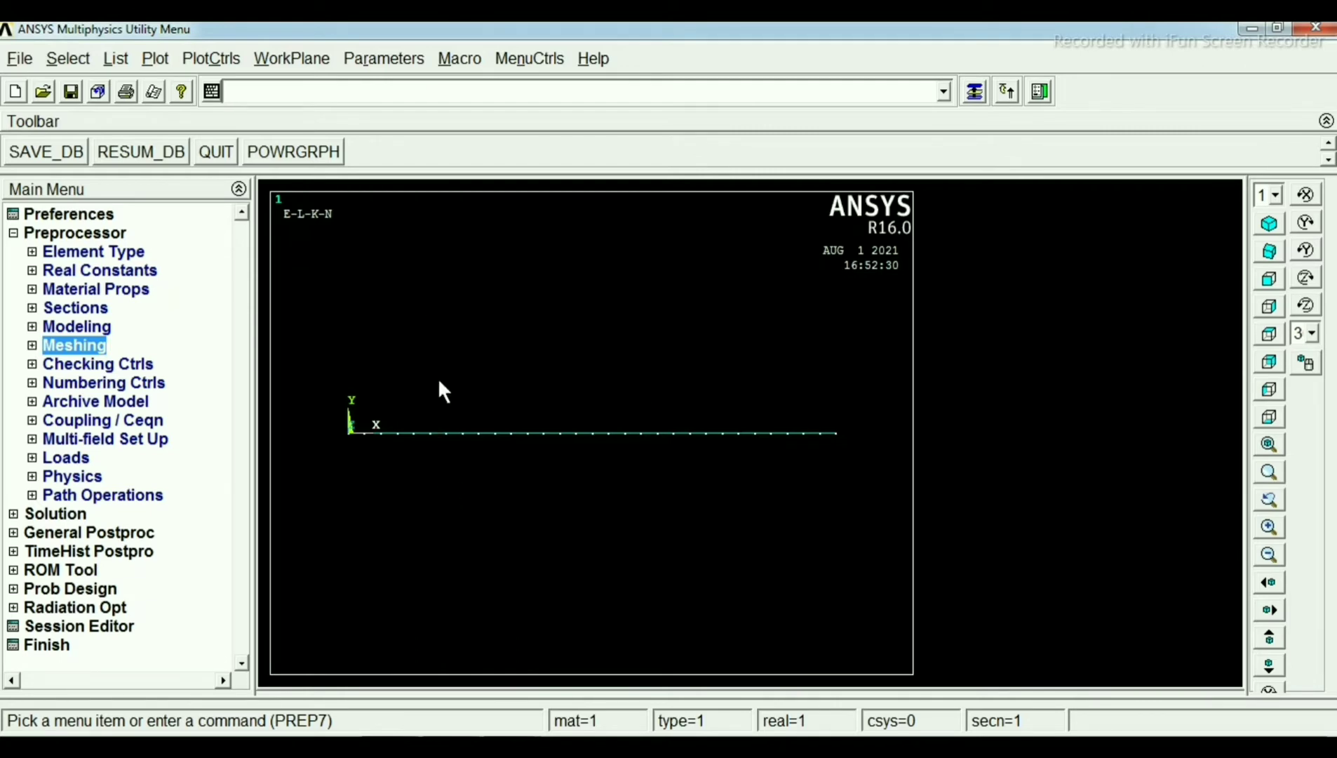
Step: Turn on keypoint numbers and element numbers in the plot numbering controls, and inspect the numbering along the beam
click(216, 58)
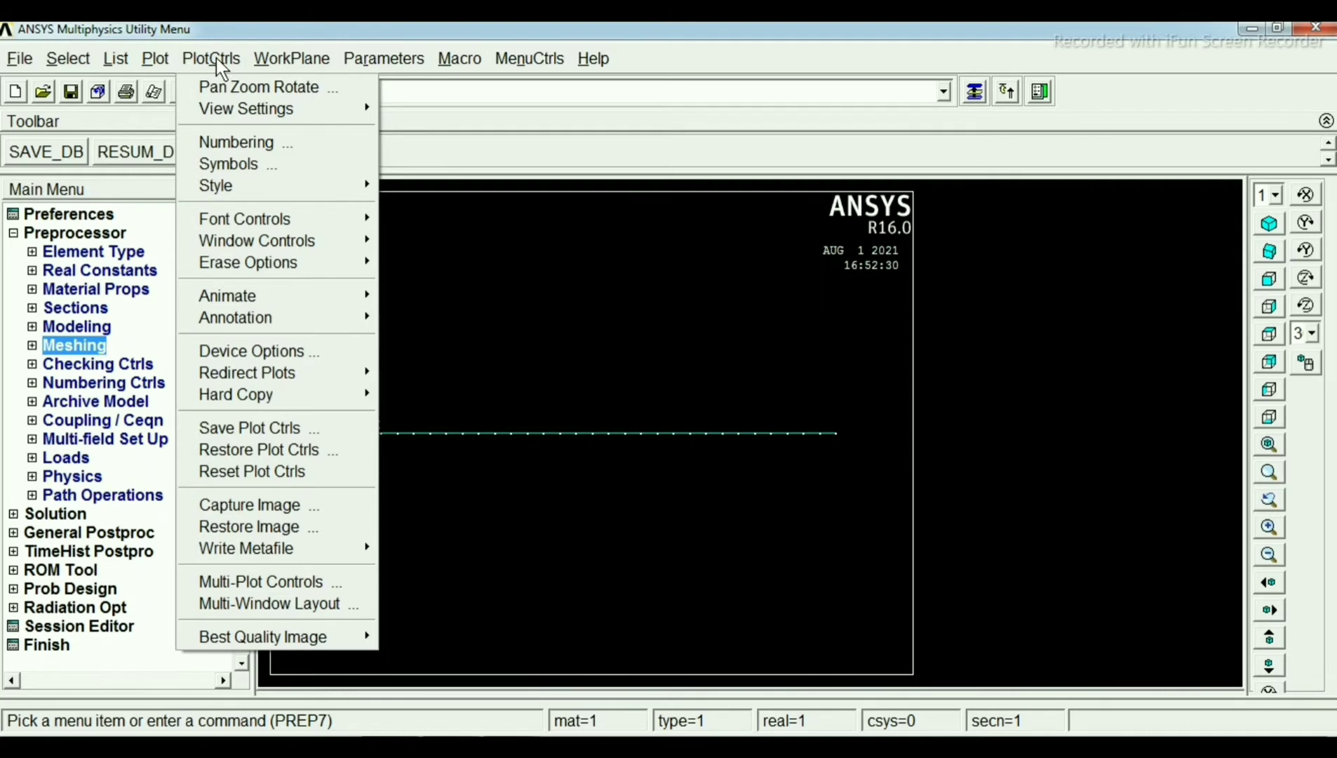
mouse_move(280, 191)
click(293, 144)
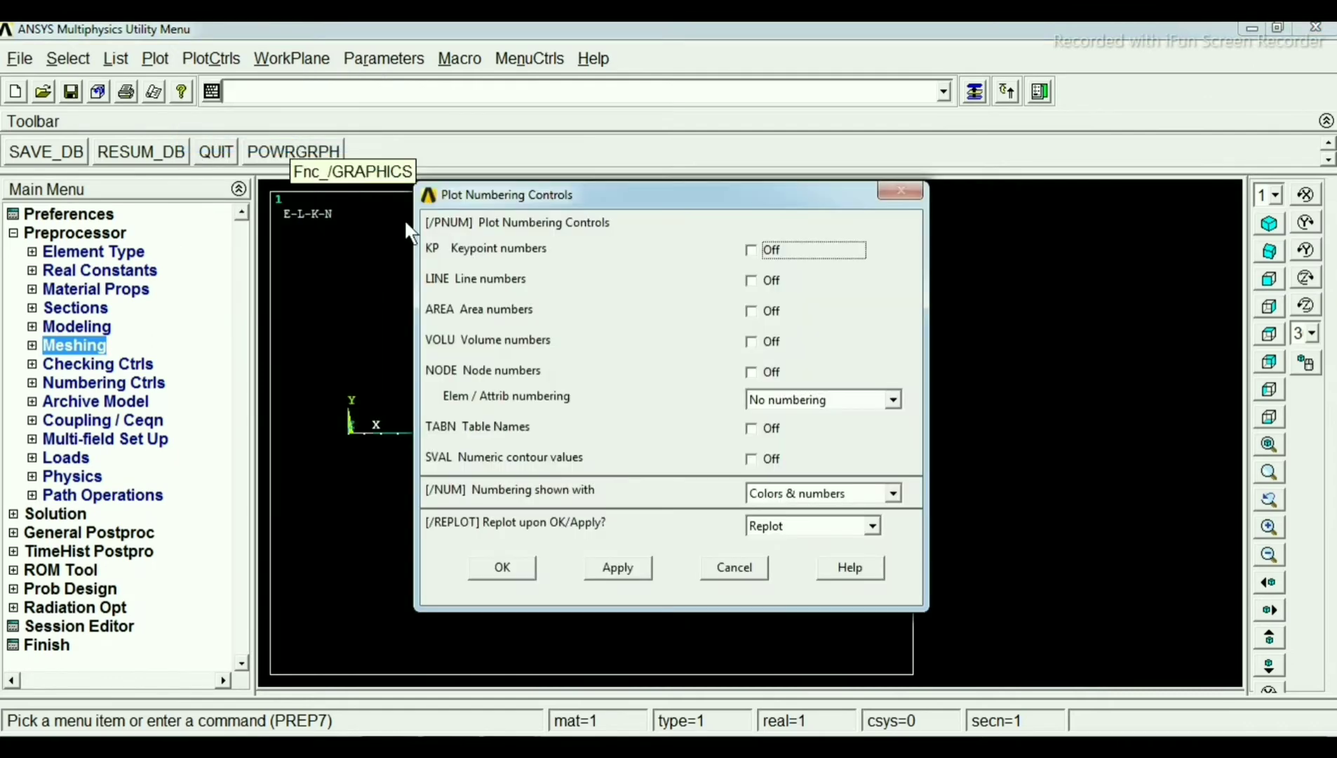
click(751, 251)
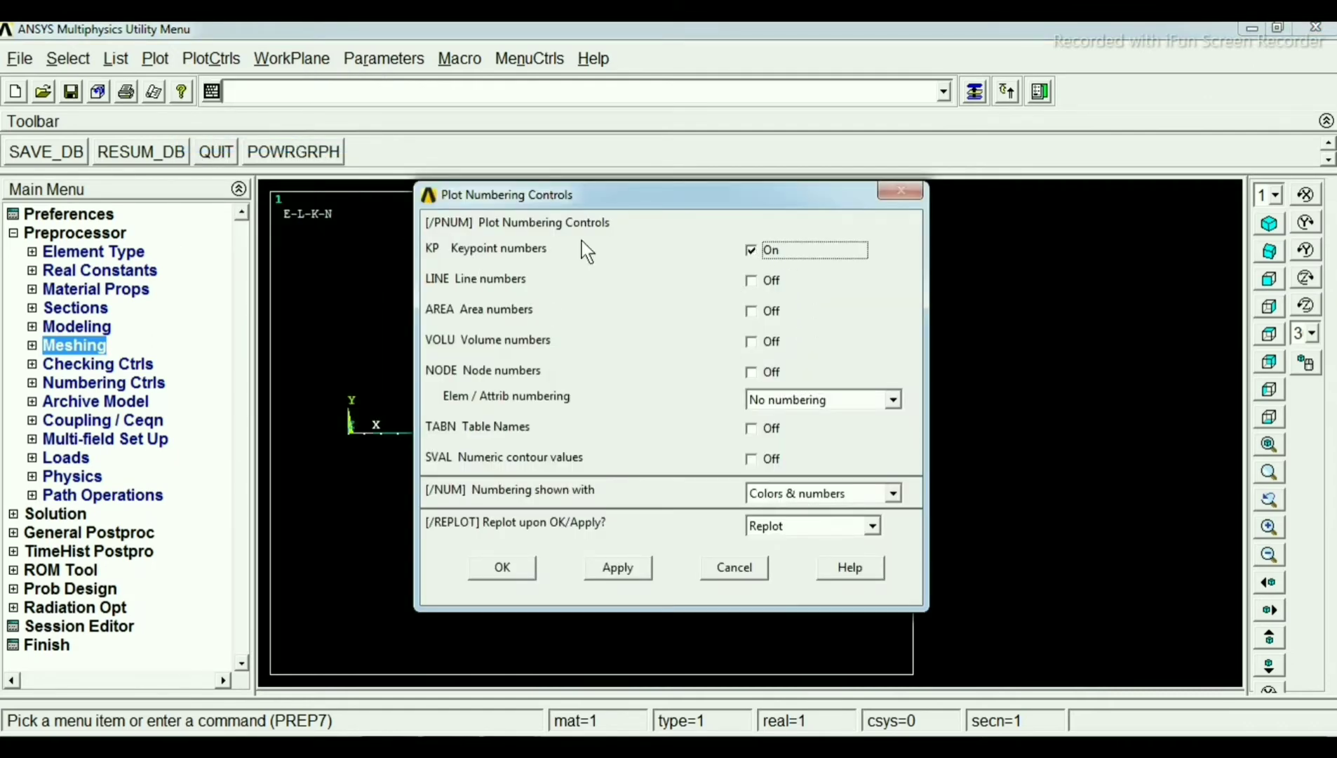
click(895, 402)
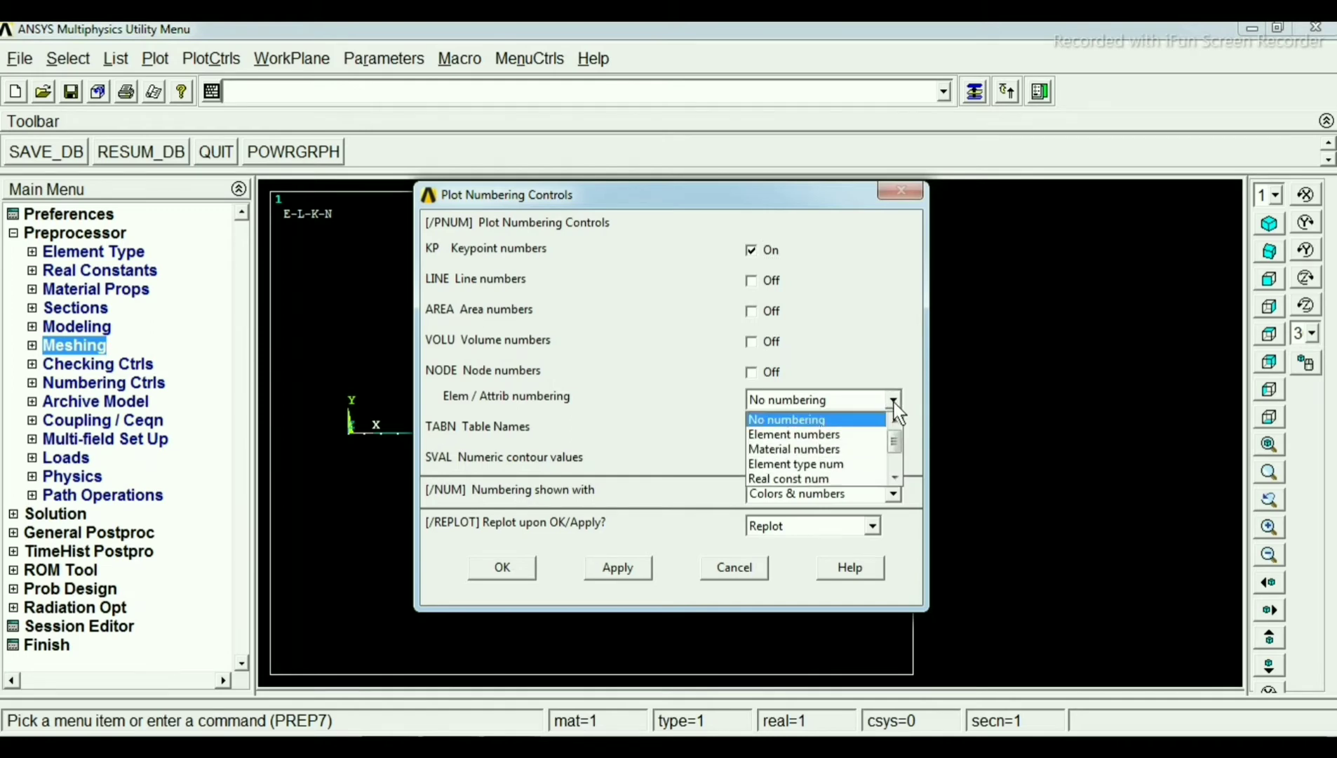
click(833, 436)
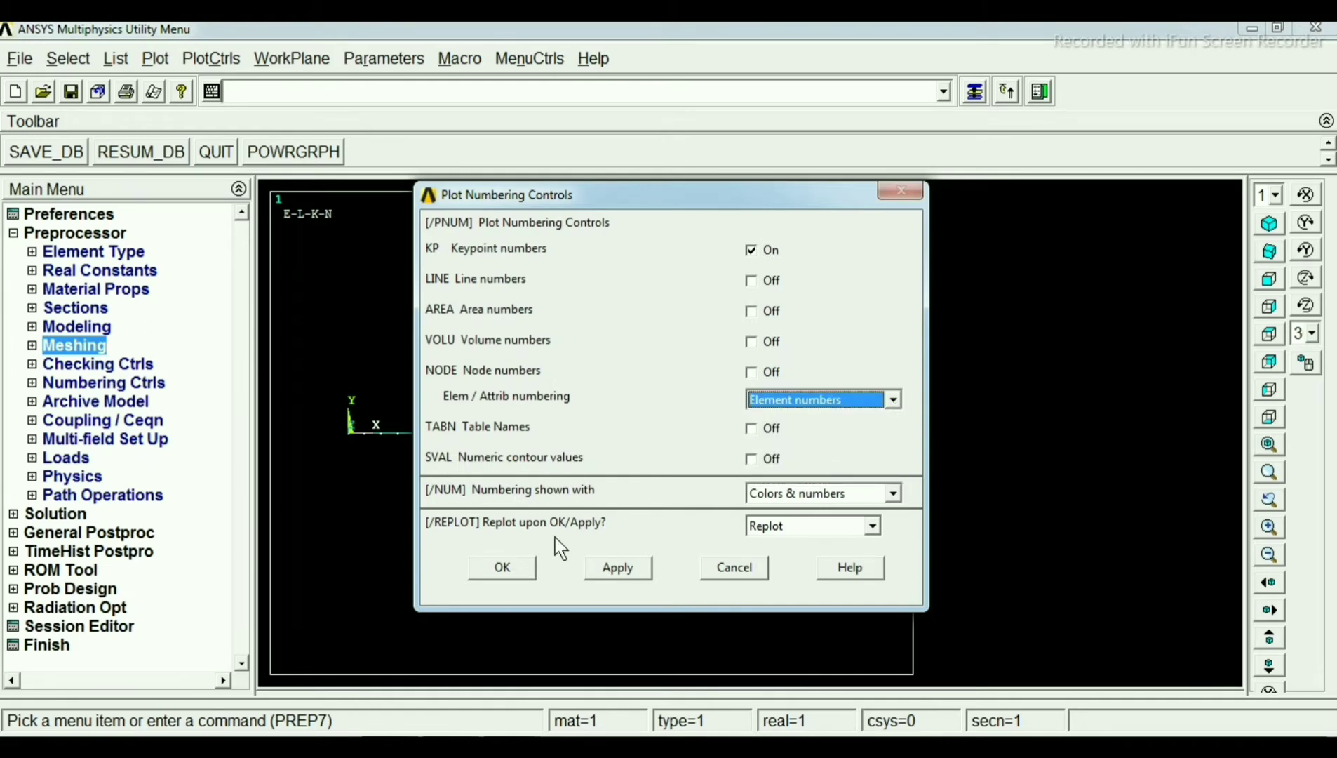
click(502, 568)
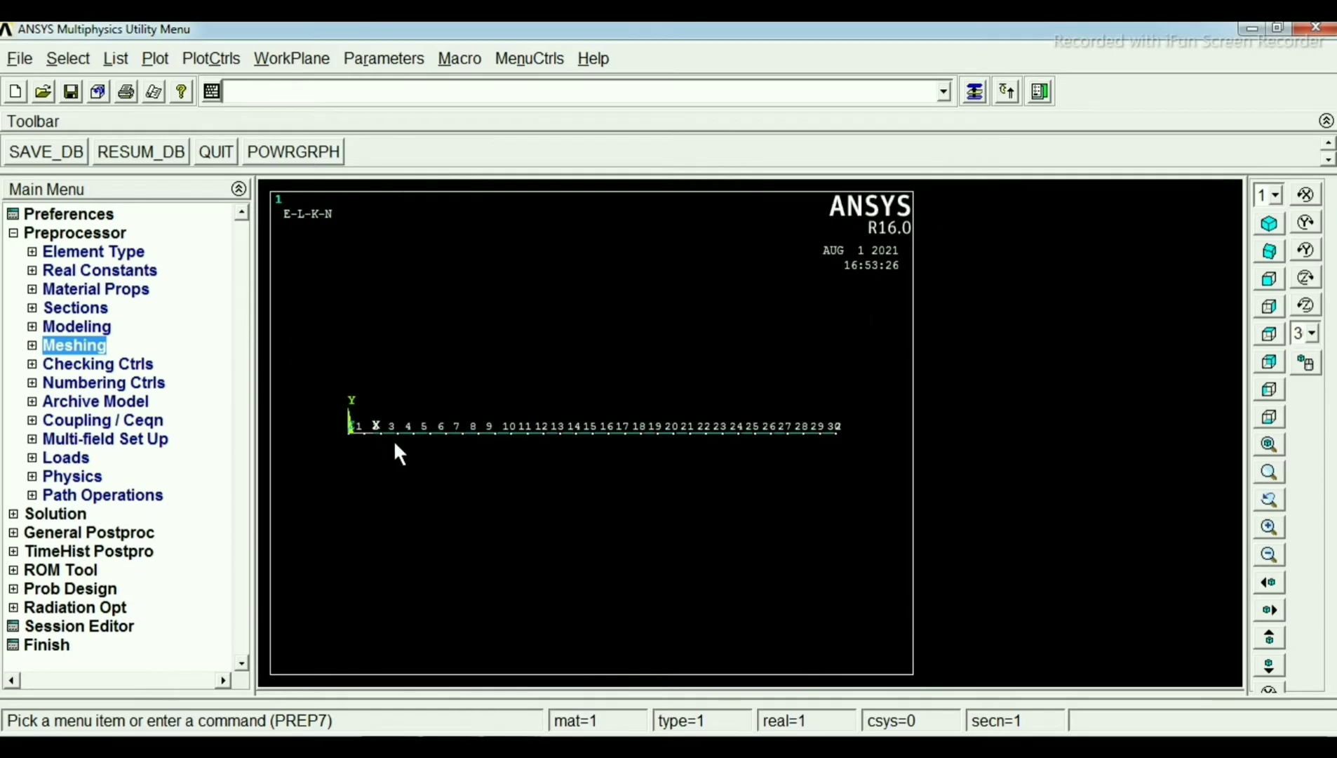
scroll(807, 412, down, 3)
scroll(807, 412, up, 8)
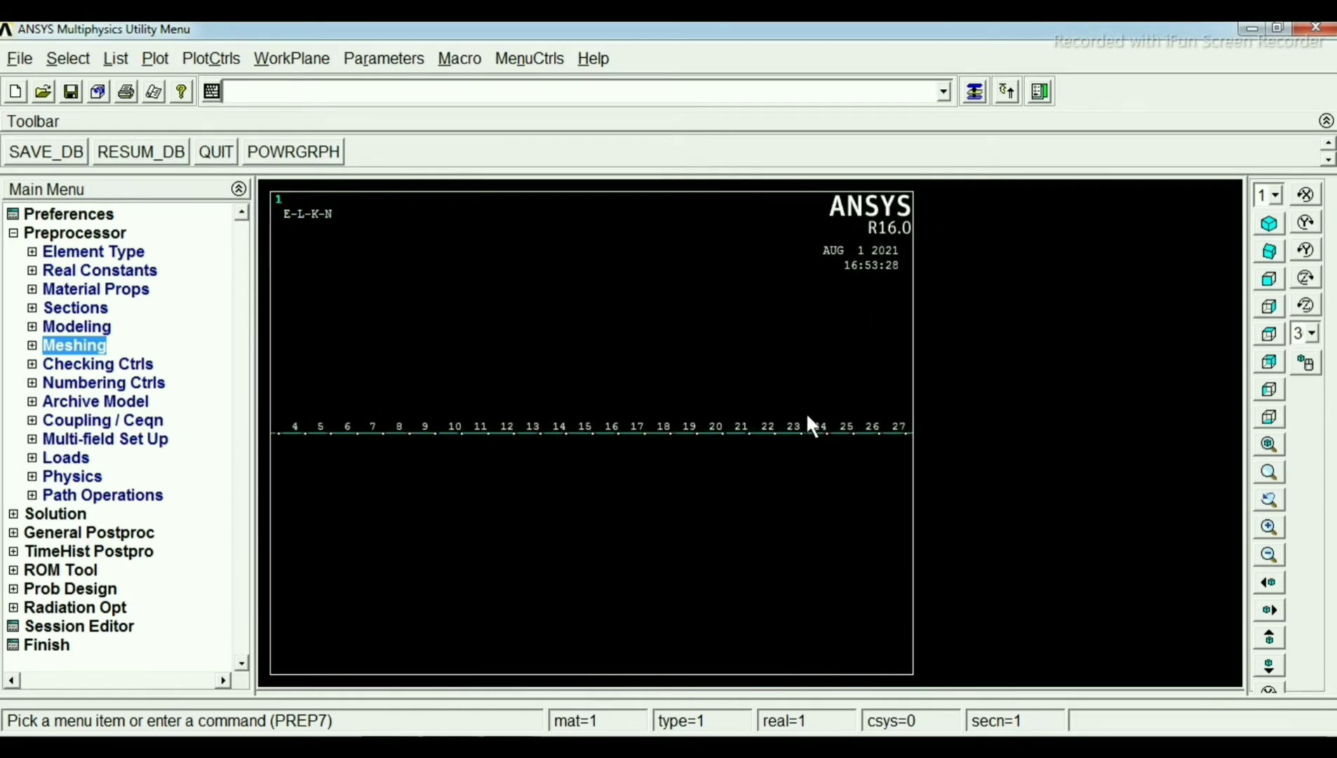
scroll(807, 412, down, 2)
scroll(338, 457, down, 1)
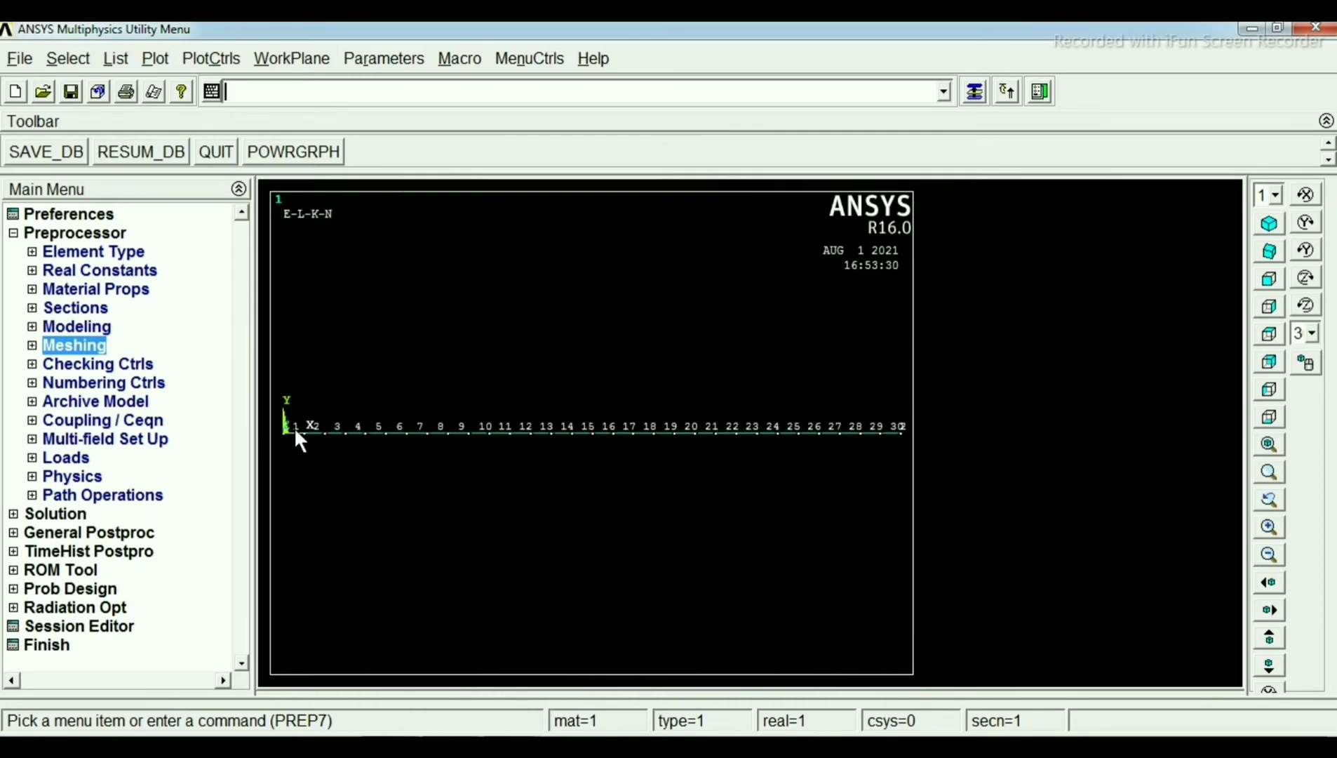
scroll(580, 525, up, 3)
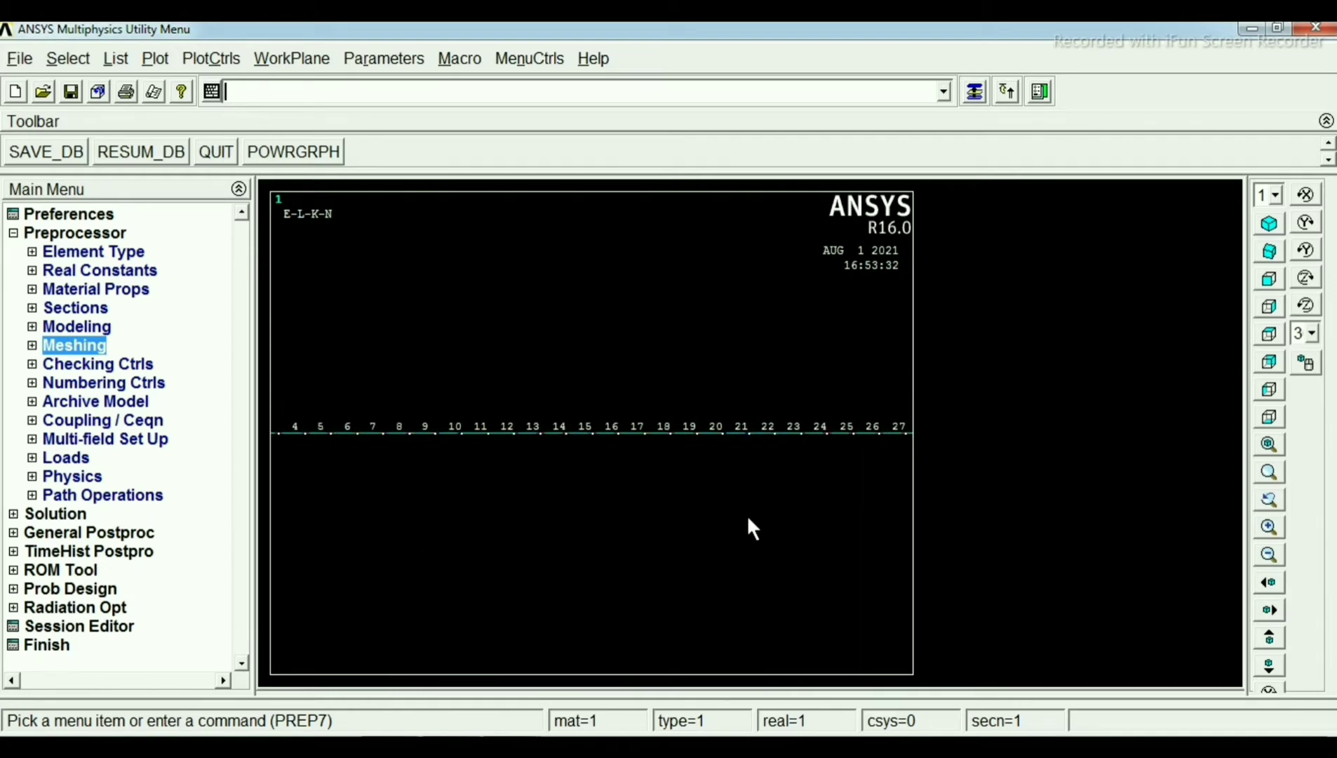
scroll(755, 508, down, 4)
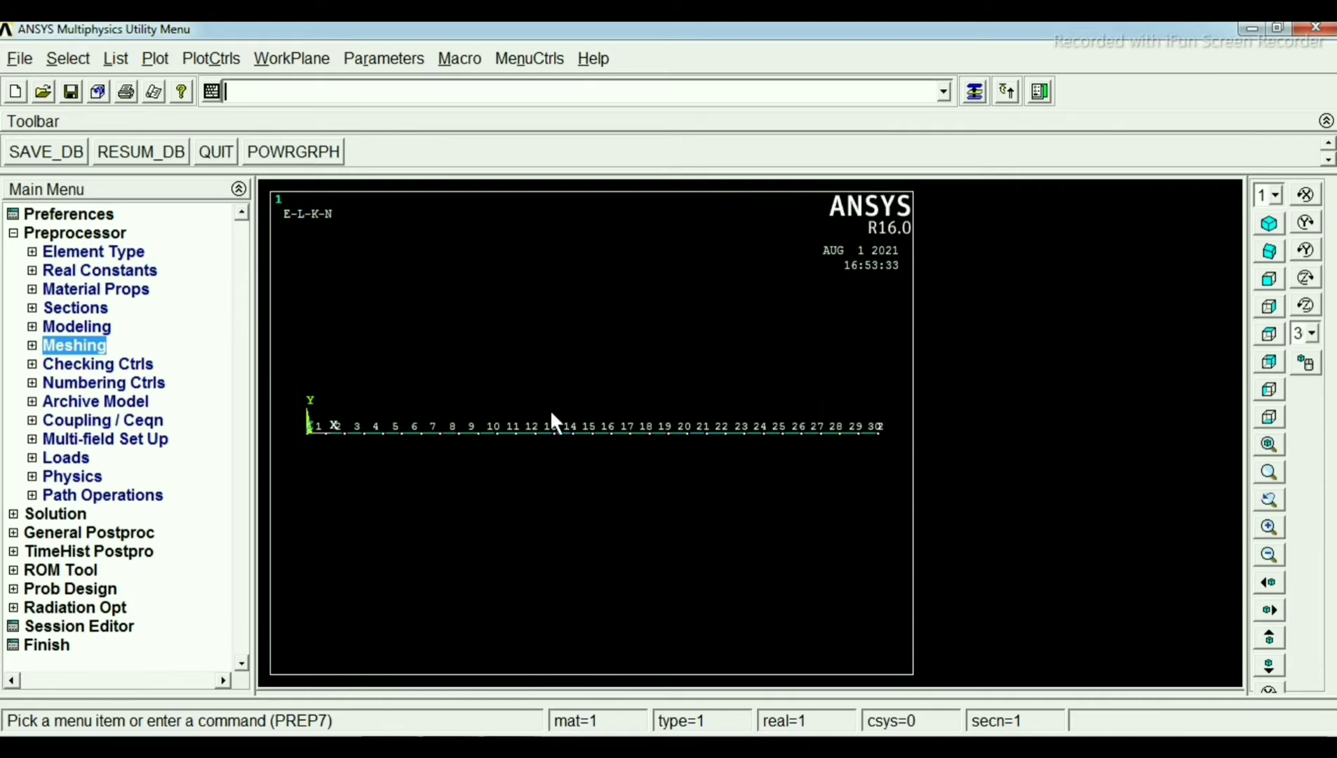
Step: Switch keypoint numbers off and node numbers on in the plot numbering controls, and inspect the node numbering along the beam
click(210, 57)
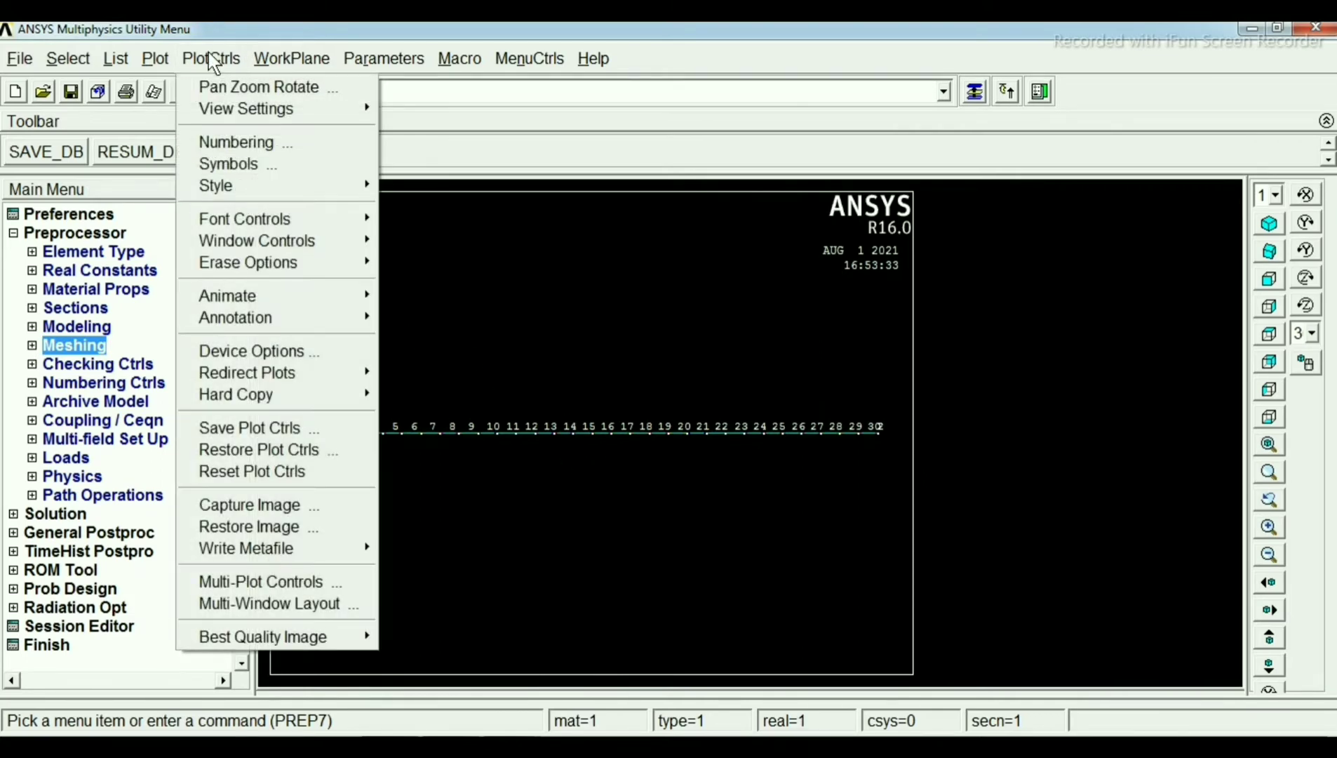
click(319, 143)
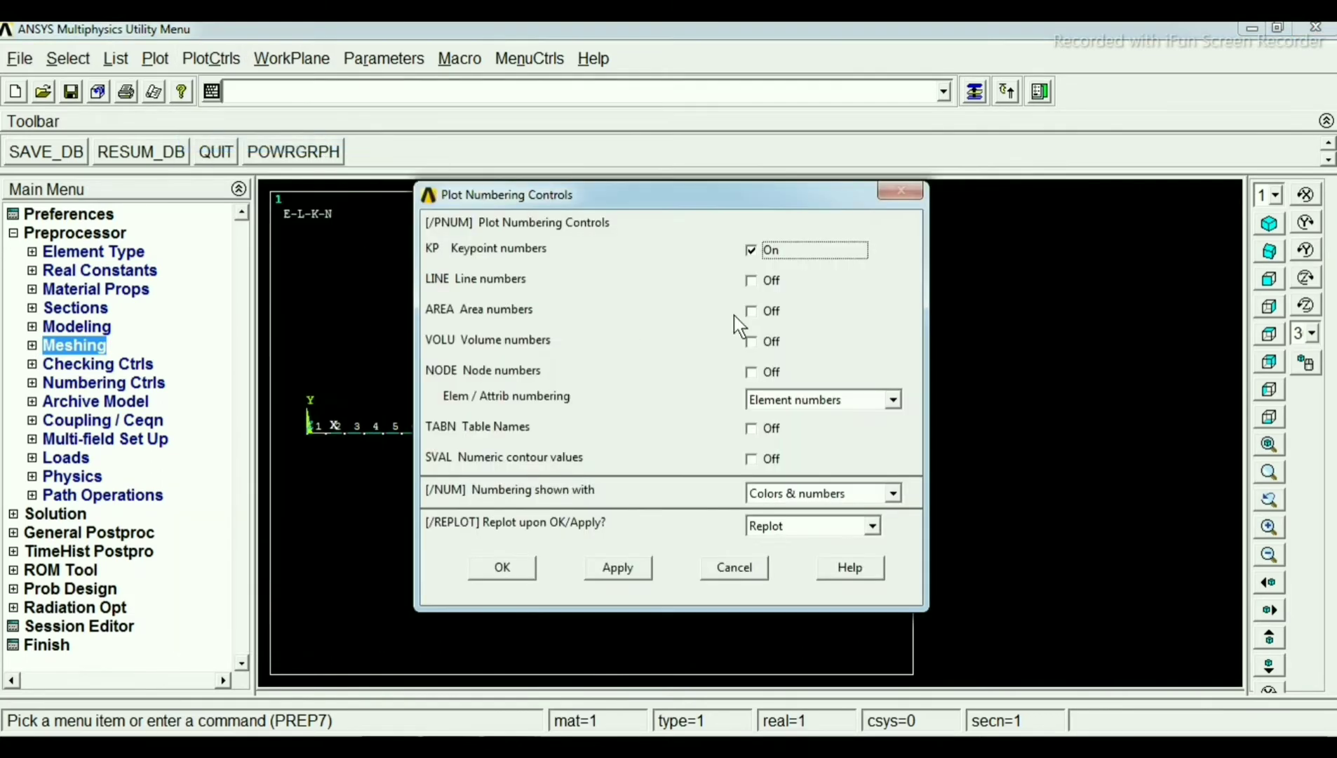
click(751, 251)
click(751, 372)
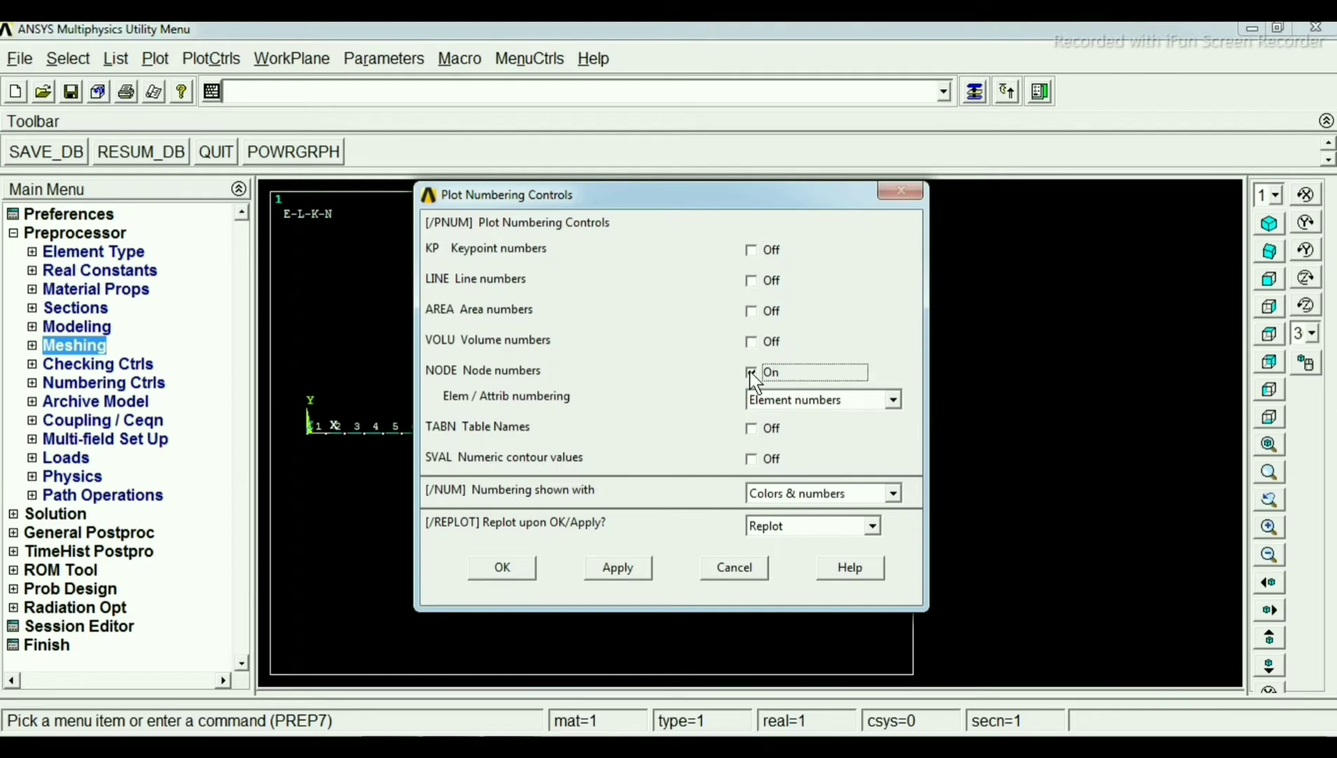
click(502, 566)
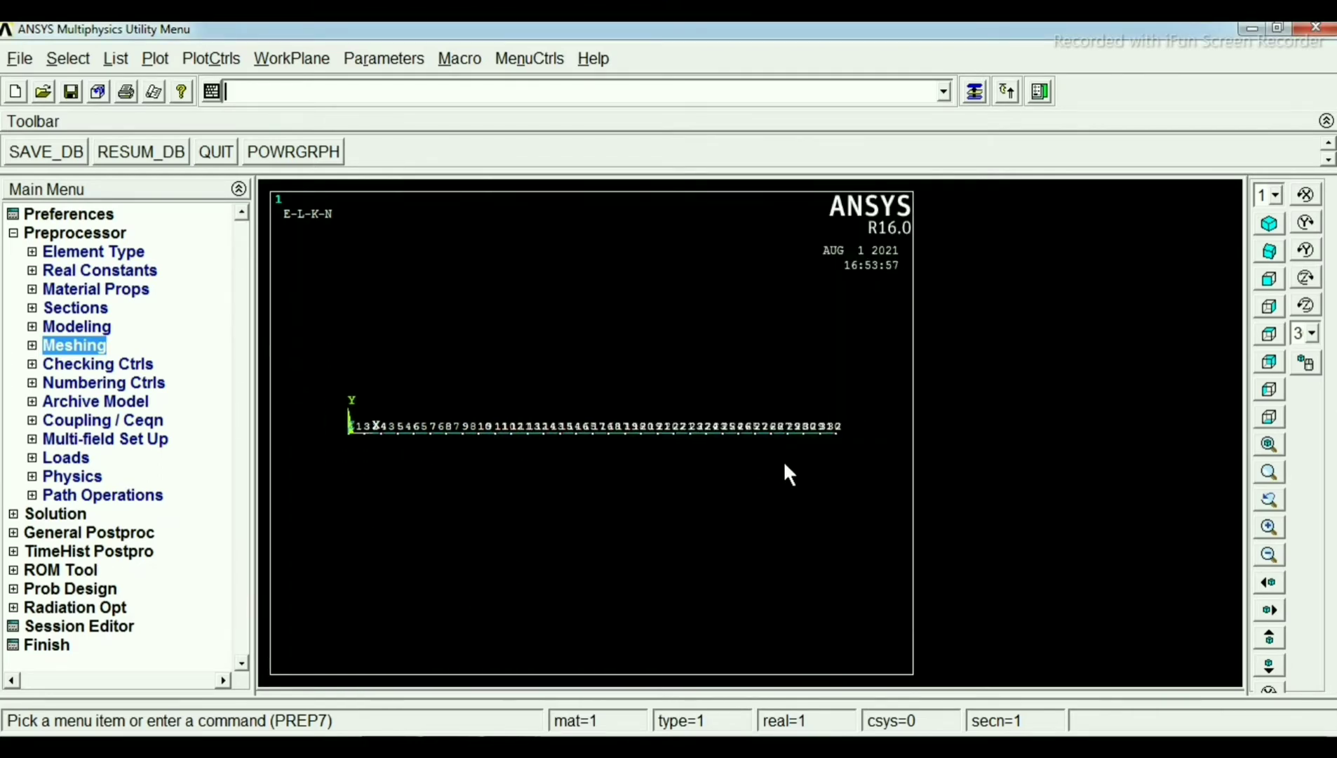
scroll(782, 461, up, 2)
scroll(782, 461, up, 3)
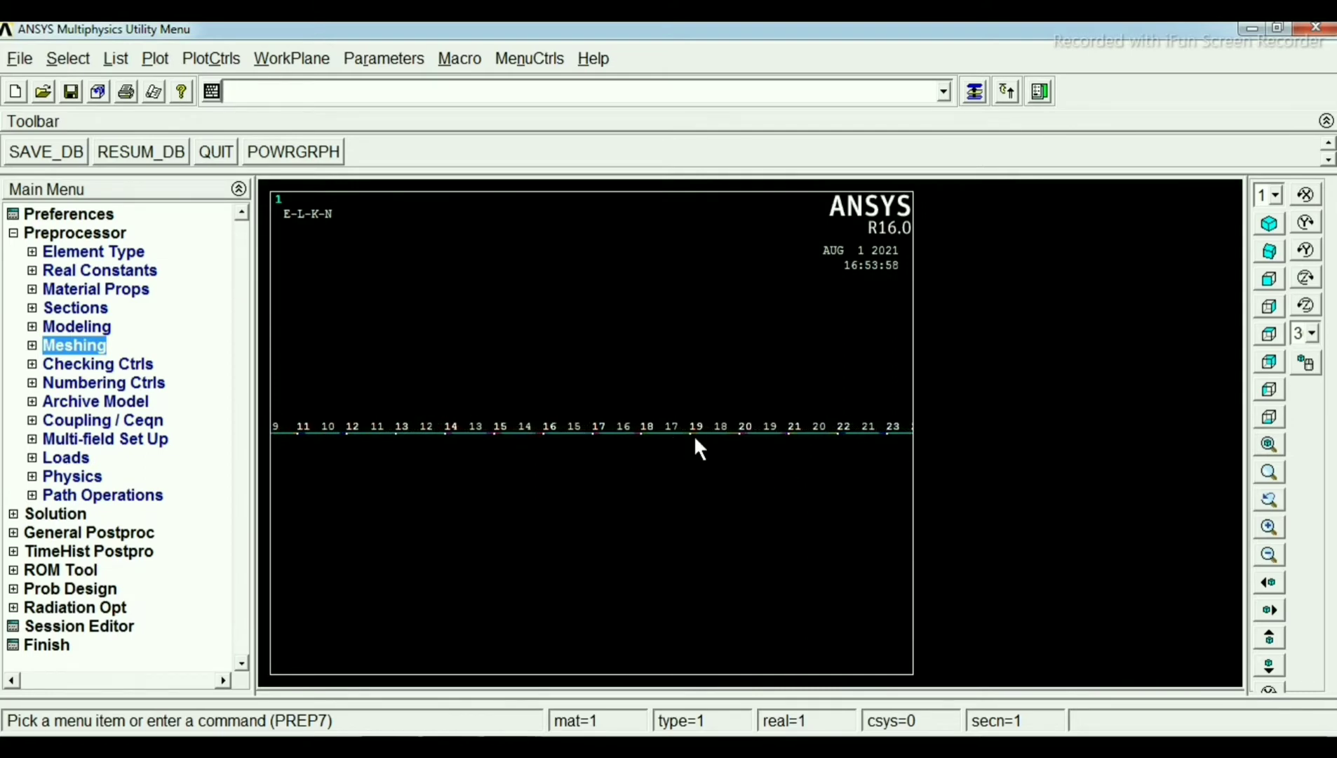
scroll(807, 463, down, 3)
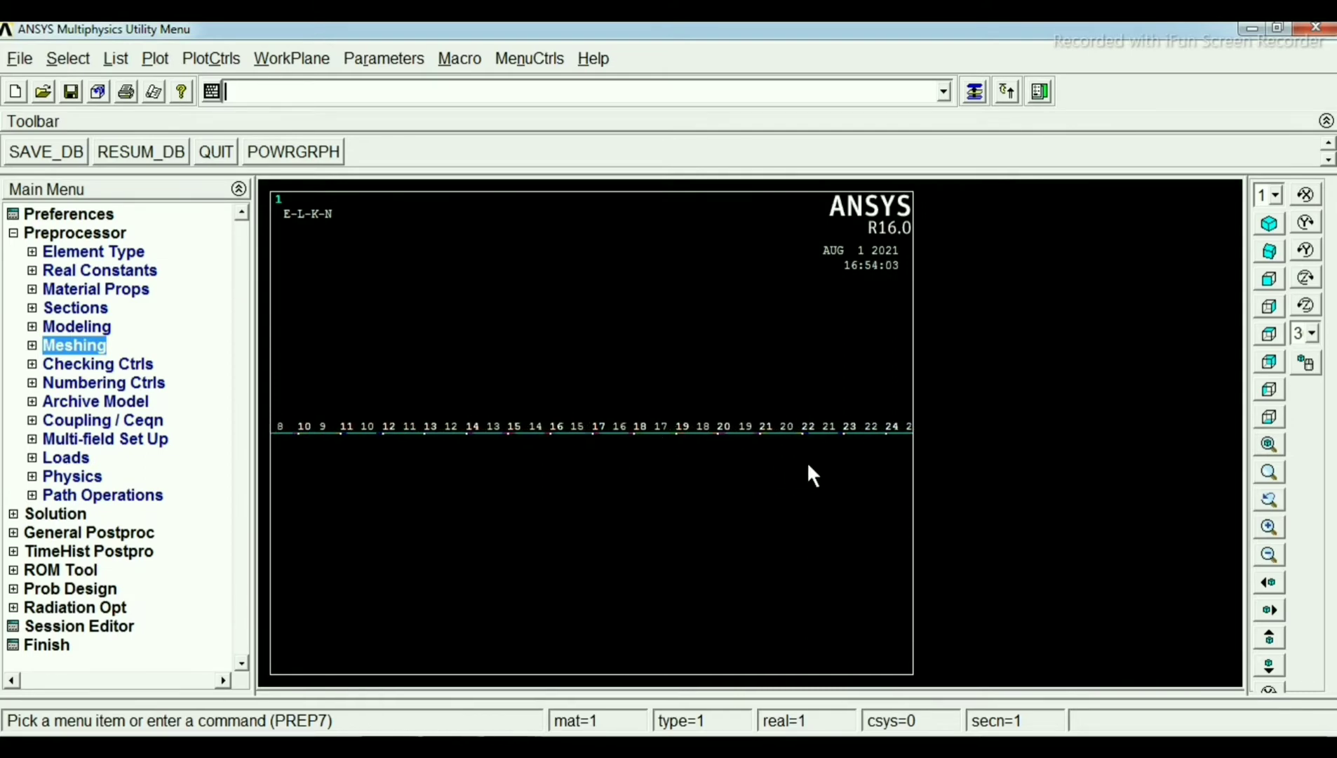
scroll(808, 466, down, 3)
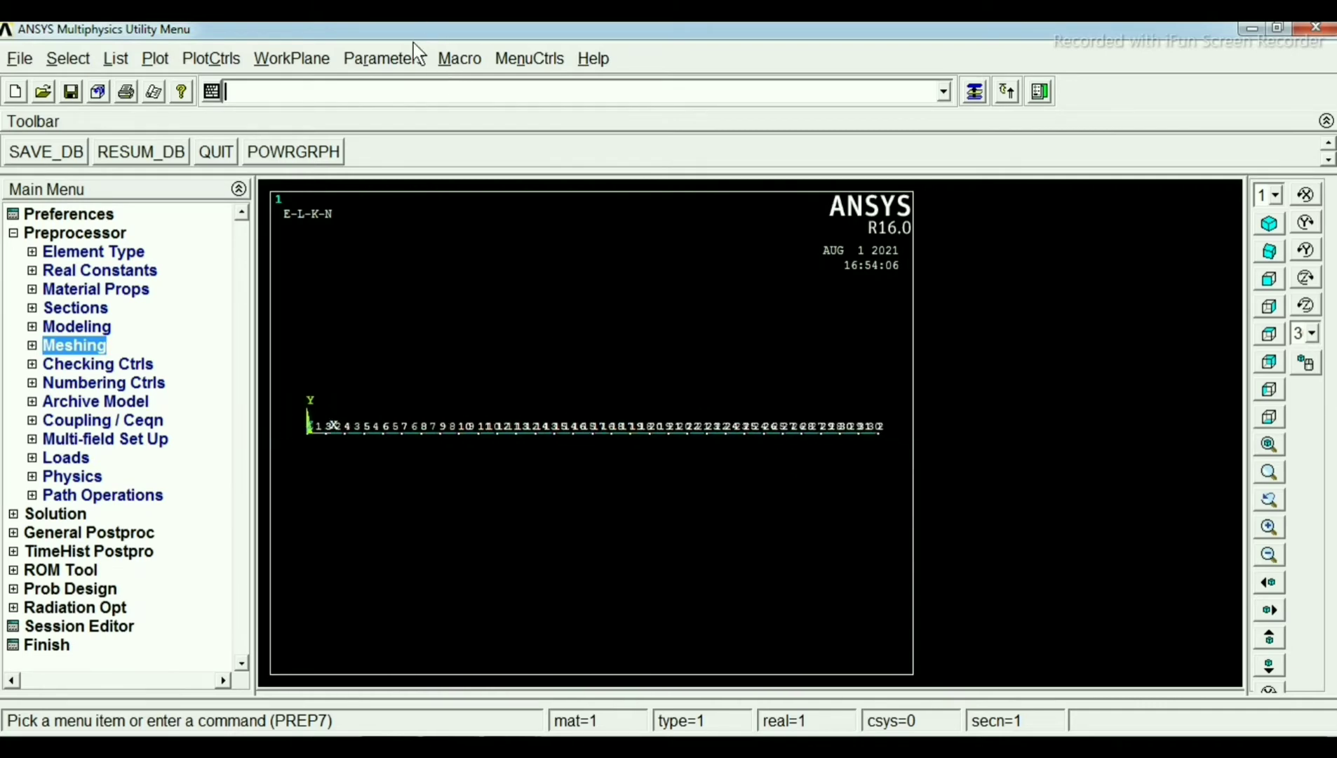
Step: Turn off node numbers and set the element/attribute numbering to No numbering in the plot numbering controls
click(210, 56)
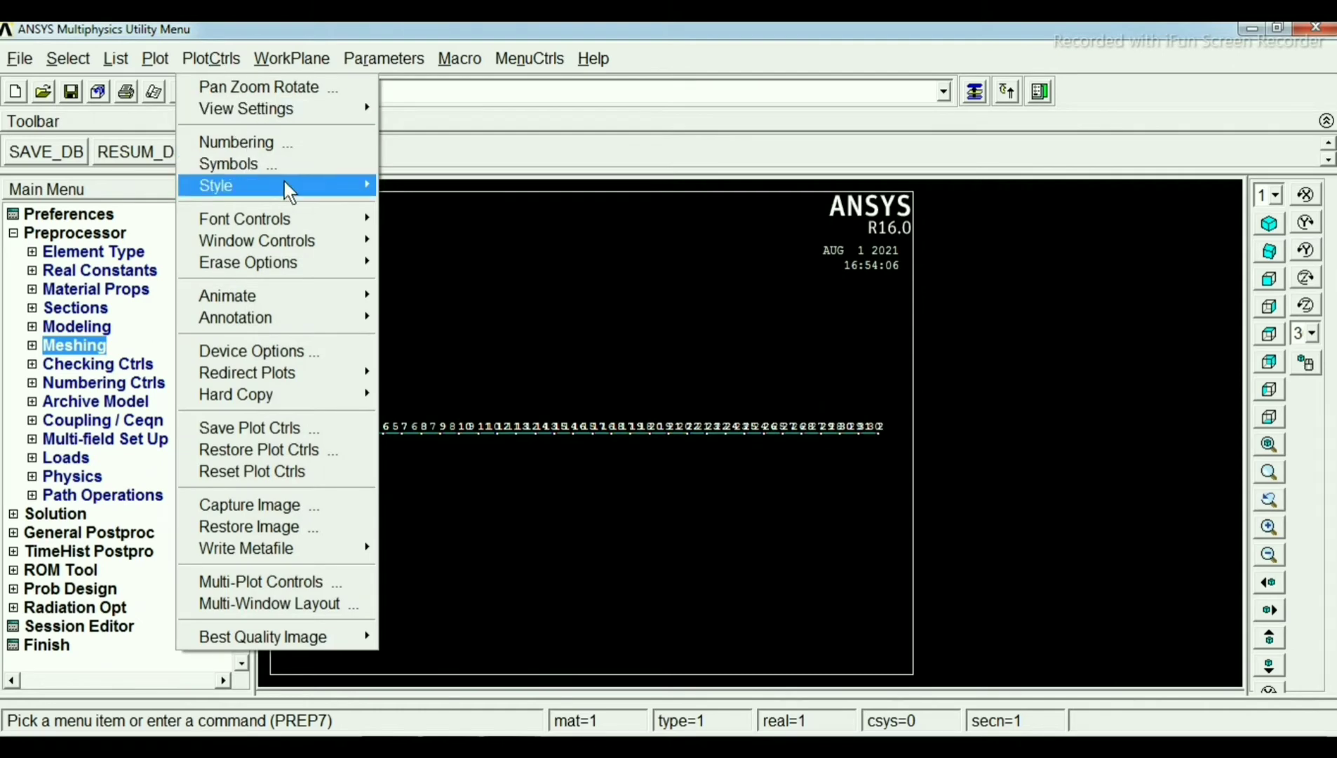
click(306, 143)
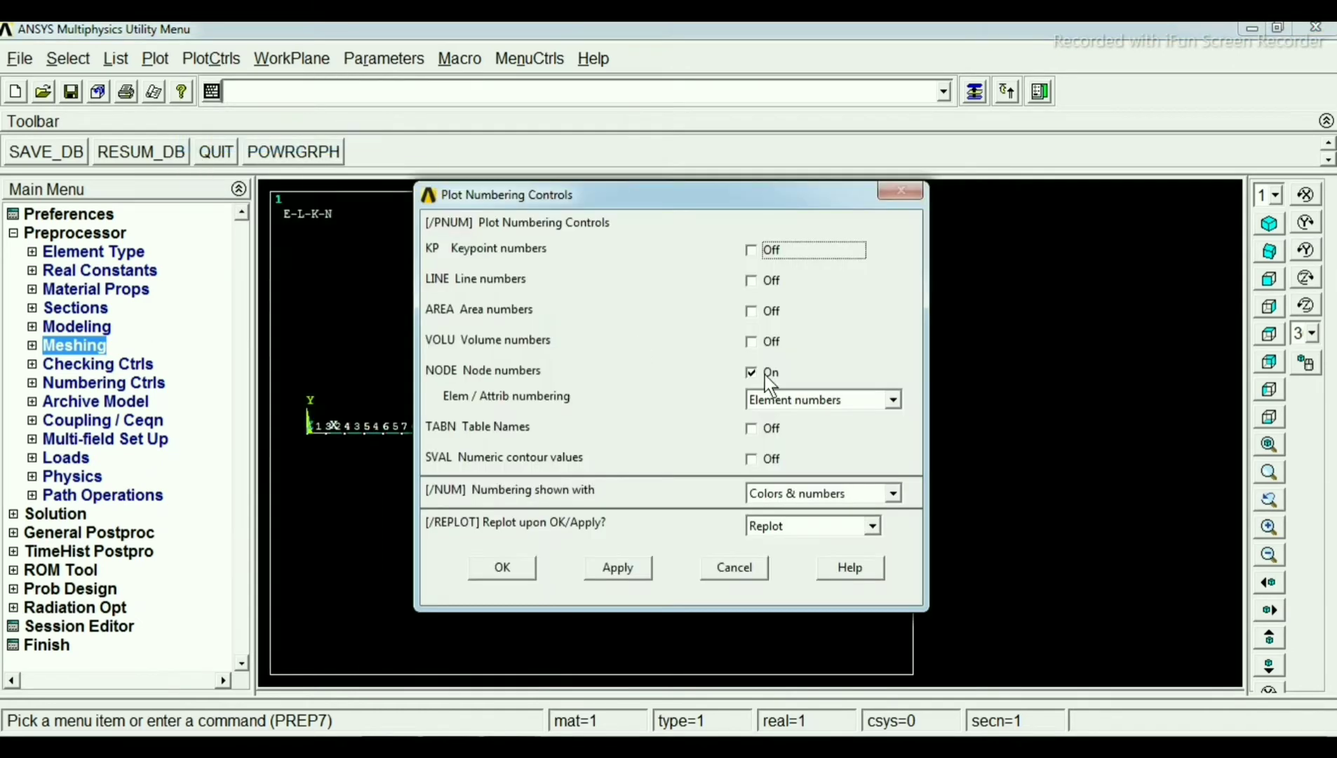
click(751, 372)
click(814, 400)
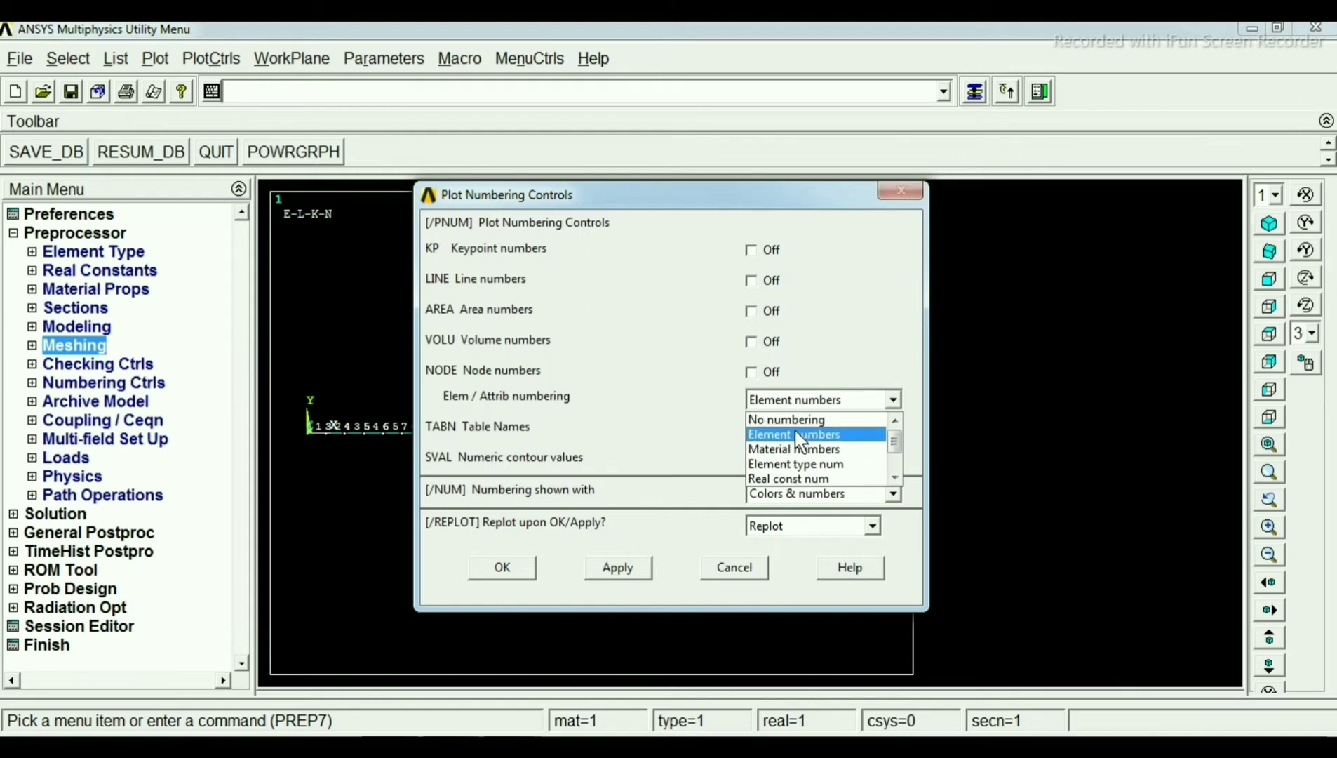
click(800, 420)
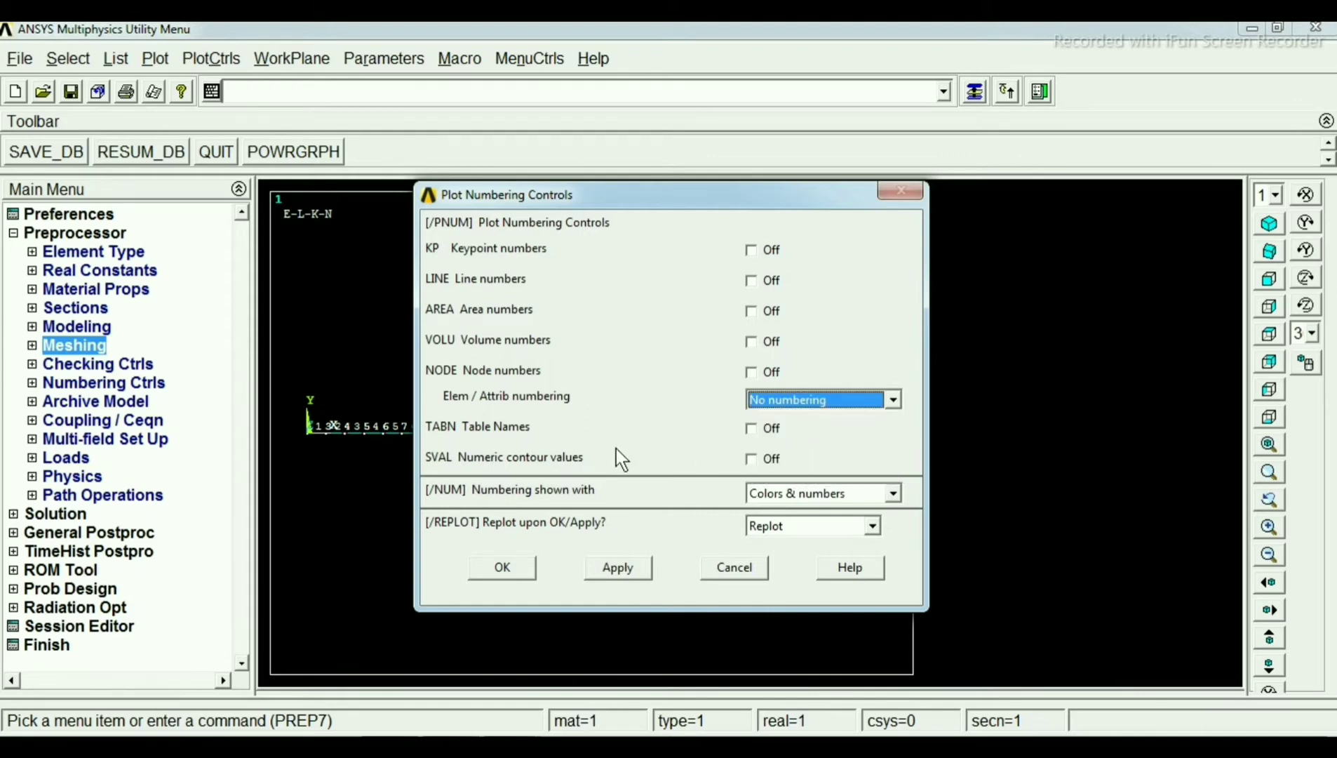
click(502, 568)
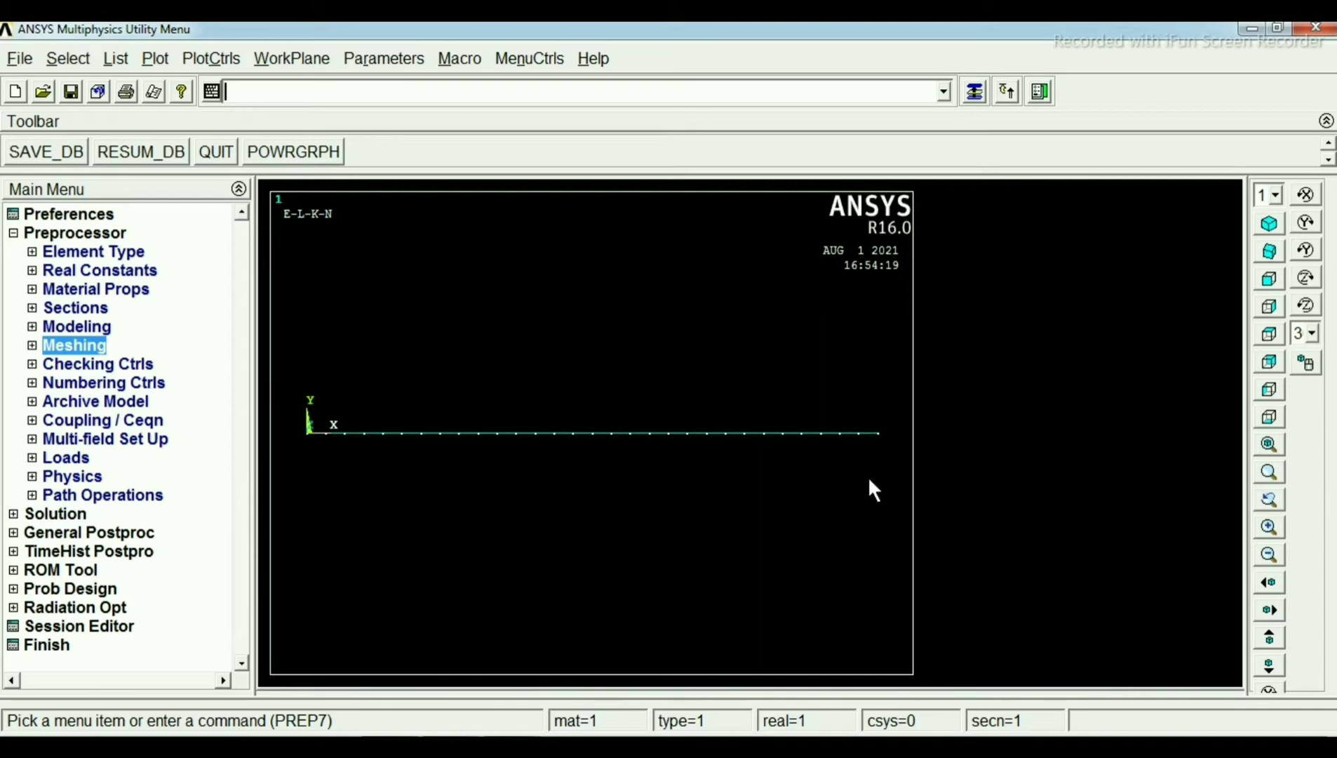
Step: Turn on the display of element shapes based on real constant descriptions in the Size and Shape settings
click(221, 57)
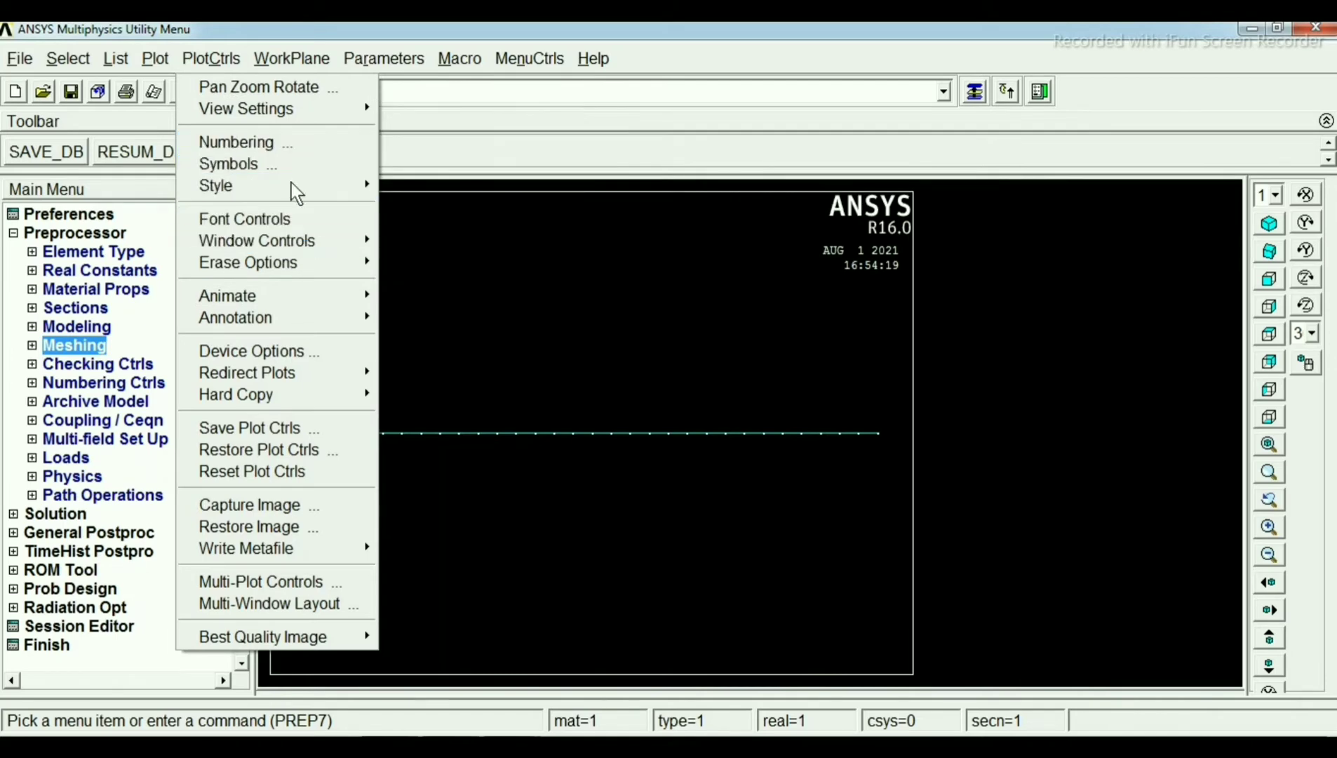
mouse_move(301, 190)
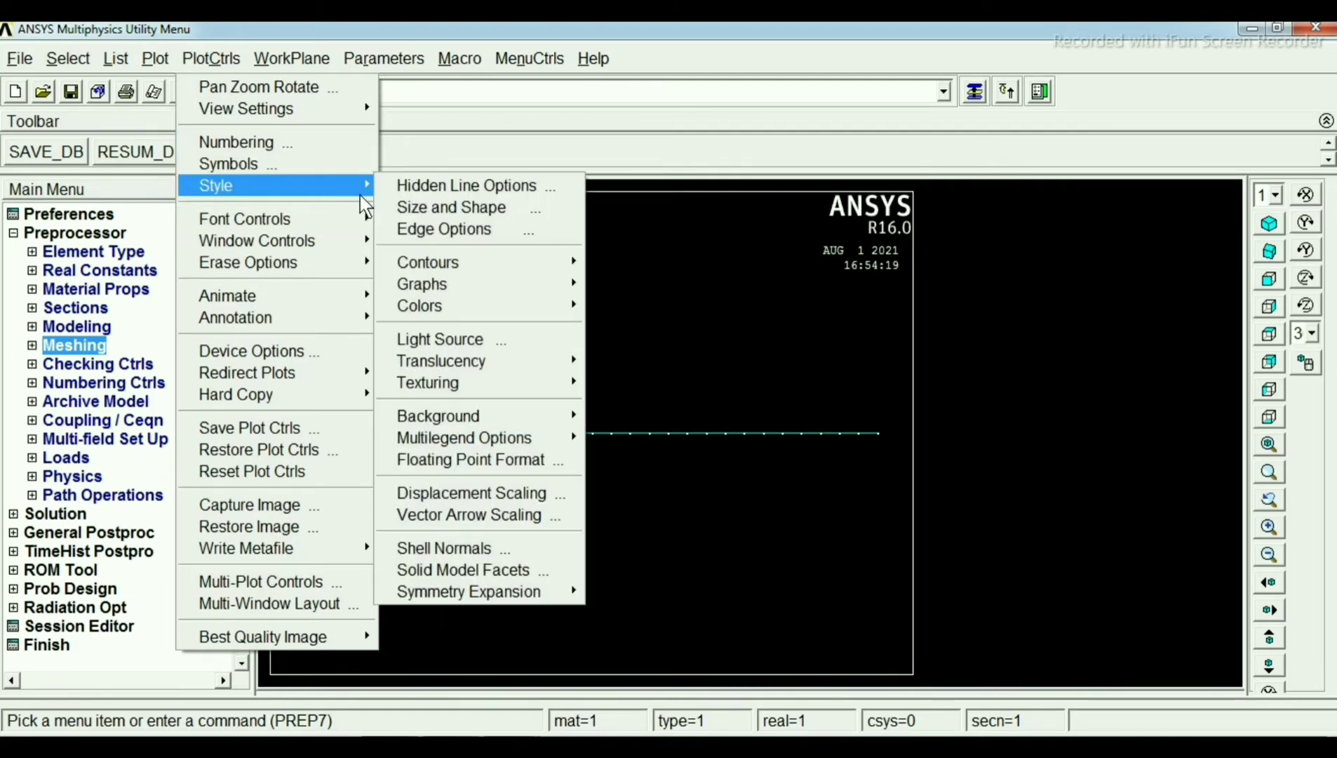
click(474, 207)
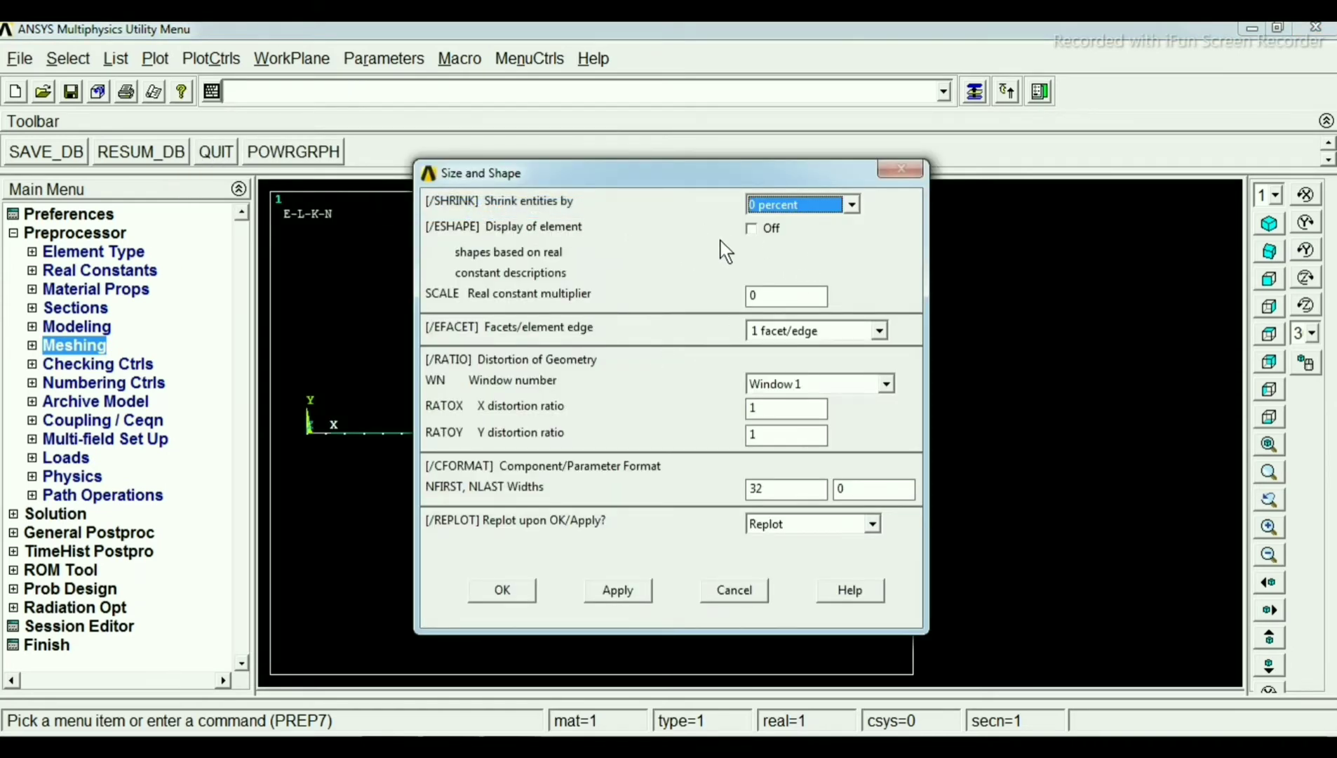
click(759, 230)
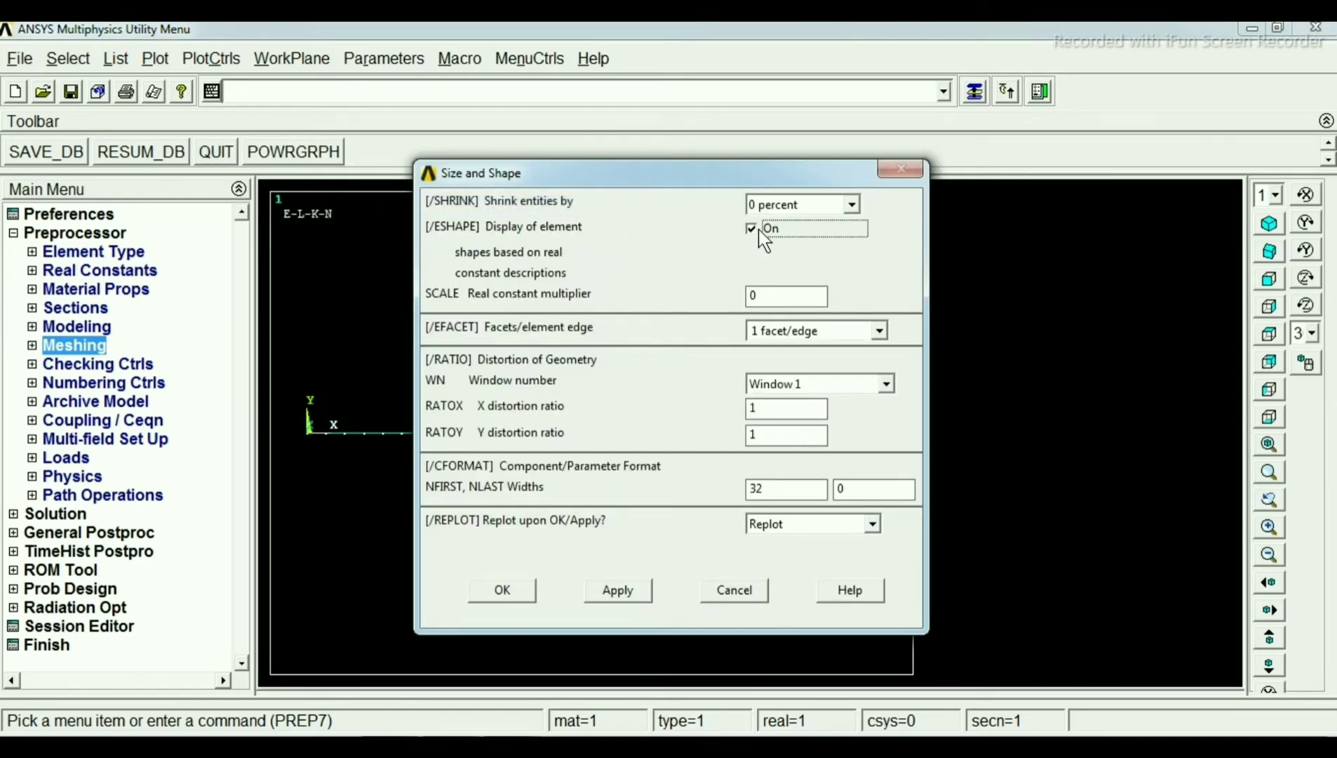
click(502, 590)
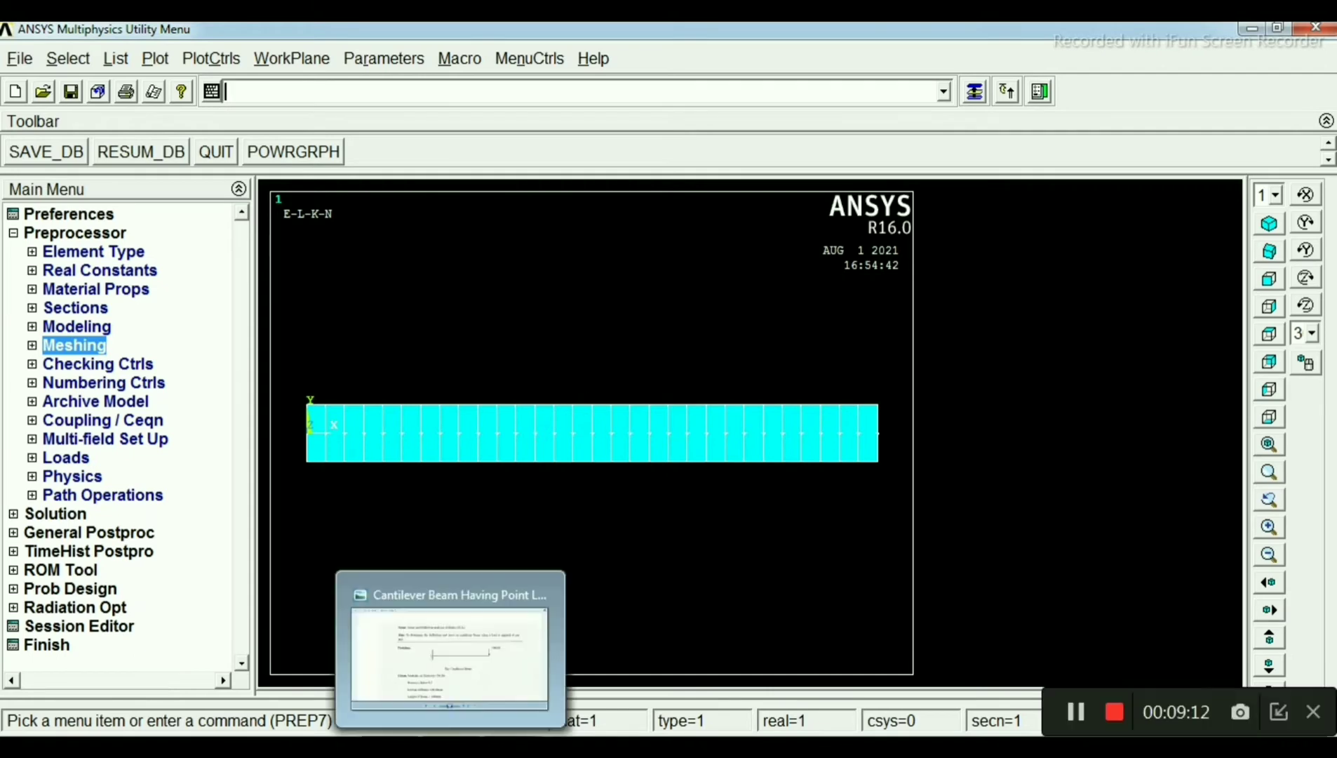
Step: Review the cantilever beam problem statement in Windows Photo Viewer, and return to ANSYS
click(447, 646)
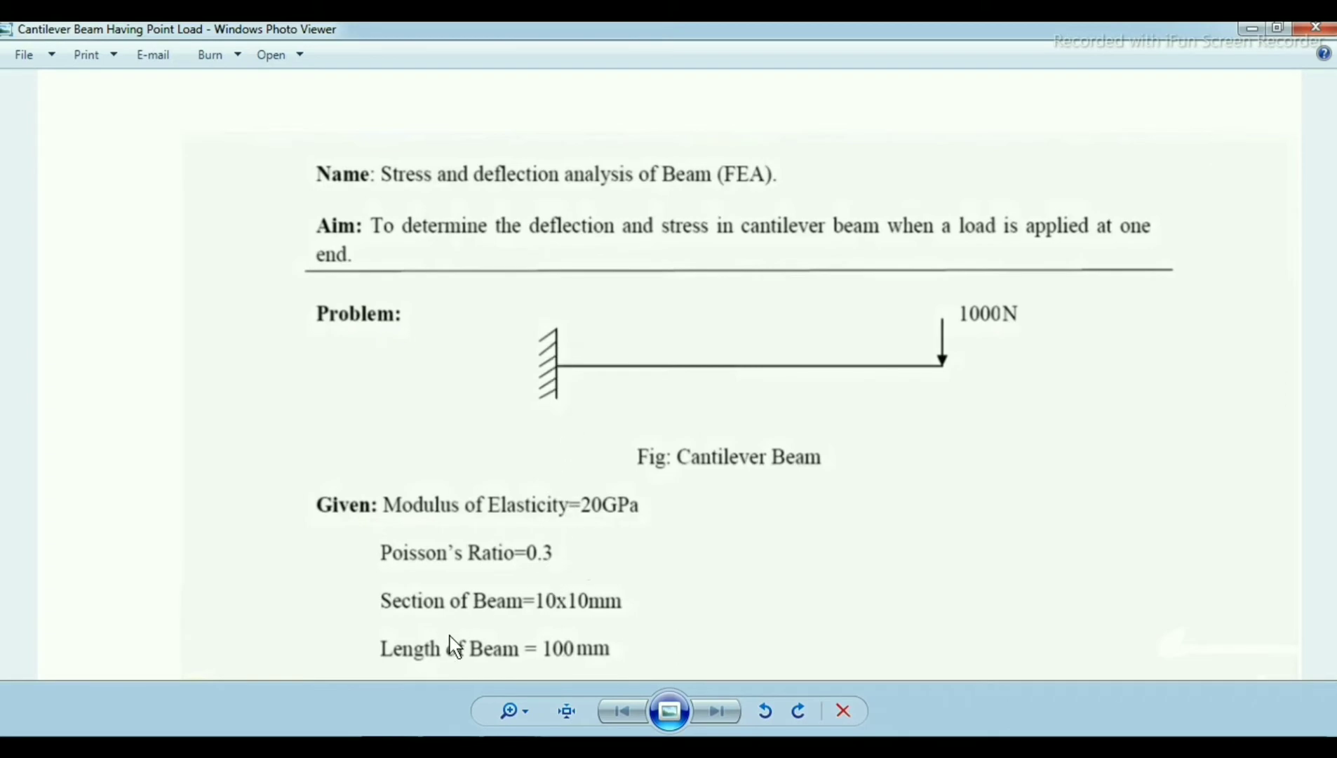
click(501, 712)
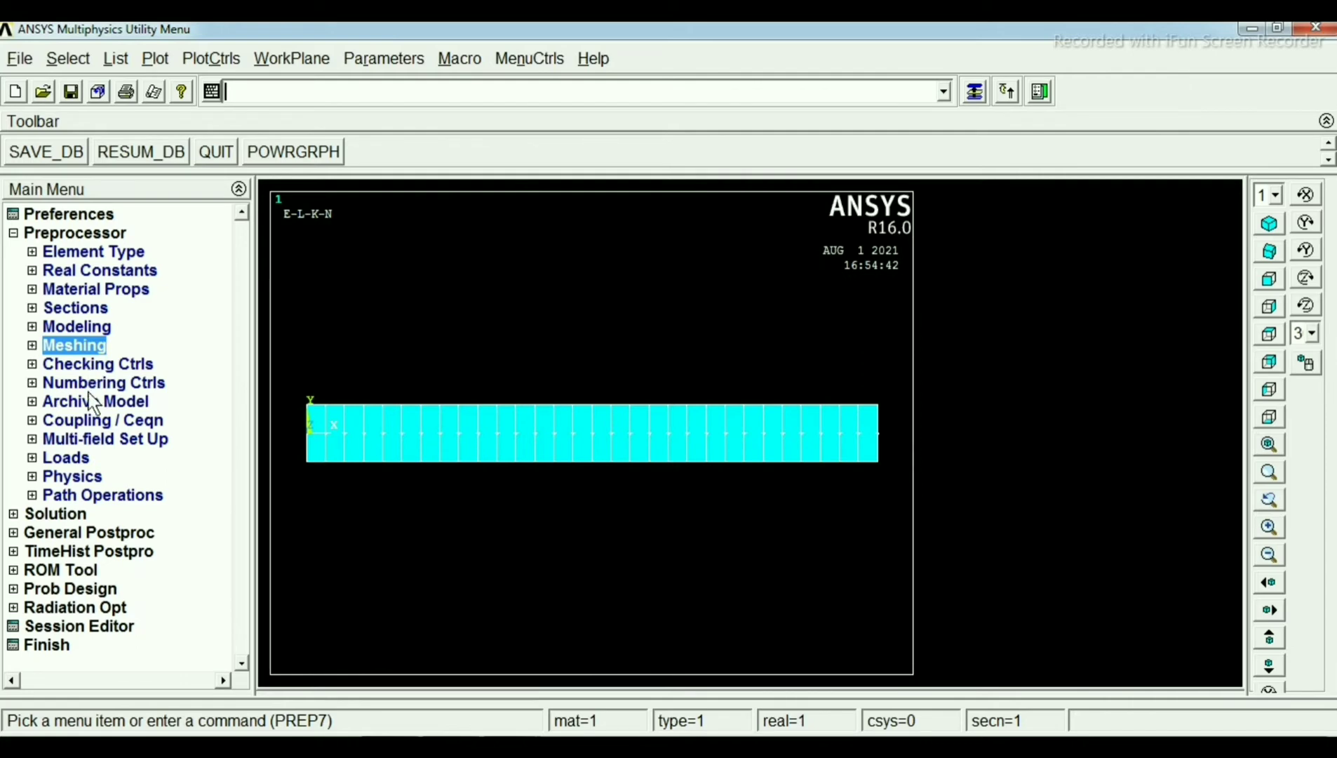
Step: Apply a structural displacement constraint of All DOF to the keypoint at the beam's origin end
click(36, 459)
click(116, 494)
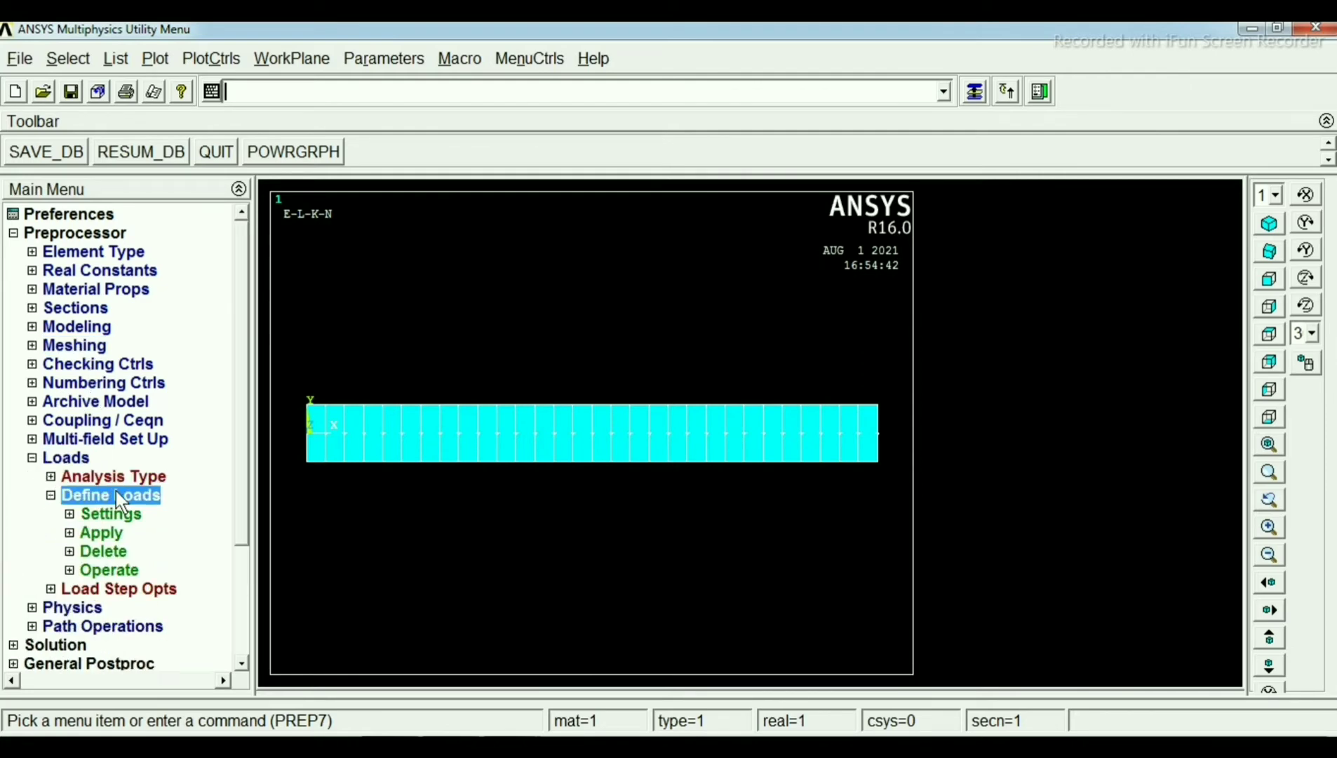
click(102, 534)
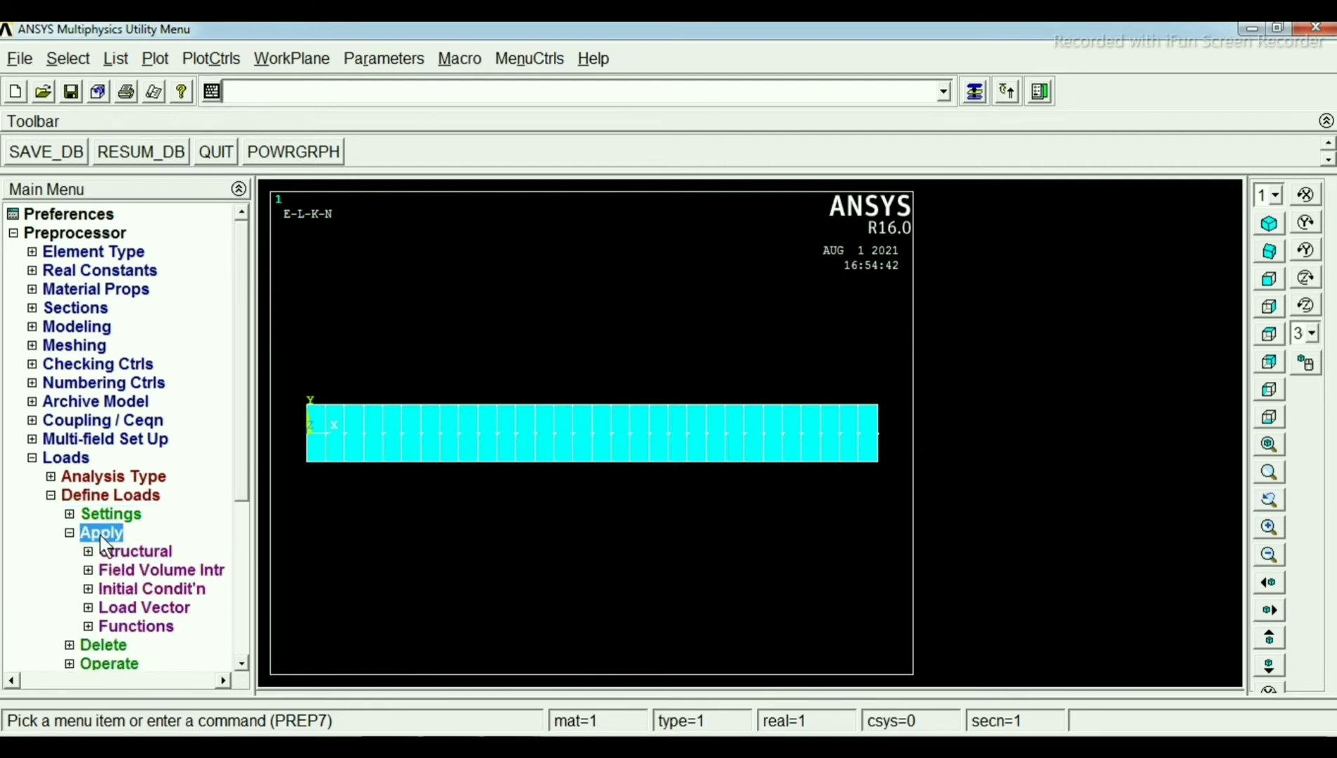
click(126, 551)
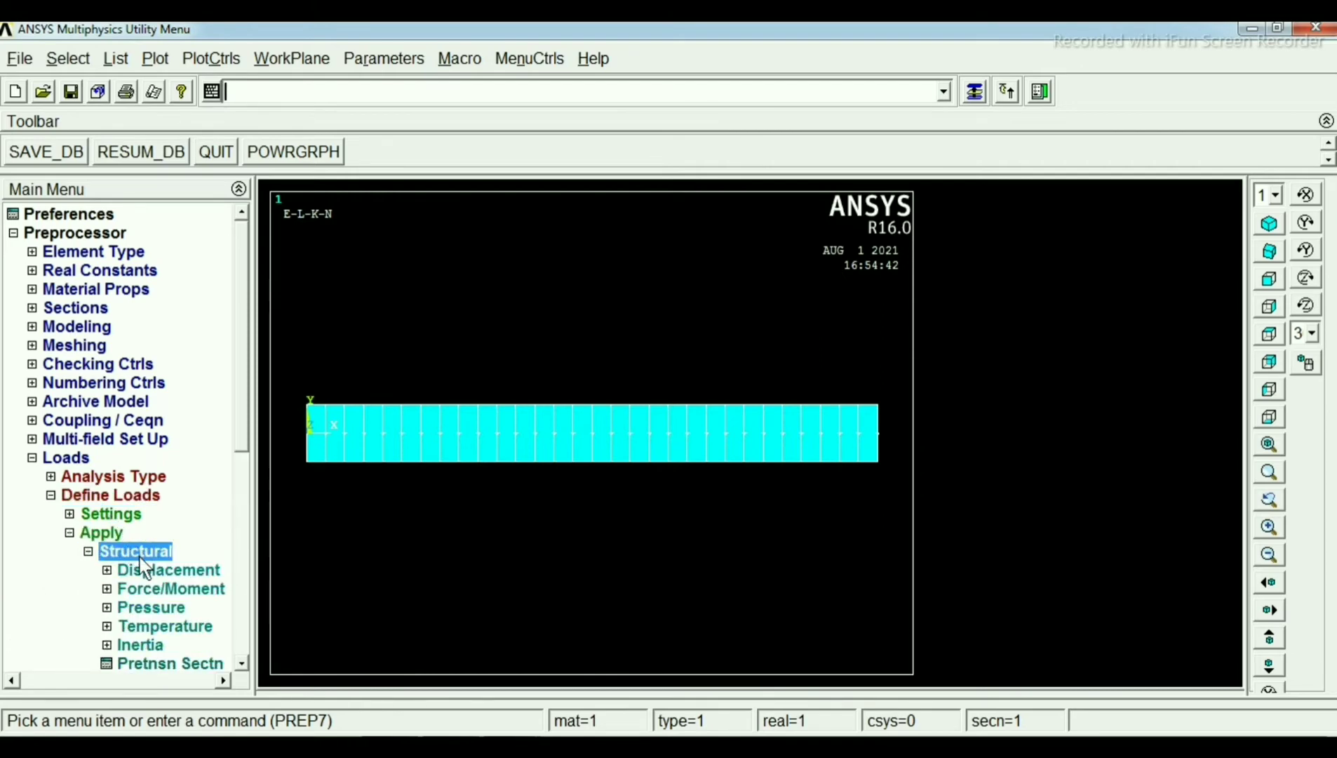
click(157, 569)
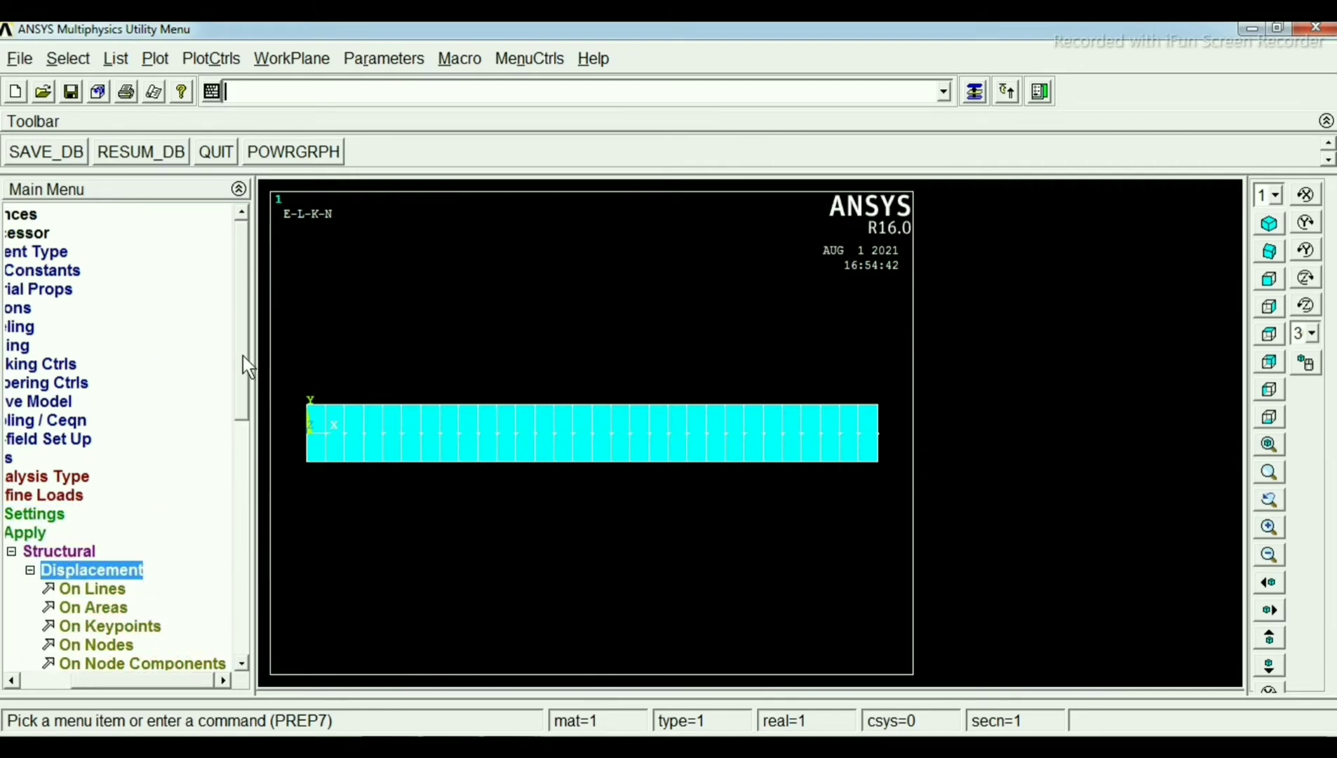
drag(242, 355, 239, 451)
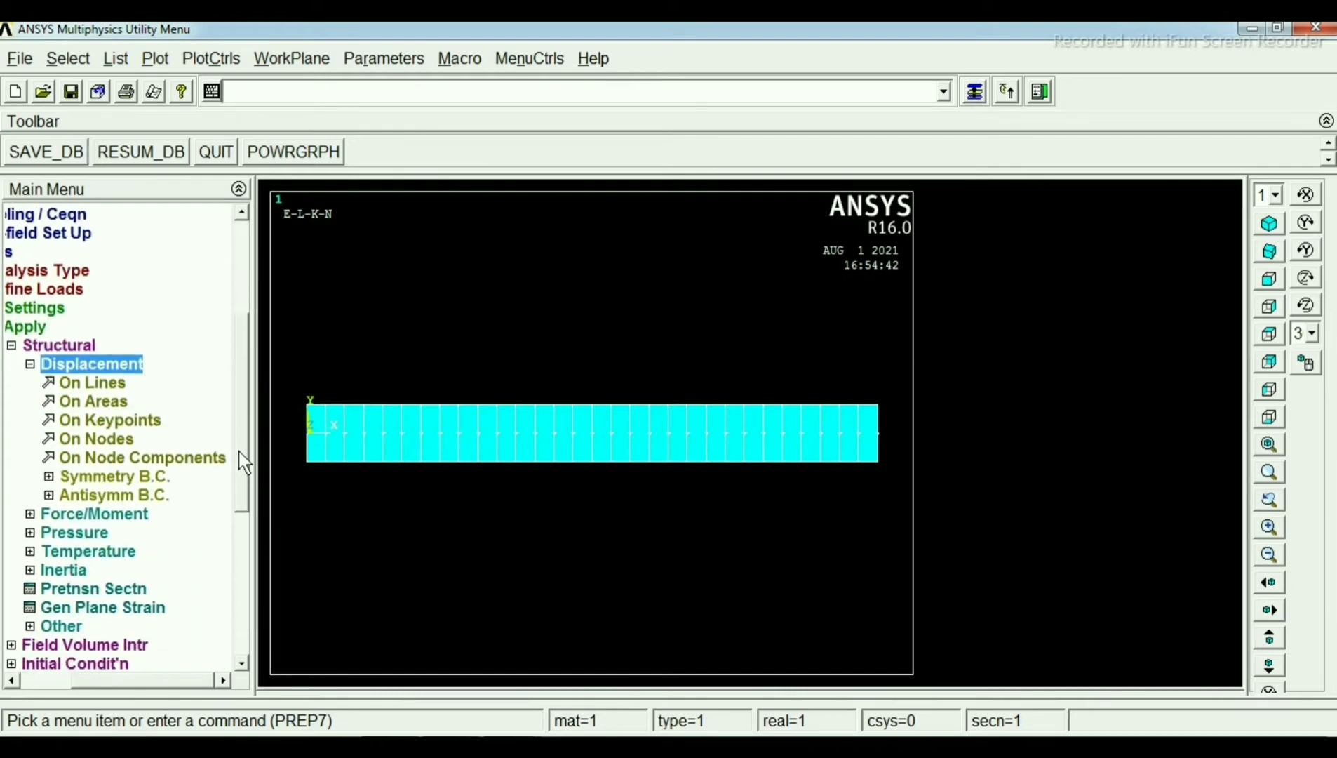
click(117, 418)
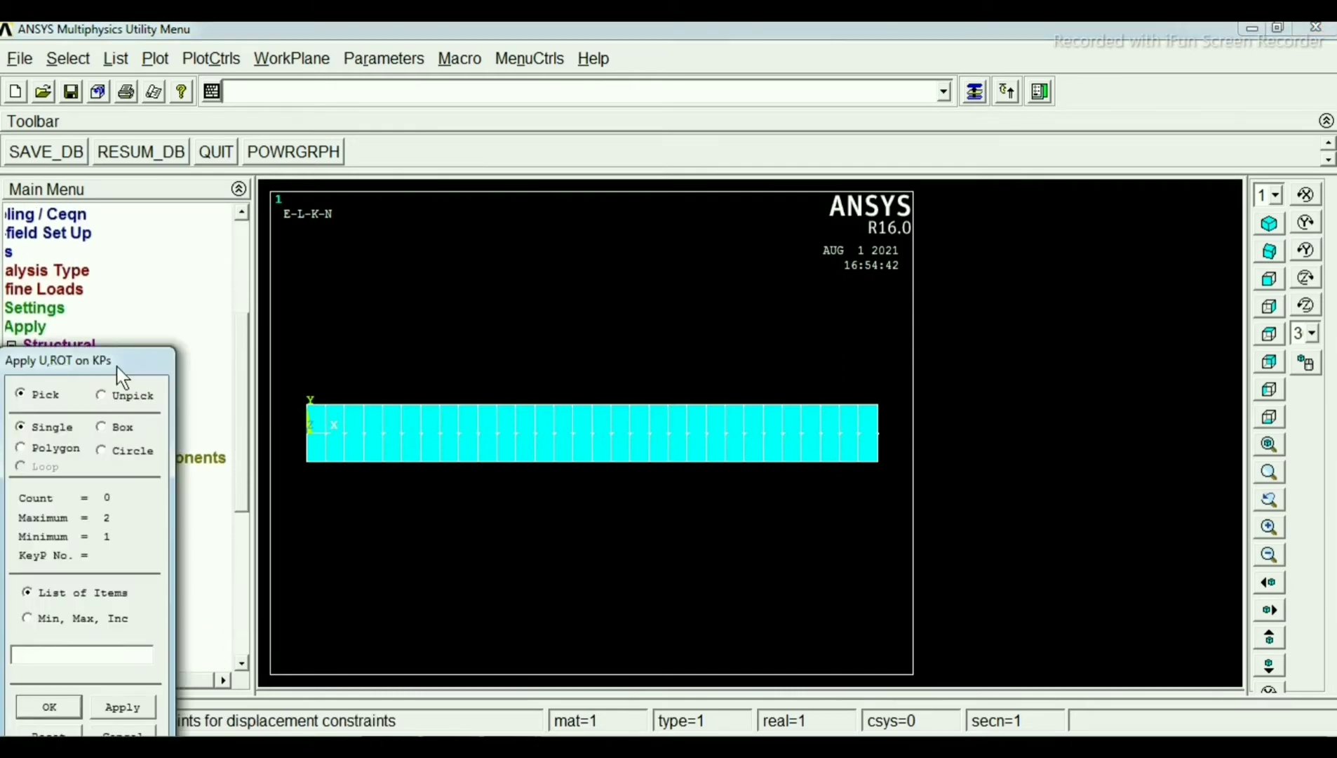
drag(116, 365, 182, 181)
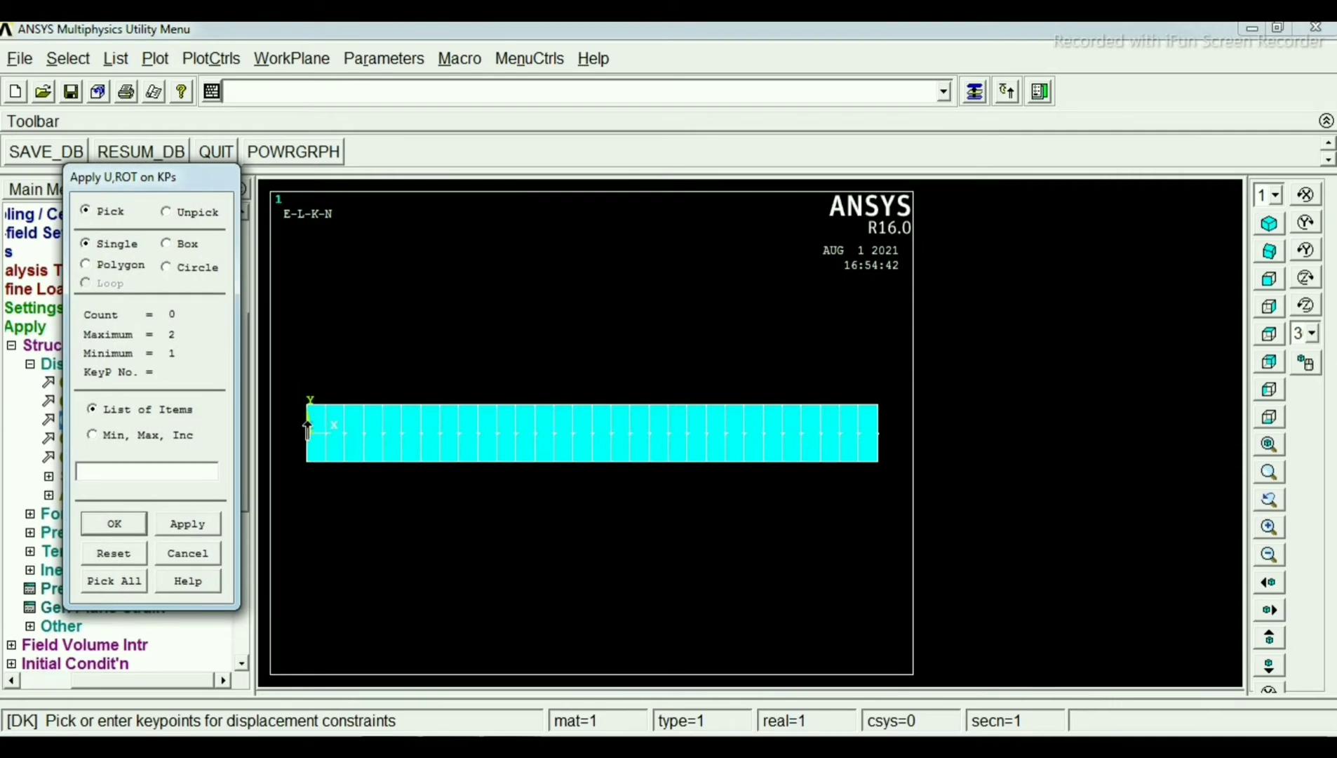
click(118, 520)
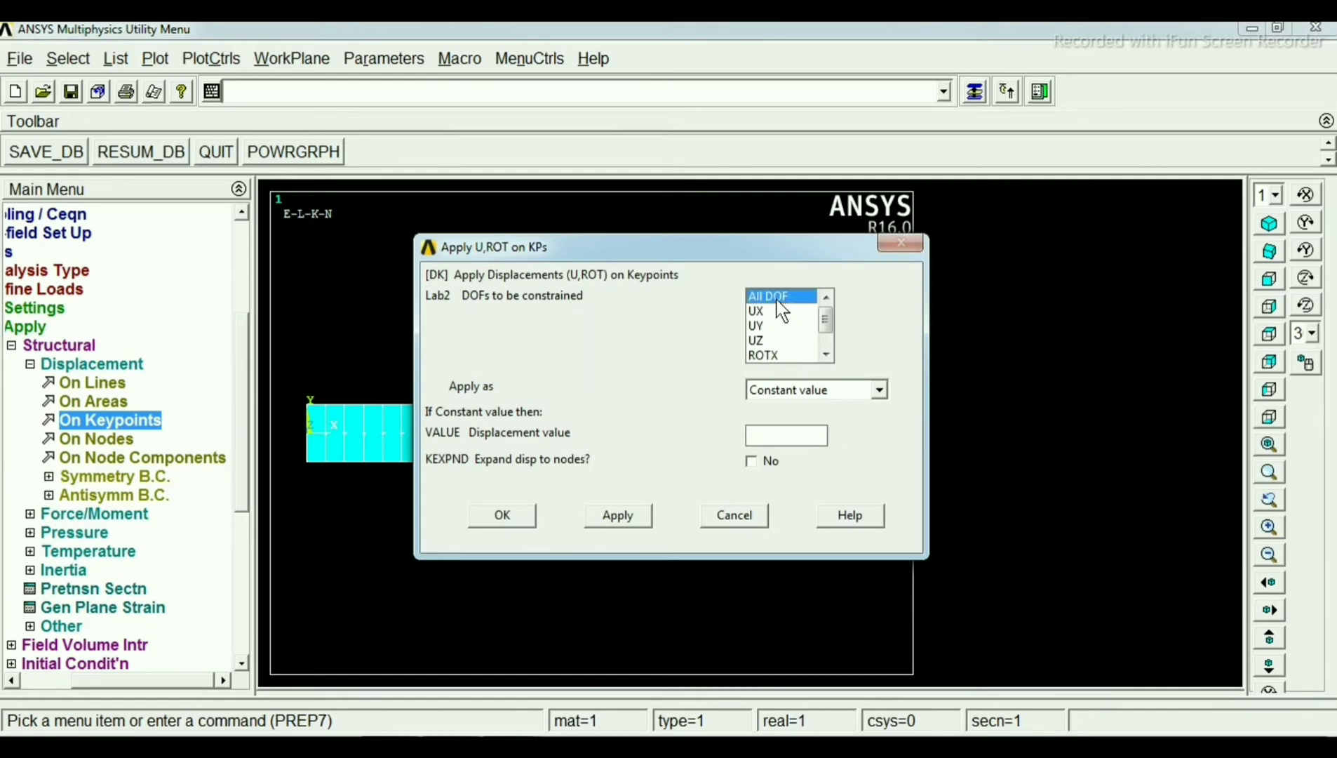
click(502, 516)
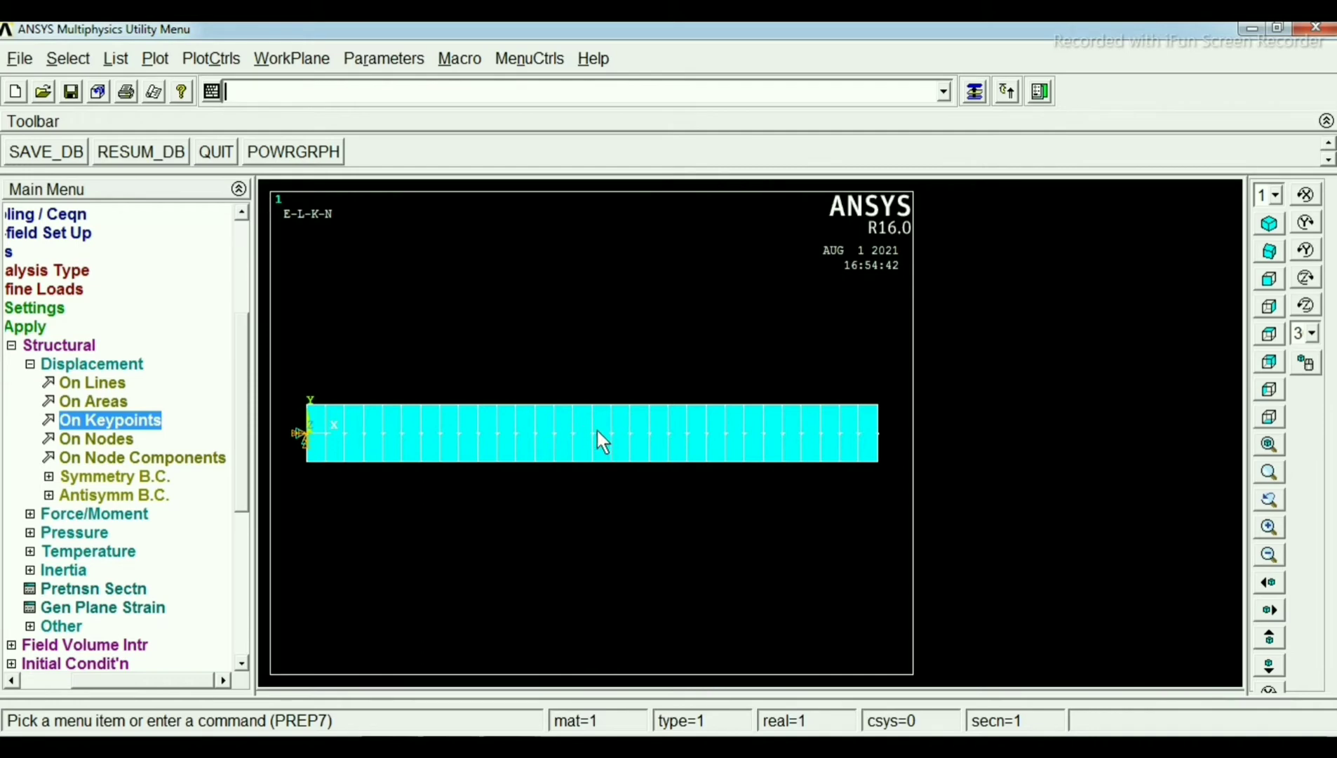
Step: Check the element shape display option in the Size and Shape settings, leaving them without changes
click(205, 58)
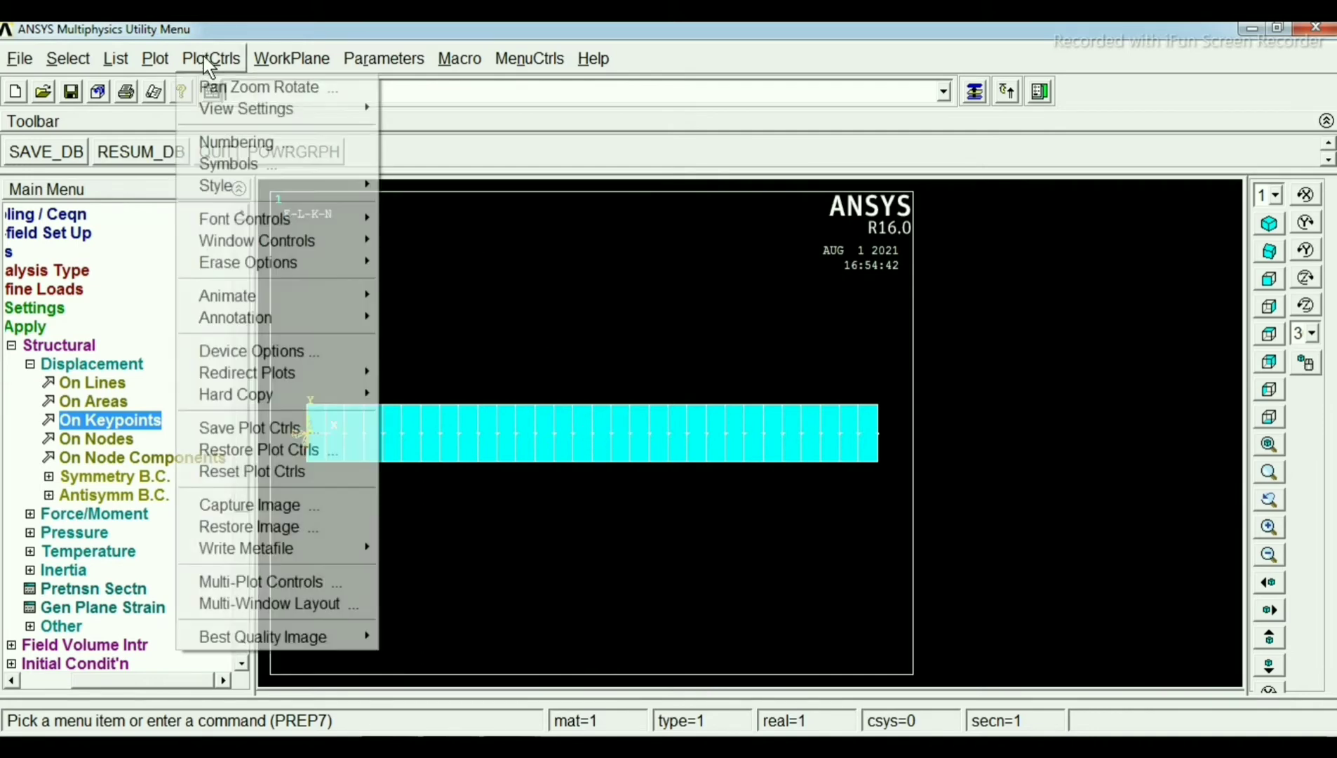
mouse_move(304, 185)
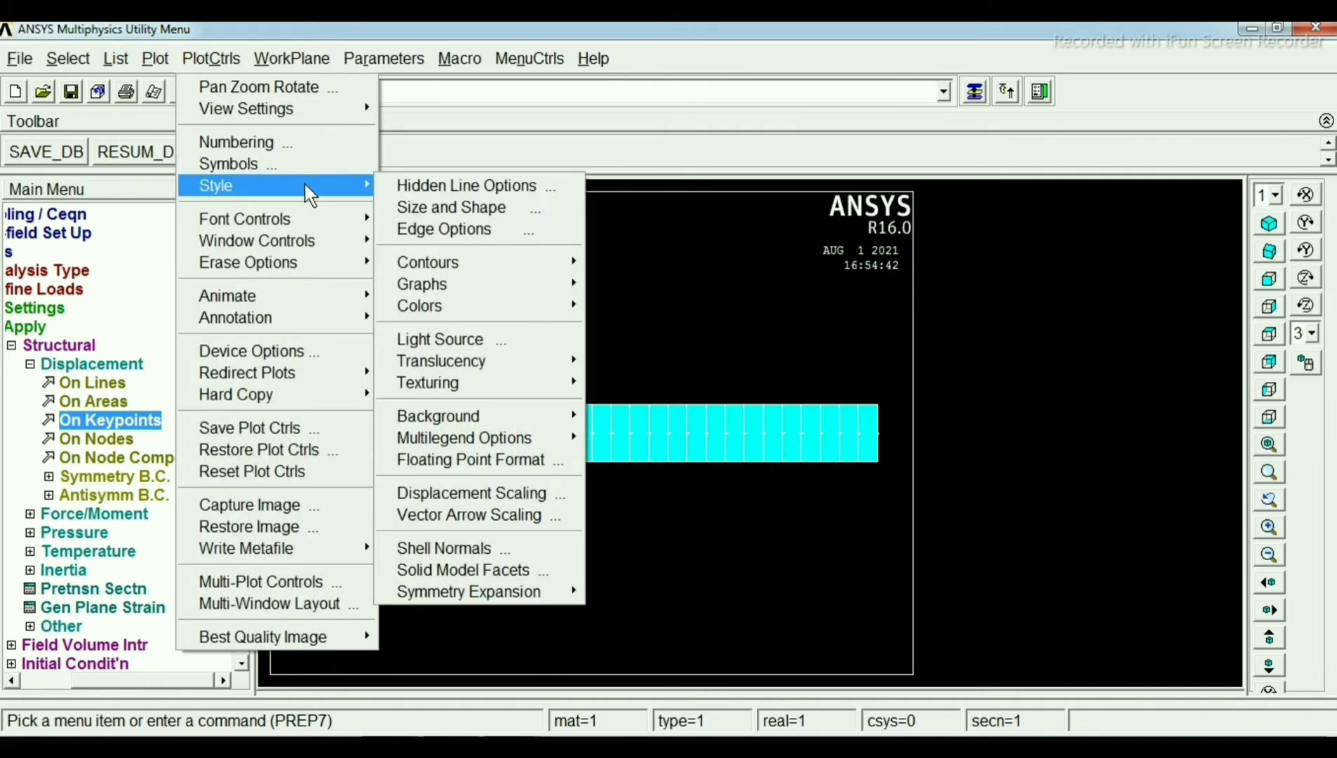
click(476, 207)
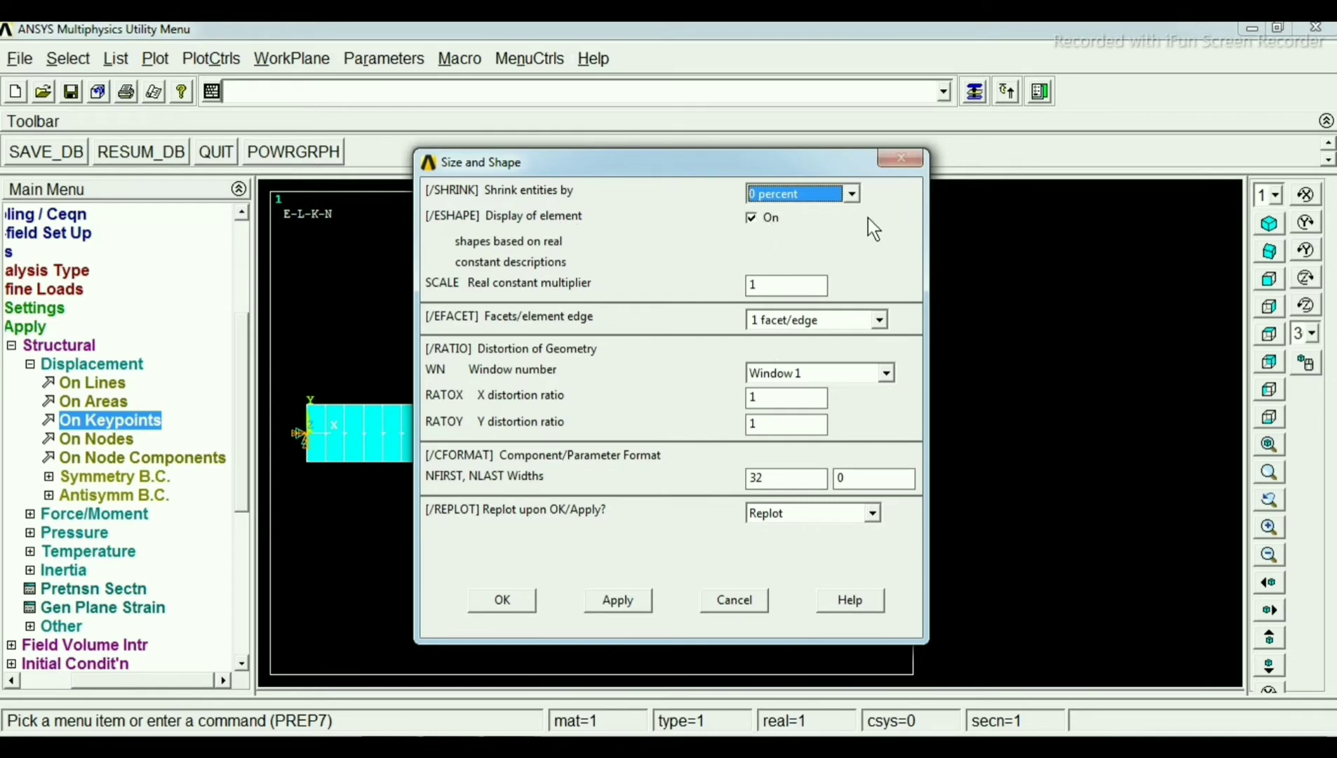
click(723, 597)
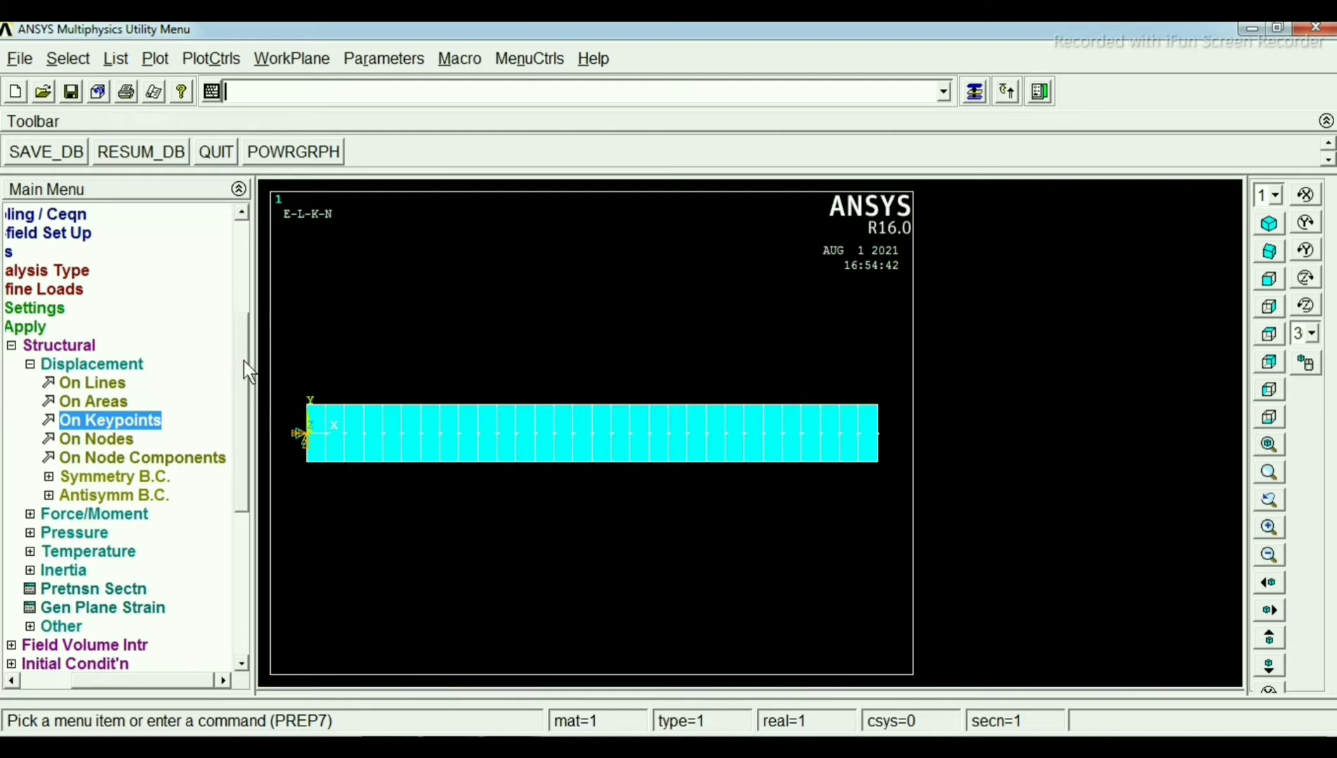
Step: Apply a structural force of -1000 in the FY direction as a constant value on the keypoint at the beam's free end
drag(244, 362, 238, 353)
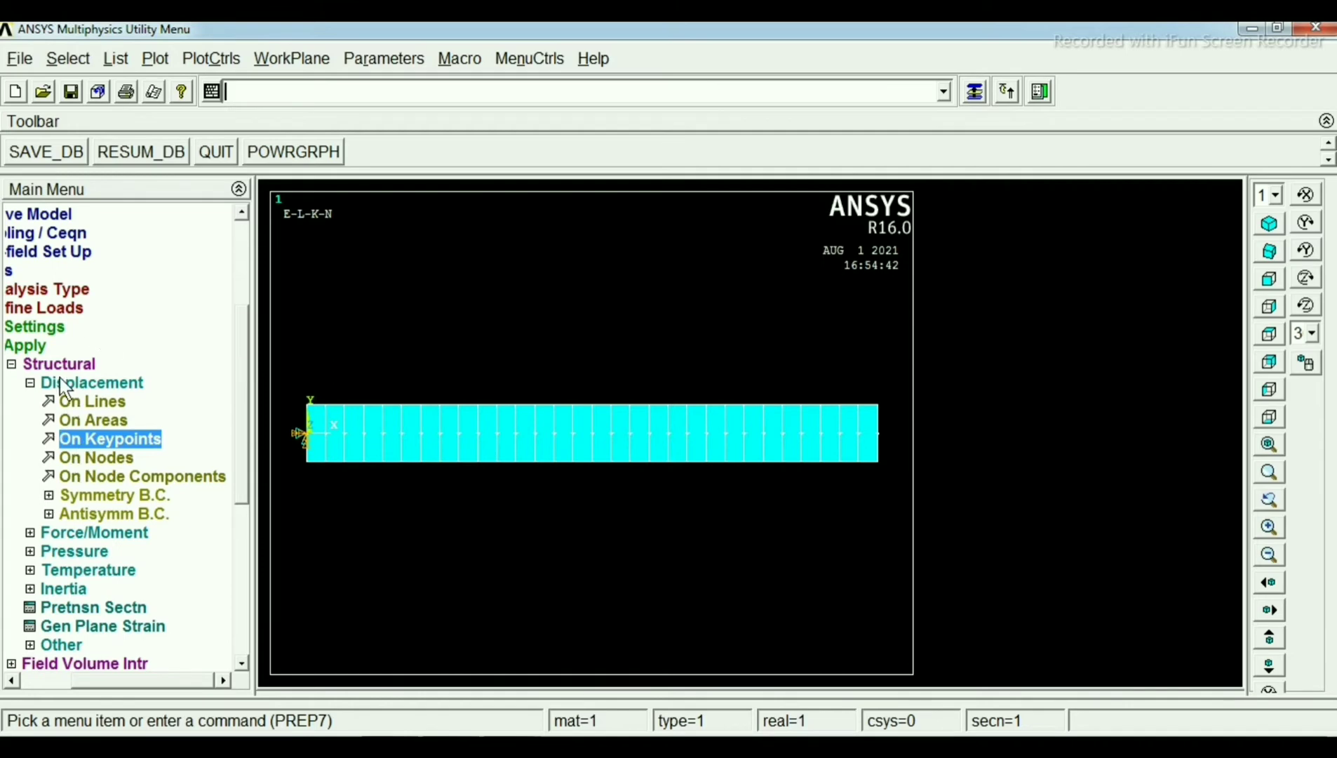
scroll(239, 363, down, 2)
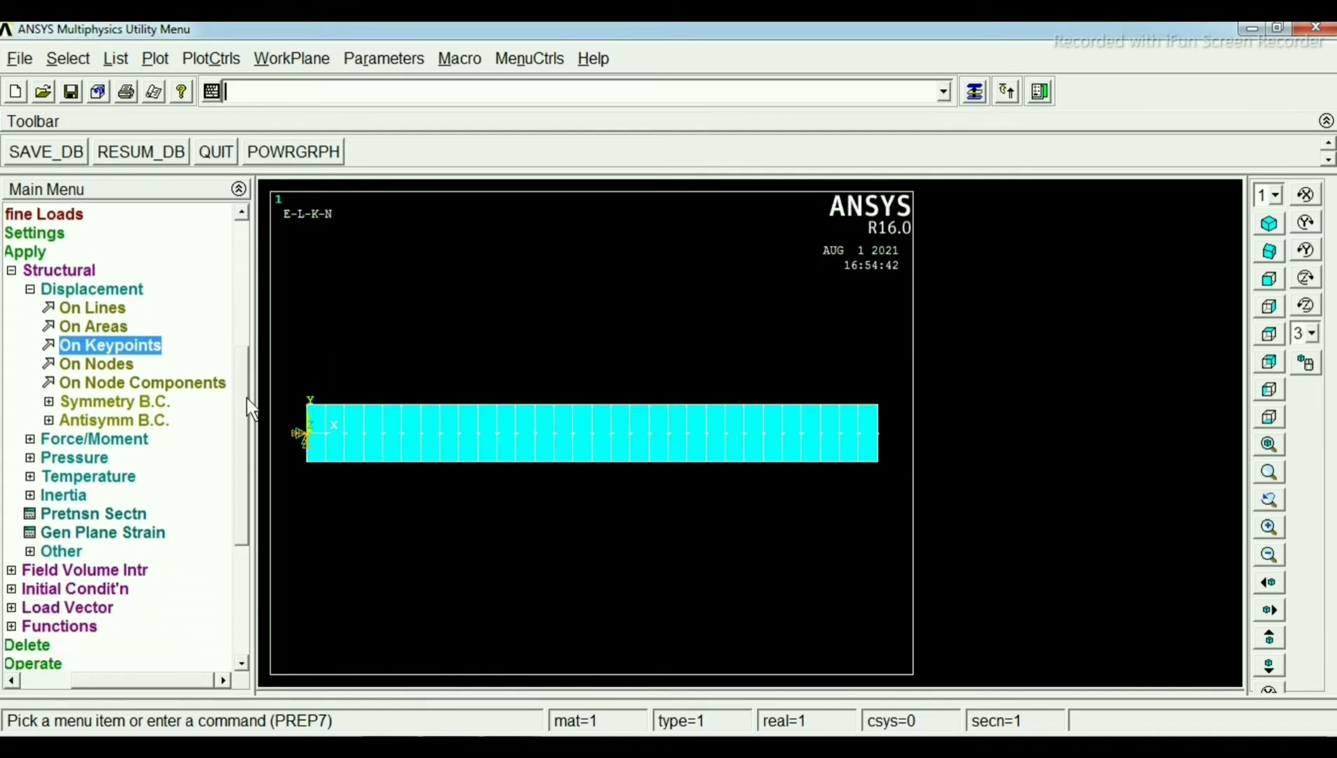
click(50, 440)
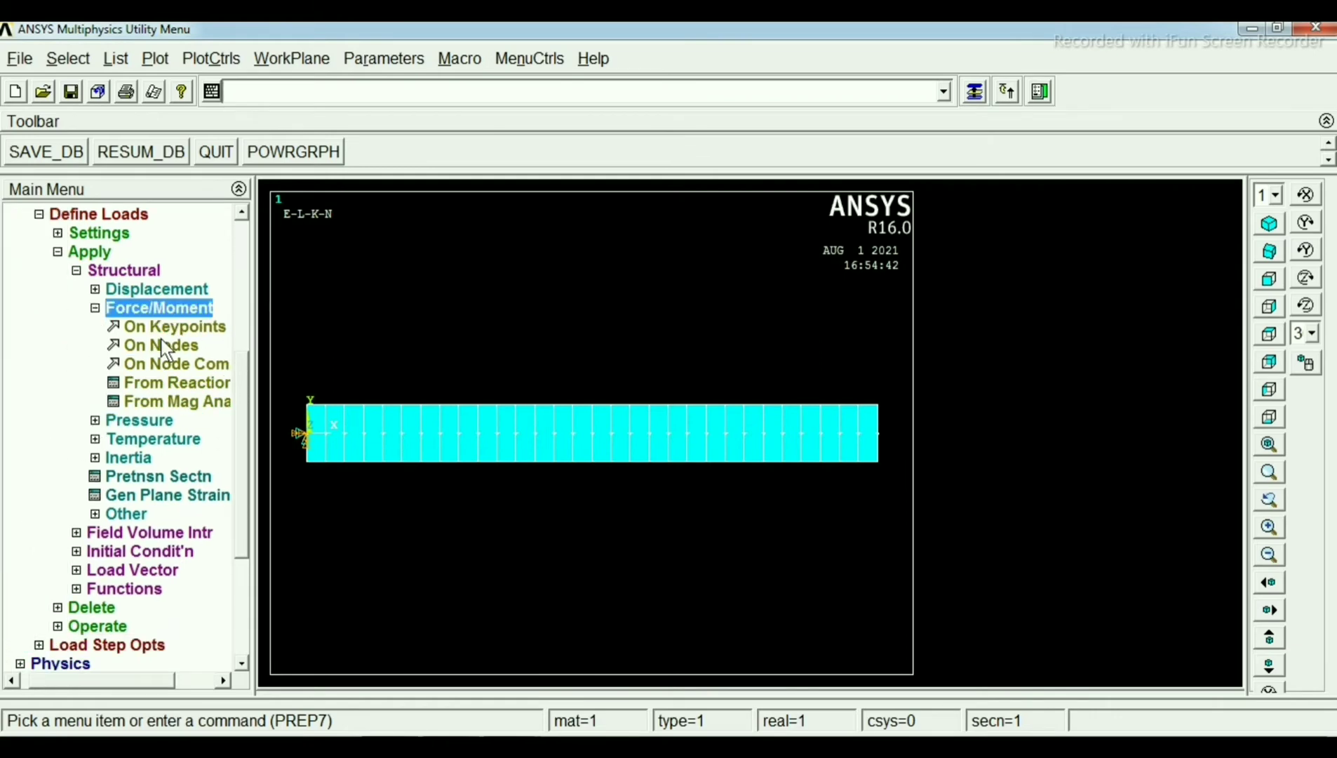
click(172, 327)
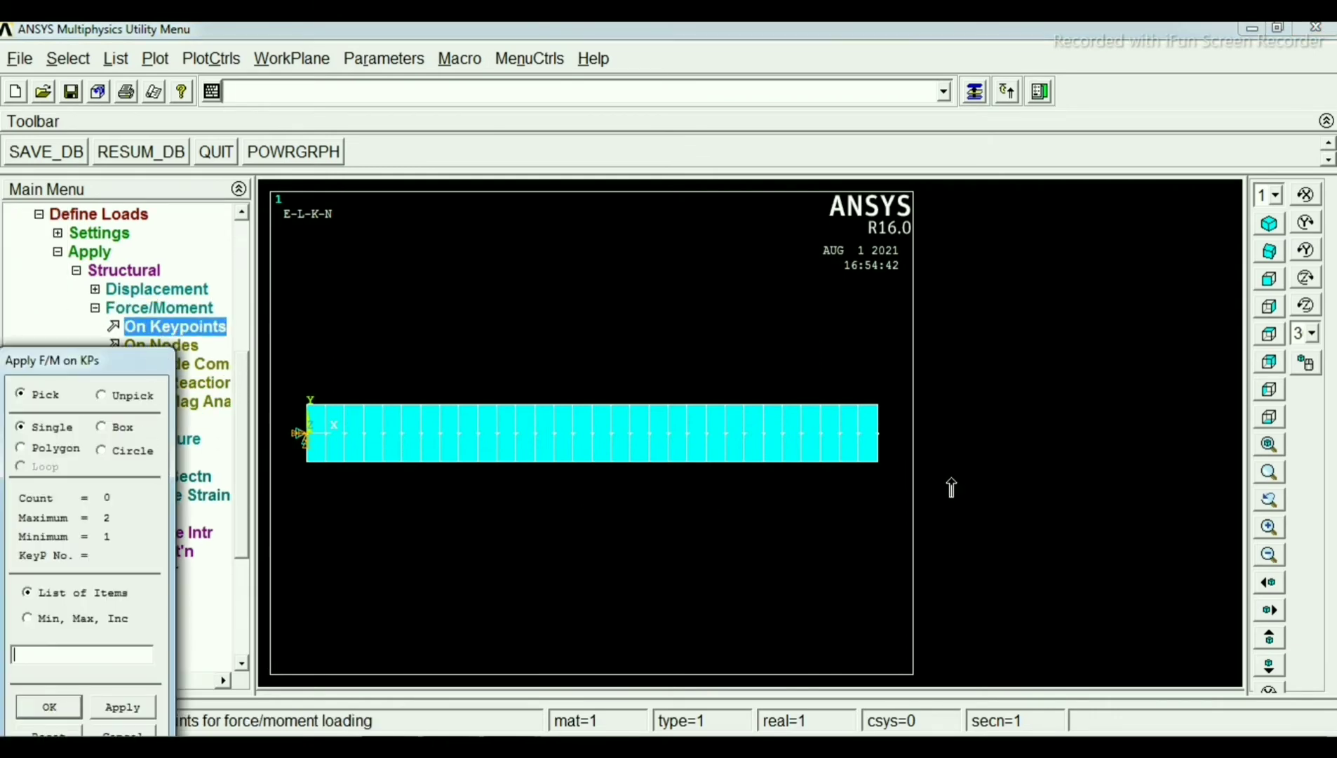
click(878, 433)
click(46, 706)
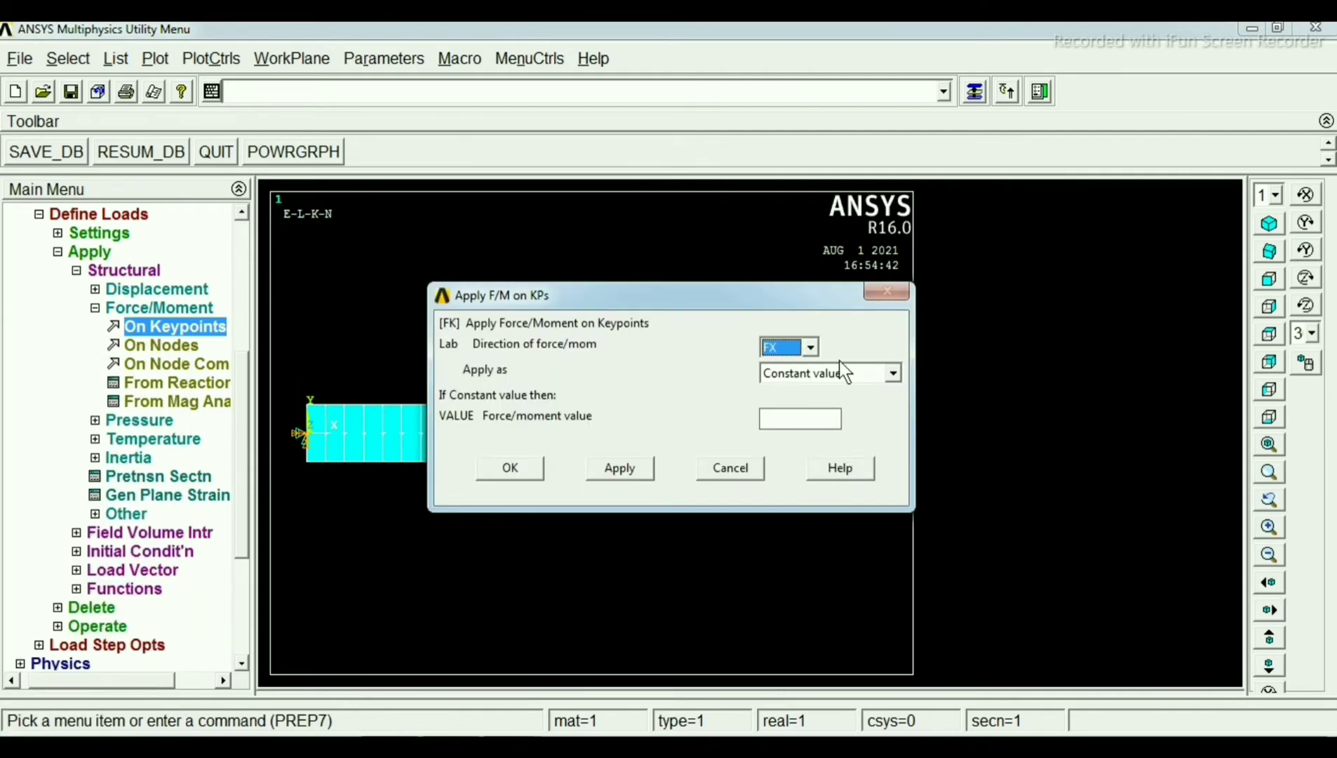
click(812, 347)
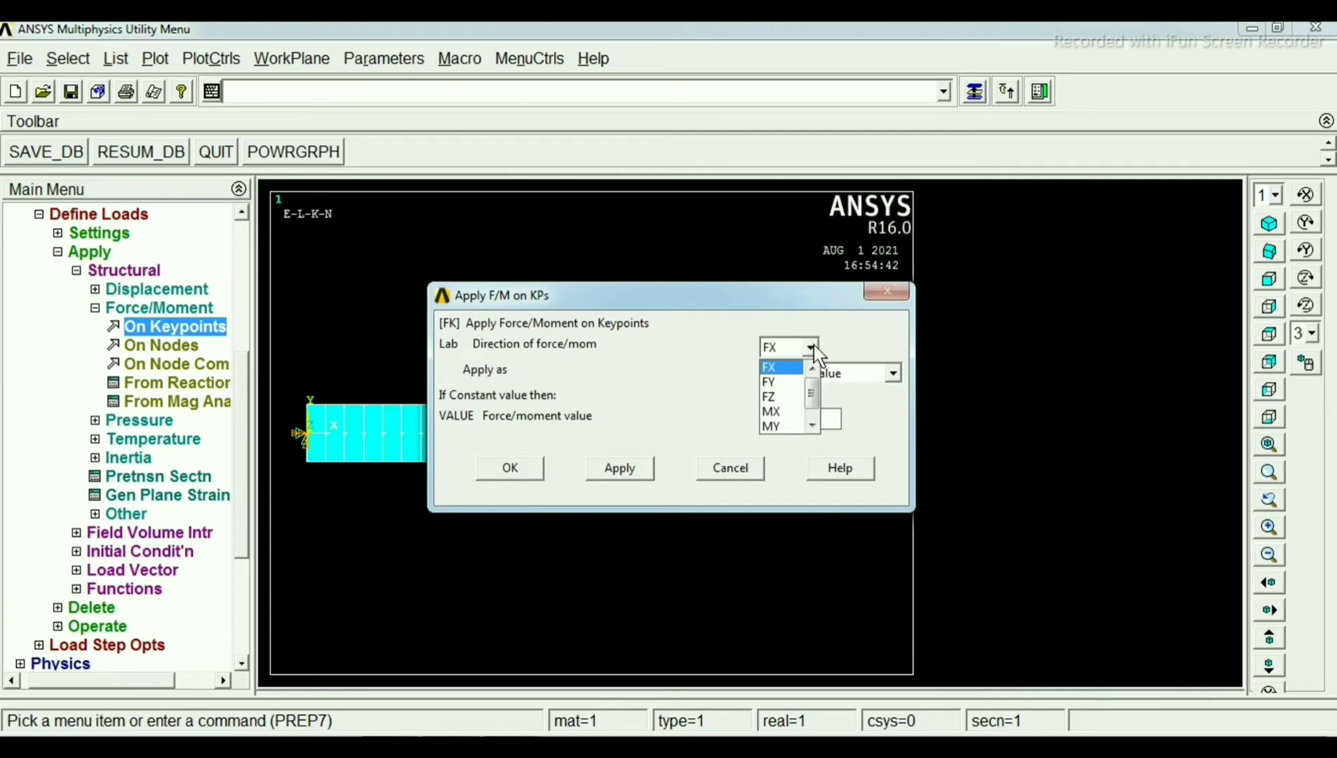
click(772, 383)
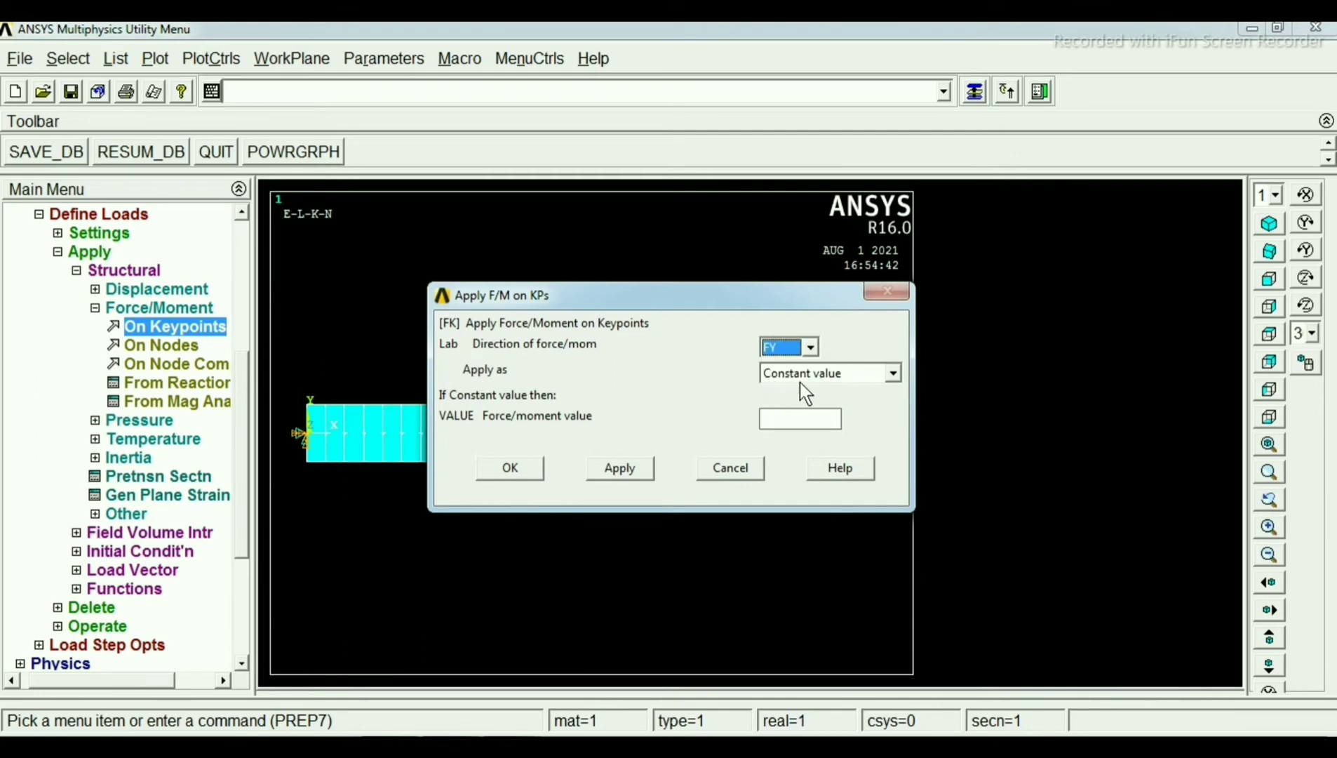
click(808, 414)
text(-1000)
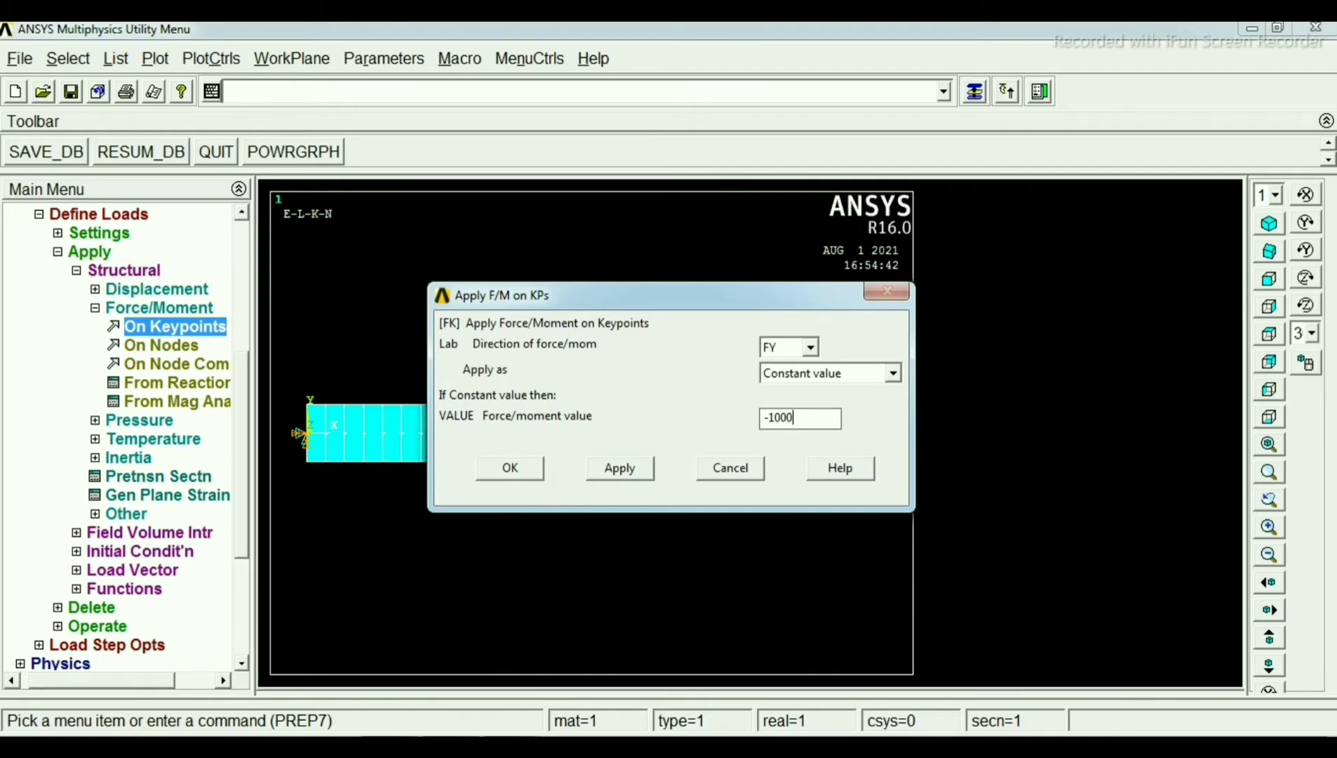
click(516, 468)
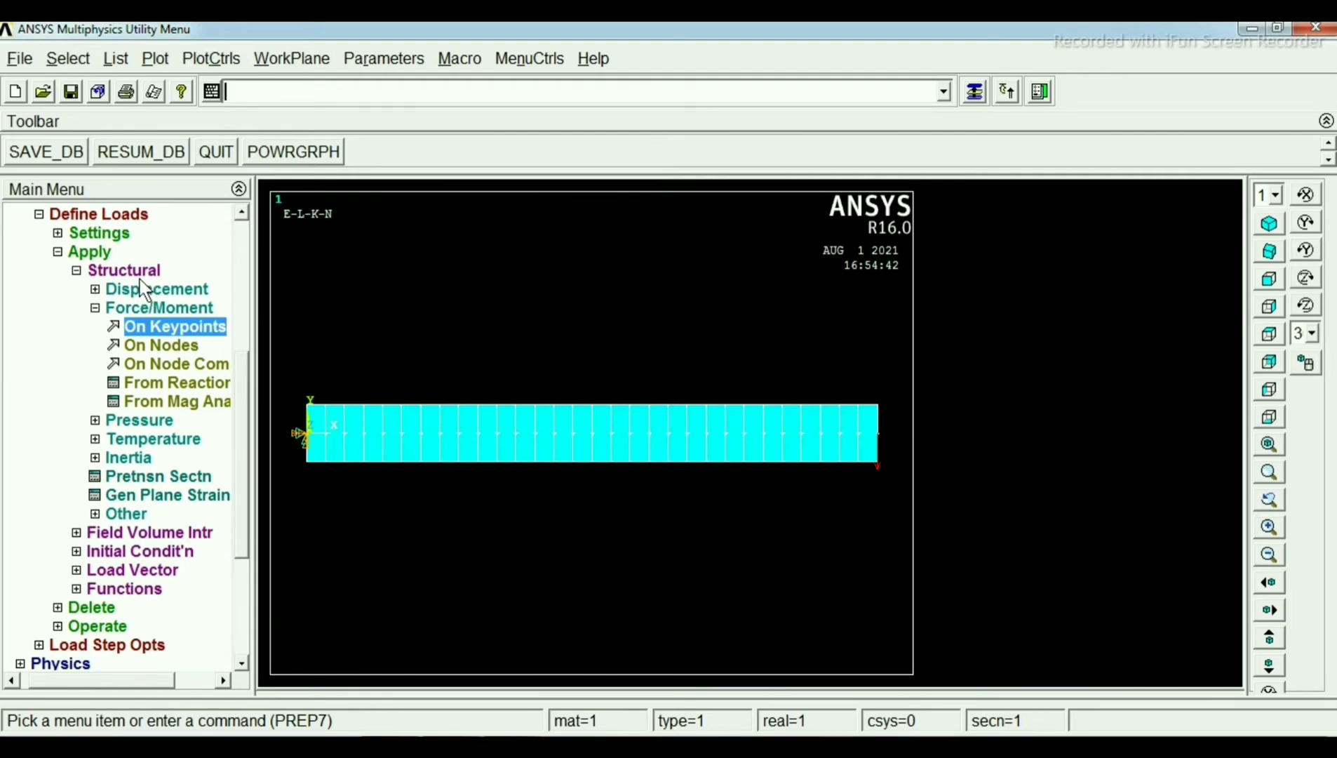
Step: Solve the current load step, and close the completion note and the solution status listing
scroll(242, 382, up, 1)
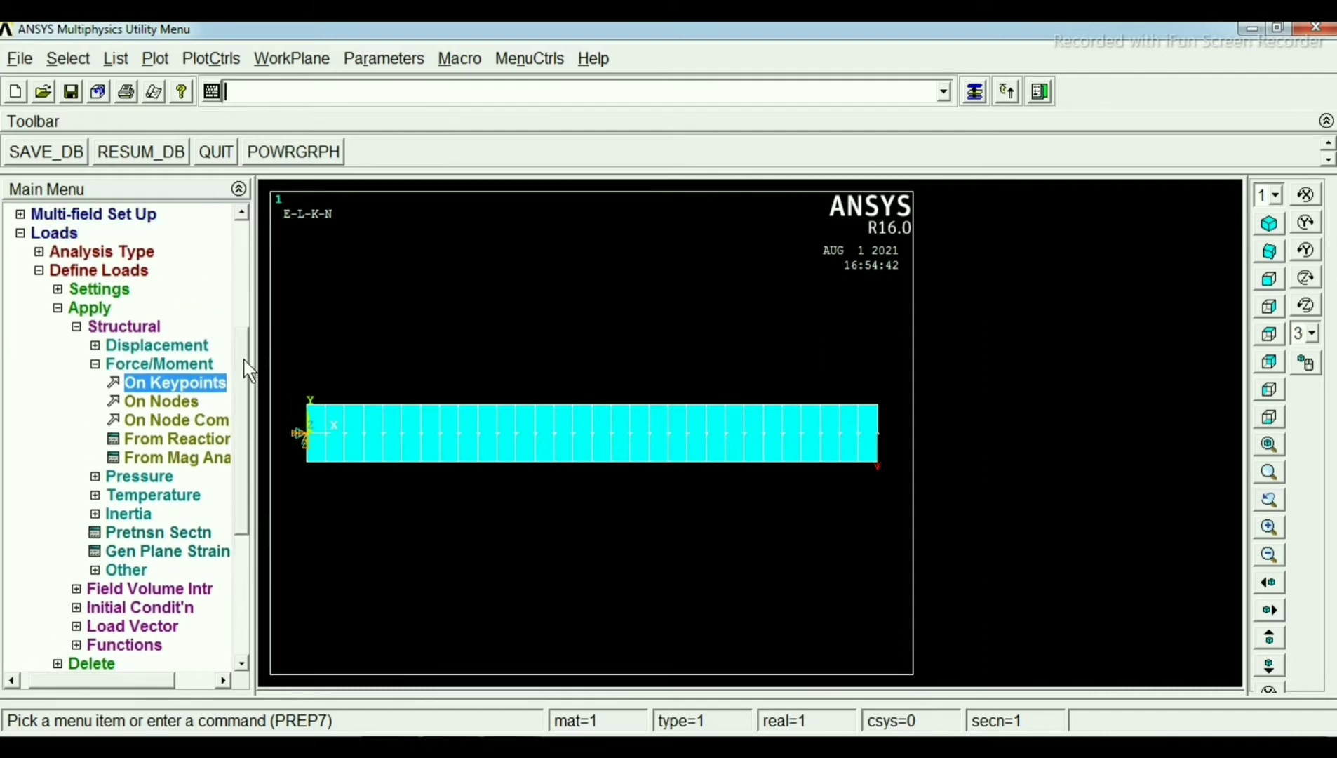
click(23, 235)
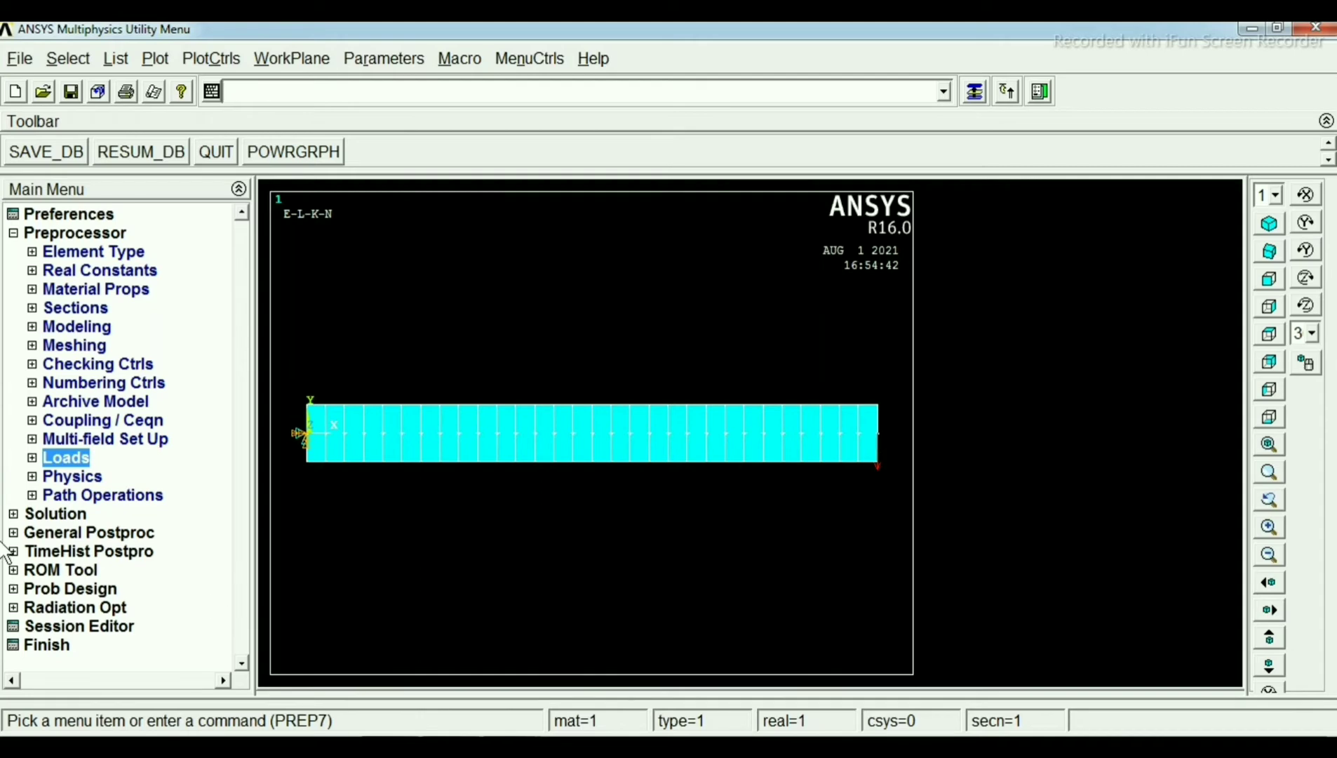
click(28, 515)
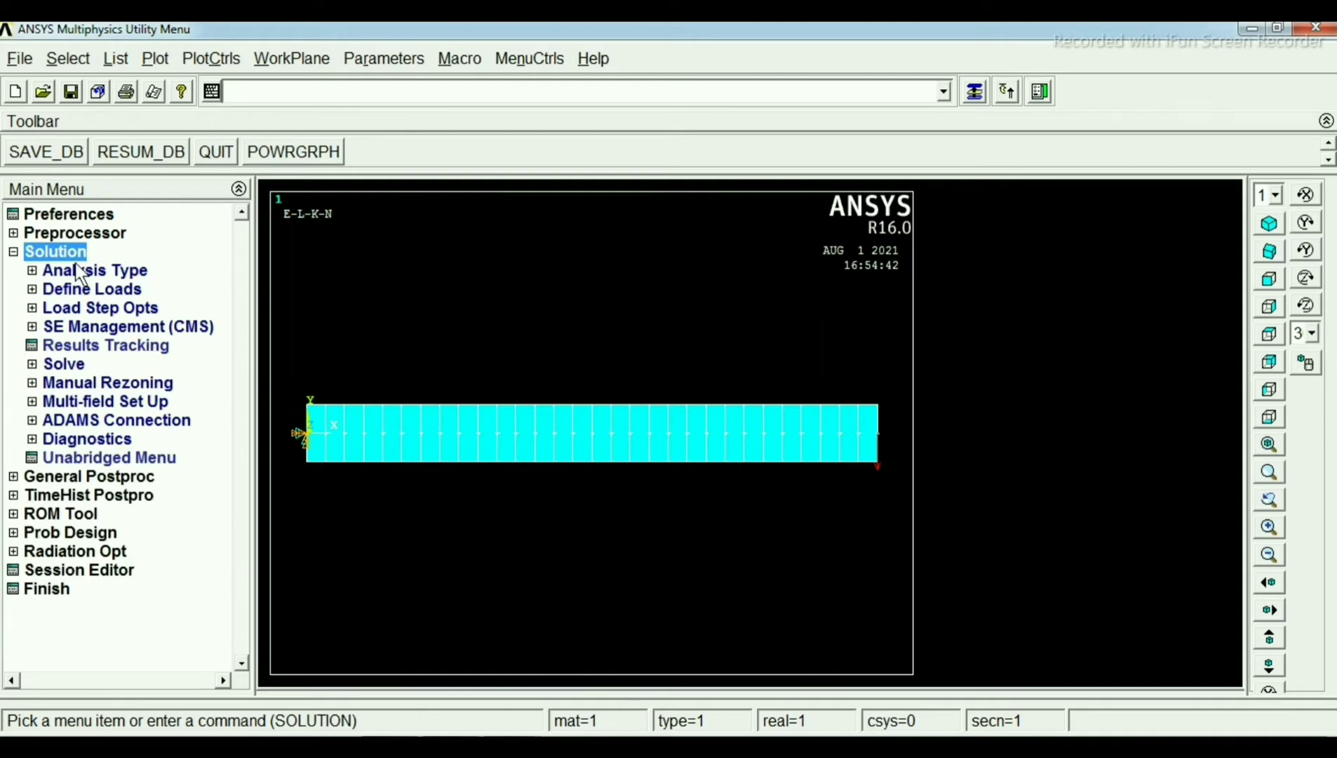
click(61, 365)
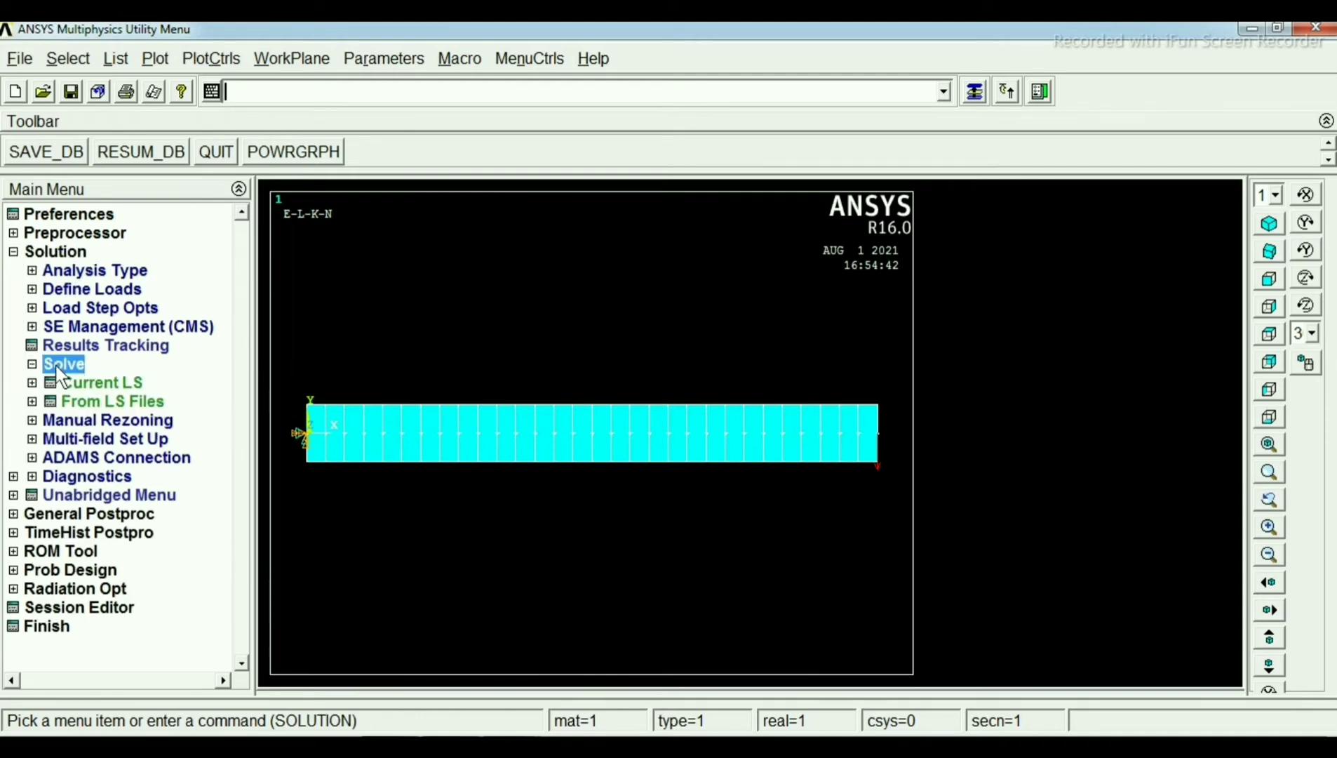
click(105, 384)
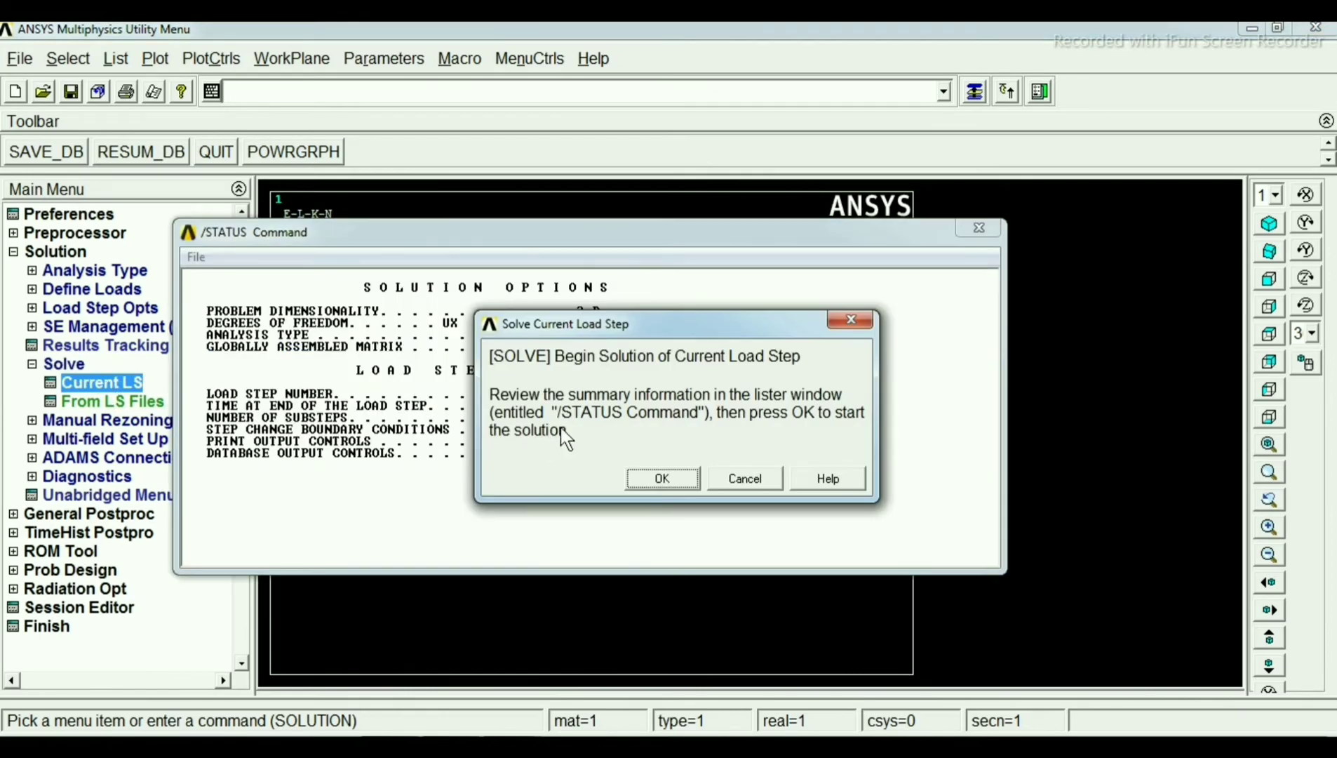
click(653, 481)
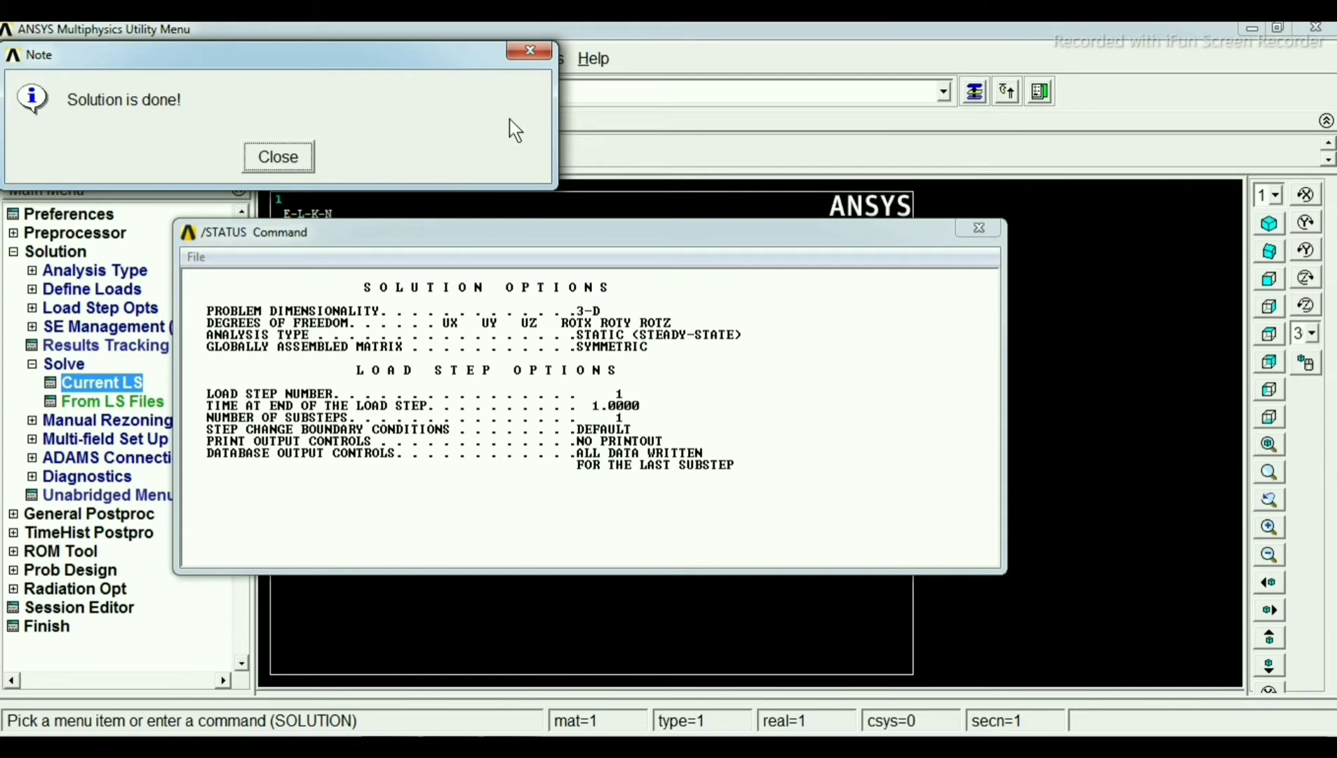
drag(439, 64, 612, 78)
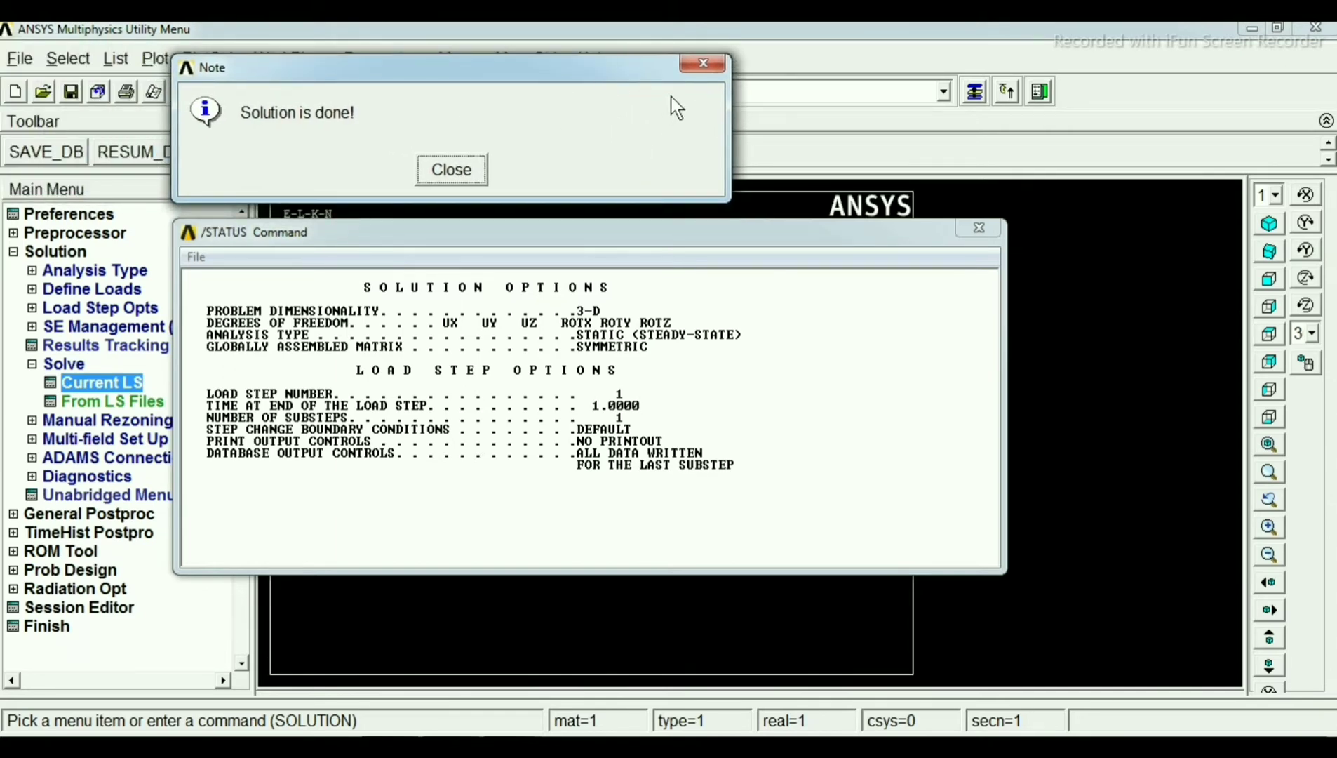
click(468, 180)
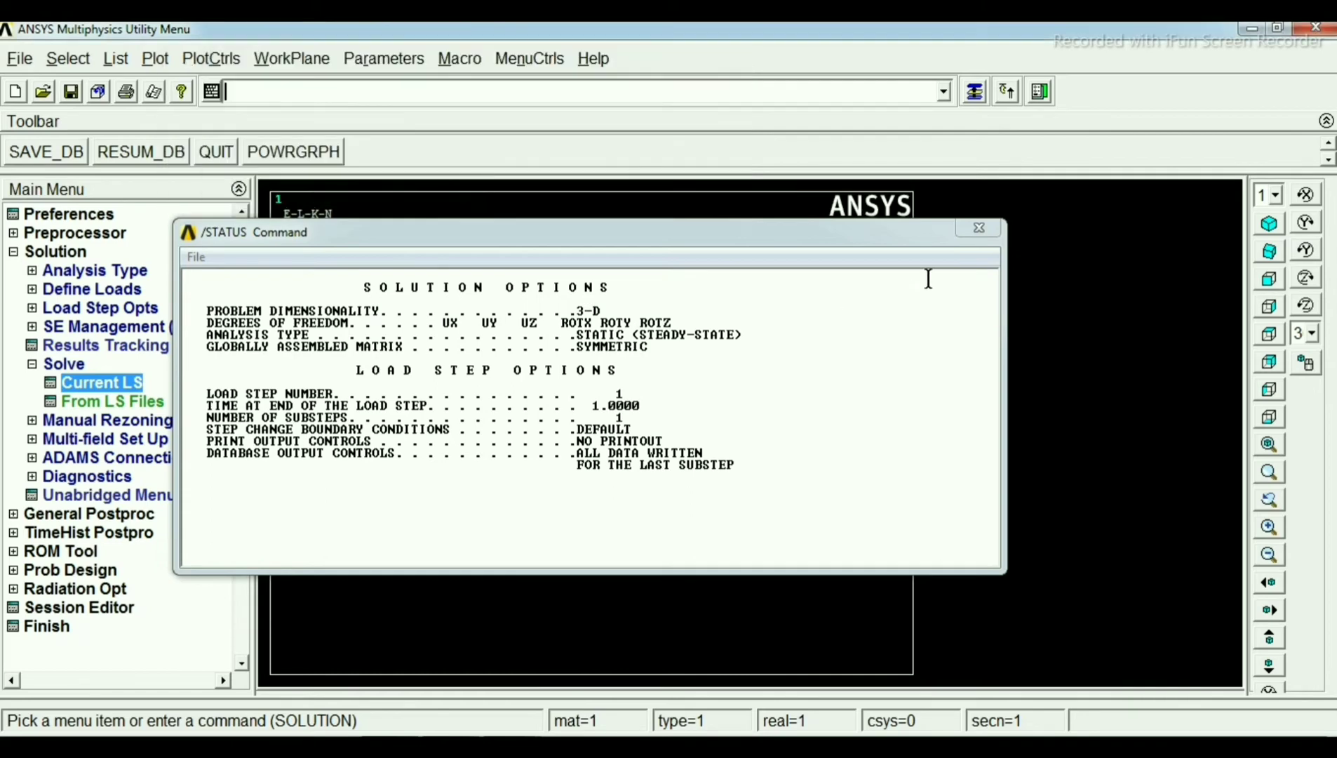
click(976, 231)
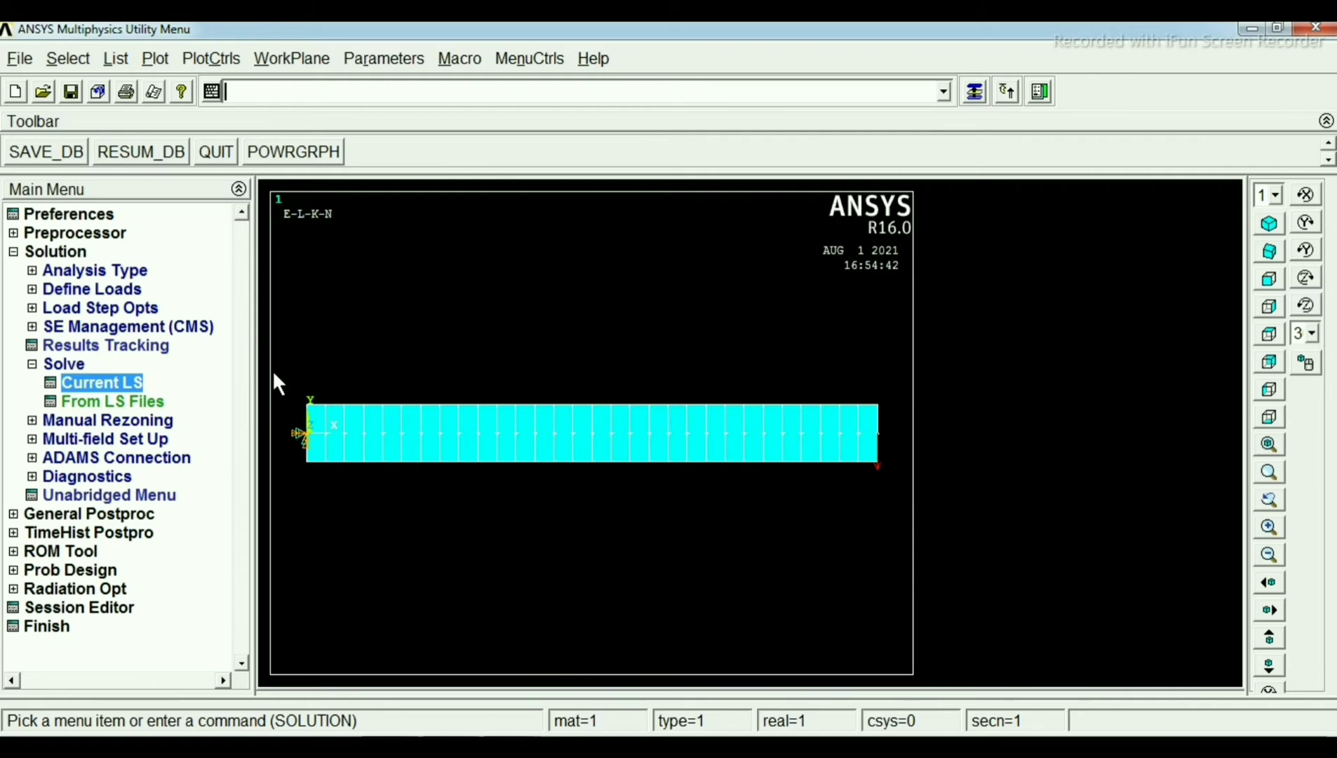
click(31, 364)
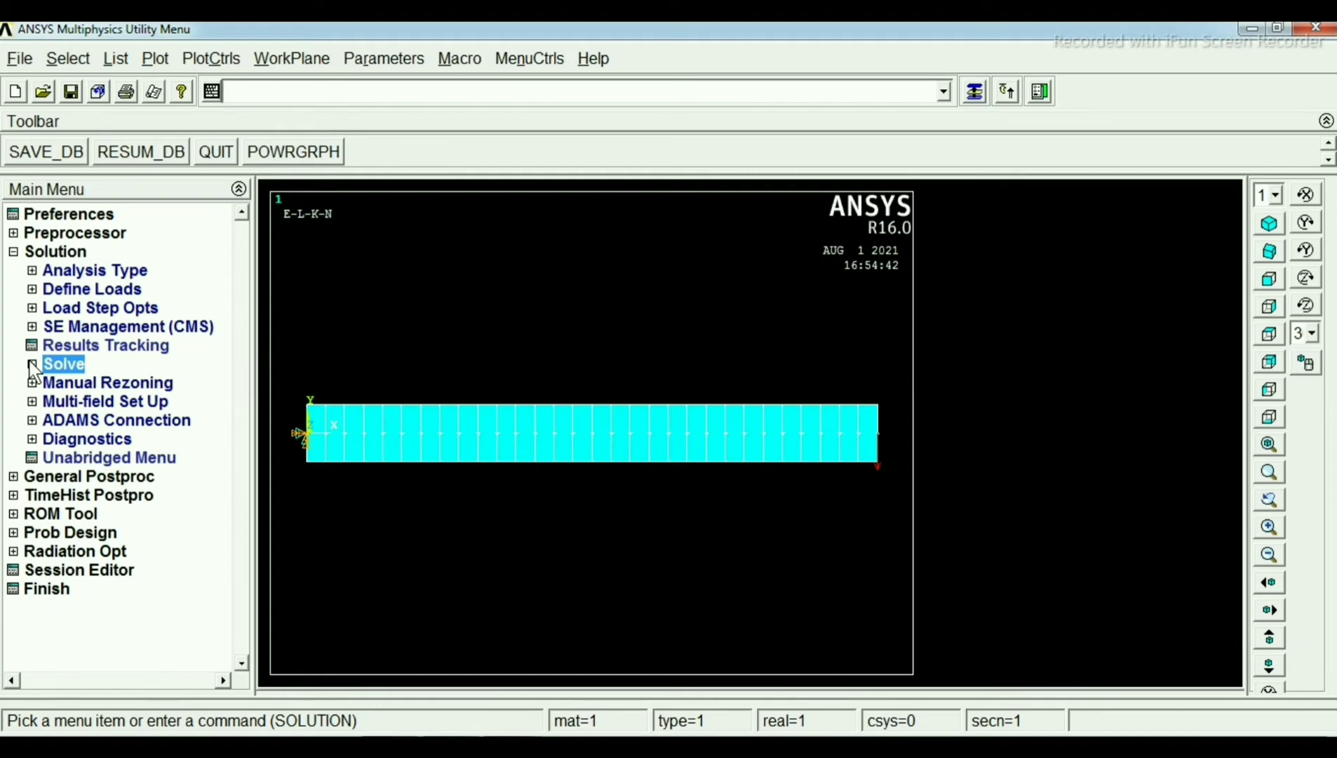
Step: Open the solved results in the Results Viewer and plot the nodal von Mises stress as a contour on the beam
click(16, 475)
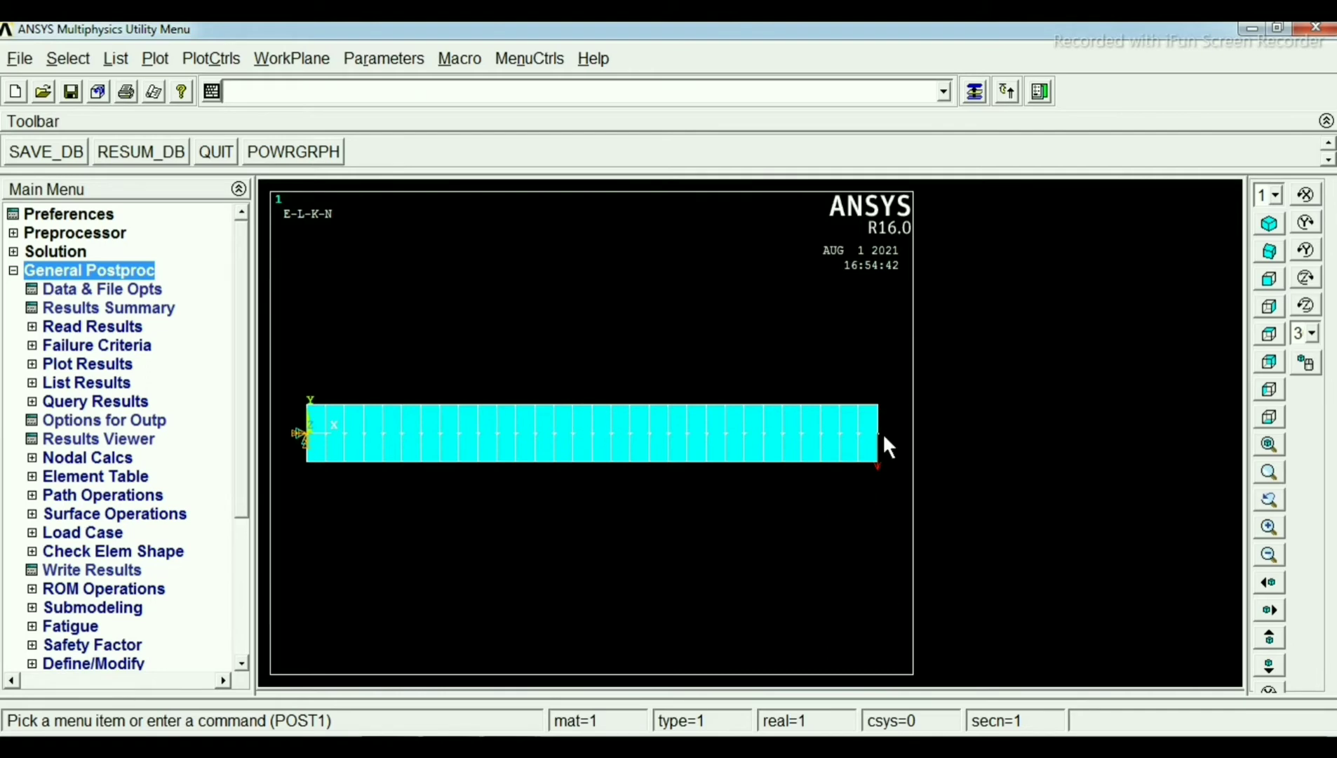
click(83, 440)
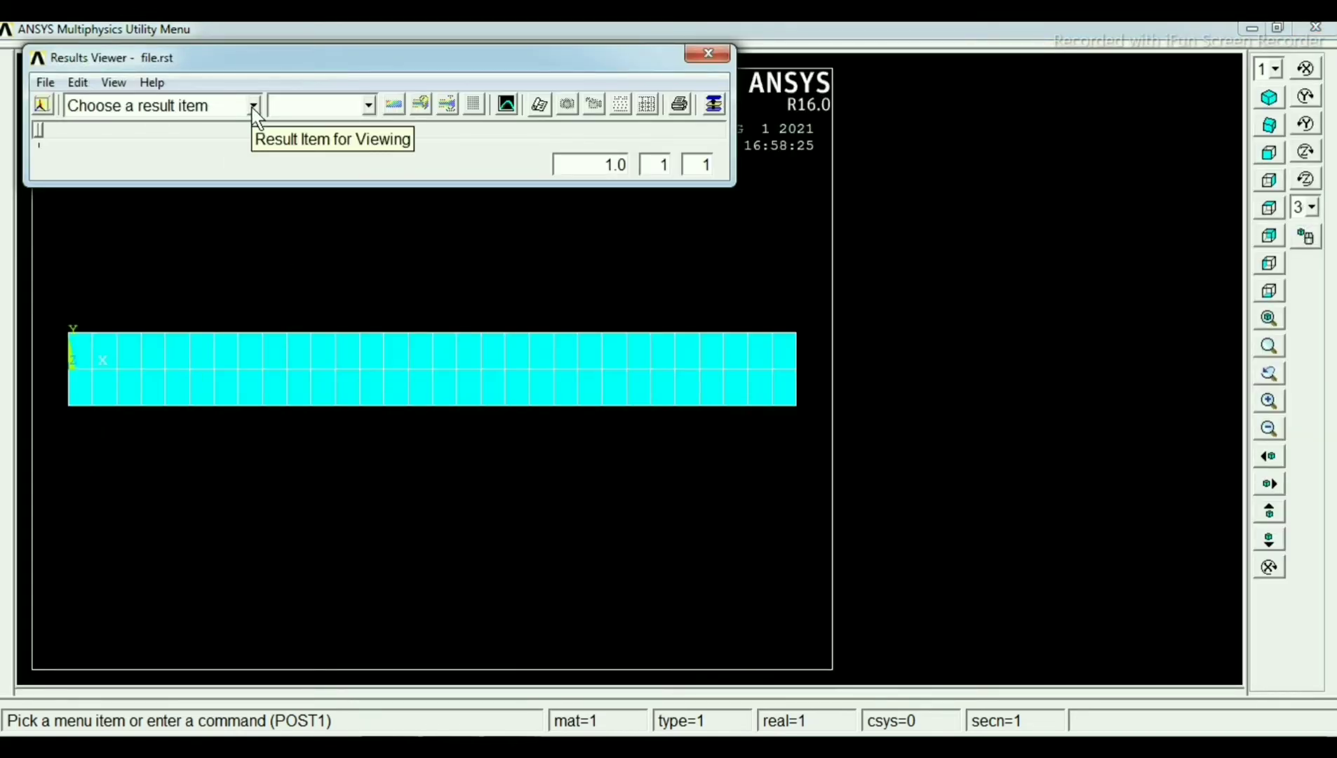
click(254, 107)
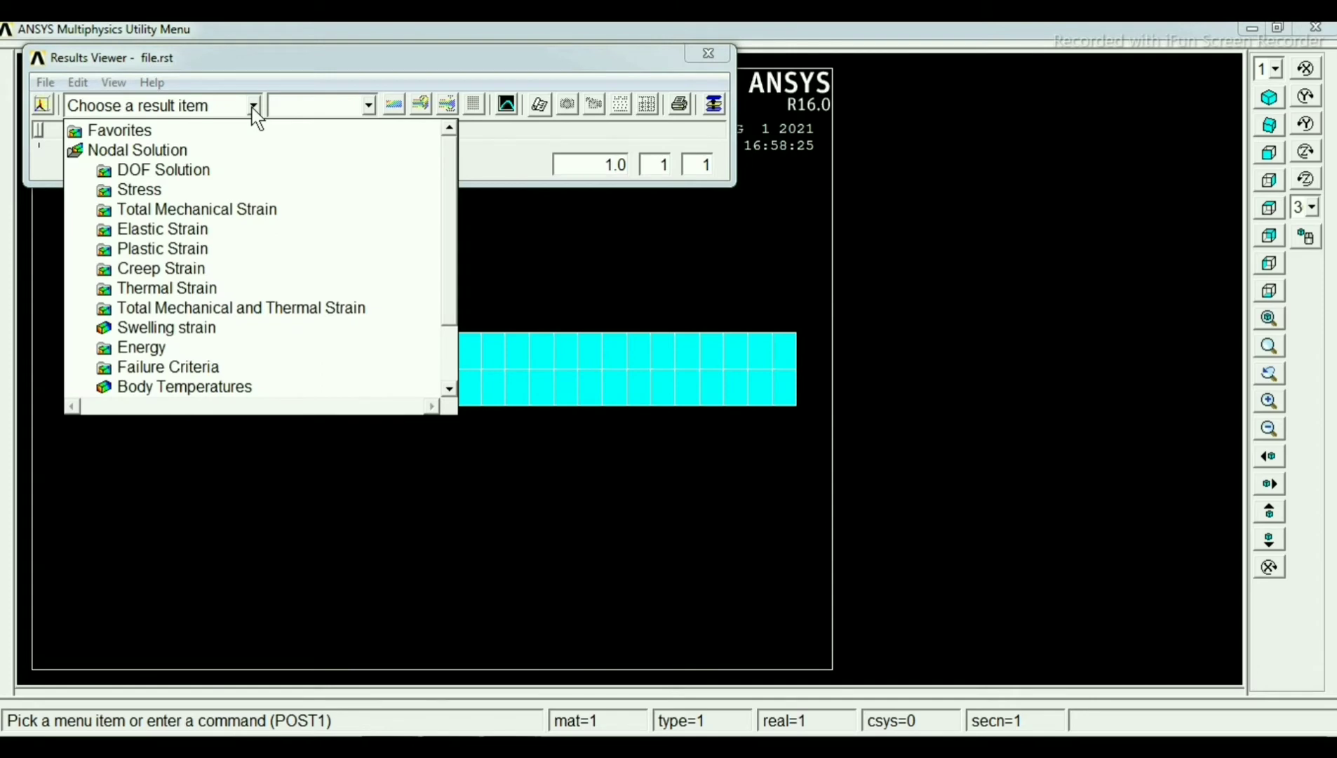
click(139, 191)
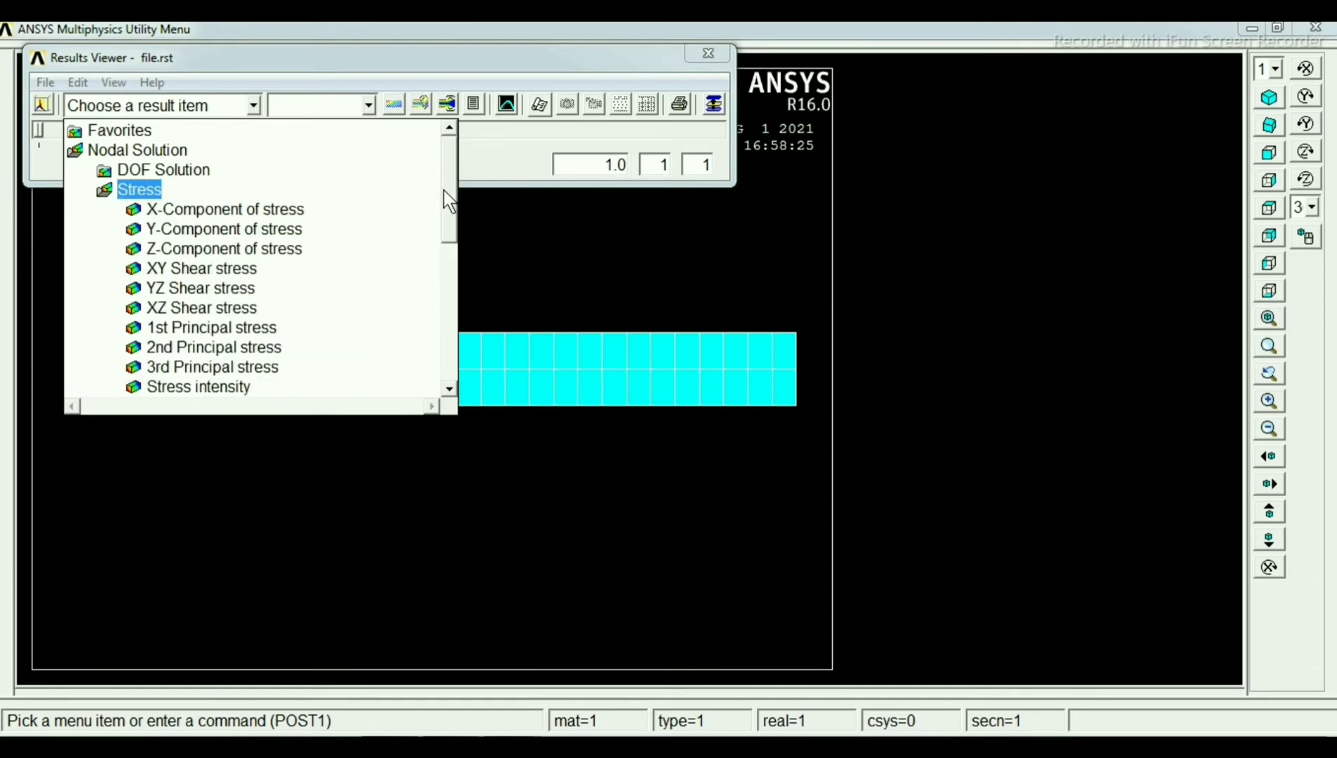
drag(450, 203, 454, 239)
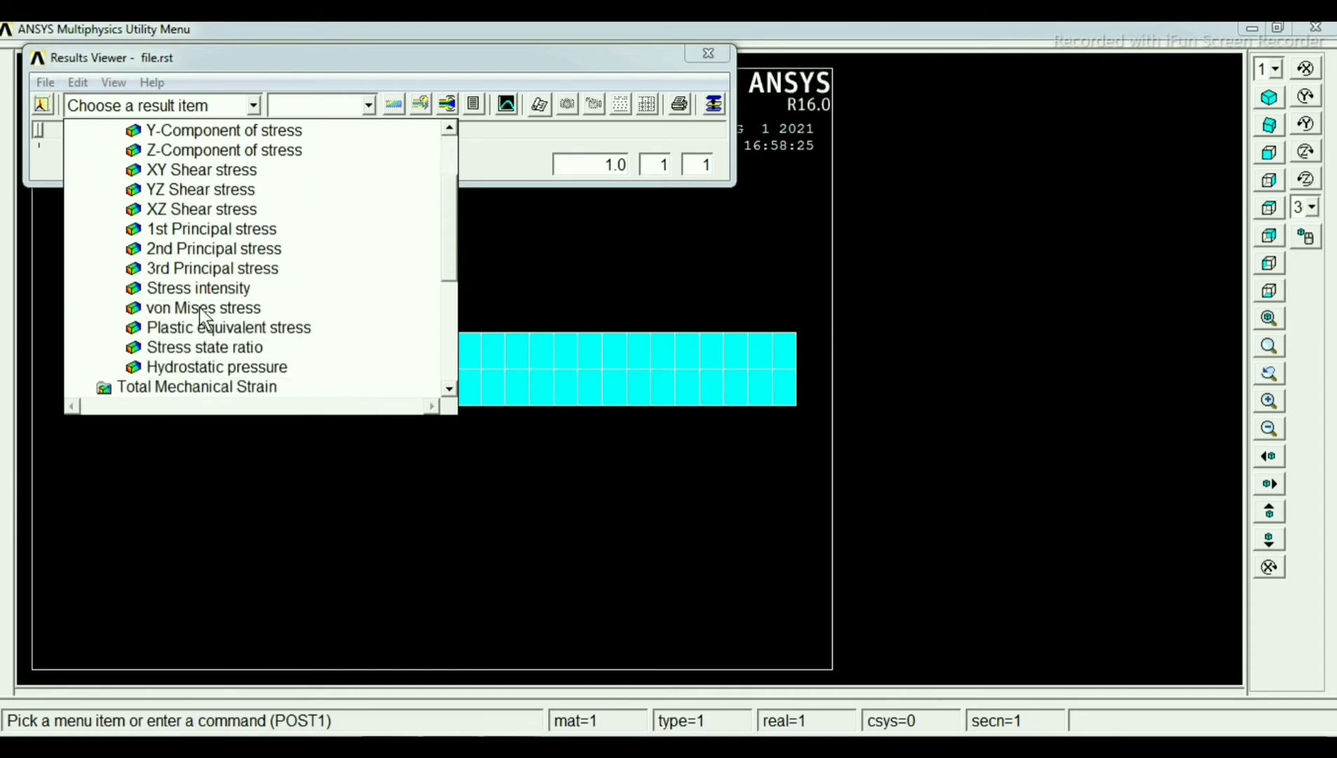
click(203, 309)
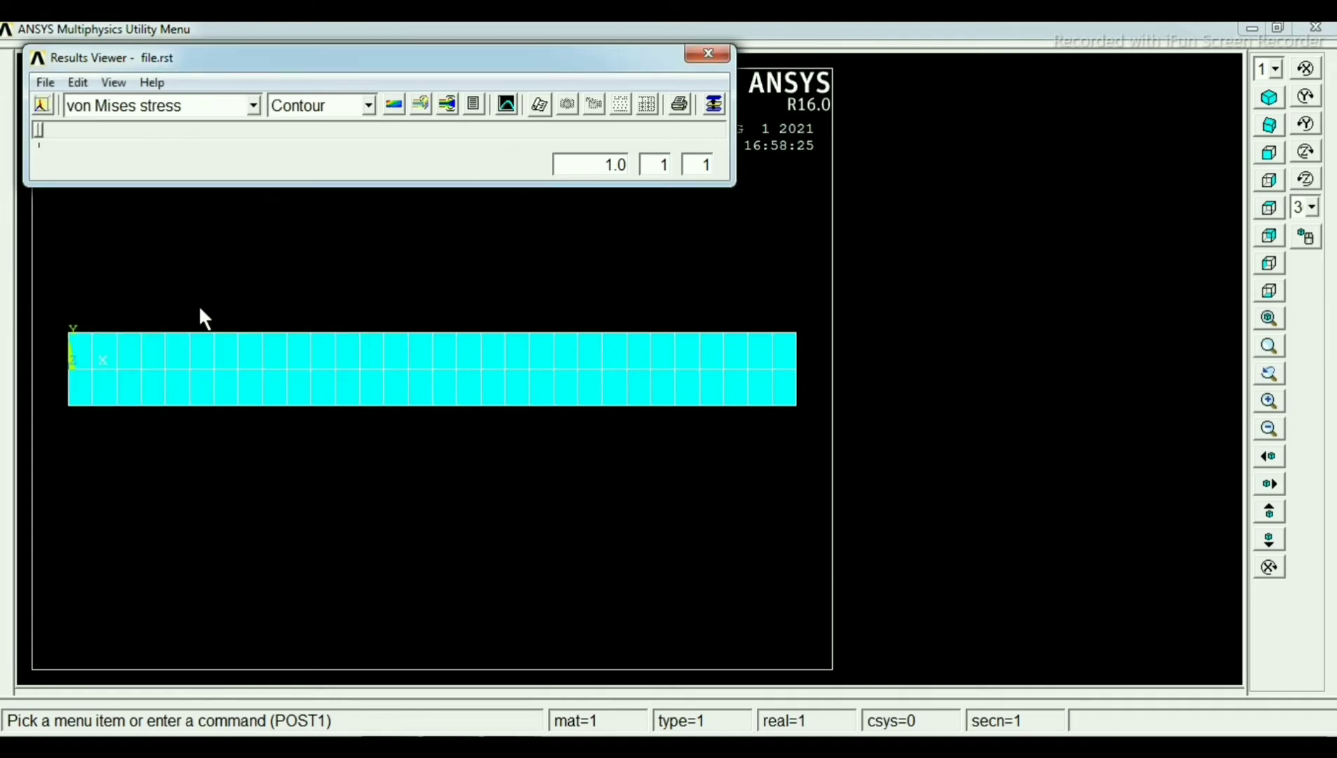
click(395, 105)
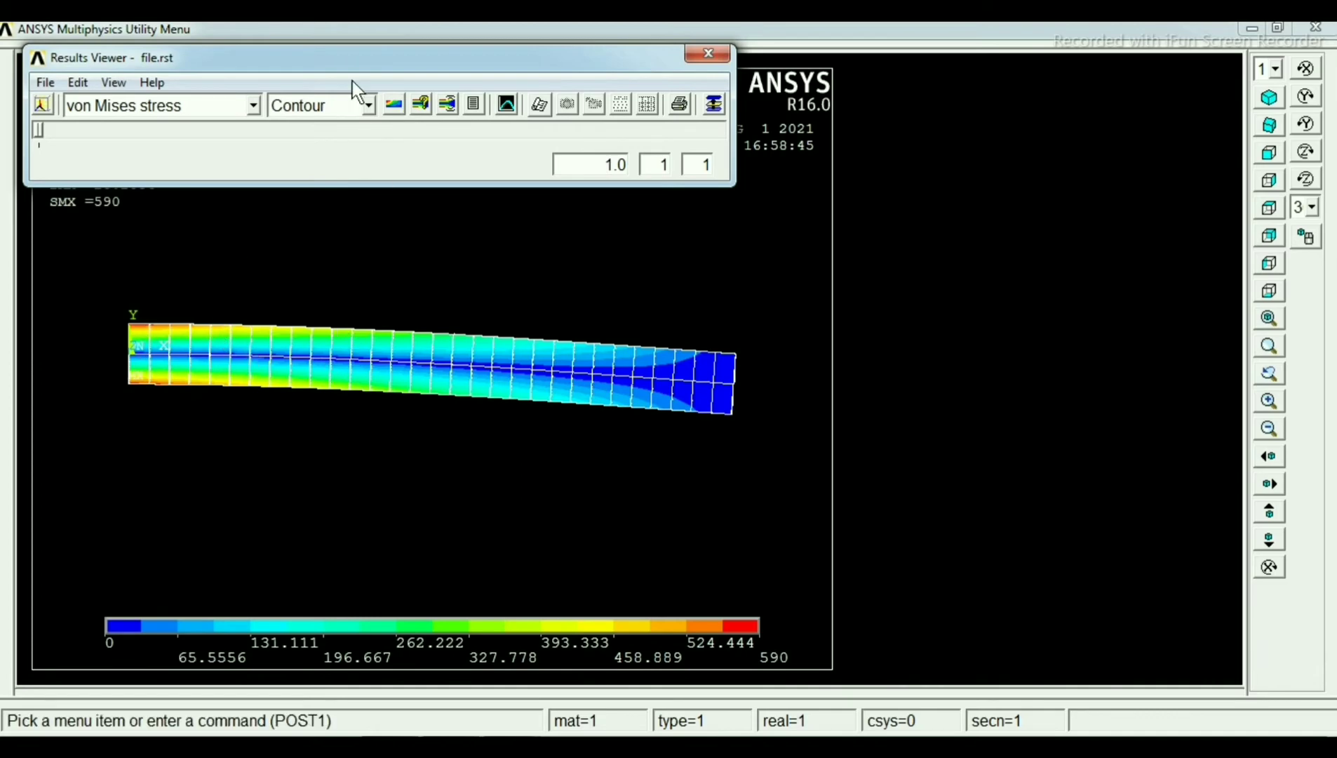
Step: Plot the DOF solution's displacement vector sum as a contour on the beam, and close the Results Viewer
drag(343, 62, 859, 190)
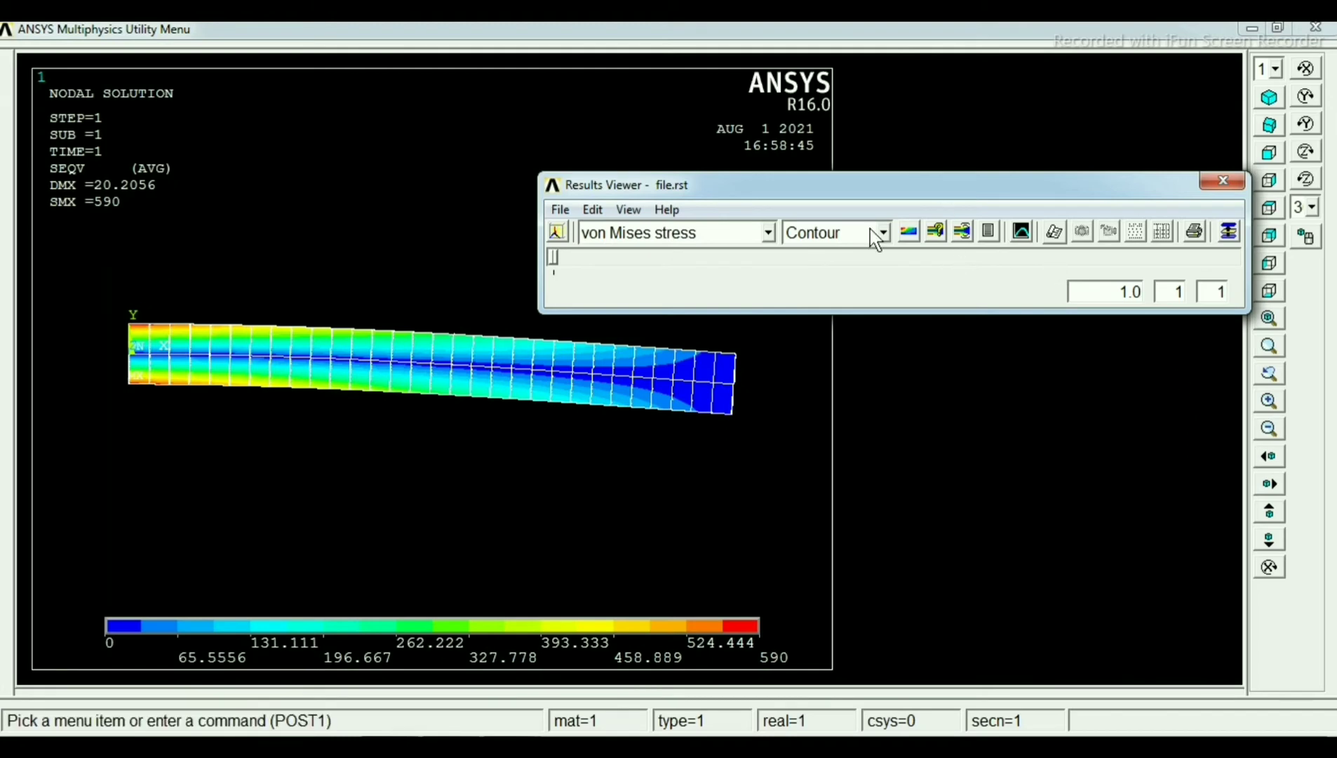
drag(688, 189, 677, 84)
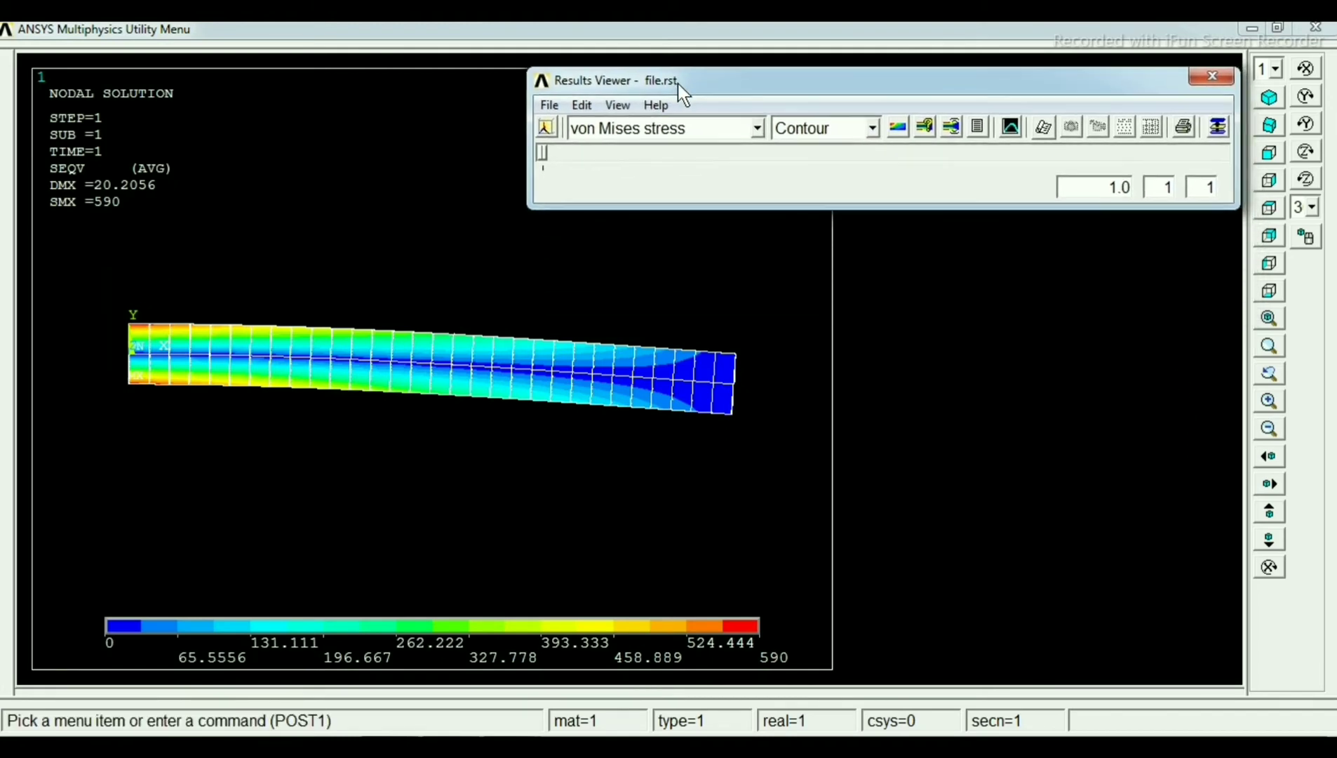
click(757, 128)
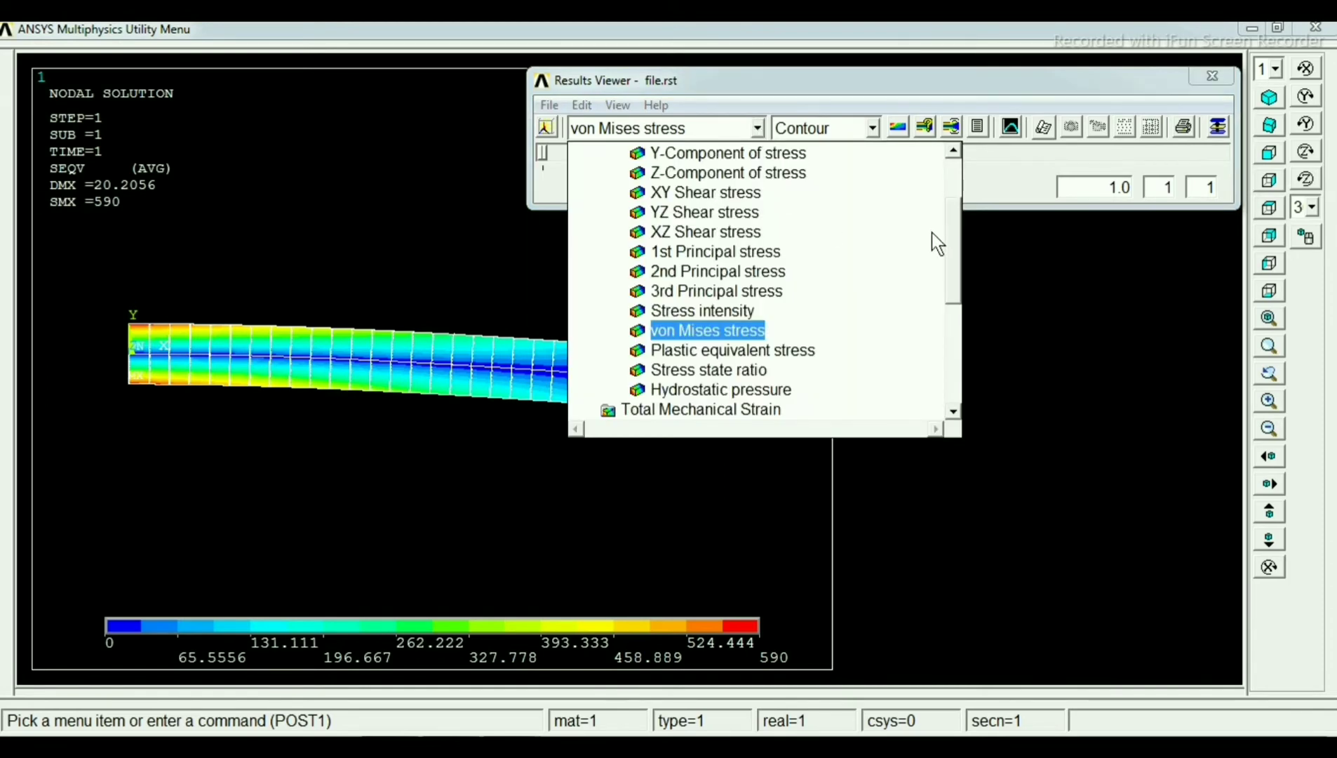
drag(954, 243, 945, 203)
click(667, 198)
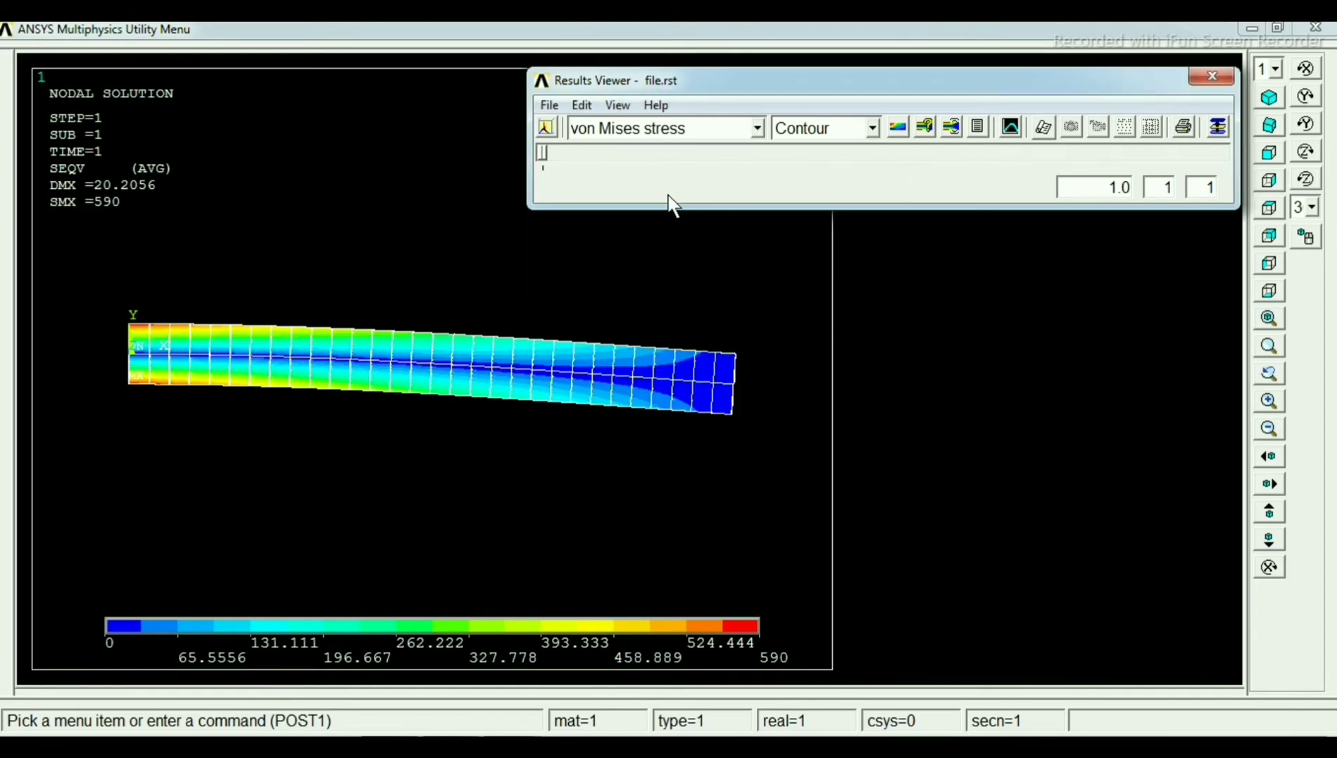
click(759, 130)
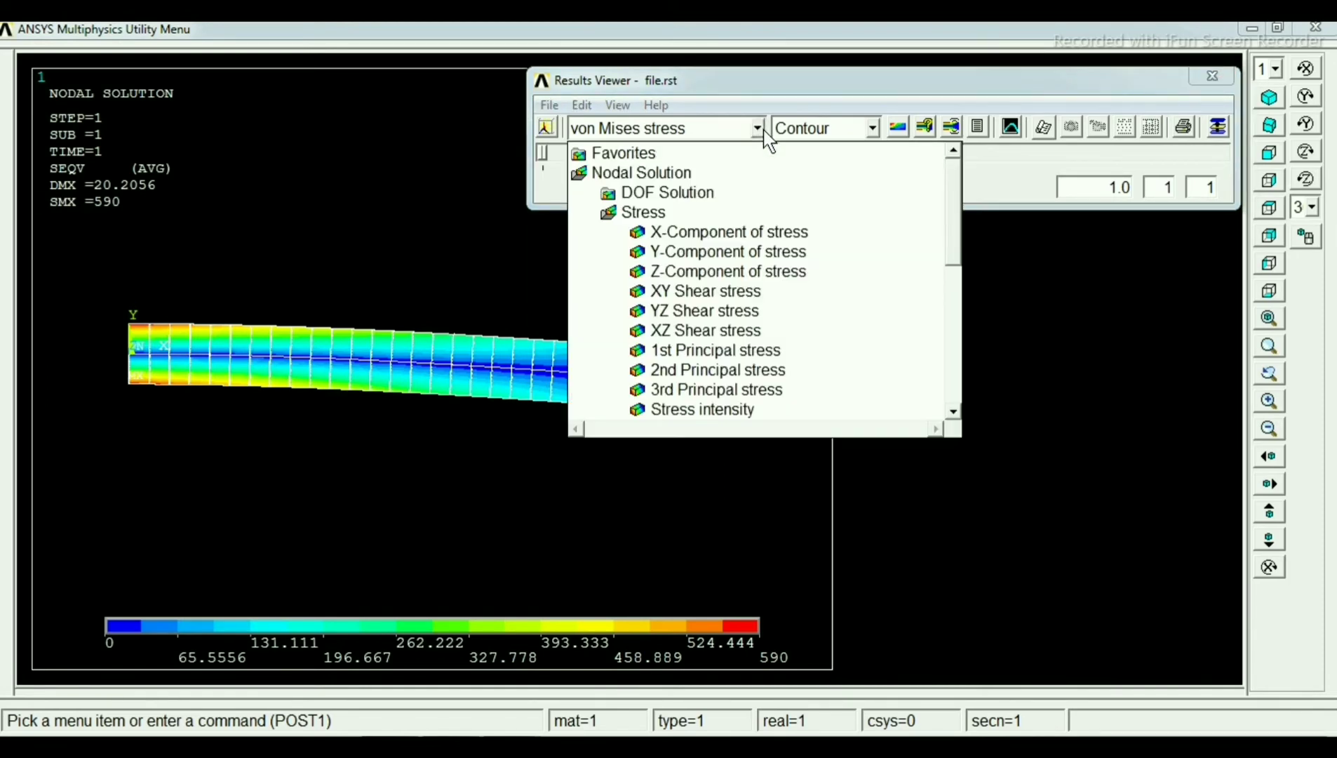
double_click(658, 196)
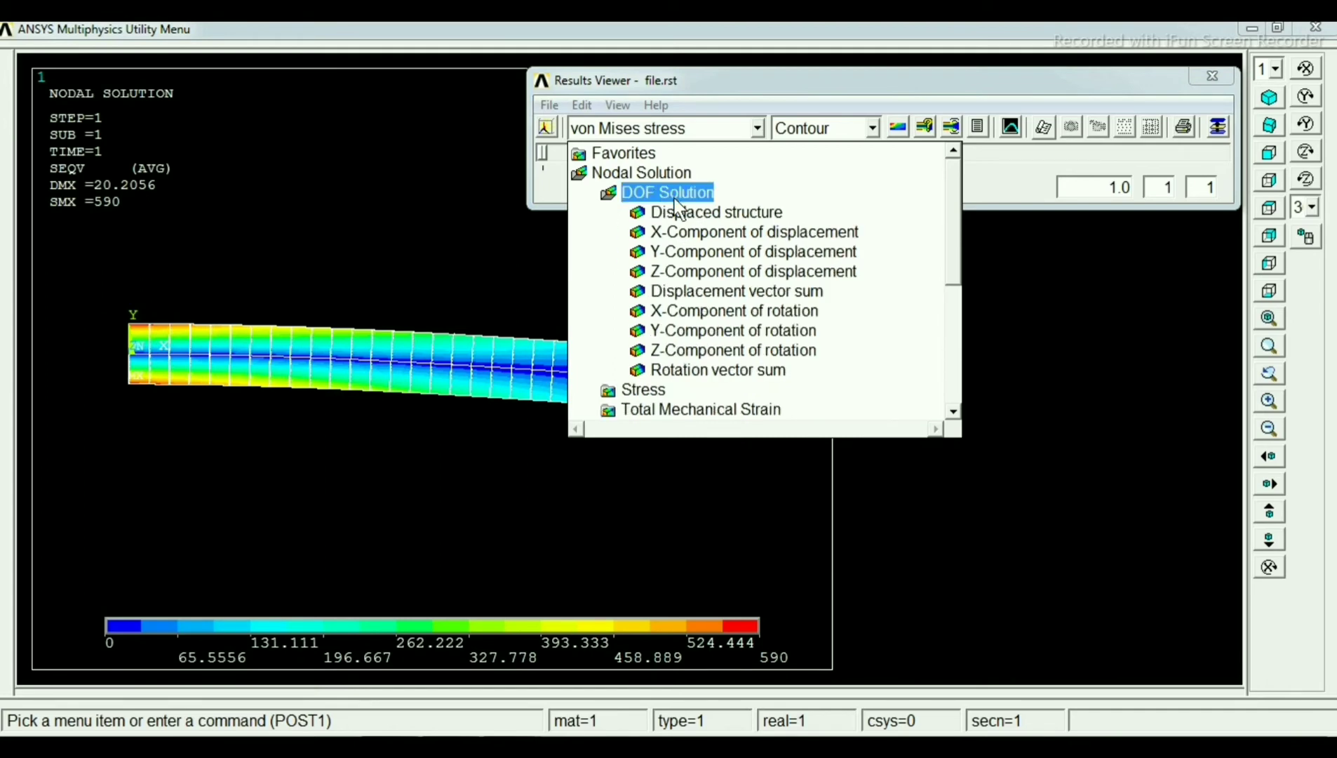
click(715, 288)
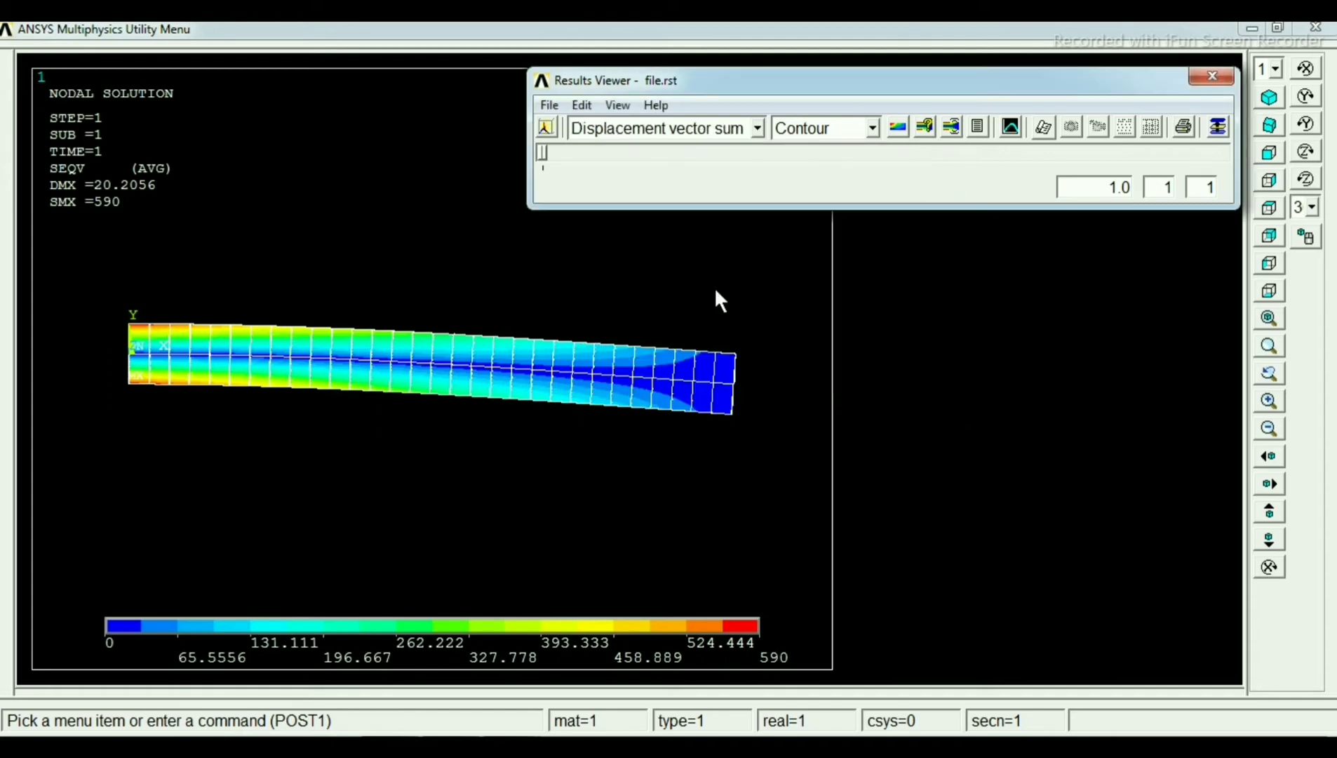
click(898, 129)
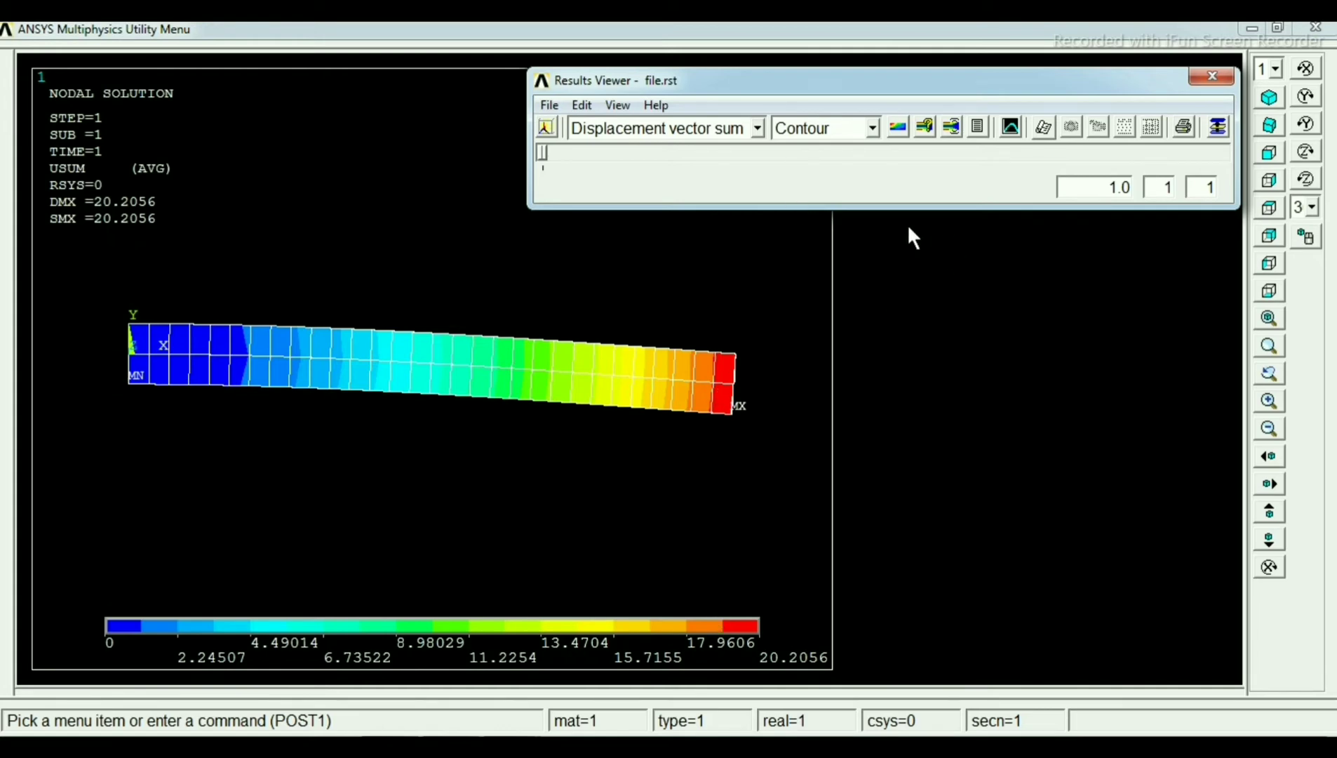
click(1215, 73)
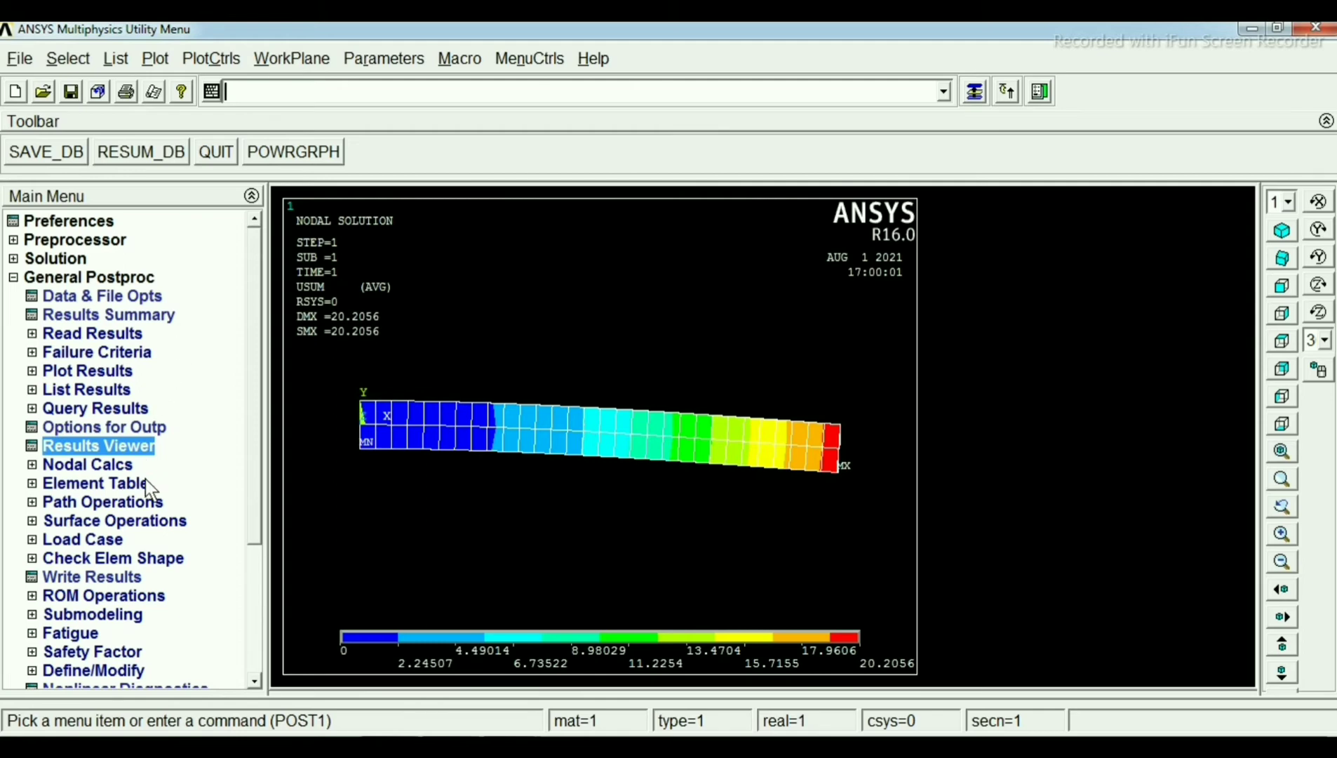
Step: Start a new element table item with its results data taken by sequence number as SMISC
click(116, 482)
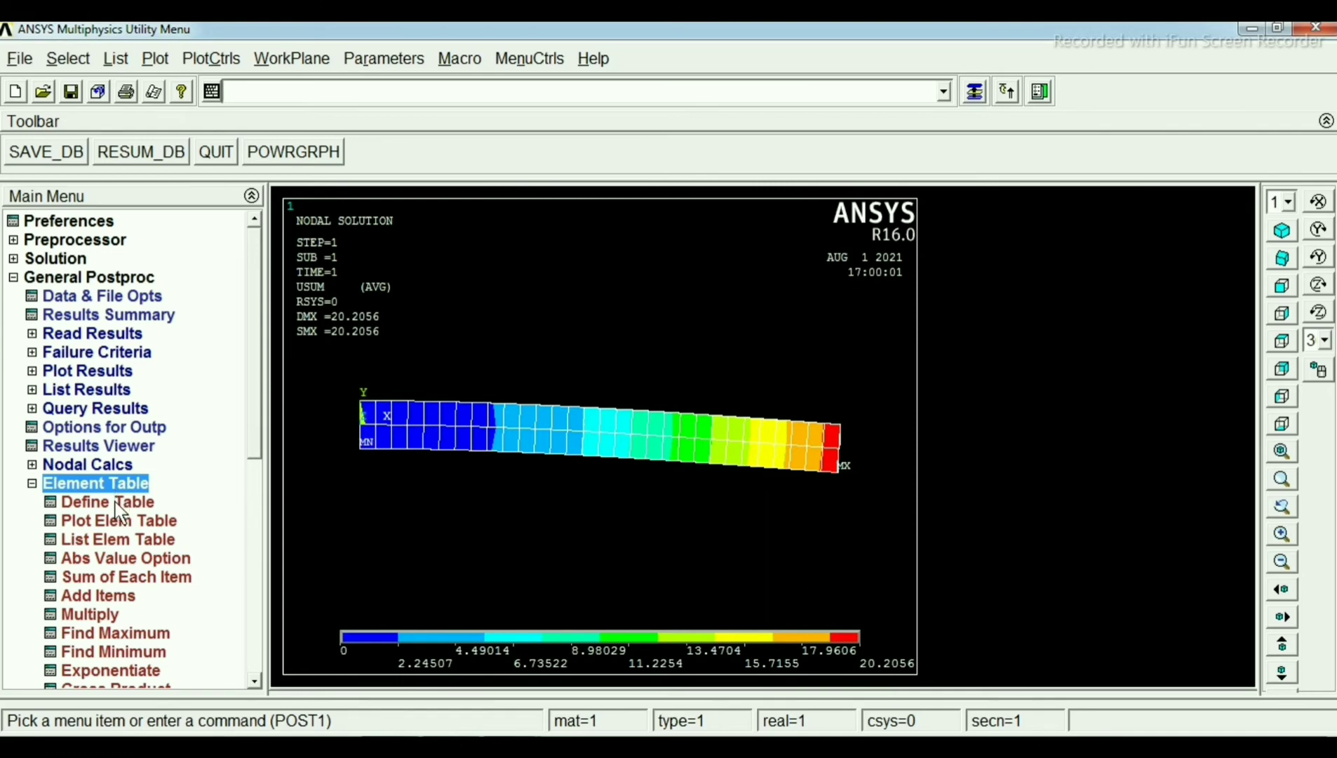
click(117, 502)
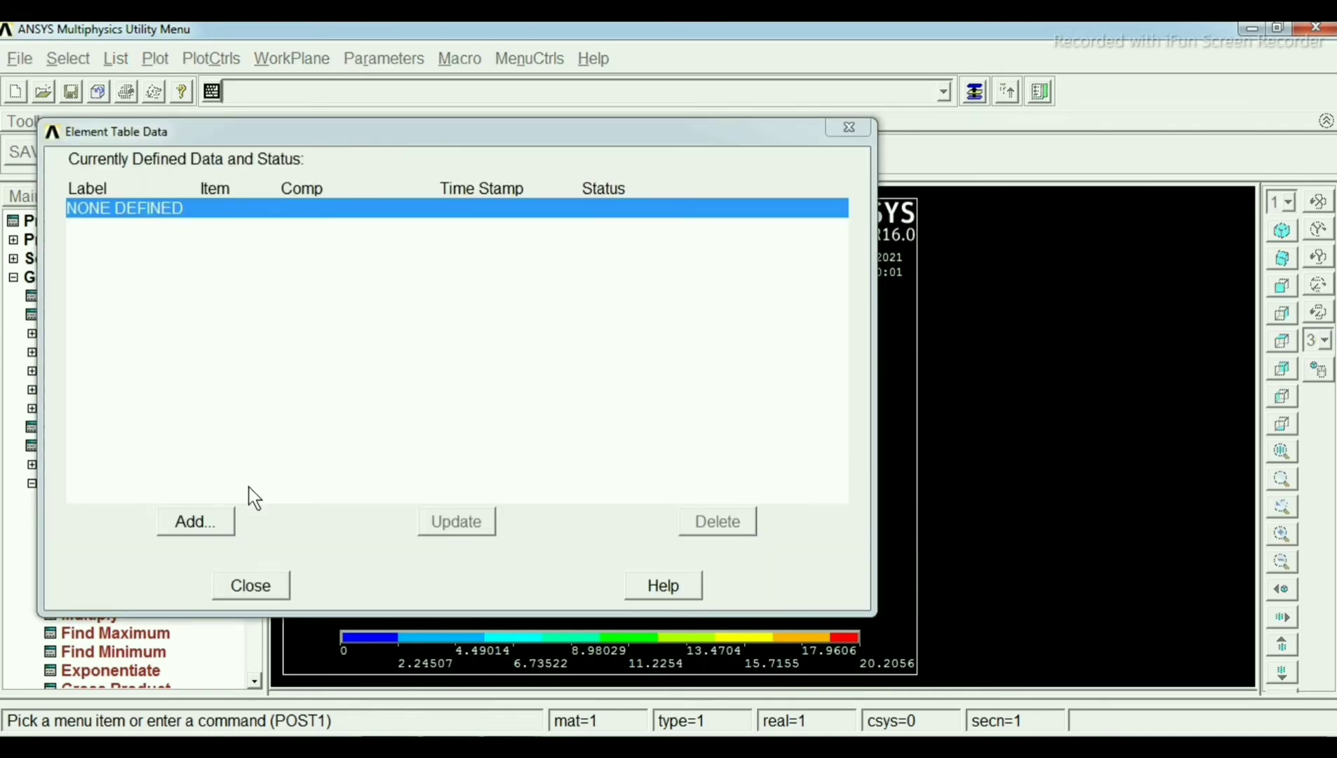
click(214, 524)
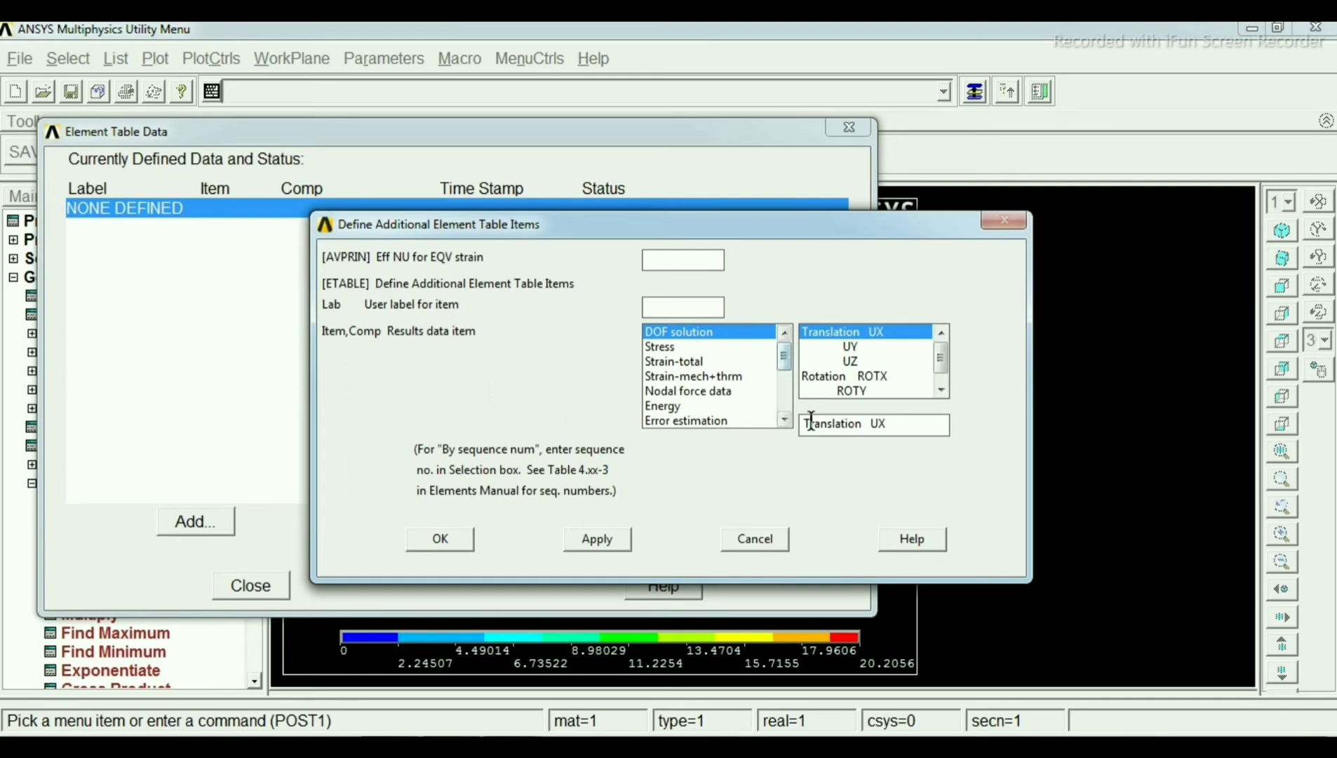
drag(784, 353, 787, 404)
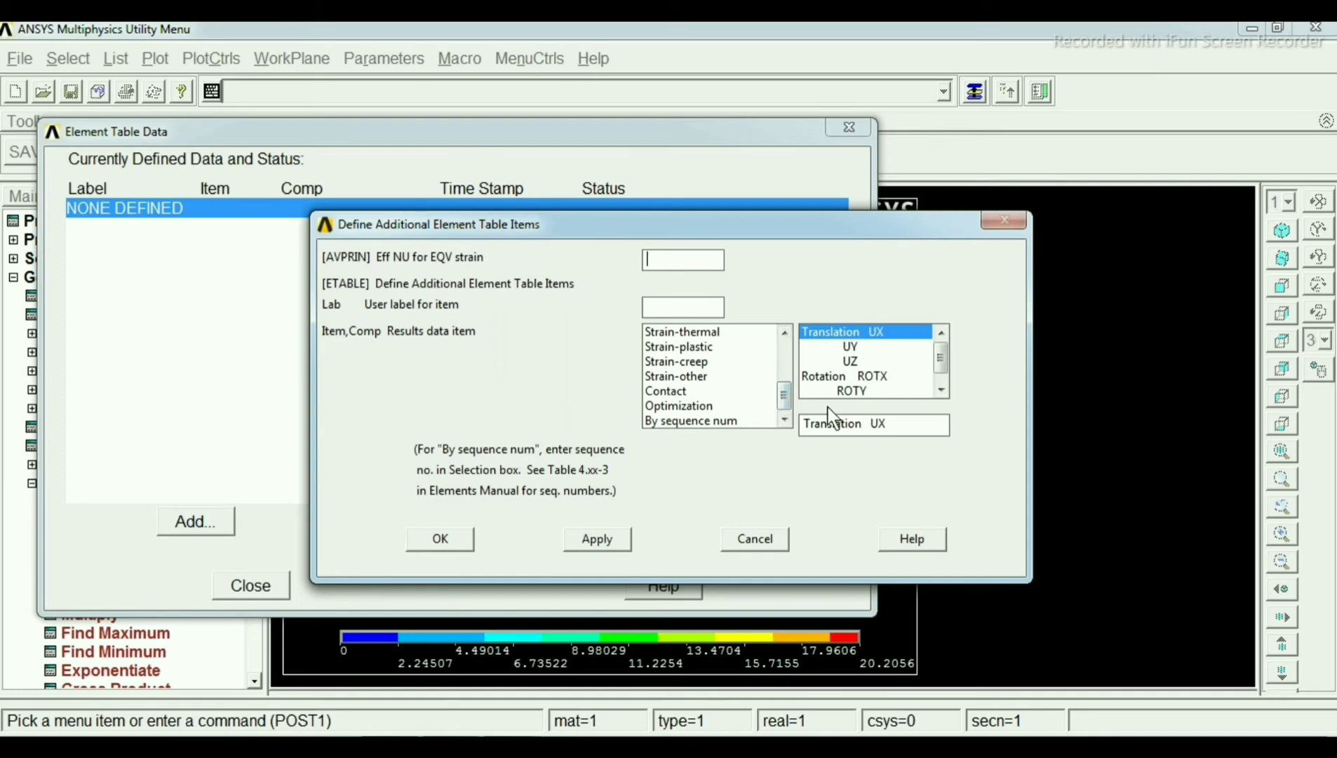
click(686, 420)
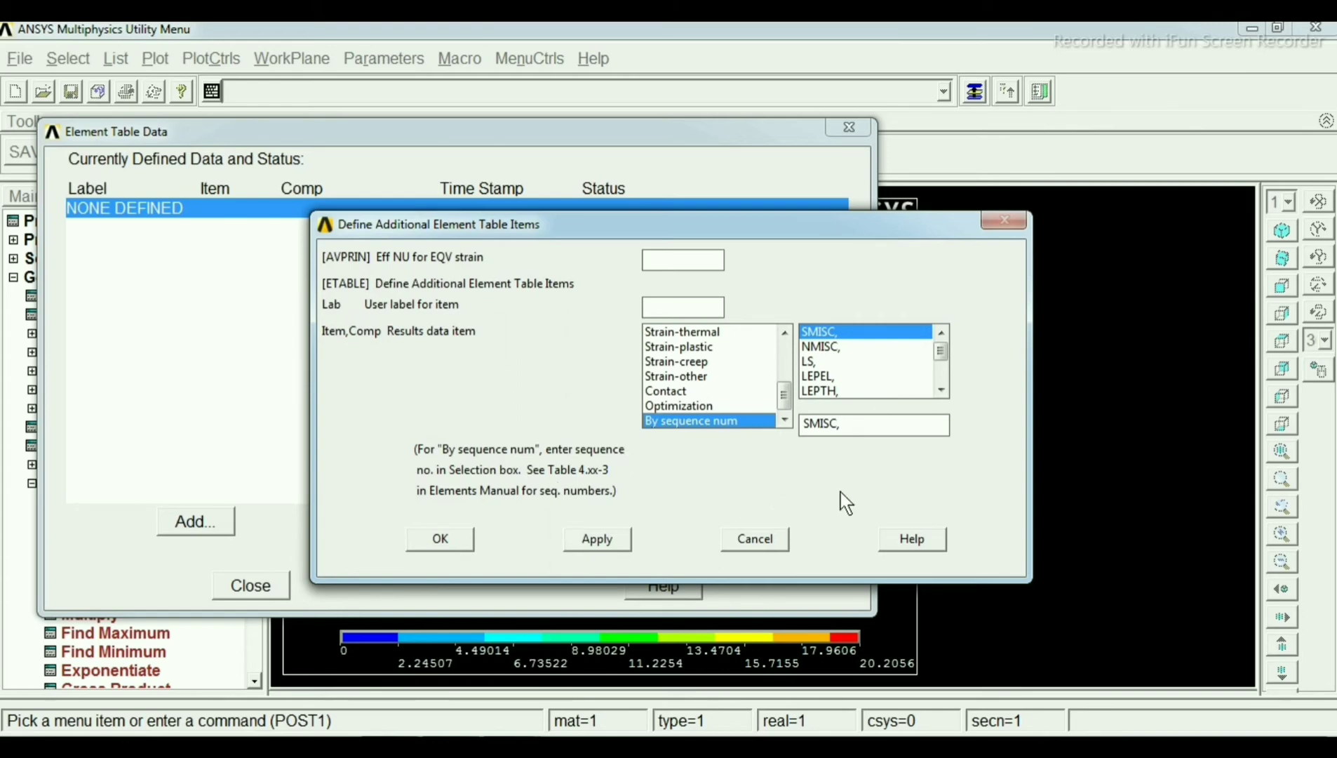
Step: Look up beam188 in the help and examine its item and sequence number table for Mz and SFy, then close the help
click(921, 537)
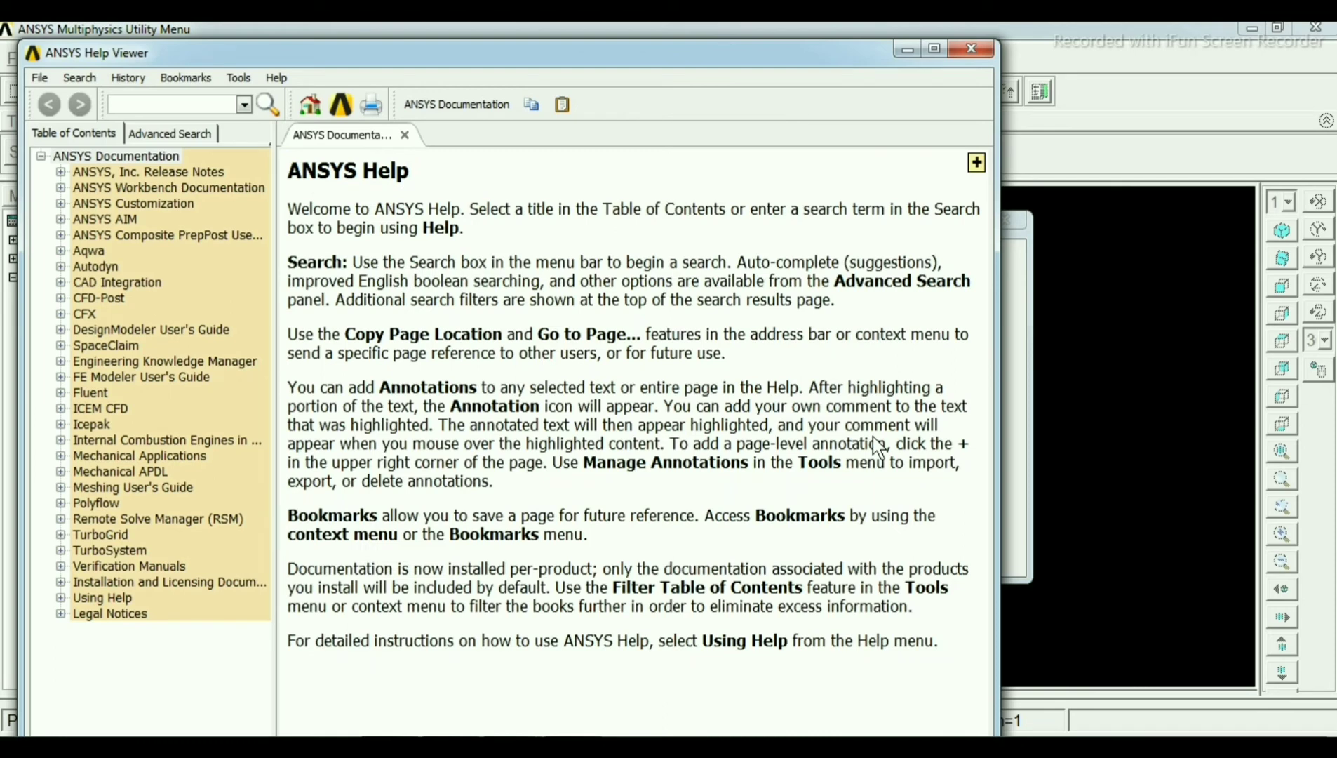
click(187, 105)
text(beam188)
click(261, 104)
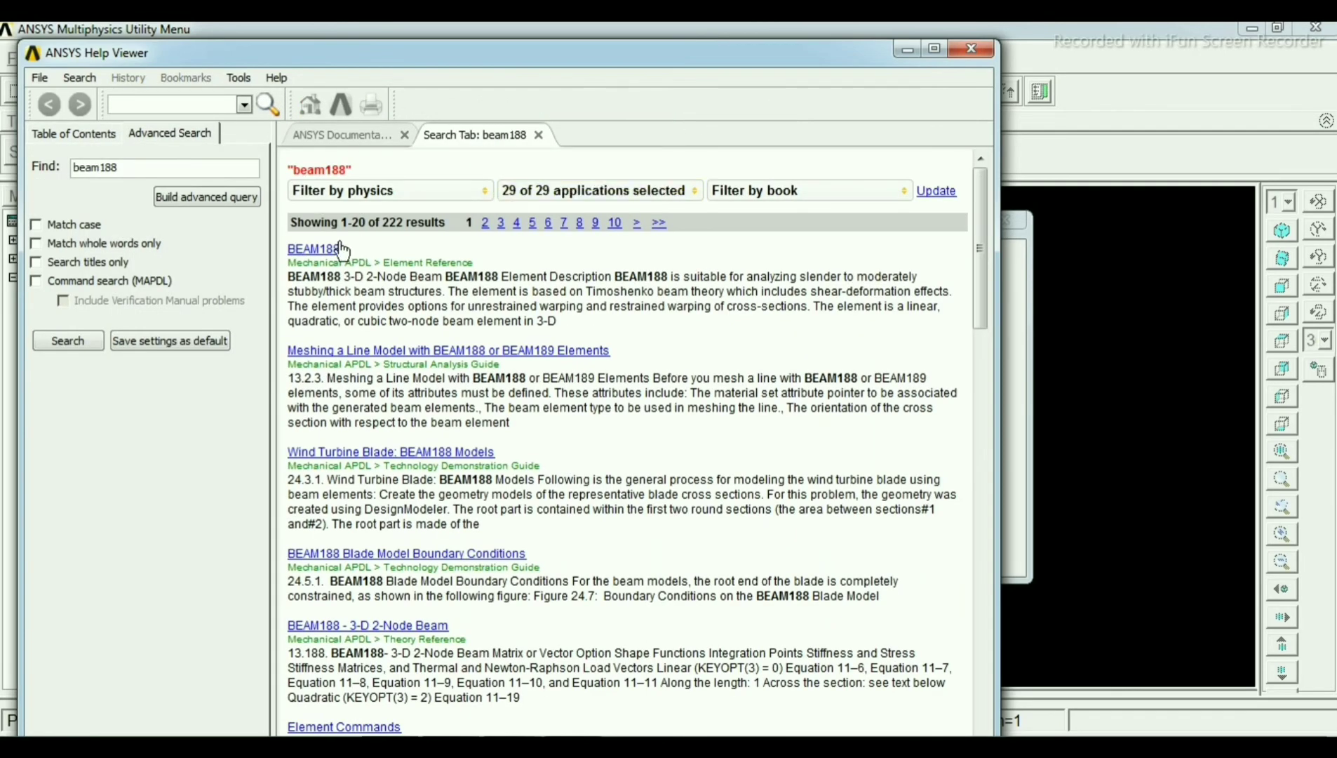
click(314, 250)
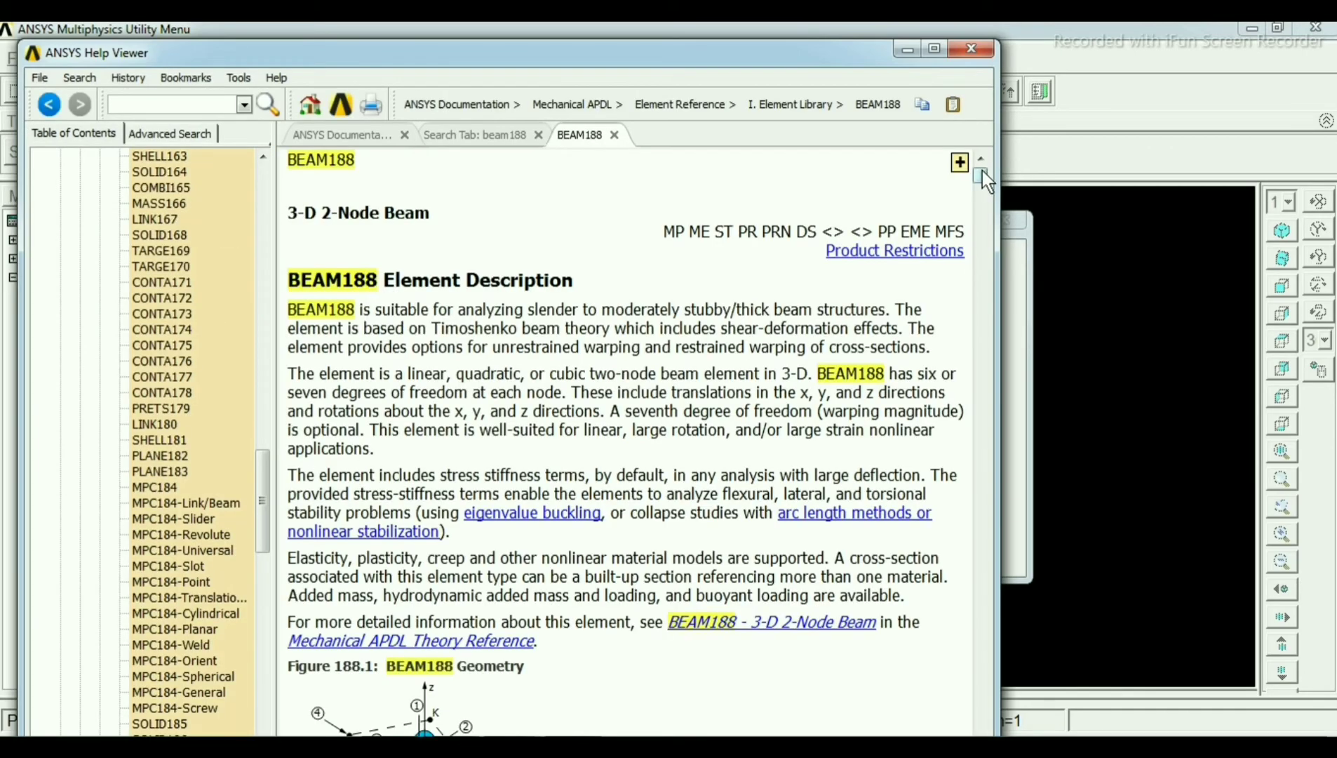
drag(982, 172, 979, 621)
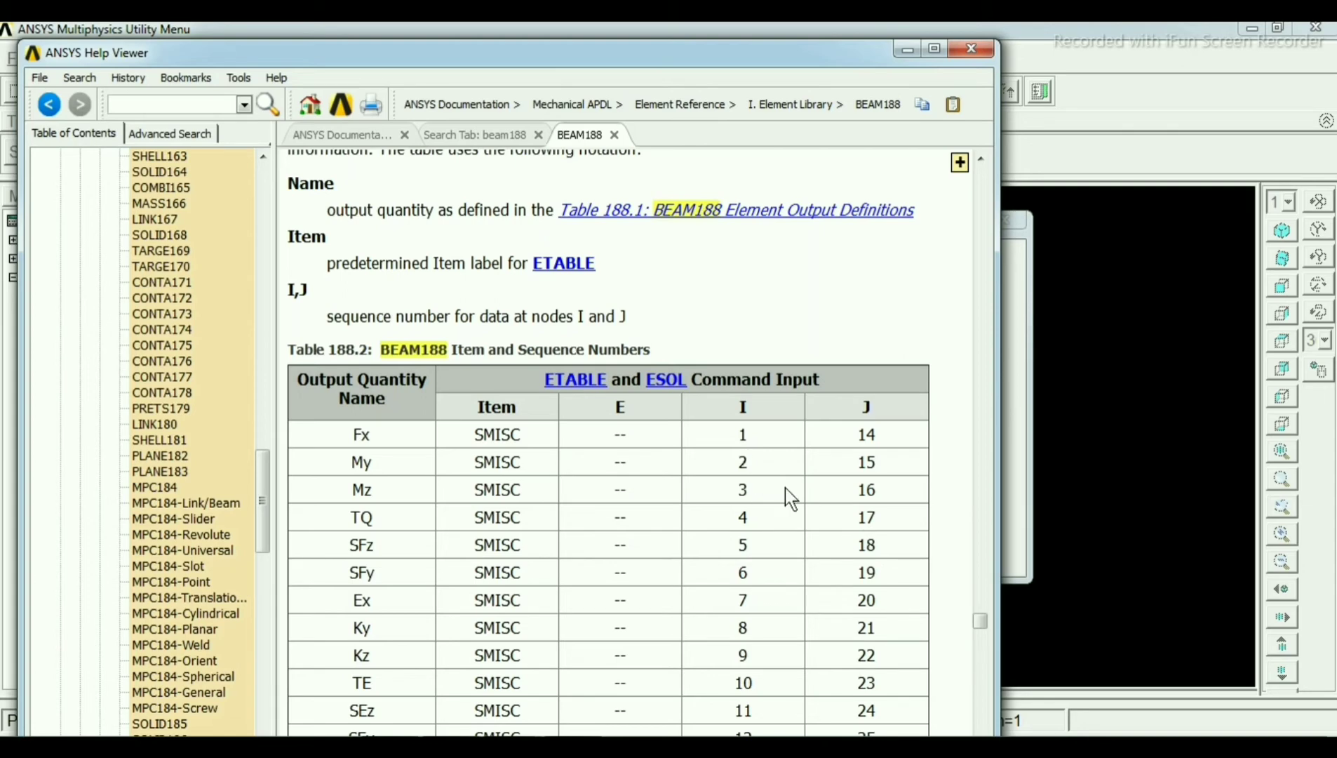
click(971, 49)
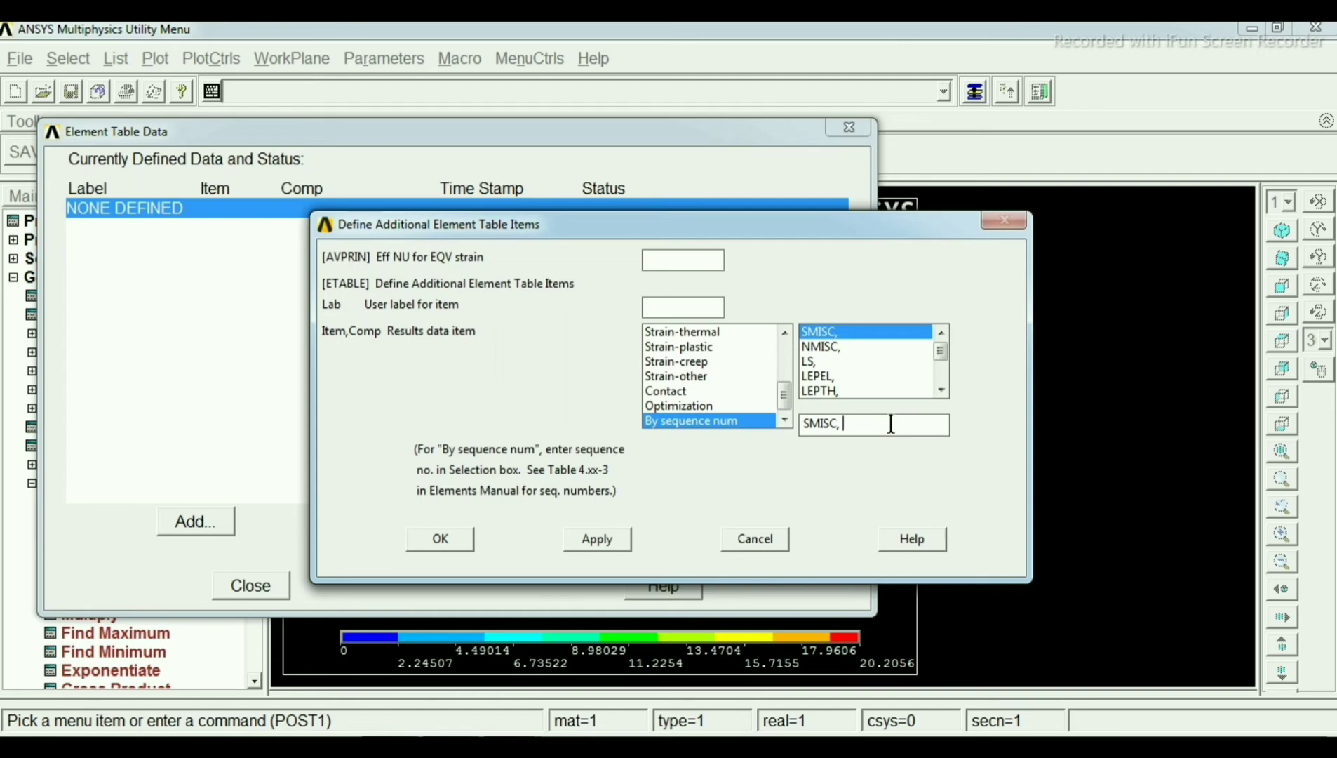
Step: Add the element table items SMISC,3 and SMISC,6 by sequence number
text(3)
click(594, 538)
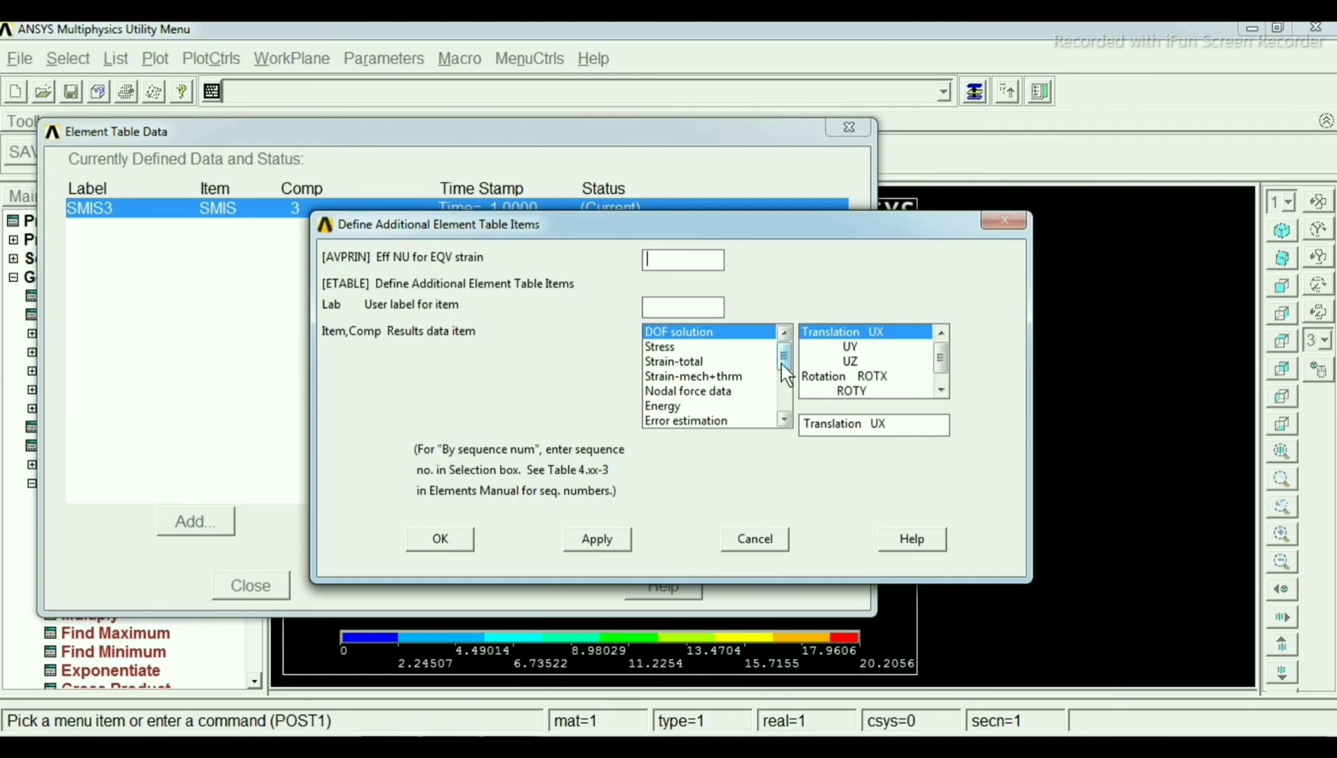
drag(783, 361, 780, 402)
click(716, 421)
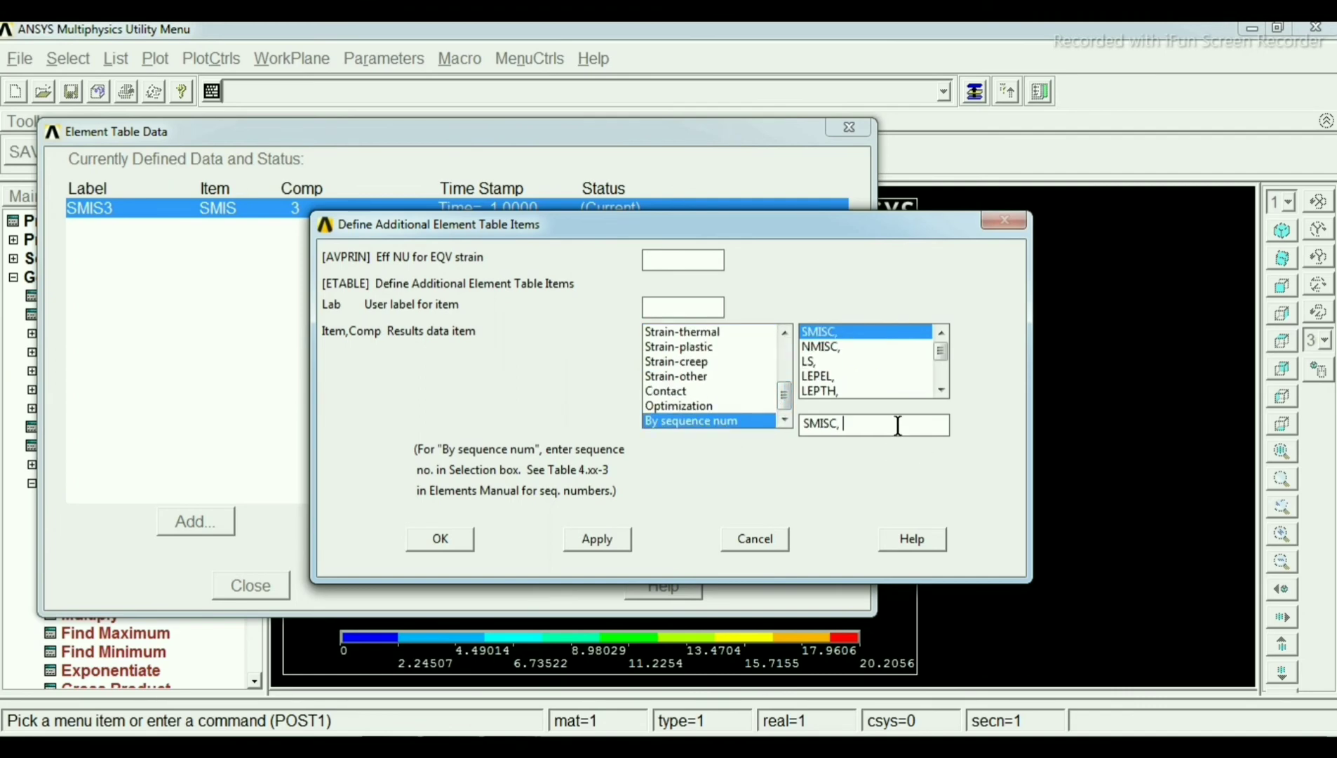
click(898, 425)
text(6)
click(597, 539)
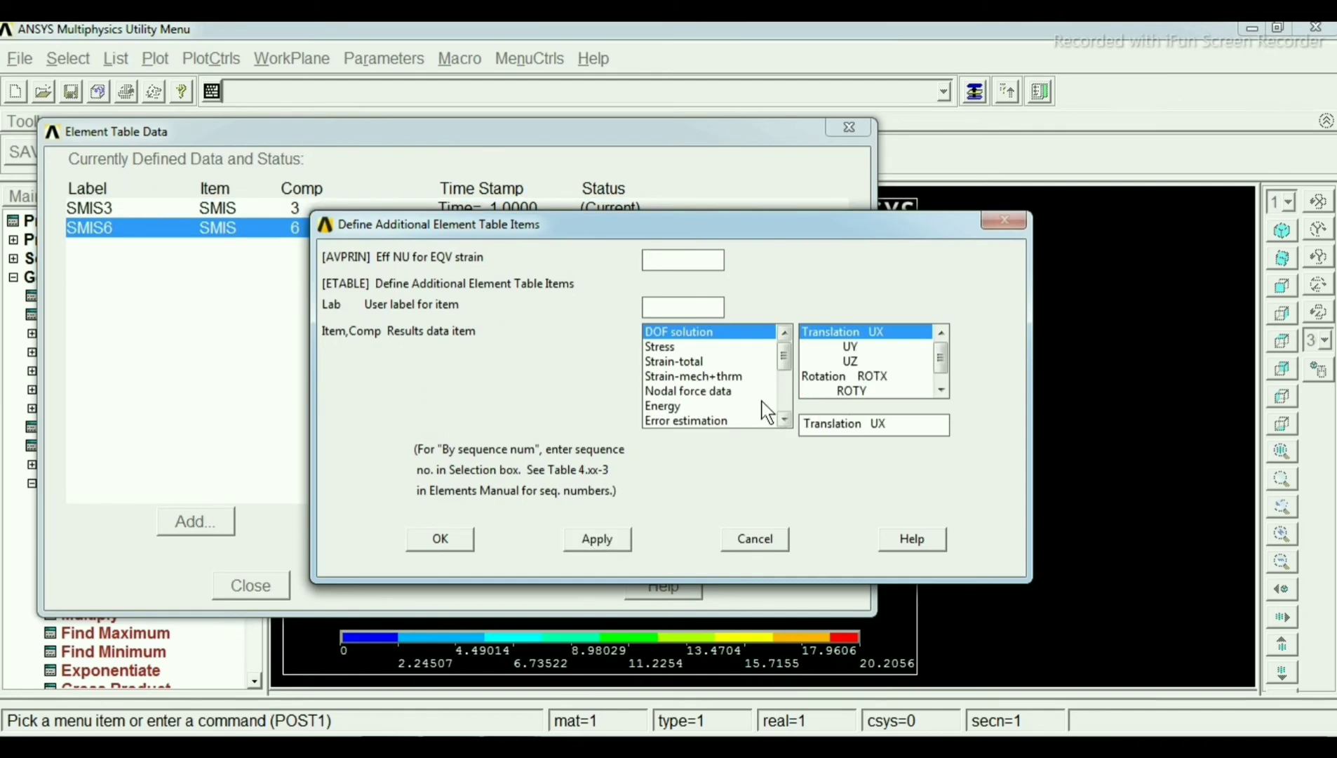
Step: Add the element table items SMISC,16 and SMISC,19 by sequence number, and finish defining items
drag(784, 352, 781, 408)
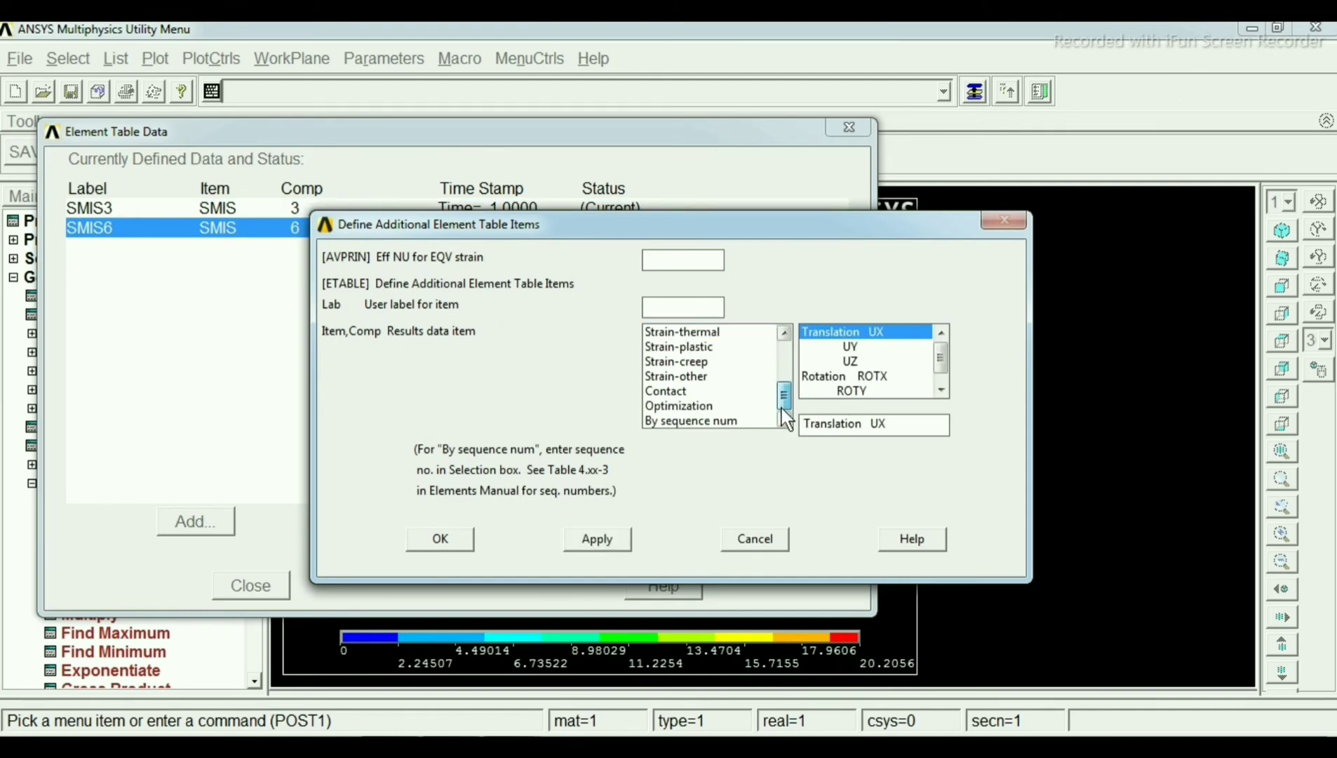
click(716, 420)
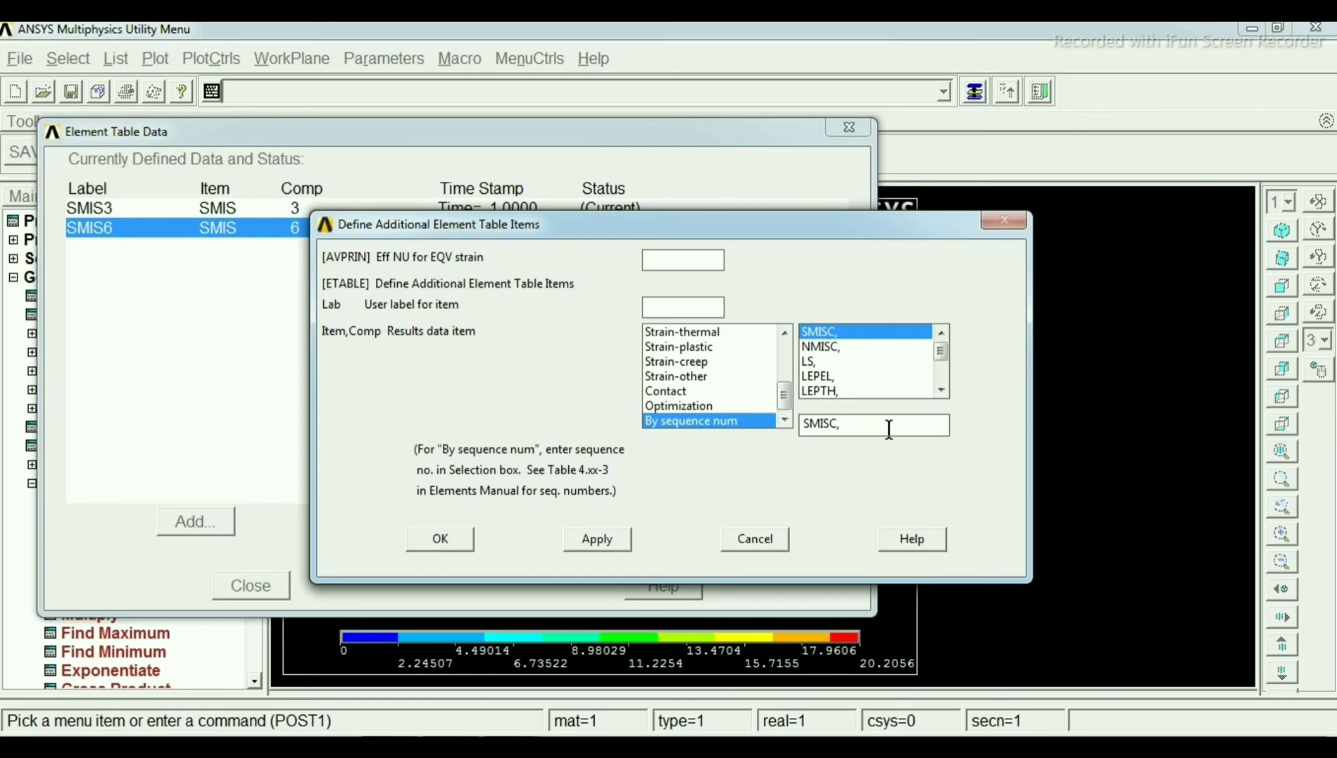
text(16)
click(598, 542)
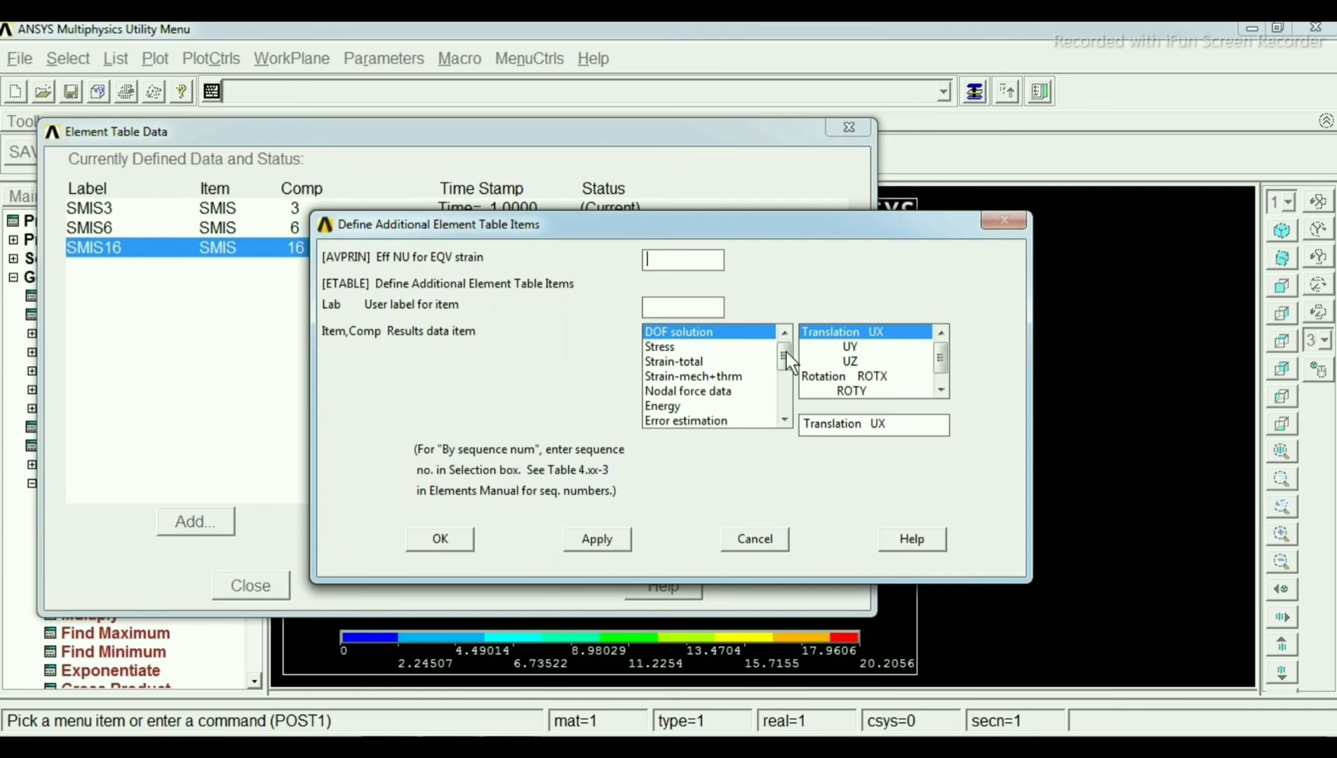
drag(786, 352, 787, 391)
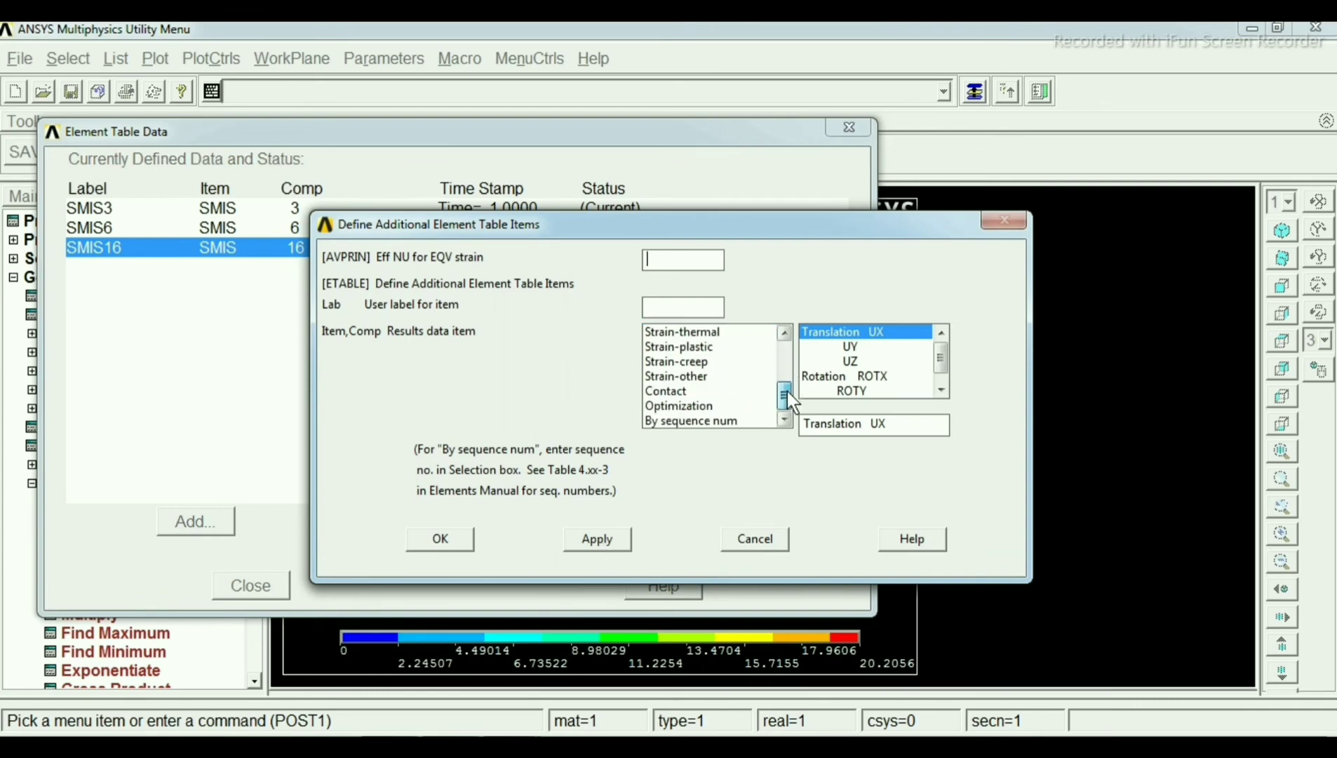
click(714, 420)
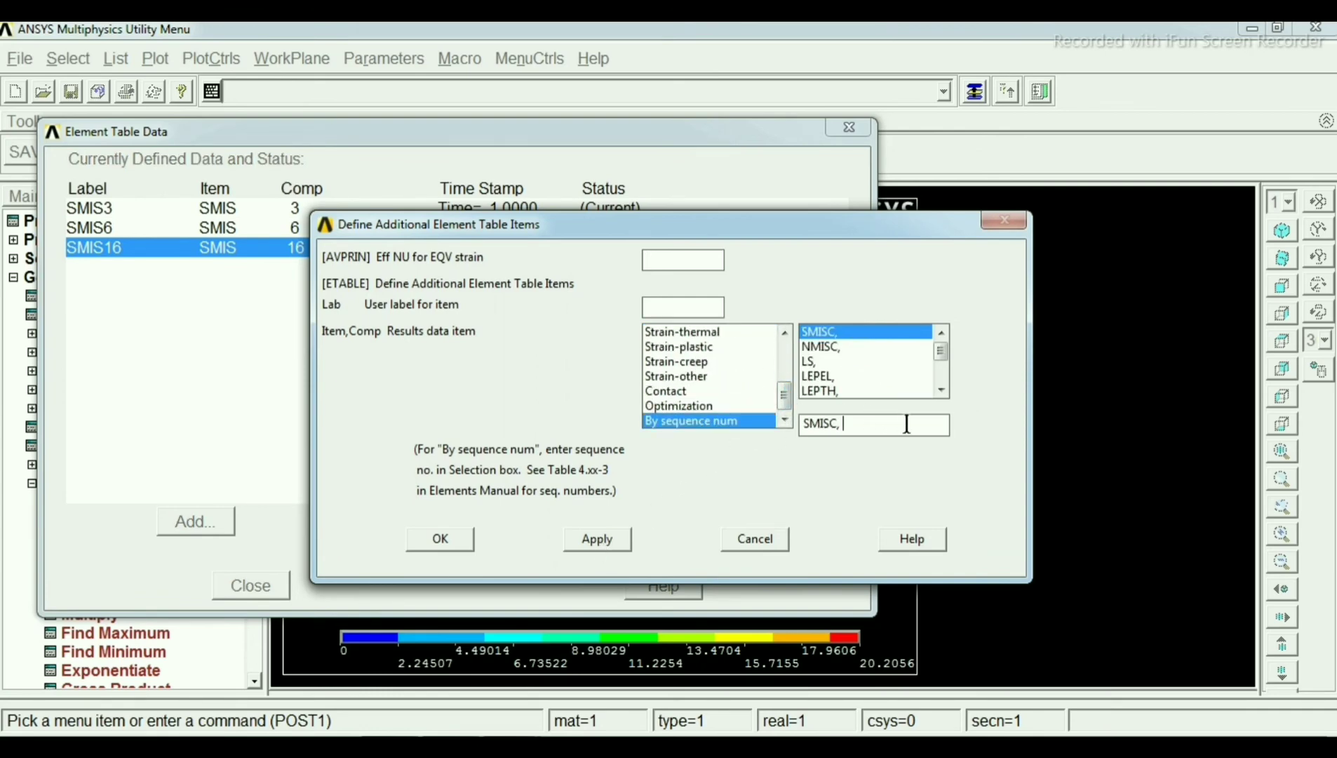
text(19)
click(441, 539)
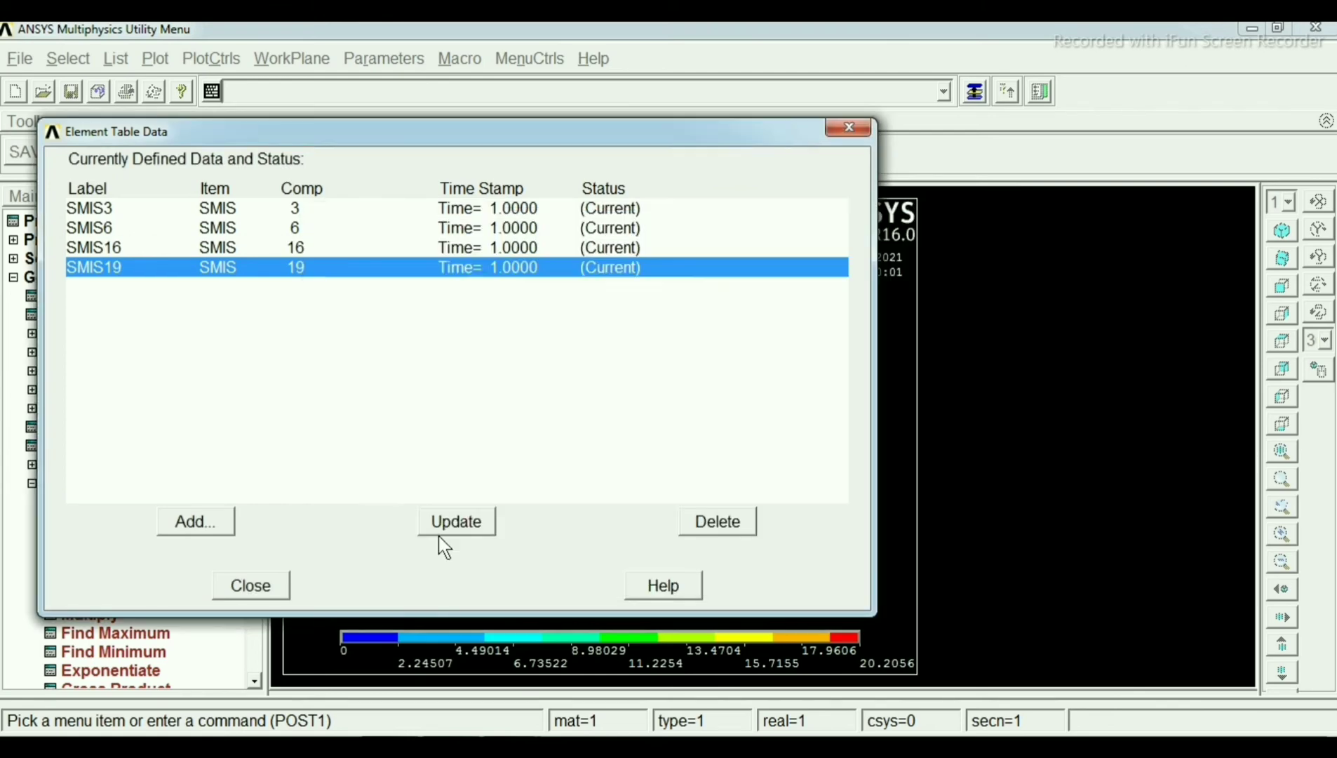
Step: Close the element table definitions and list the nodal DOF solution for the Y-component of displacement
click(246, 586)
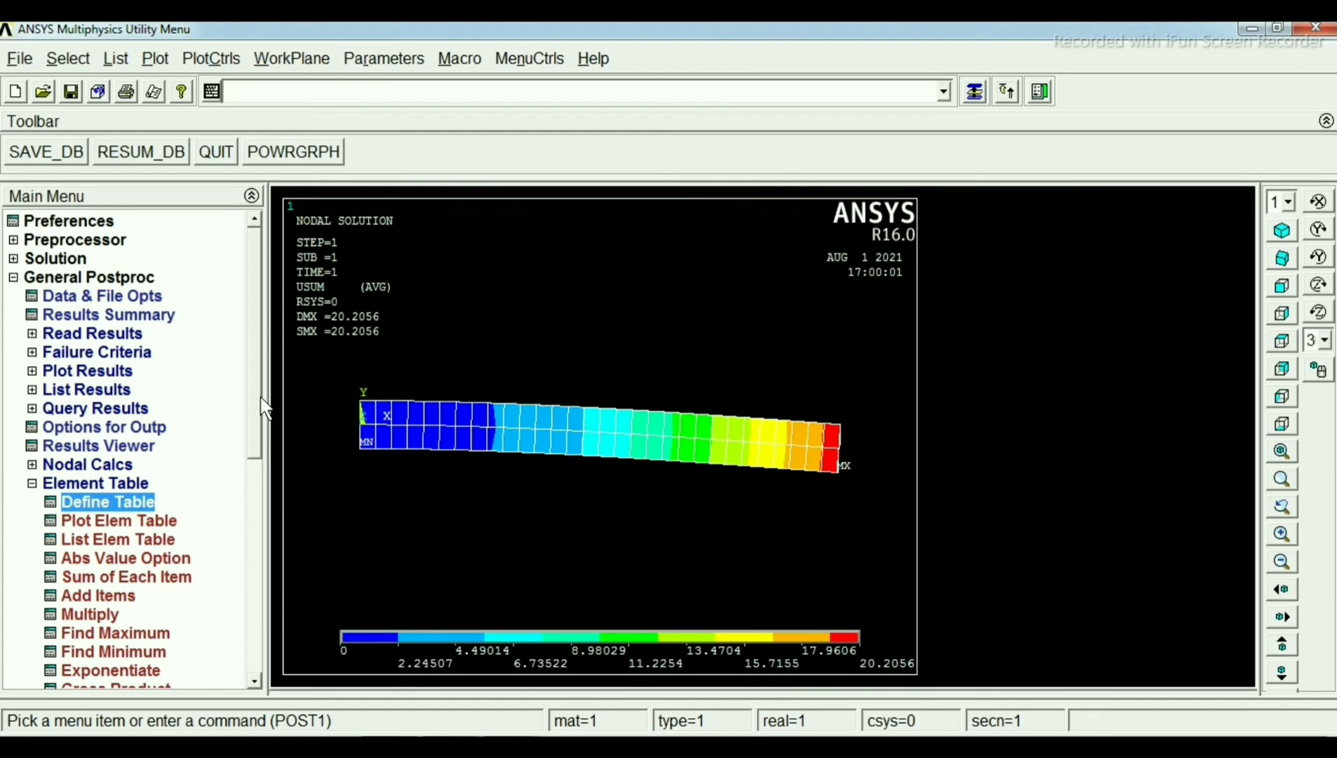
drag(255, 387, 257, 453)
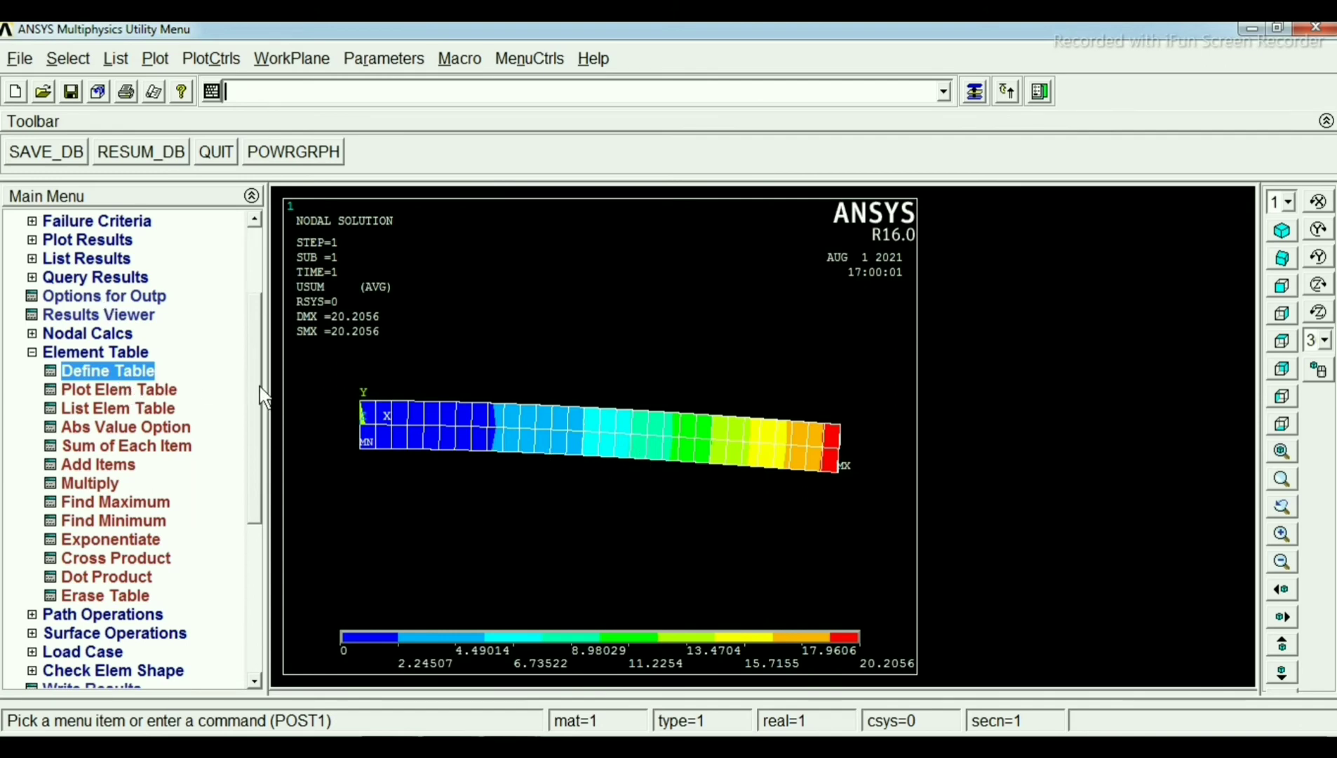
drag(249, 383, 257, 334)
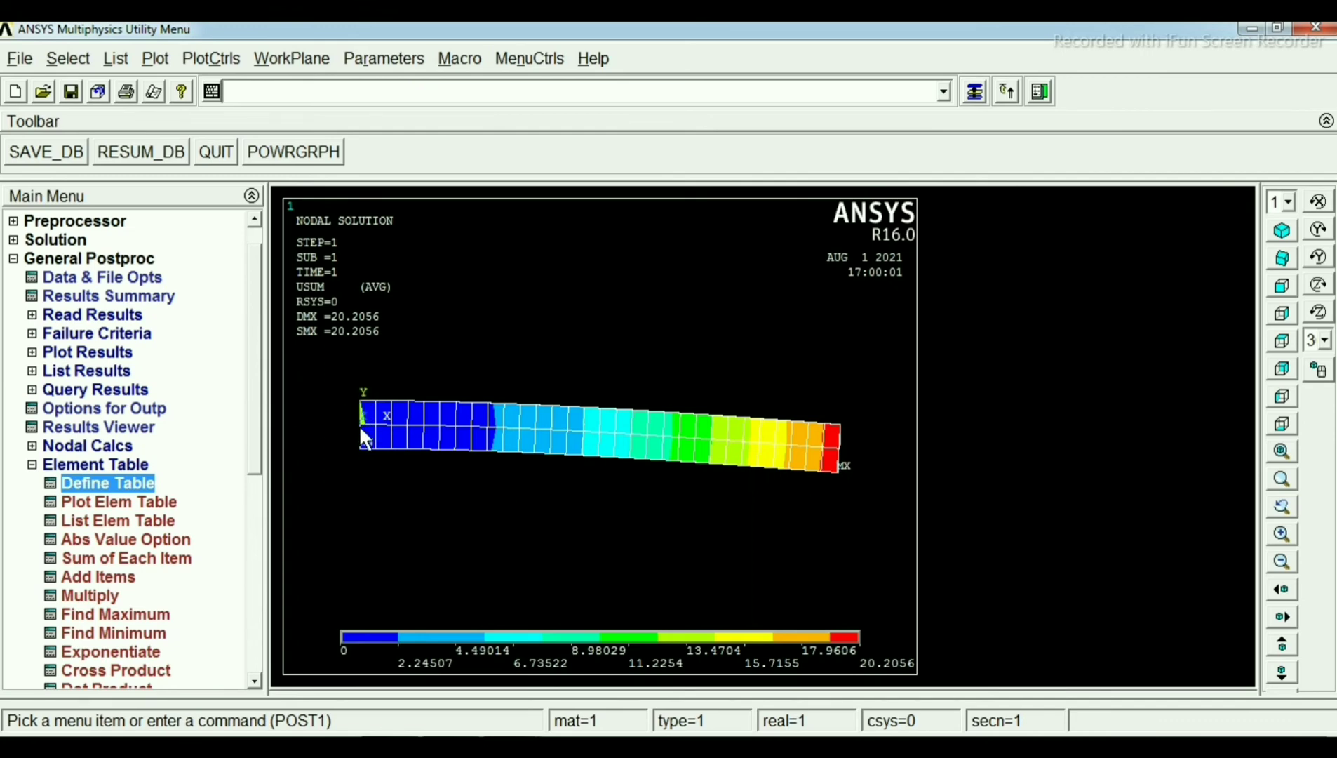
drag(257, 405, 254, 365)
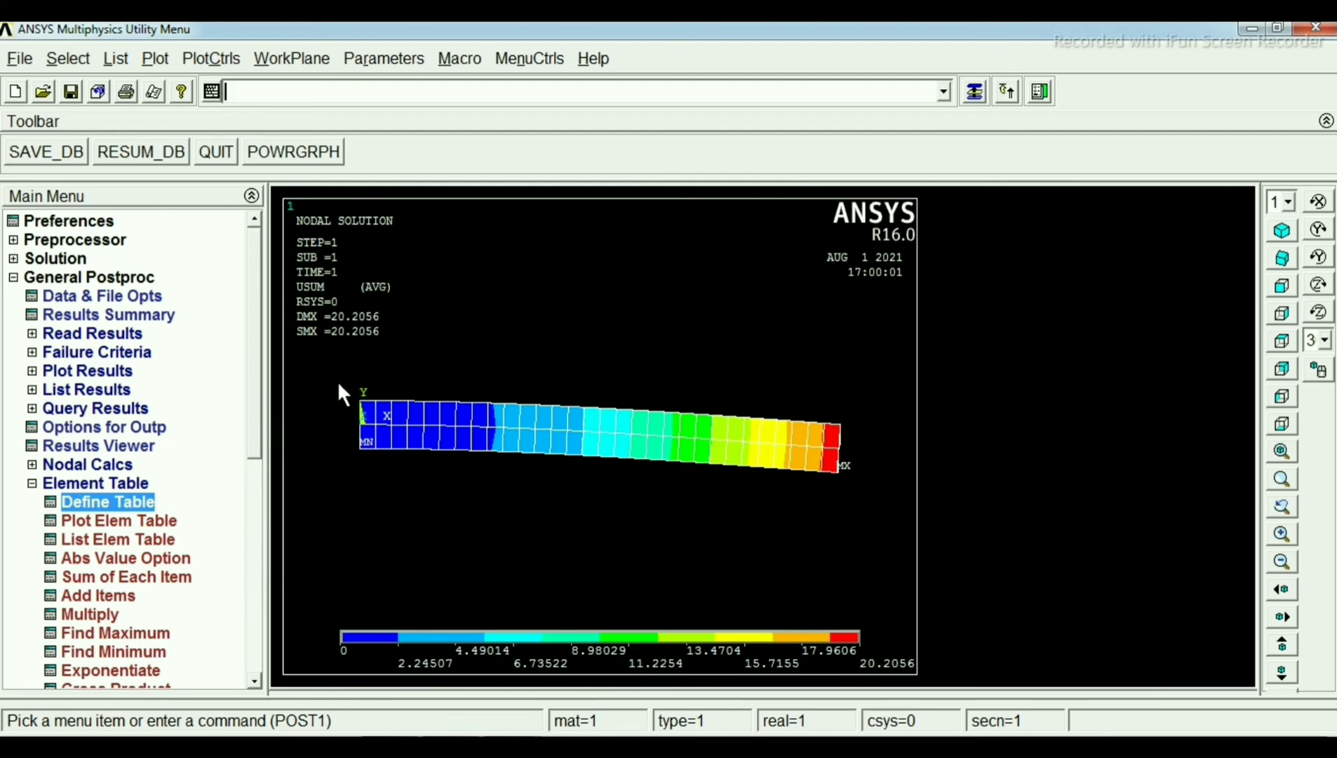
mouse_move(257, 385)
mouse_down()
mouse_move(255, 398)
mouse_move(260, 376)
mouse_up()
drag(252, 398, 255, 446)
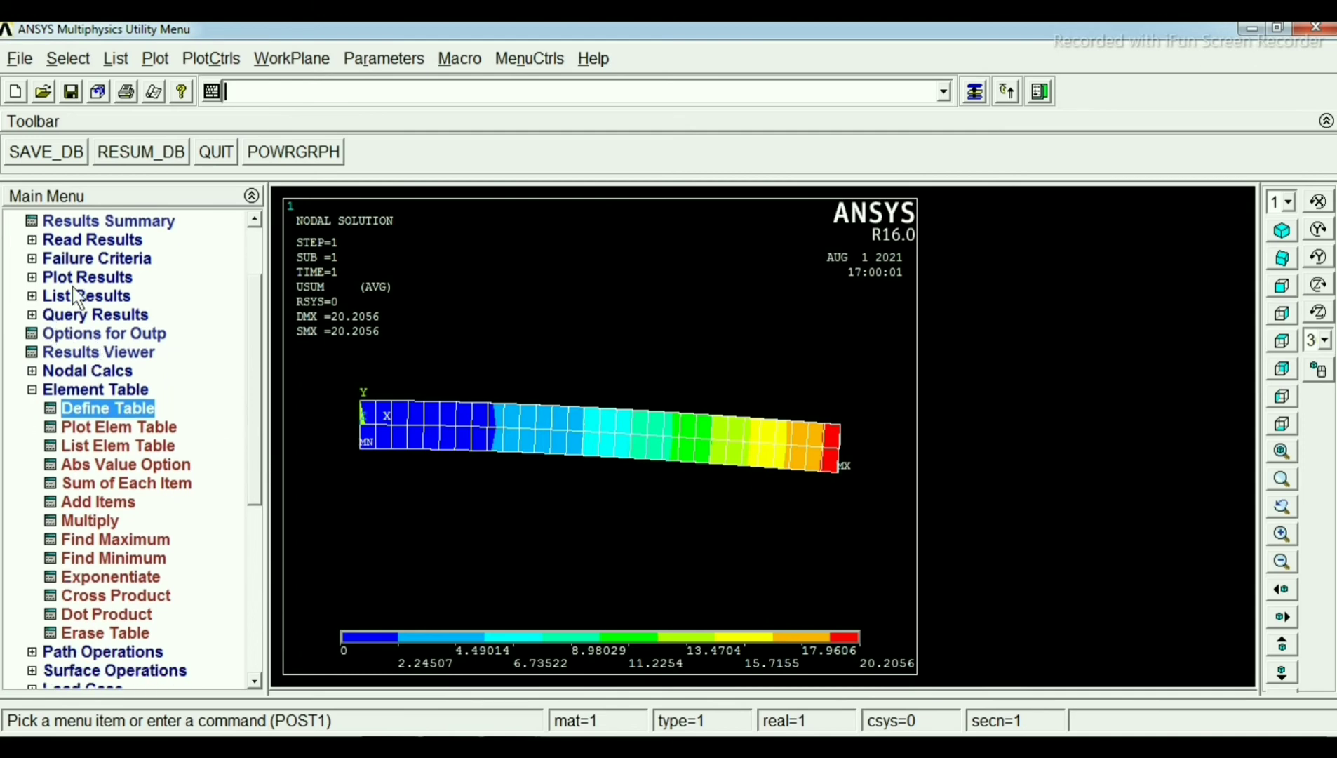
click(56, 296)
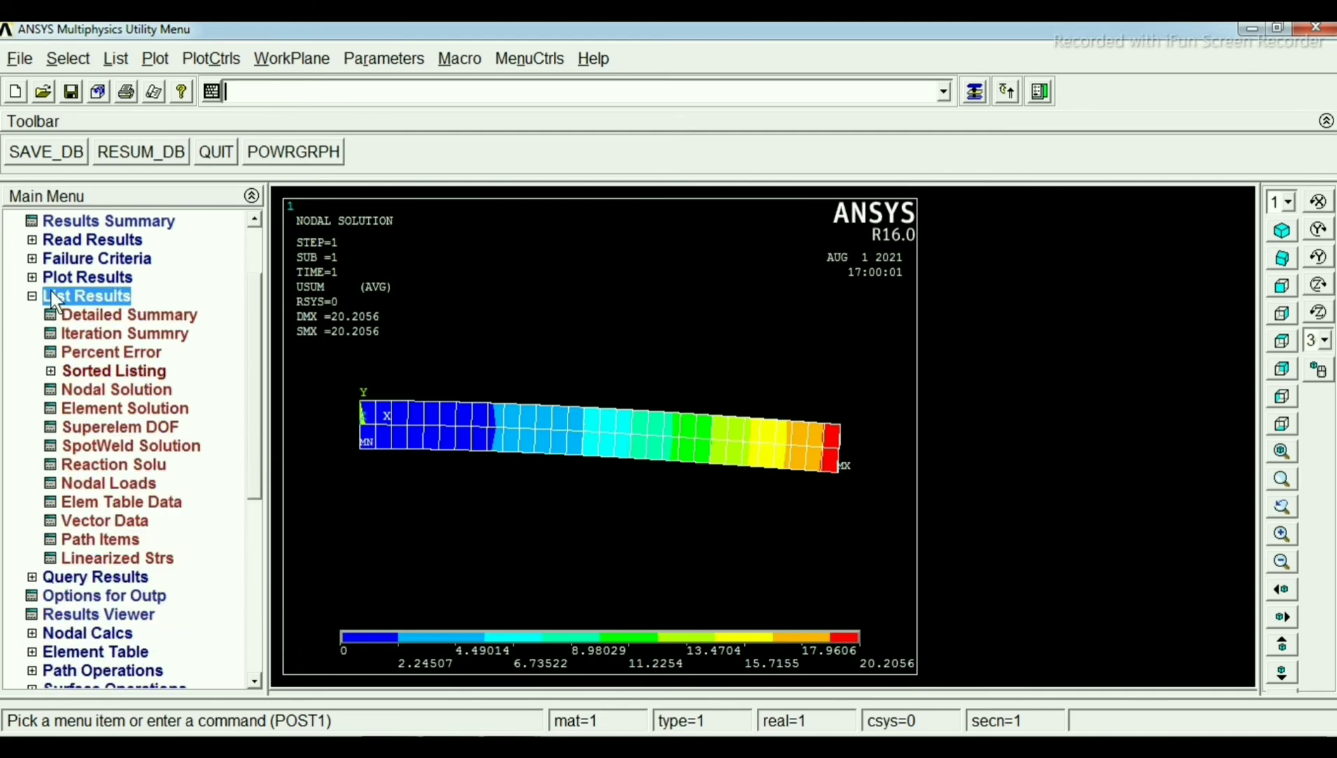
click(123, 391)
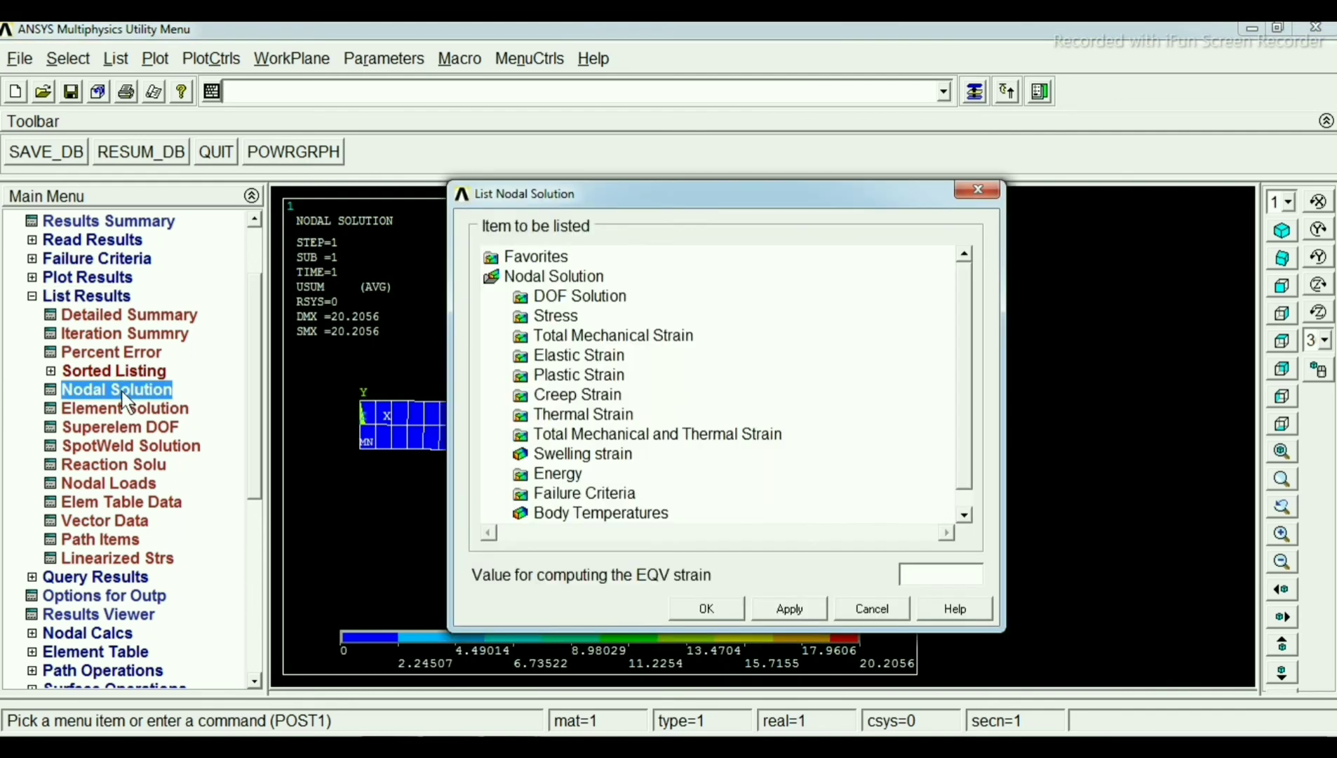
click(566, 296)
click(566, 295)
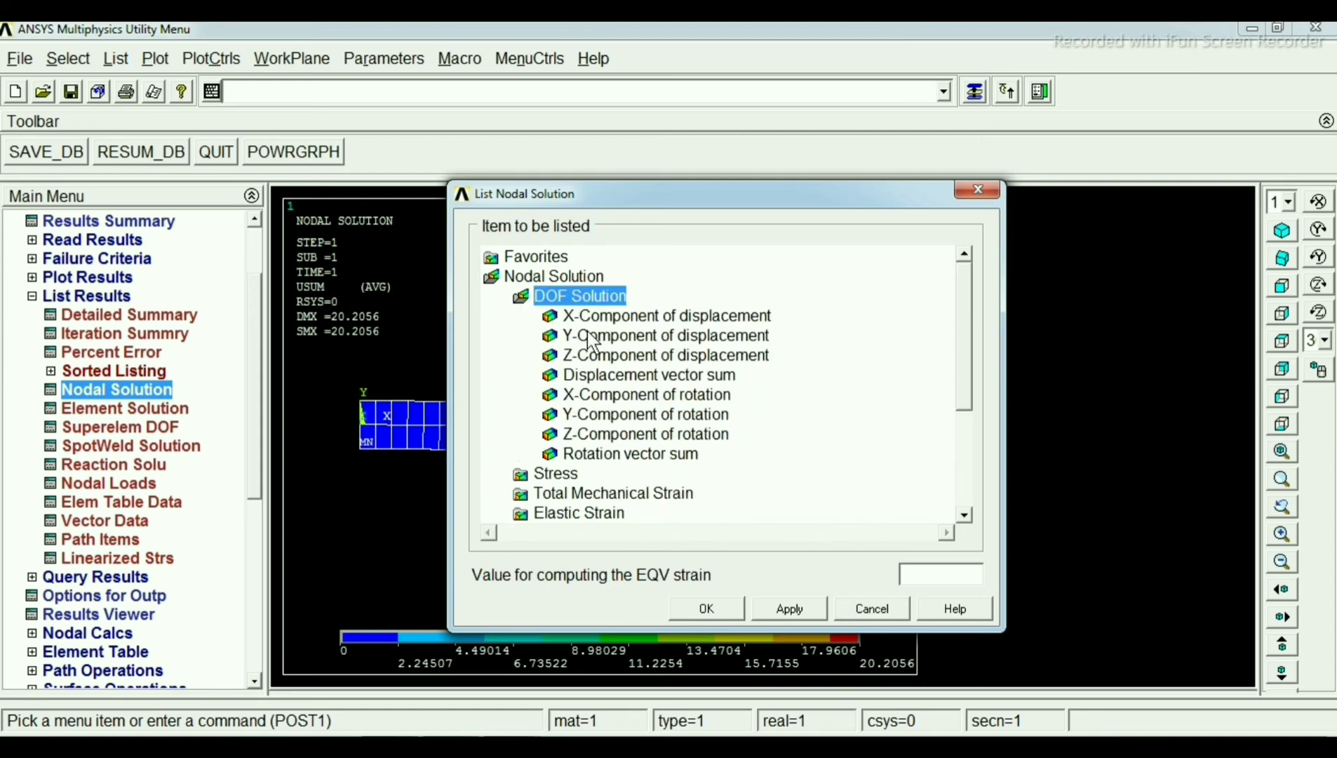
click(592, 337)
click(717, 606)
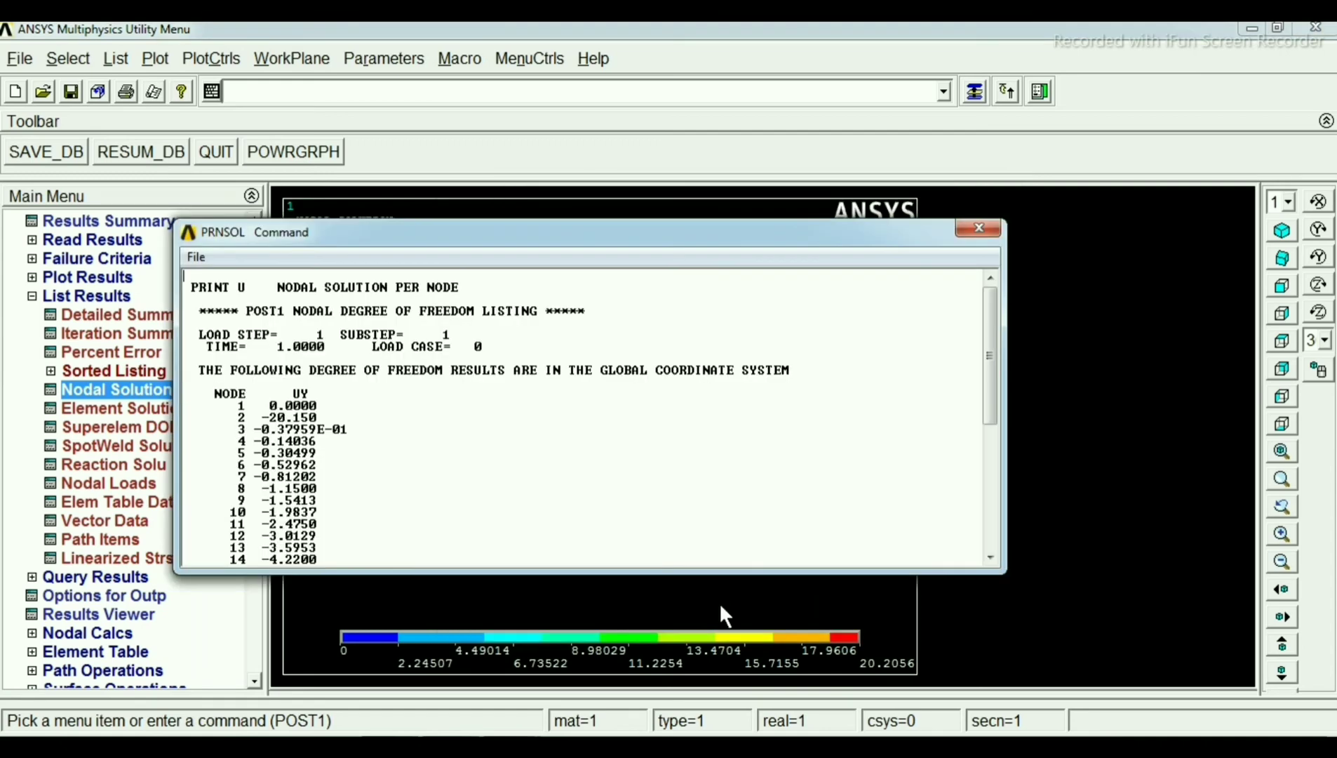
Step: Read the nodal Y-displacement listing through to its maximum absolute value, then close it
scroll(565, 459, down, 2)
scroll(565, 459, down, 3)
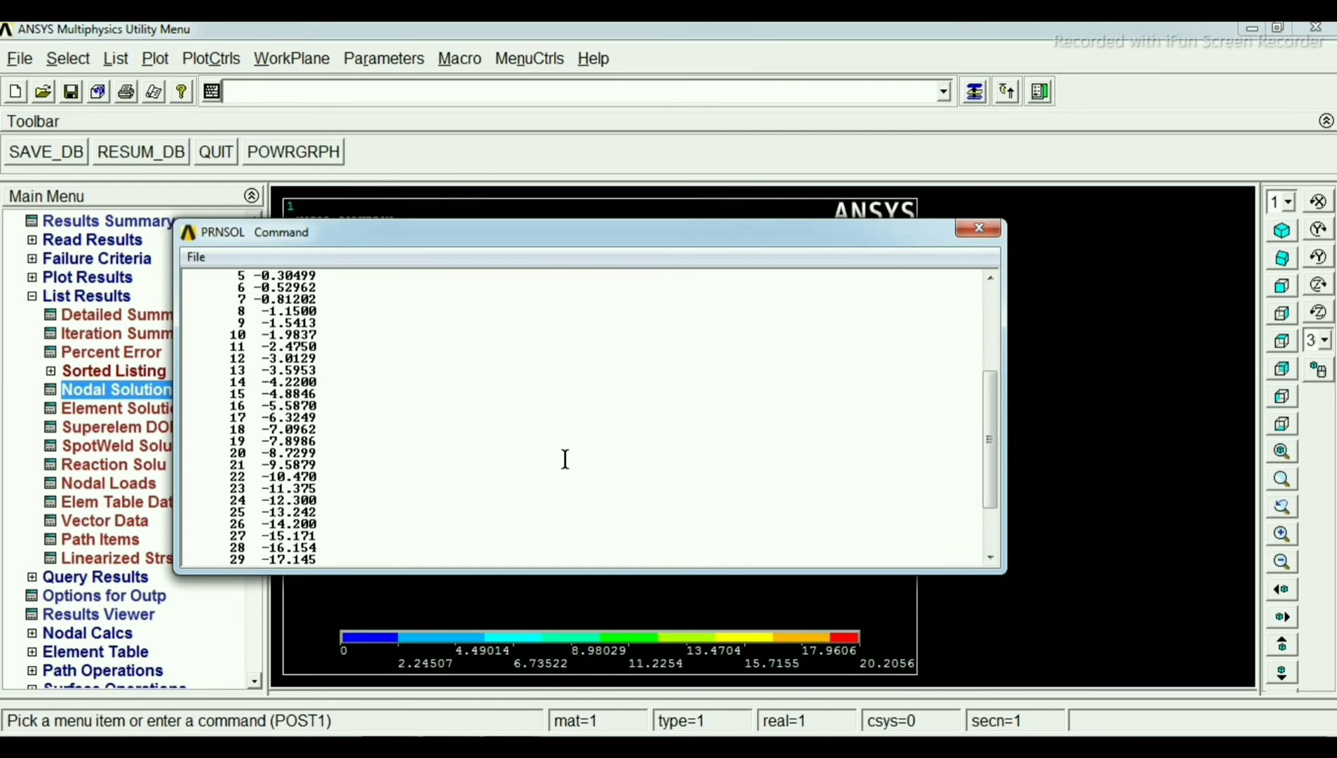
scroll(433, 415, down, 2)
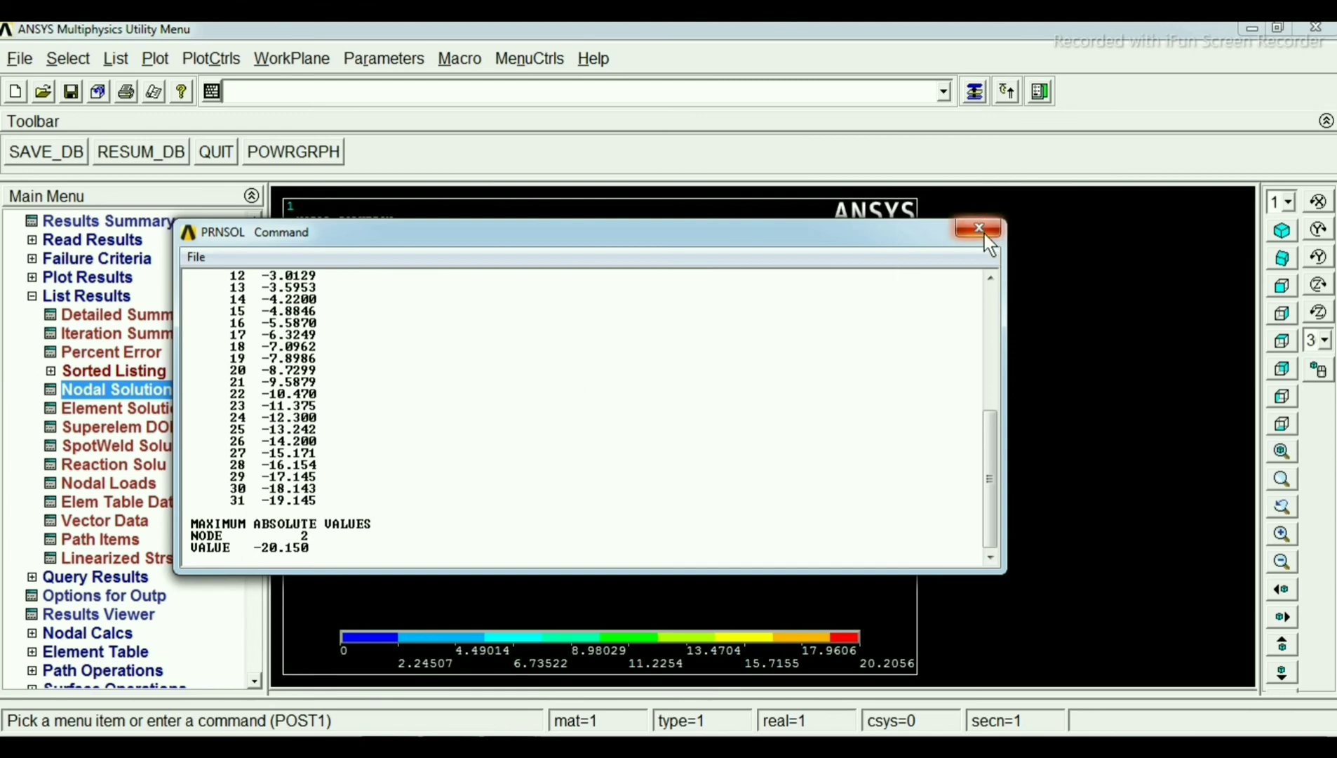
click(980, 229)
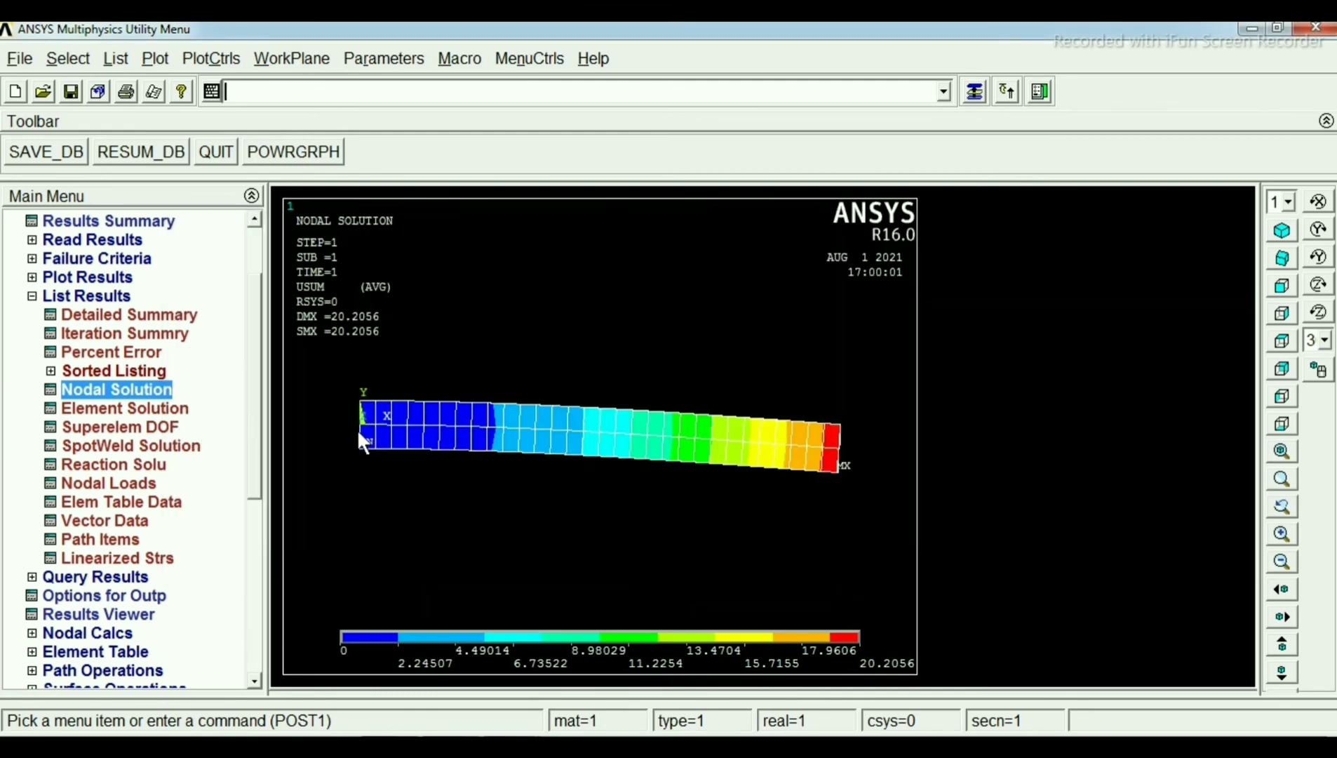
Step: List the reaction solution for structural force FY, then close the listing
click(91, 465)
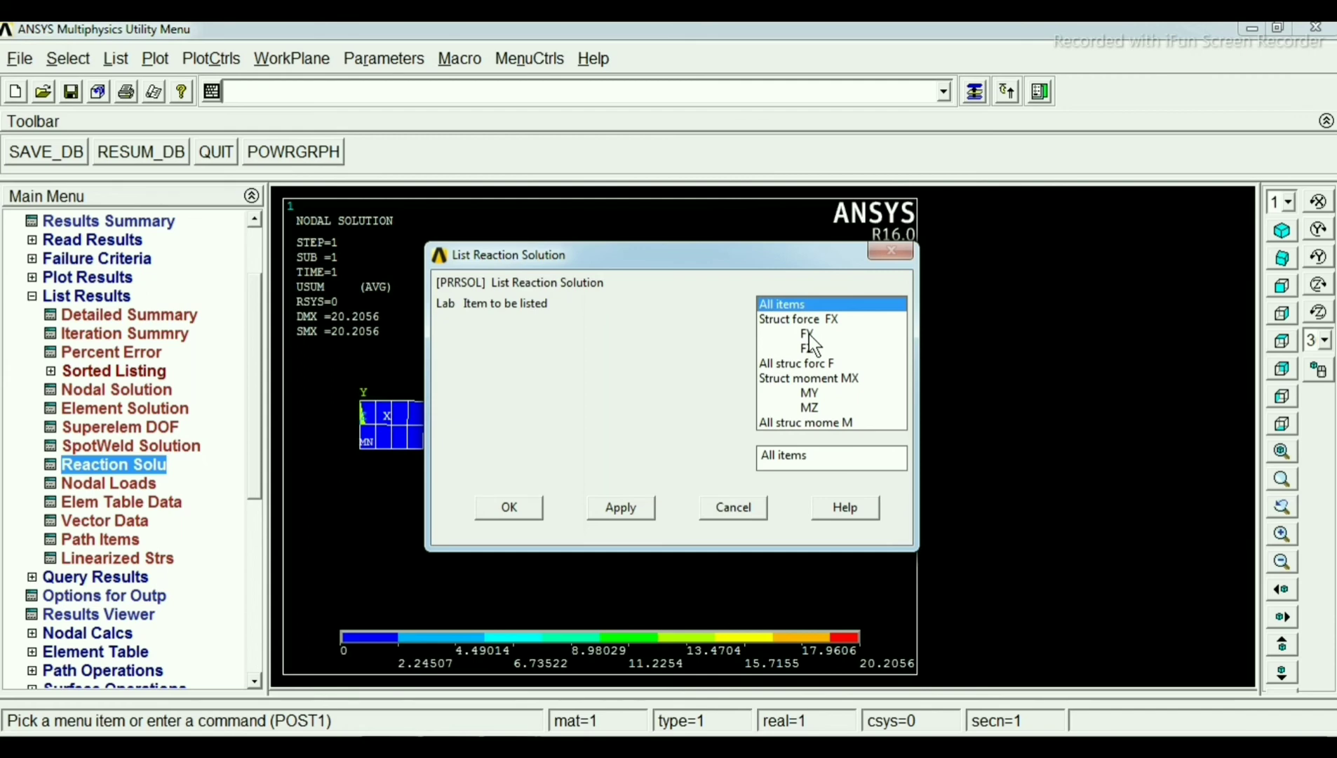
click(809, 334)
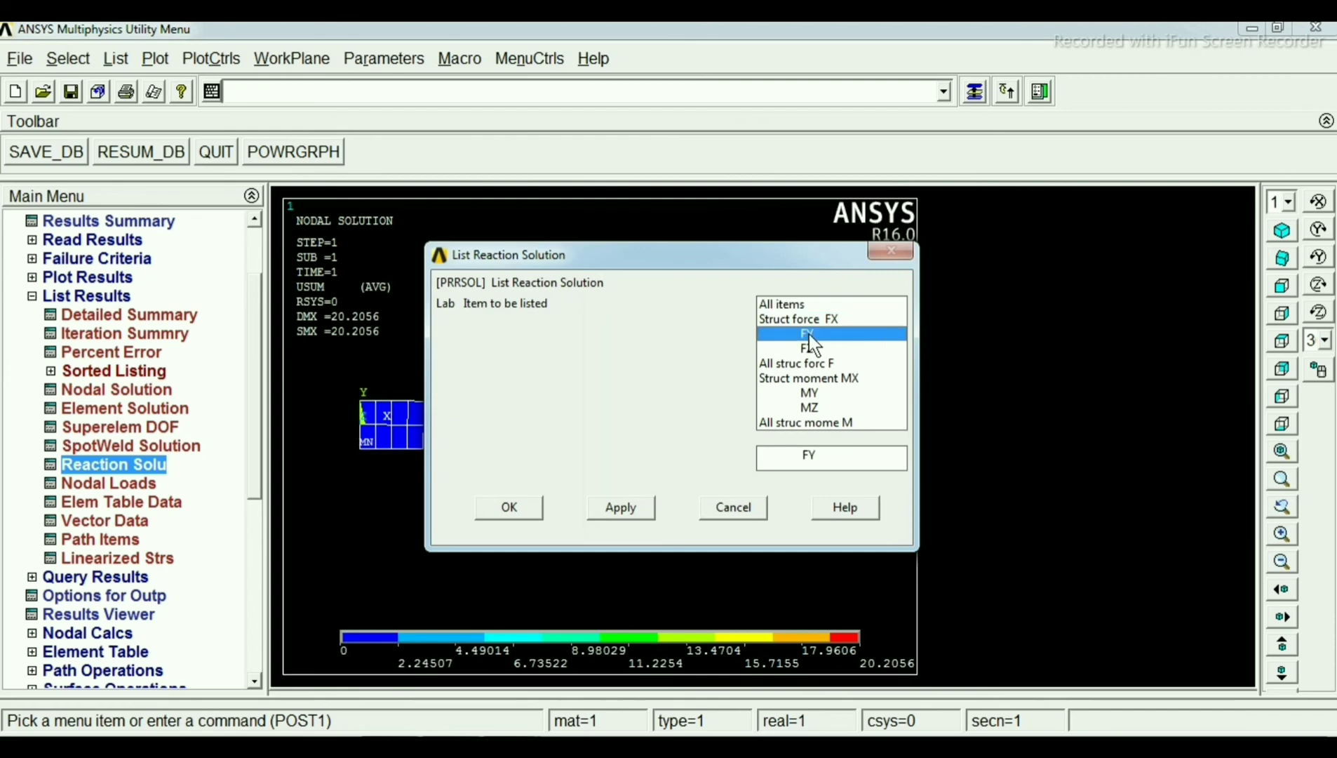
click(511, 507)
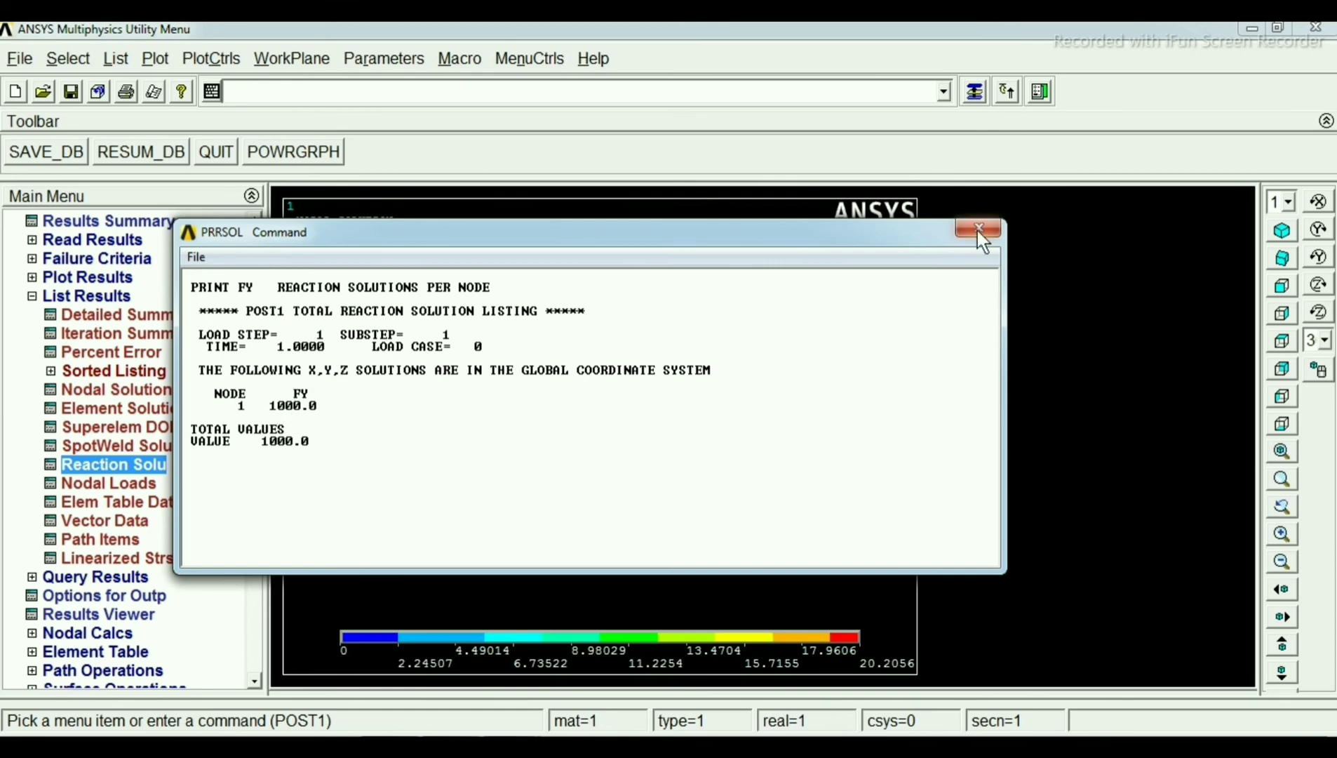
click(977, 232)
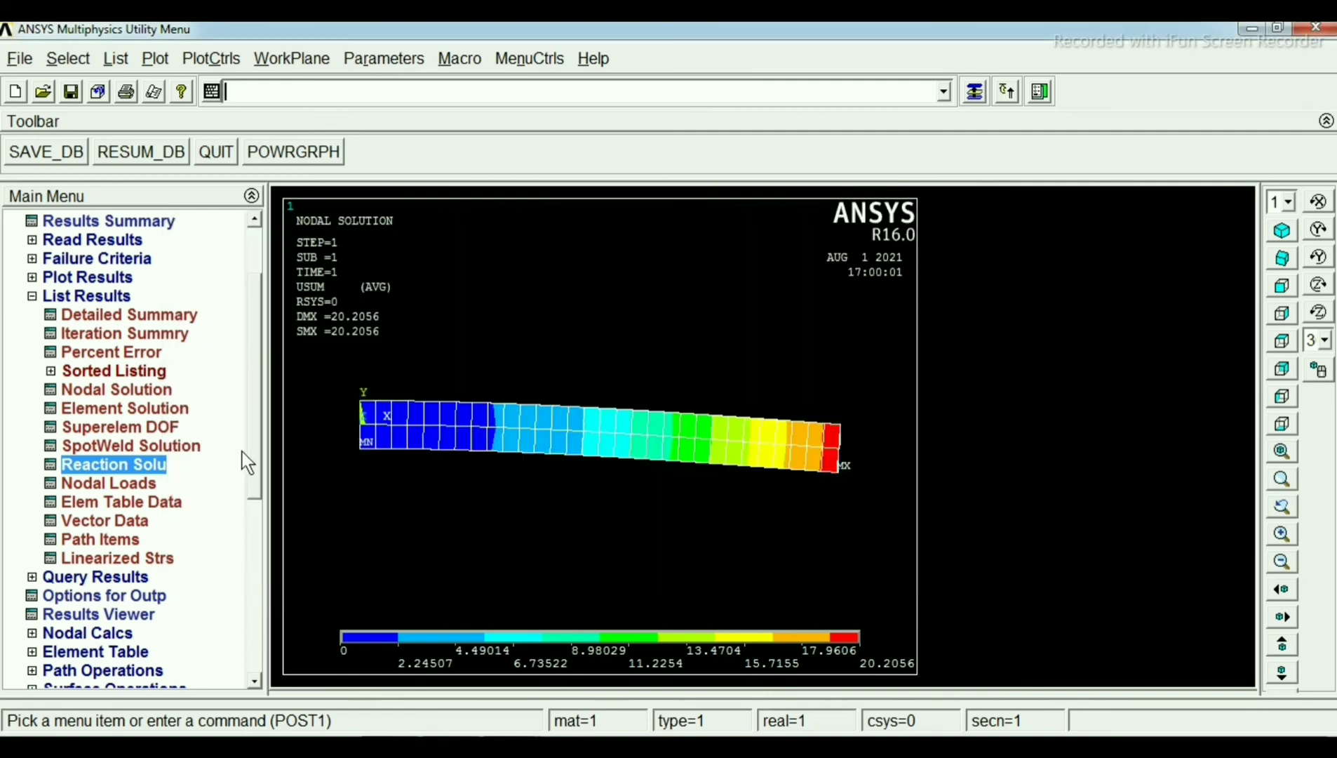
drag(250, 442, 256, 517)
drag(254, 399, 255, 425)
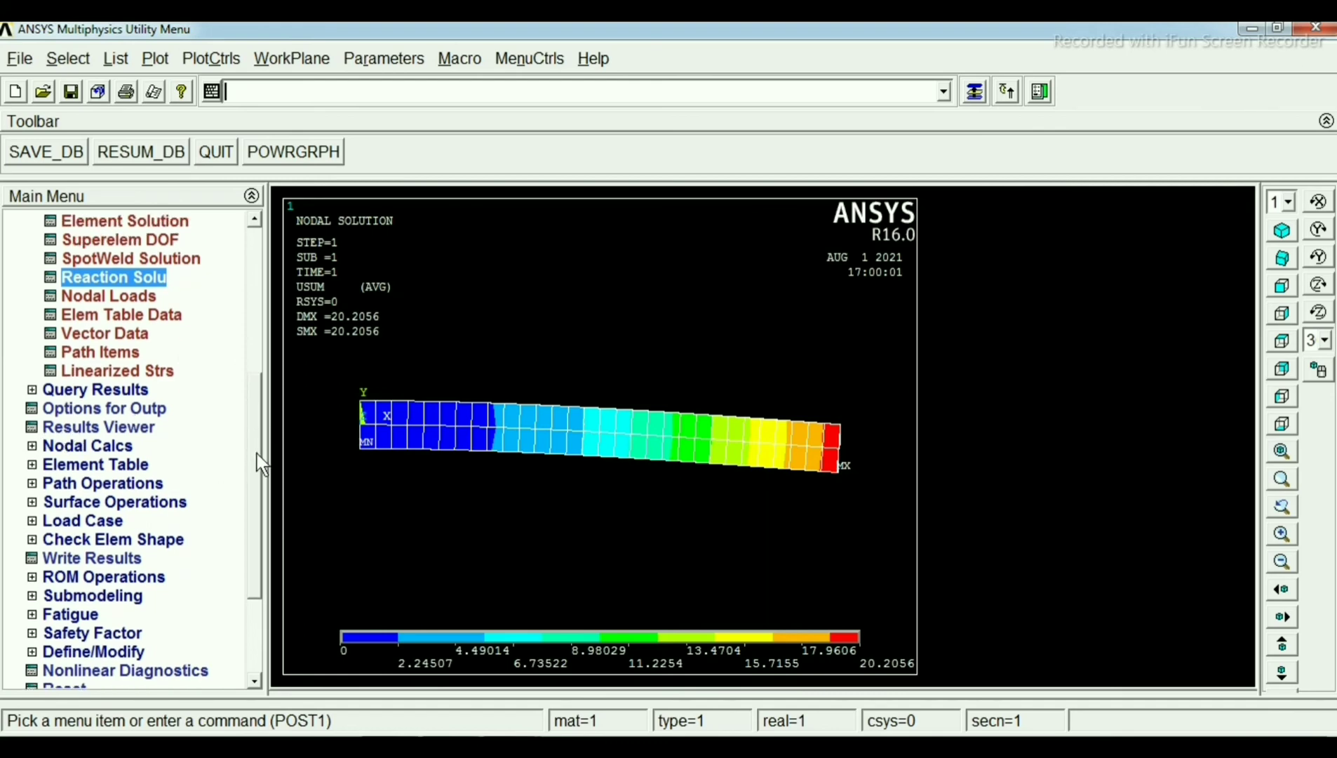
drag(256, 453, 254, 514)
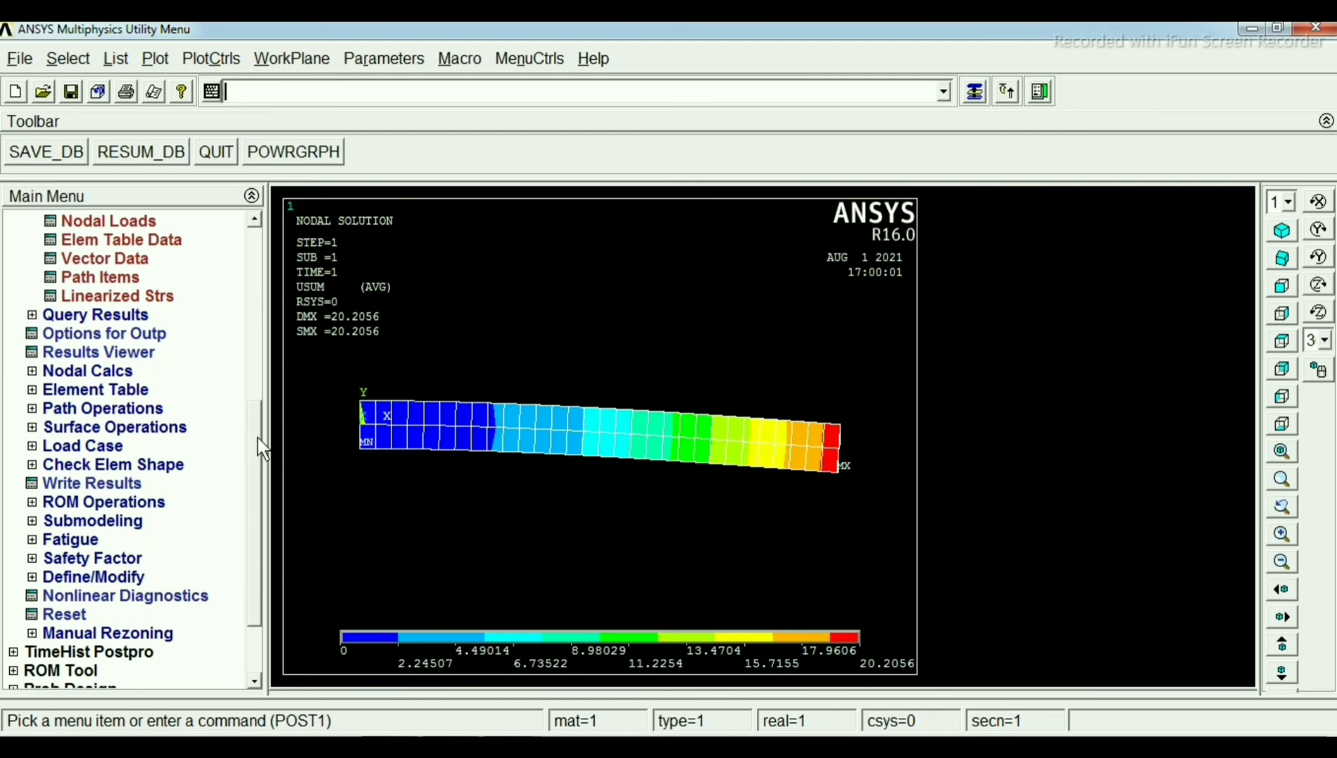
scroll(257, 437, up, 1)
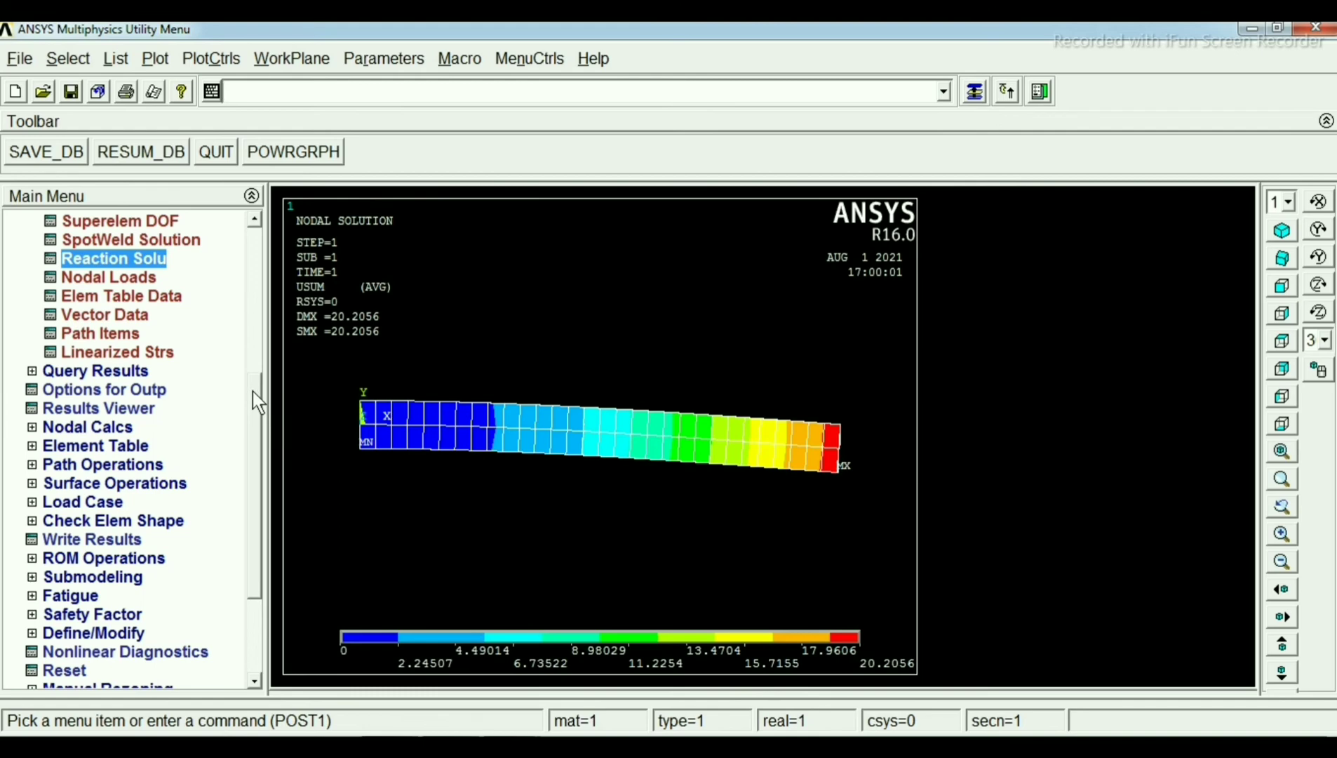
drag(252, 390, 242, 309)
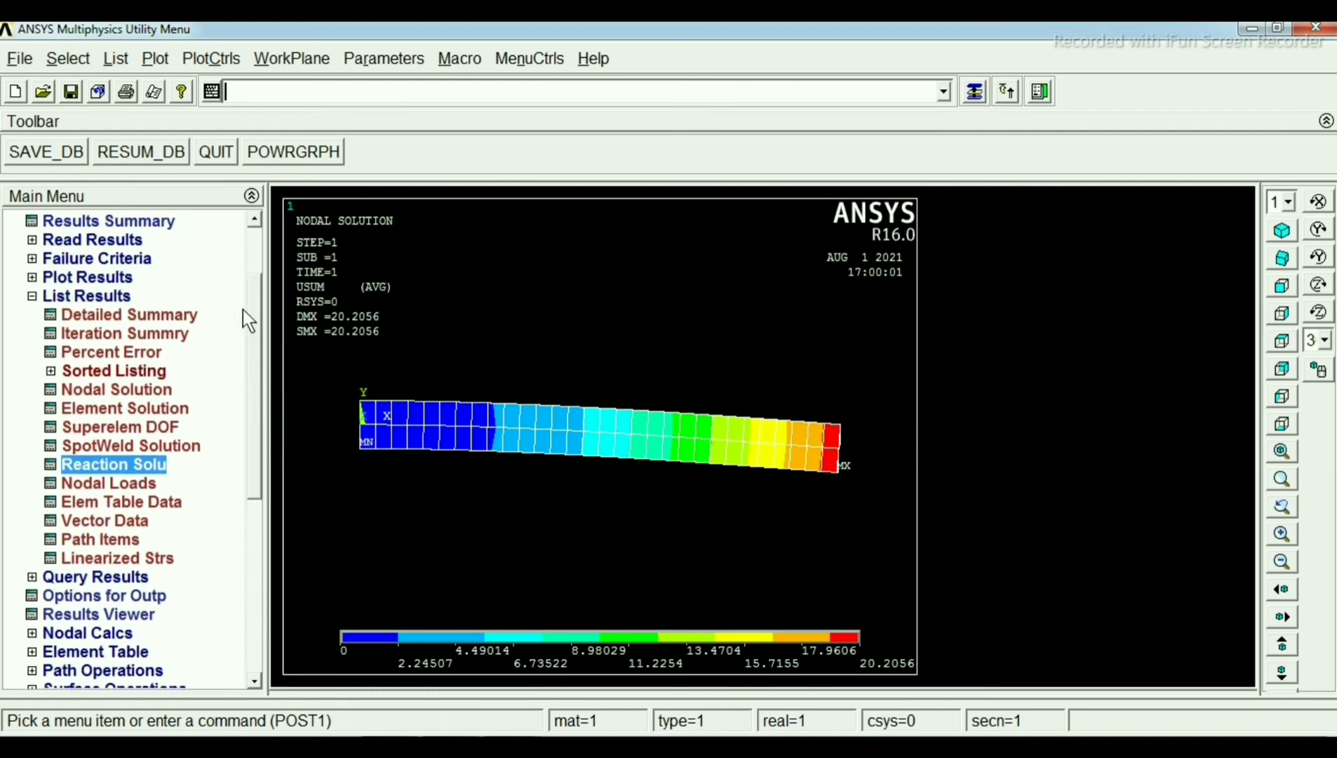
Step: Plot line element results on the undeformed shape with SMIS3 at node I, SMIS16 at node J and scale factor 1
click(76, 279)
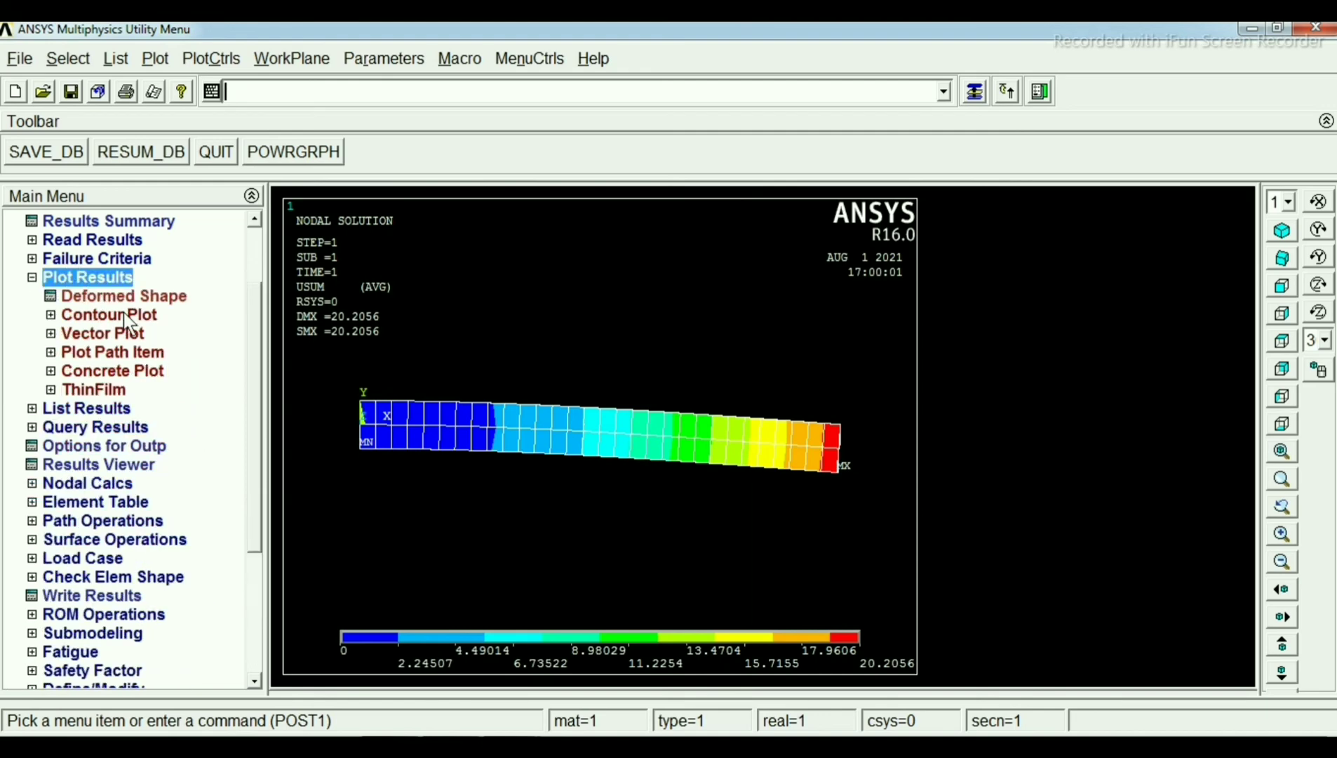
click(123, 312)
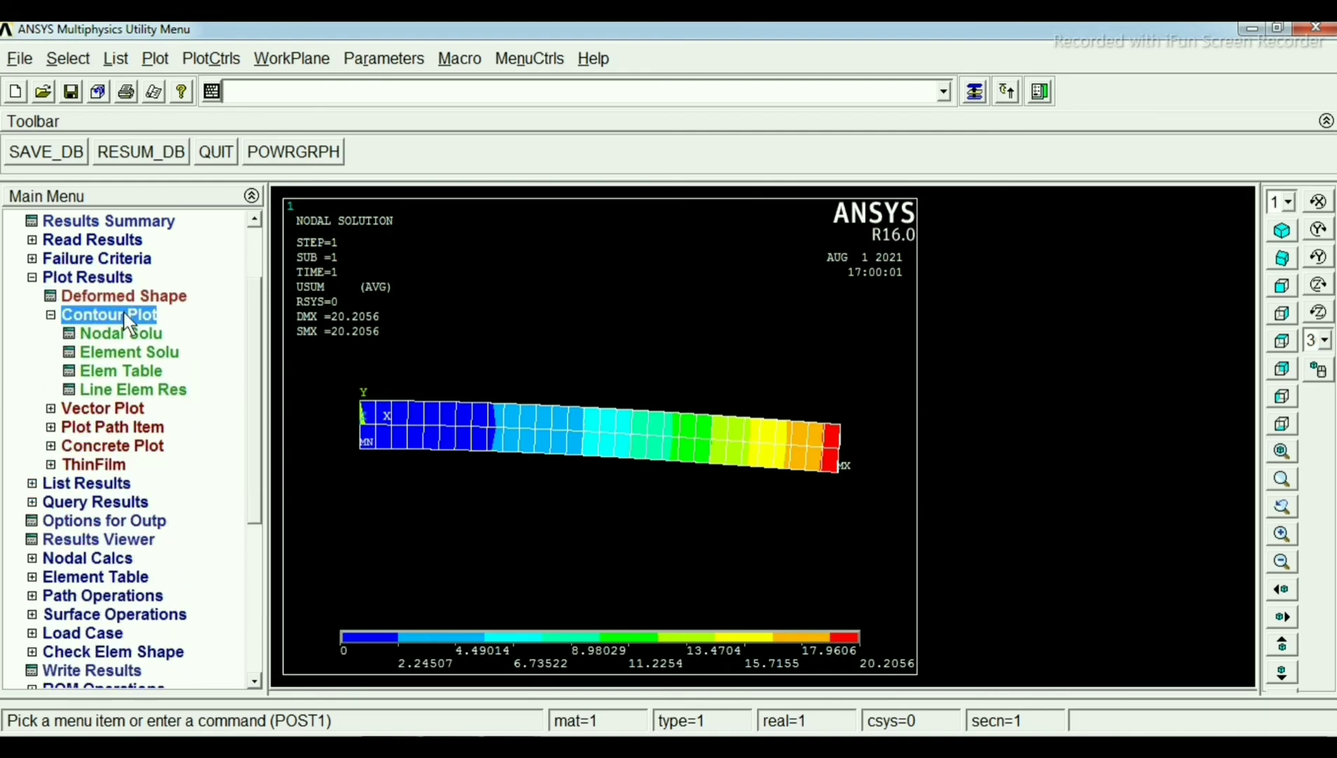
click(137, 391)
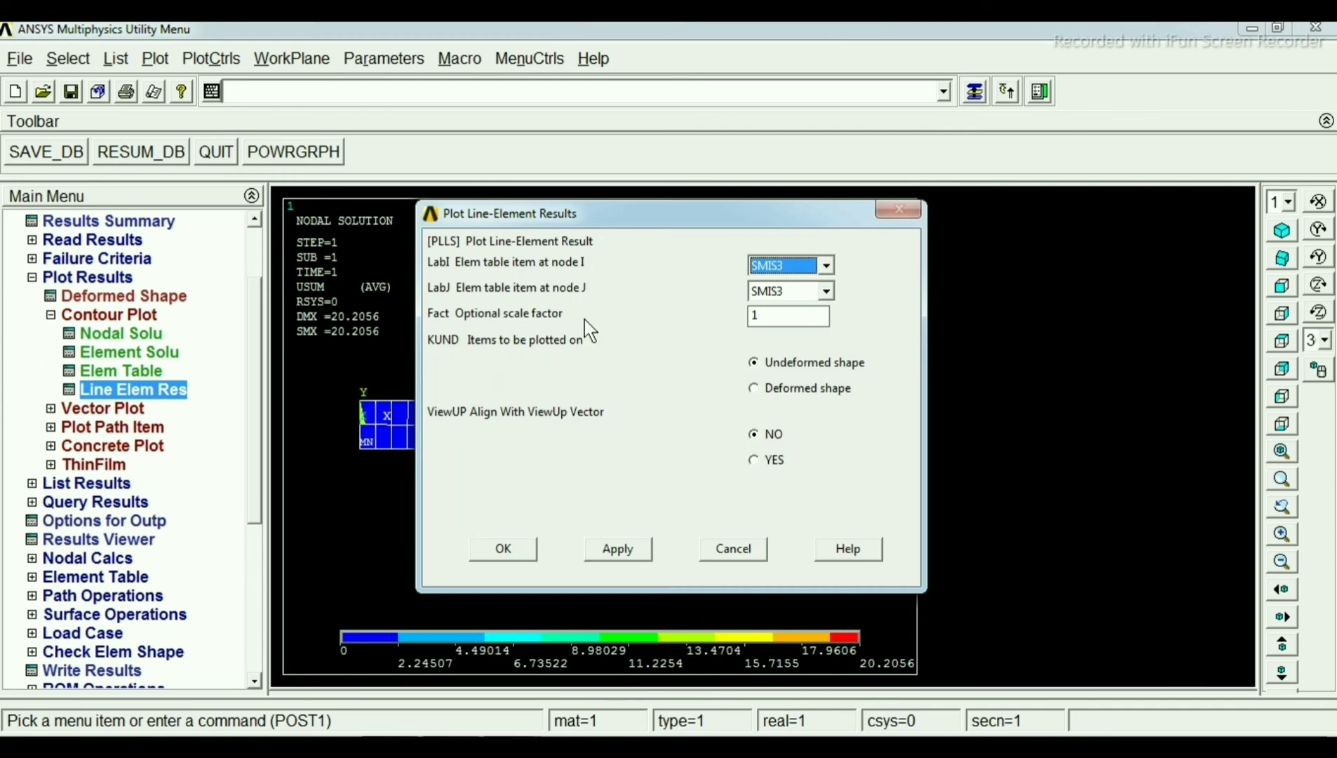
click(826, 267)
click(800, 285)
click(827, 292)
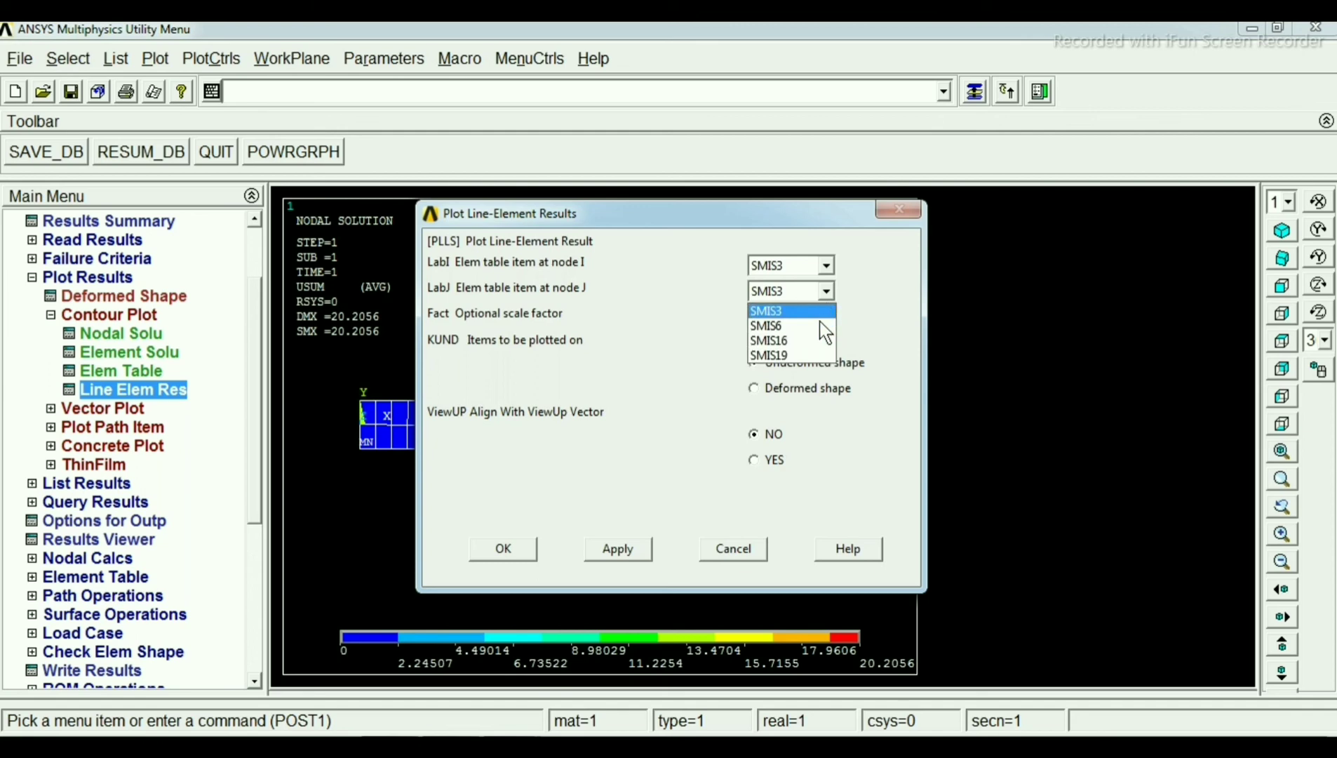
click(809, 340)
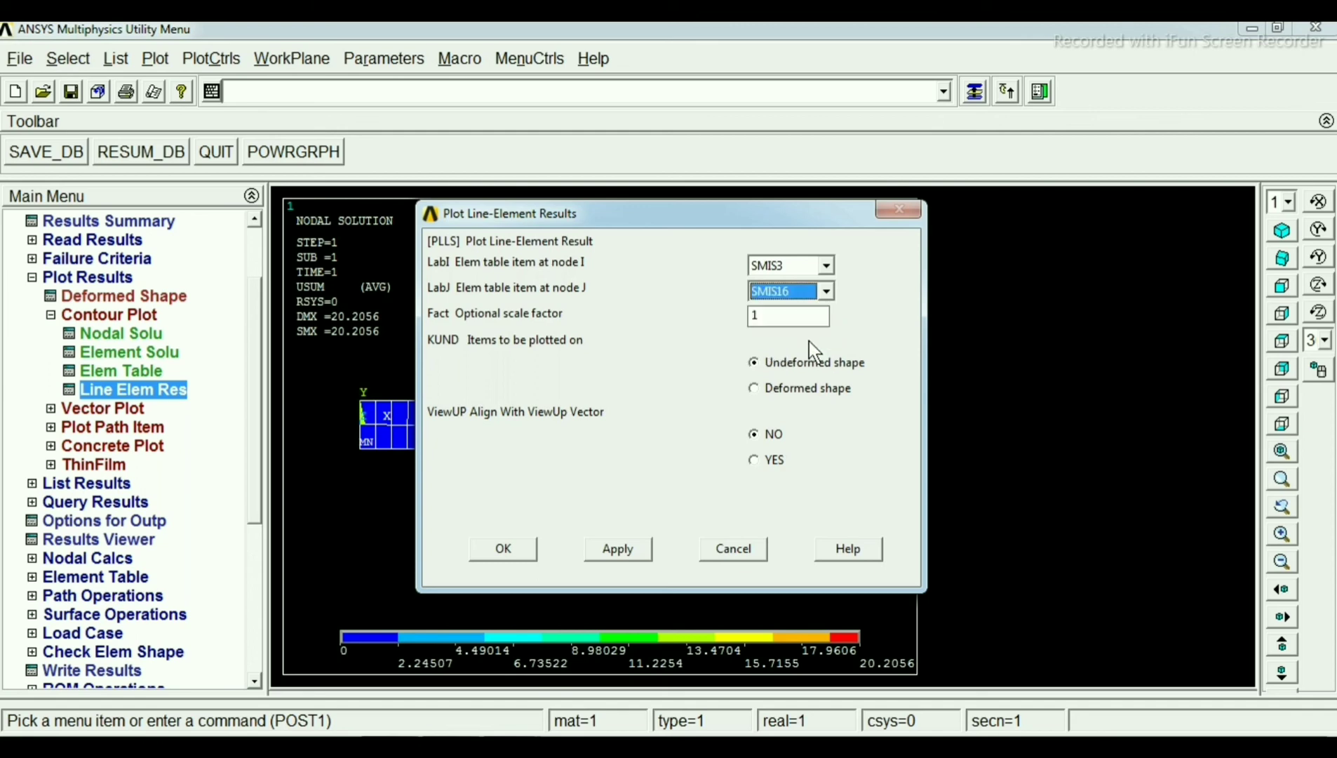
click(504, 549)
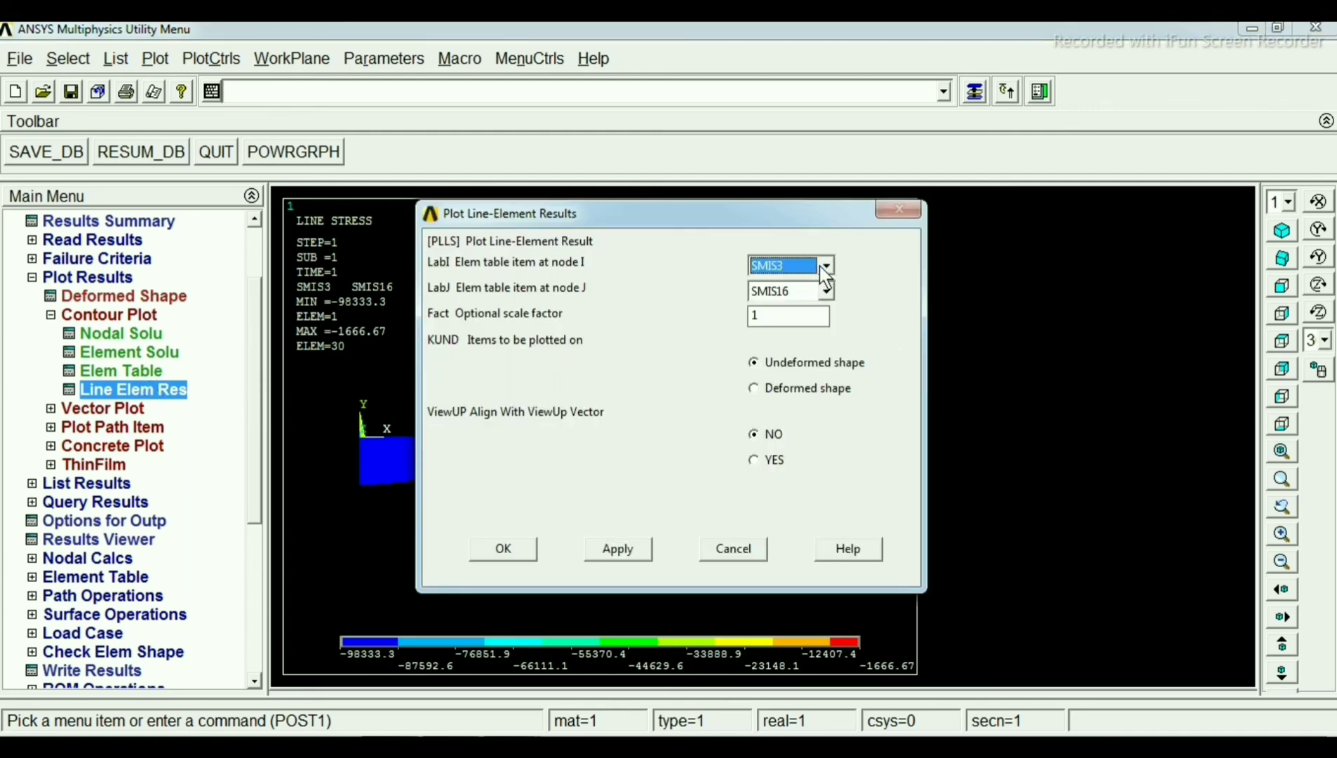
Step: Plot line element results on the undeformed shape with SMIS6 at node I and SMIS19 at node J
click(825, 265)
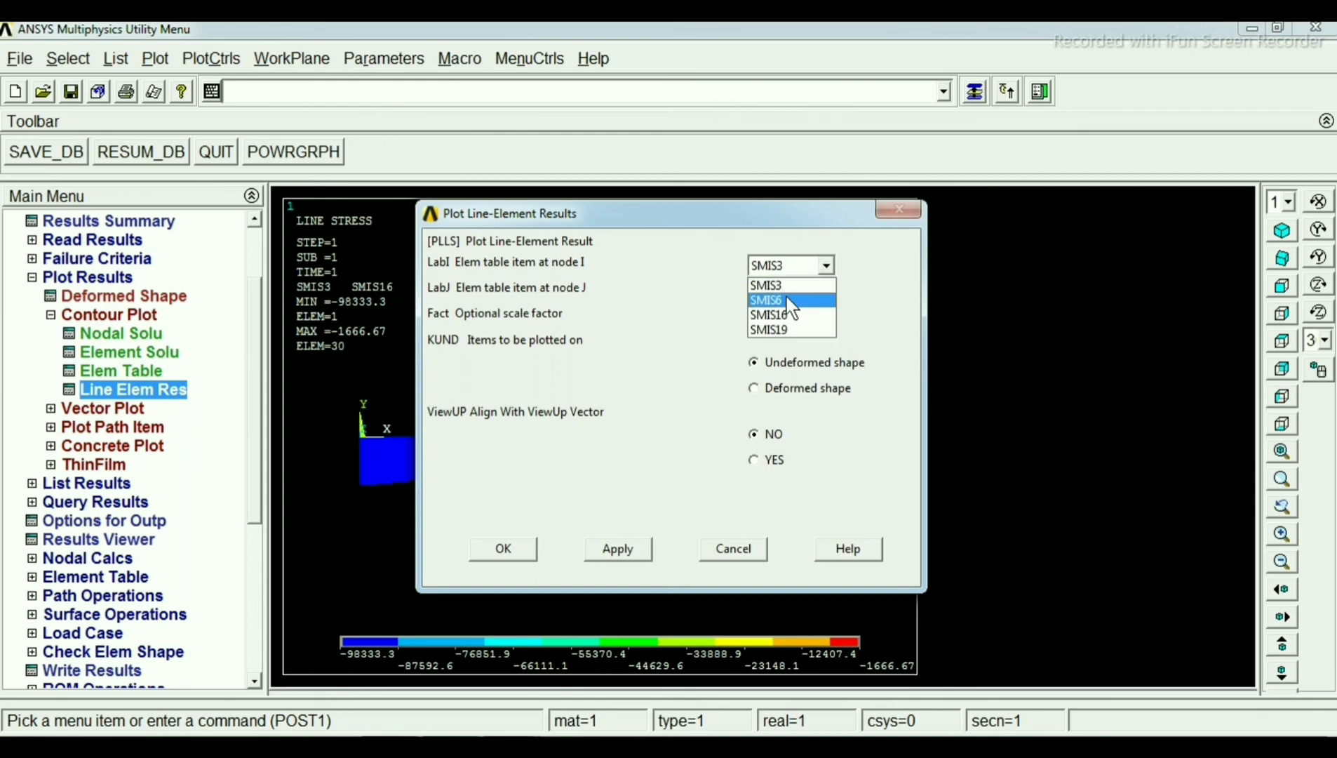
click(786, 299)
click(825, 290)
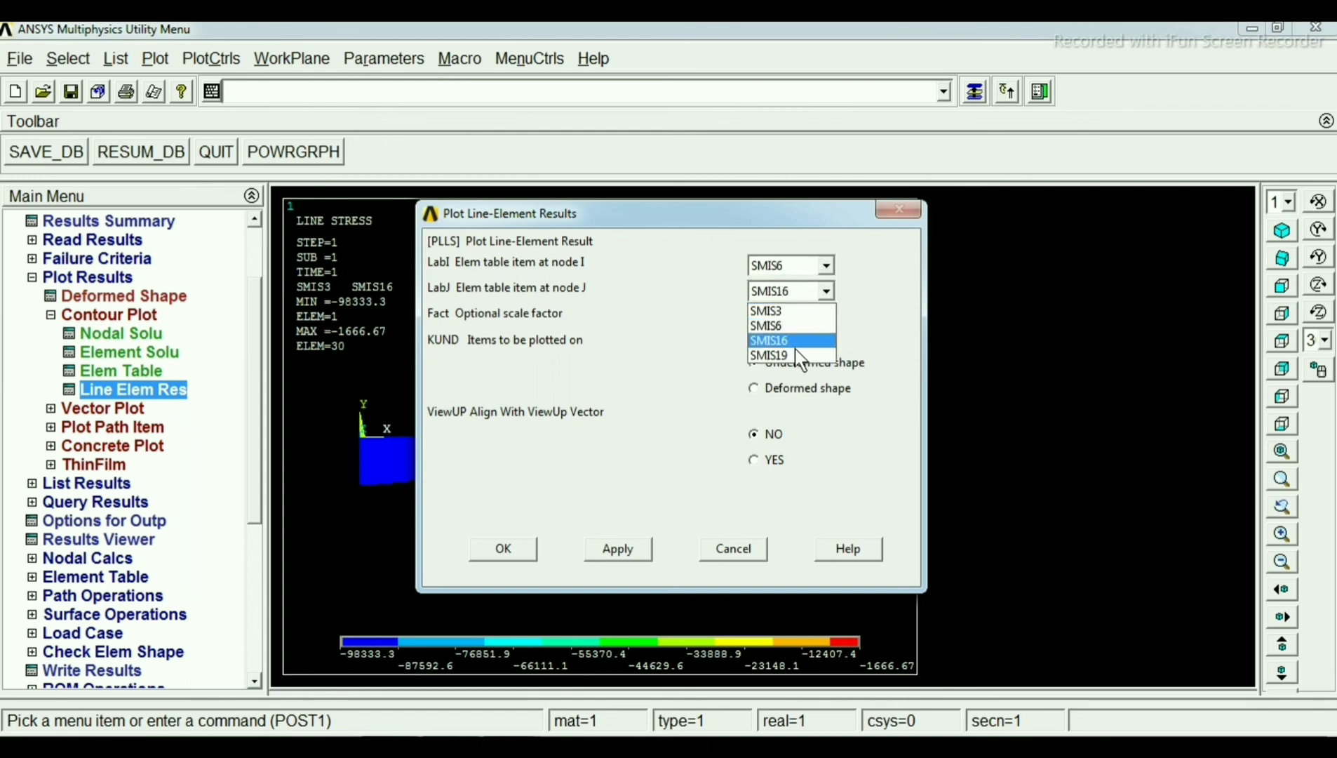
click(794, 354)
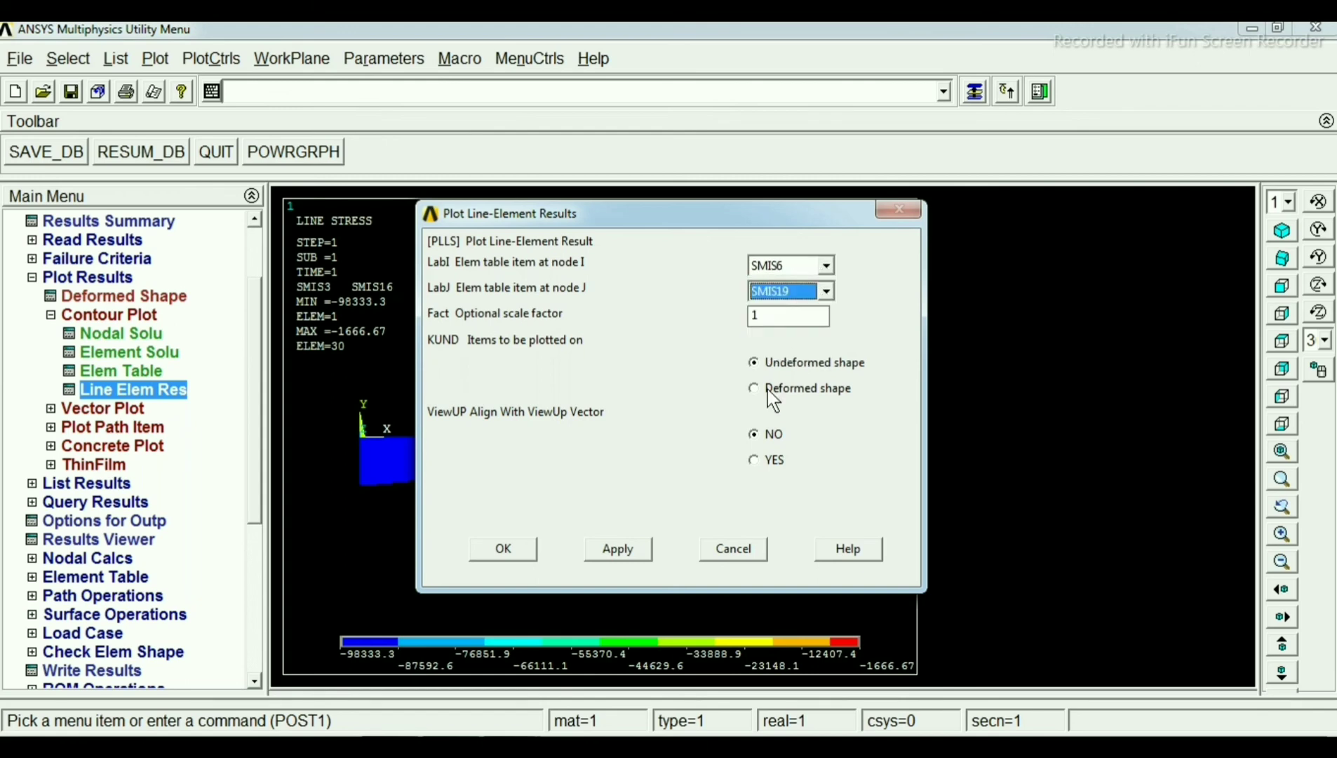
click(498, 548)
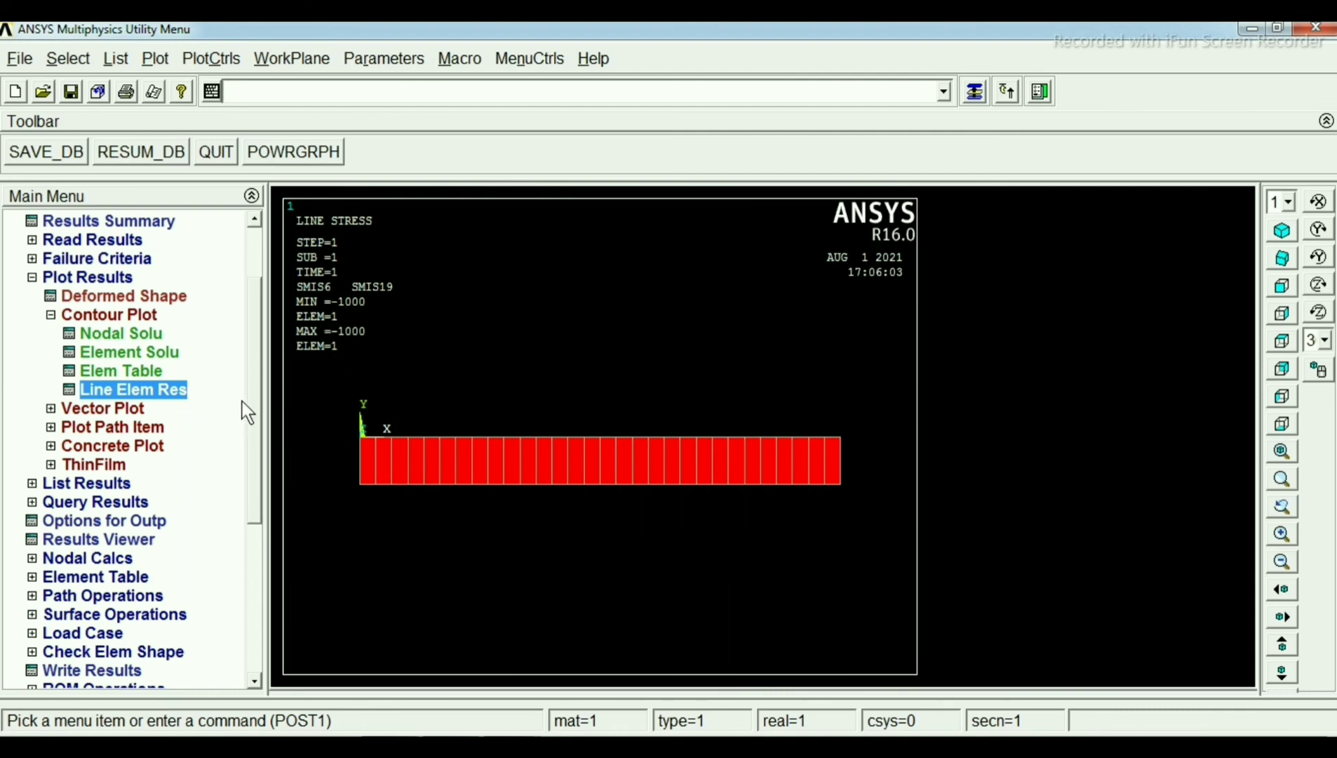
Step: Animate the deformed shape only, using 10 frames and a 0.5-second time delay
drag(251, 387, 252, 330)
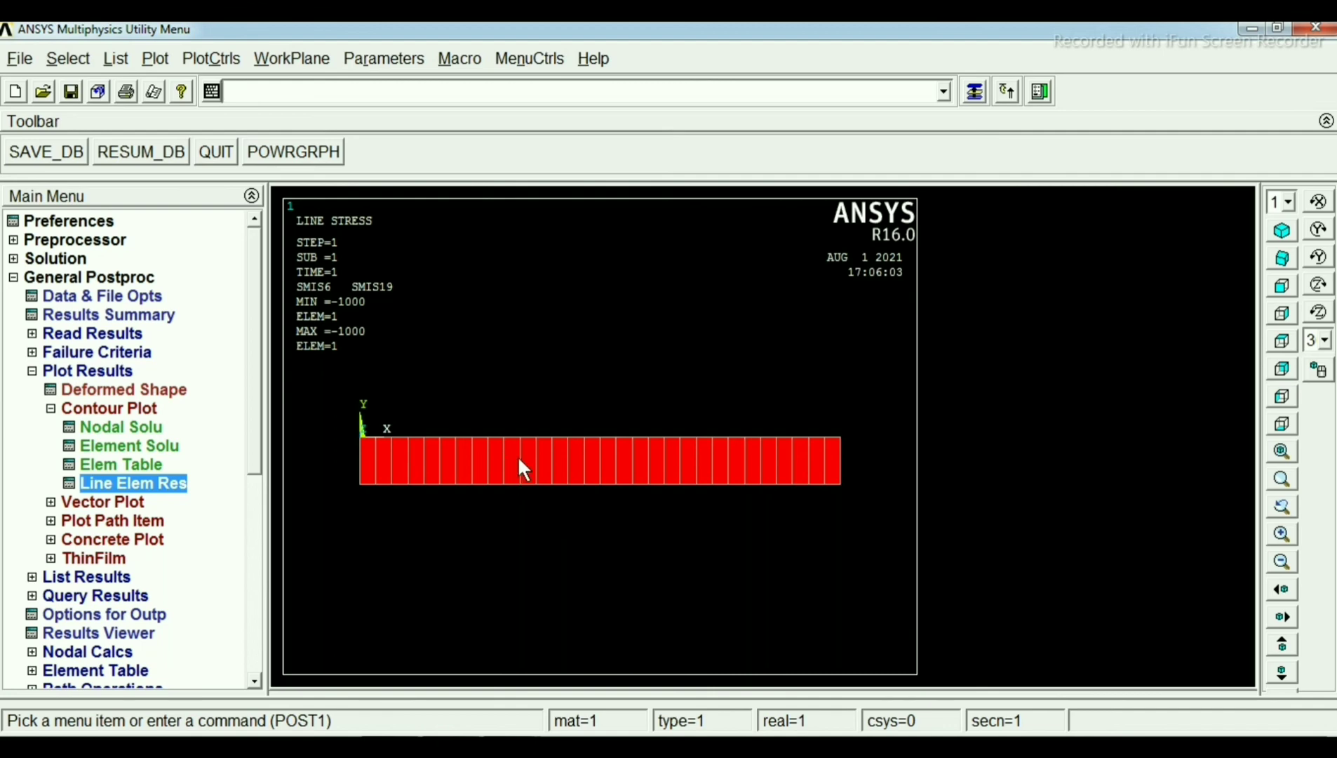
click(220, 57)
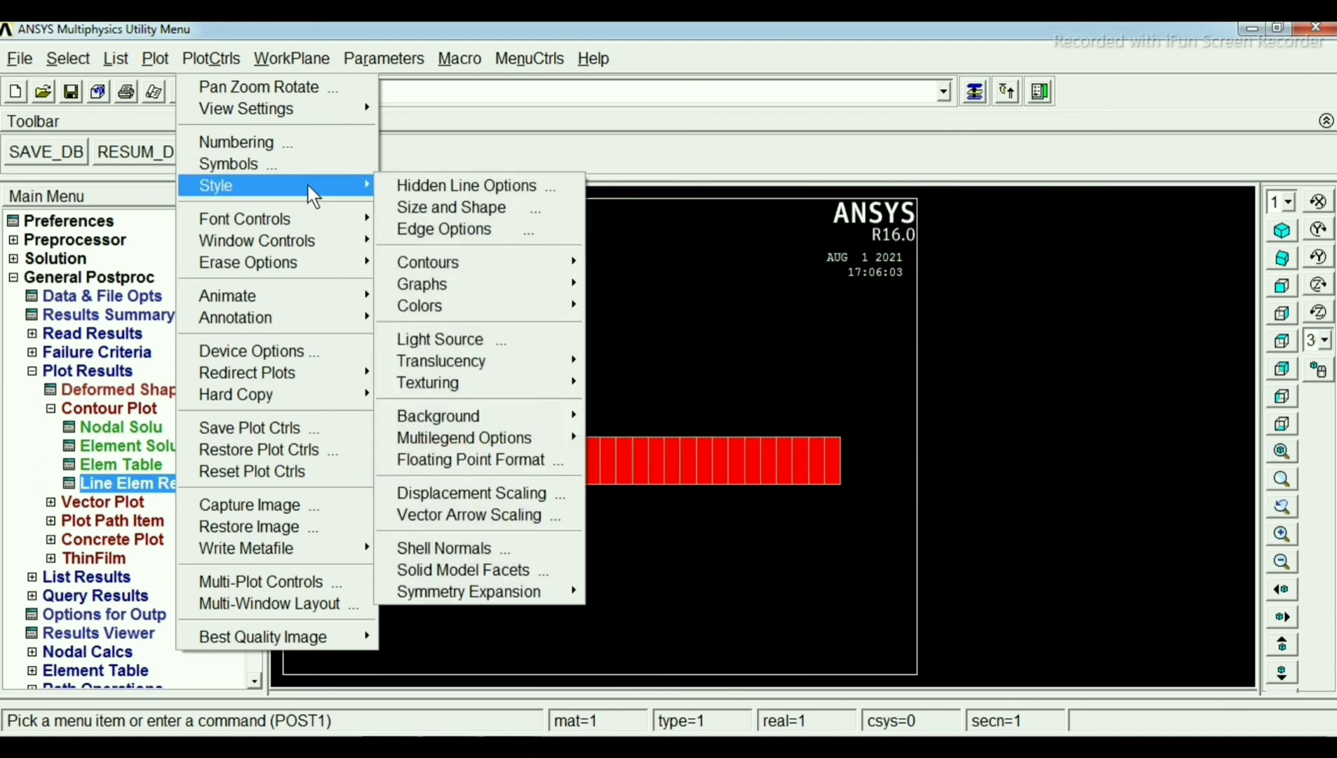
mouse_move(306, 306)
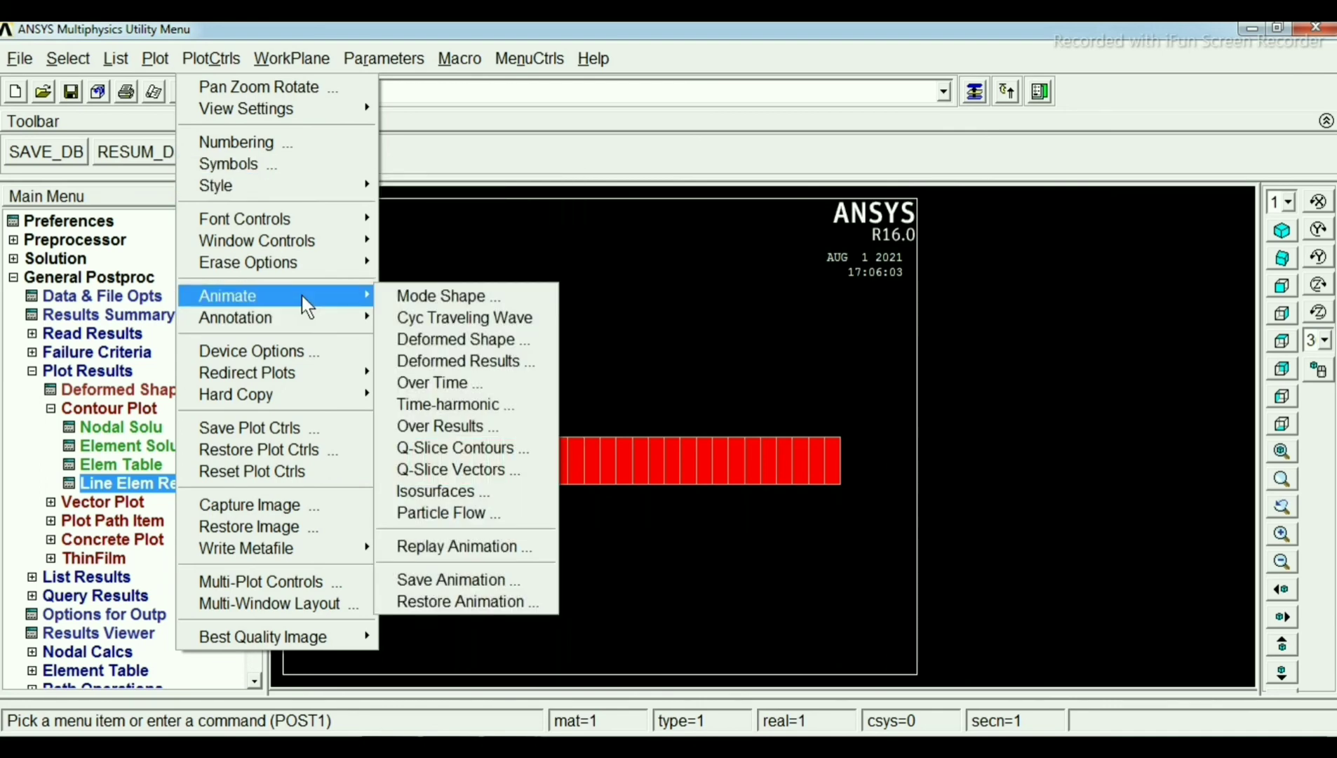
click(458, 339)
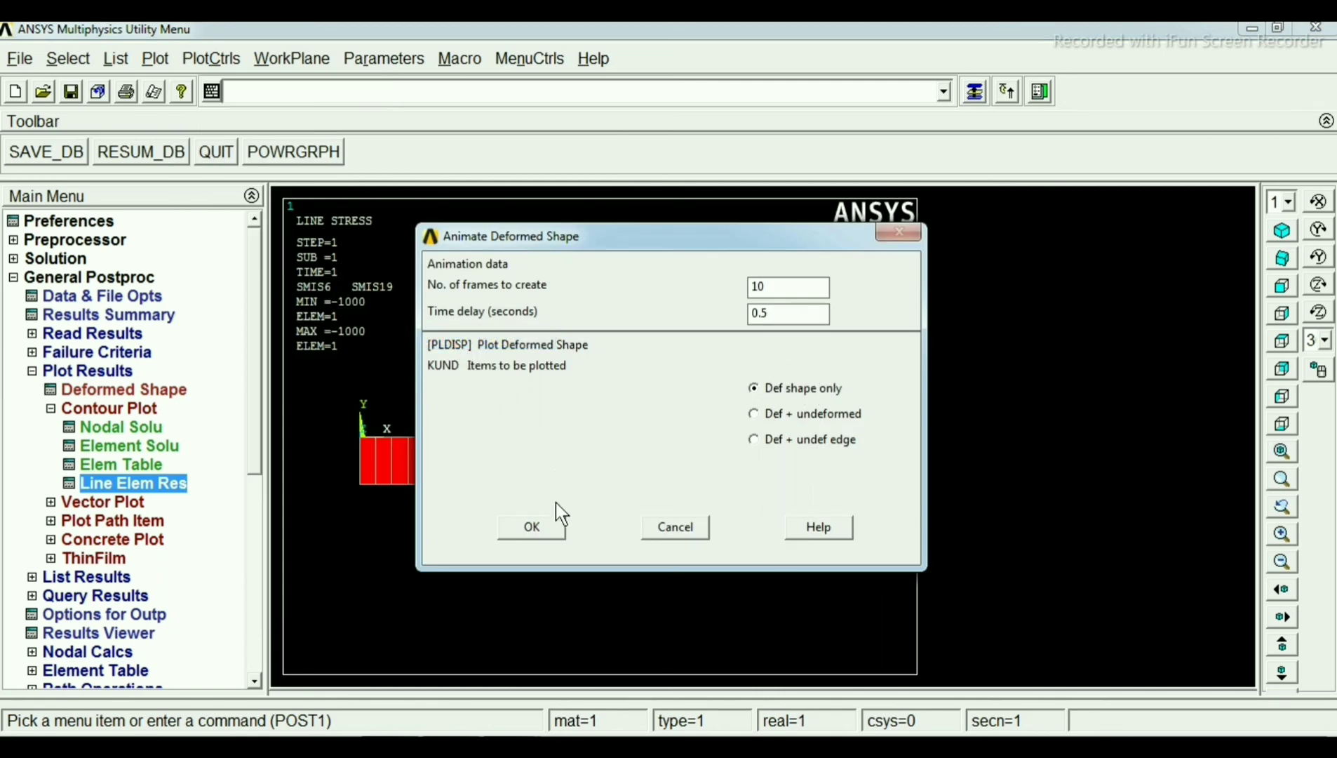
click(543, 530)
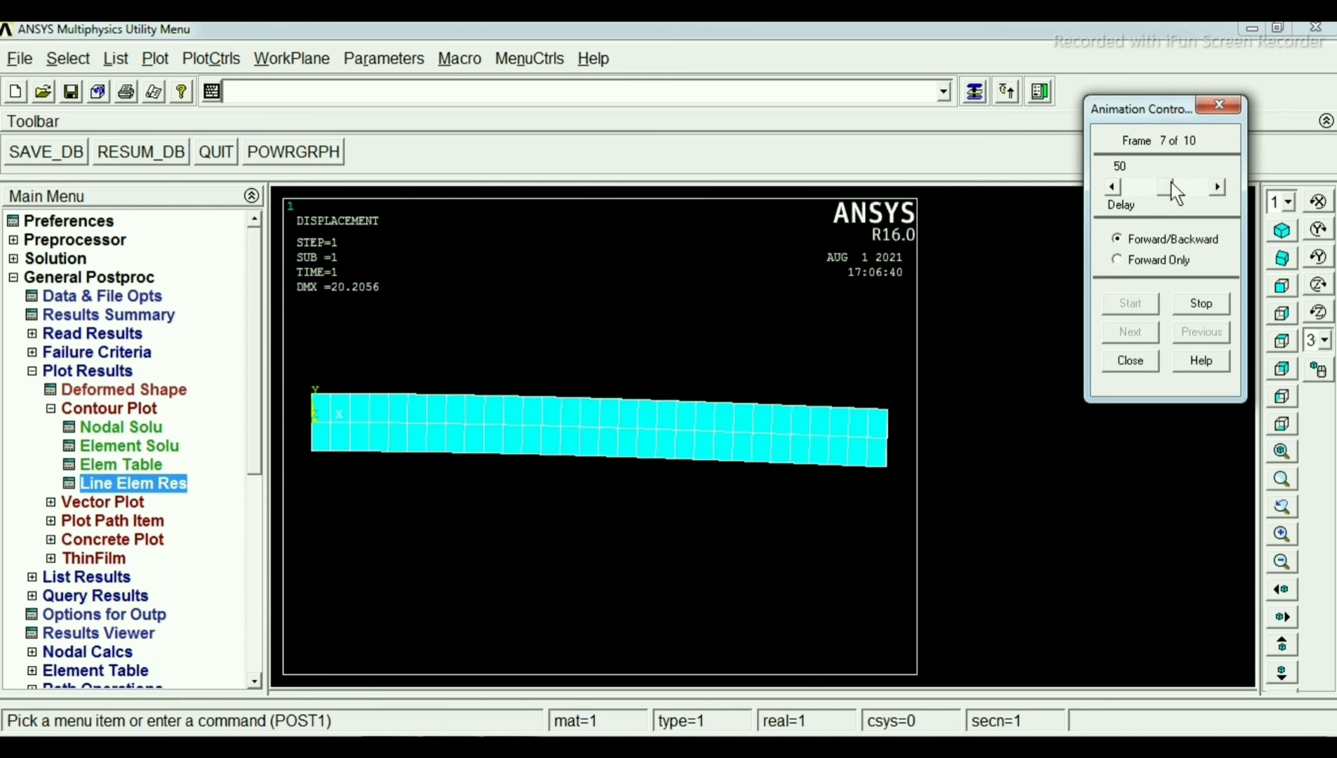
Step: Reduce the animation delay to 0, stop the playback and close the animation controls
drag(1170, 186, 1134, 185)
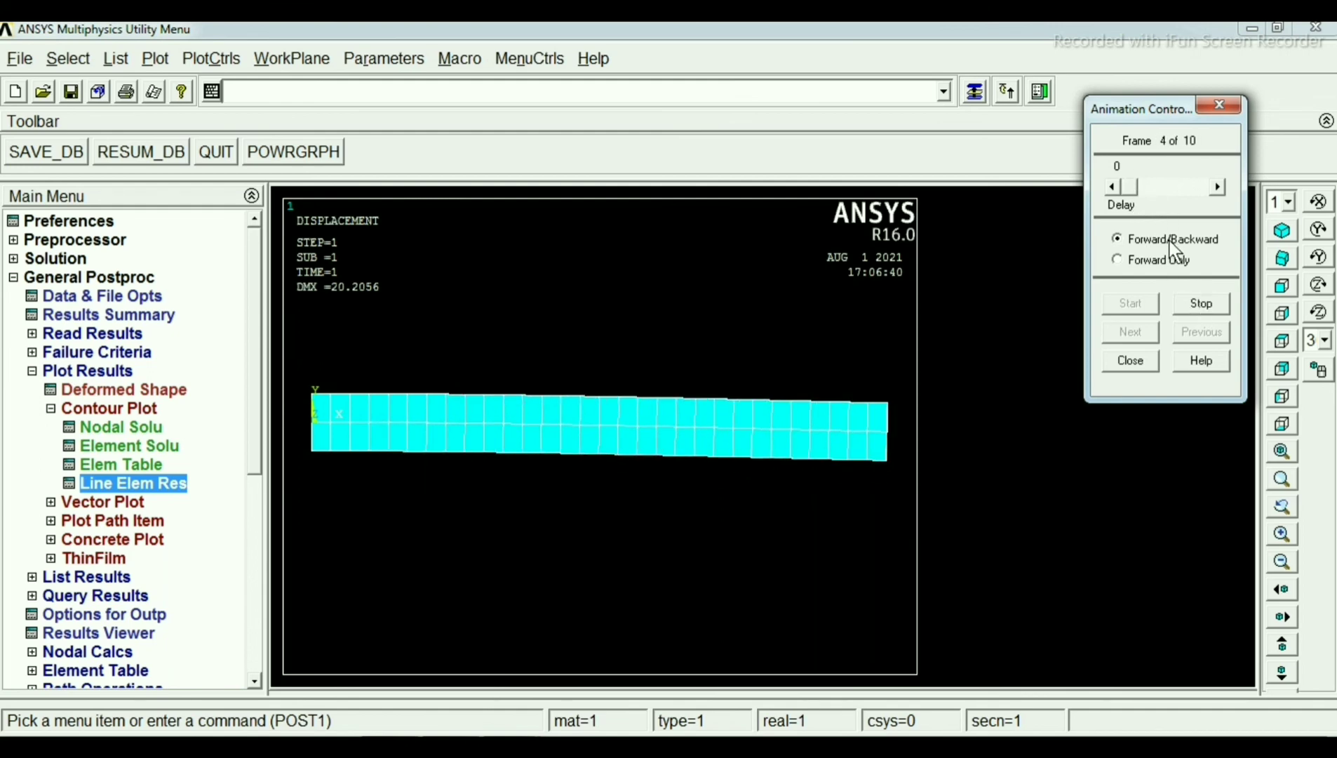
click(1205, 306)
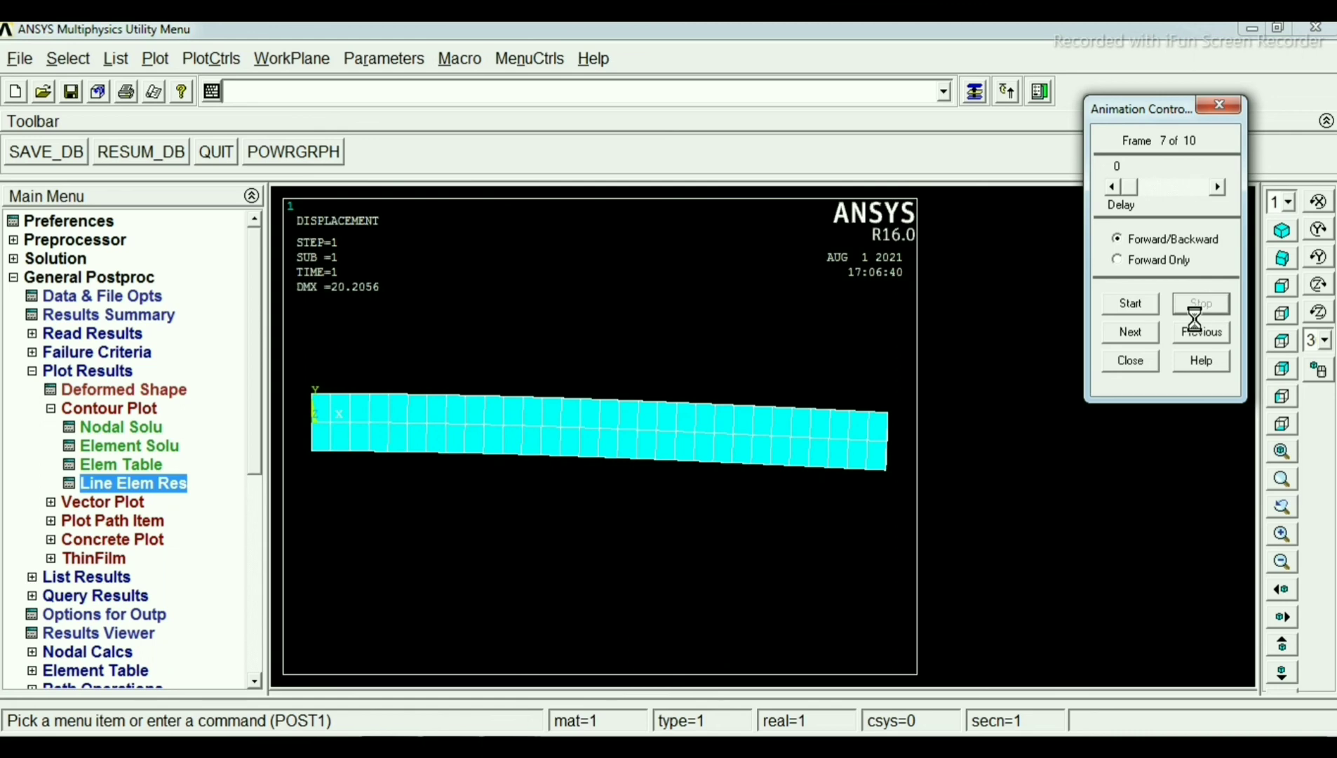
click(1143, 361)
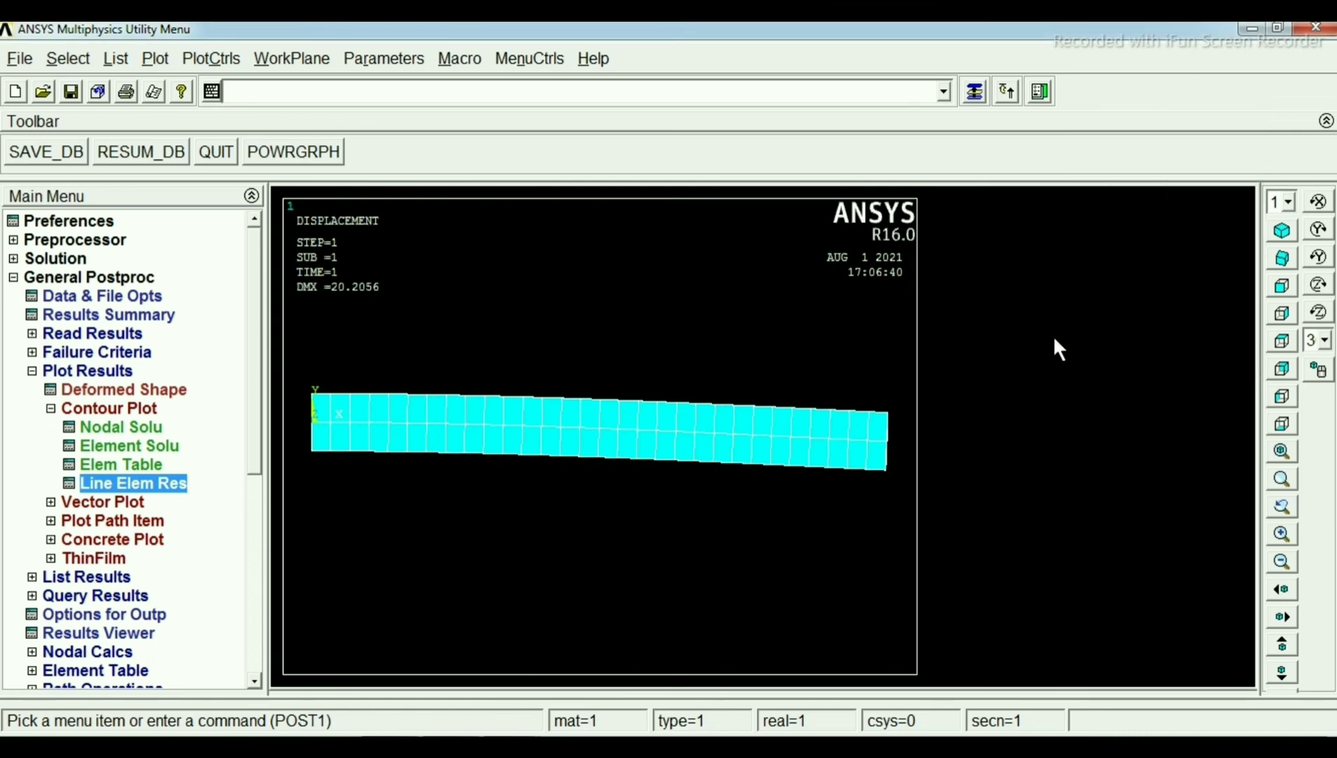